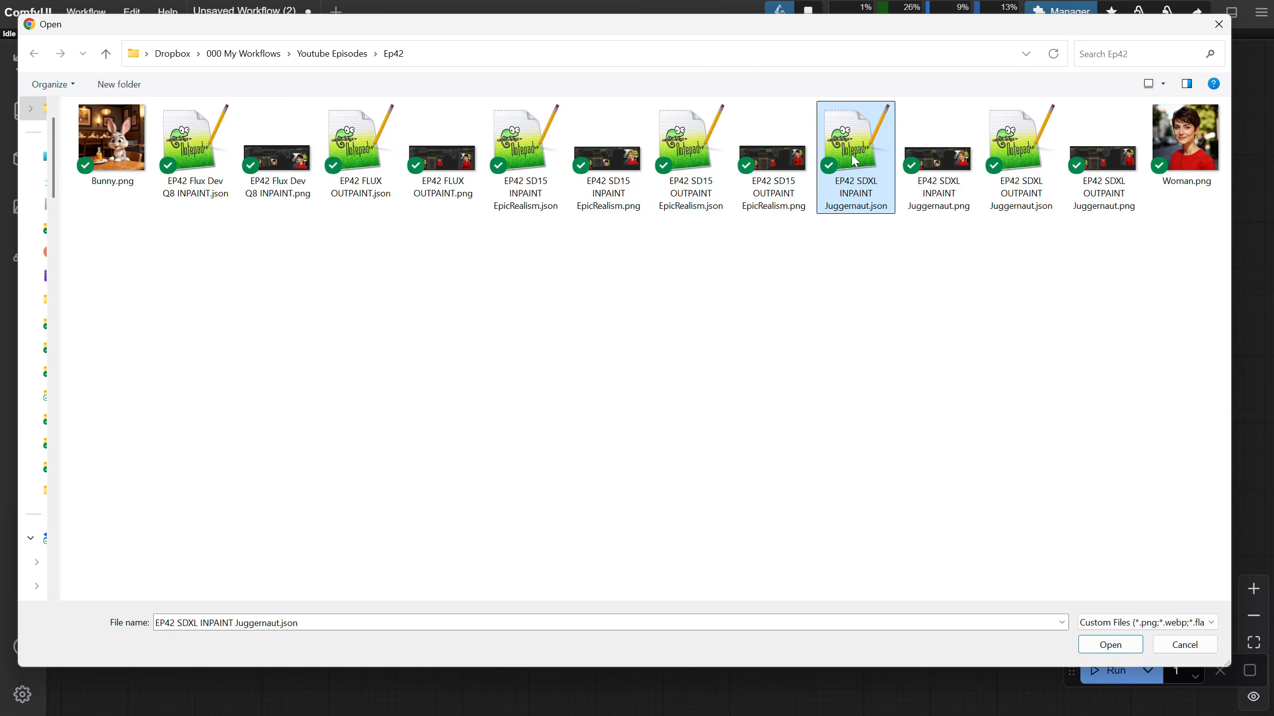
- Open the workflow file EP42 SDXL INPAINT Juggernaut.json from the Ep42 folder
{"action": "double_click", "coordinate": [852, 155]}
{"action": "left_click_drag", "start_coordinate": [506, 226], "coordinate": [619, 322]}
{"action": "scroll", "coordinate": [622, 288], "scroll_direction": "up", "scroll_amount": 2}
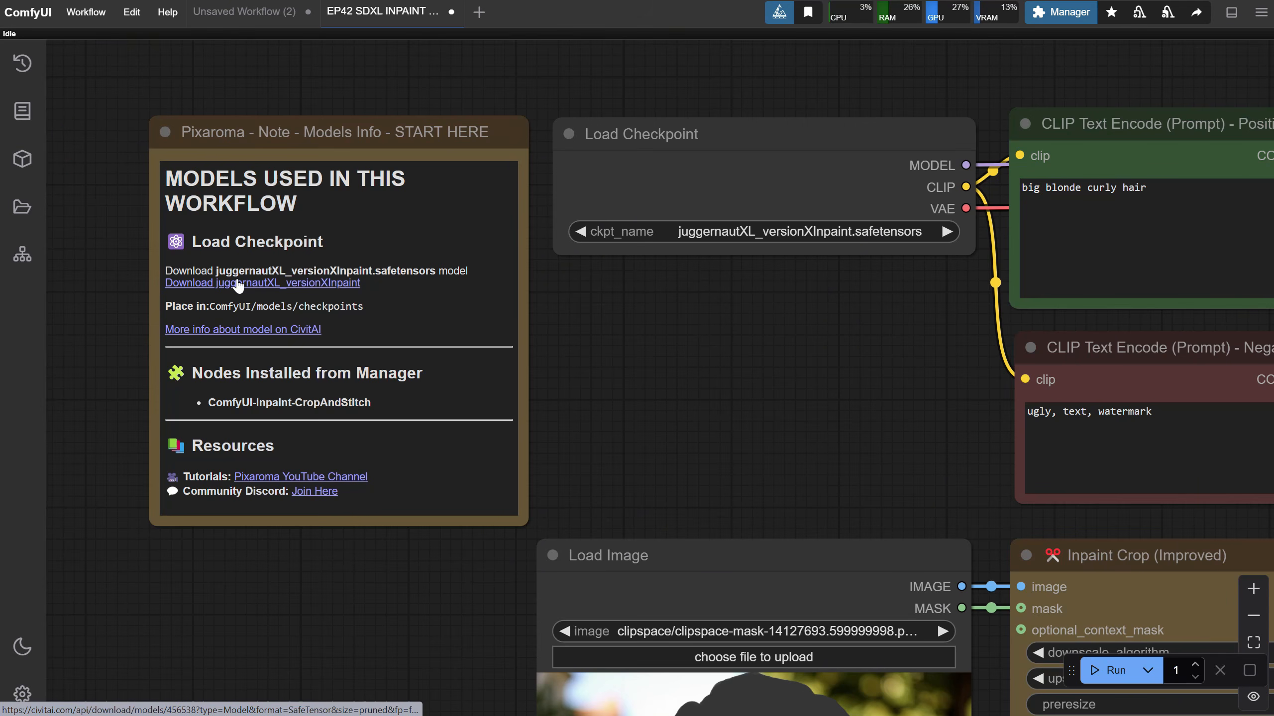
- Download the juggernautXL_versionXInpaint model from the note's link and save it in the ComfyUI models/checkpoints folder
{"action": "left_click", "coordinate": [315, 288]}
{"action": "double_click", "coordinate": [160, 134]}
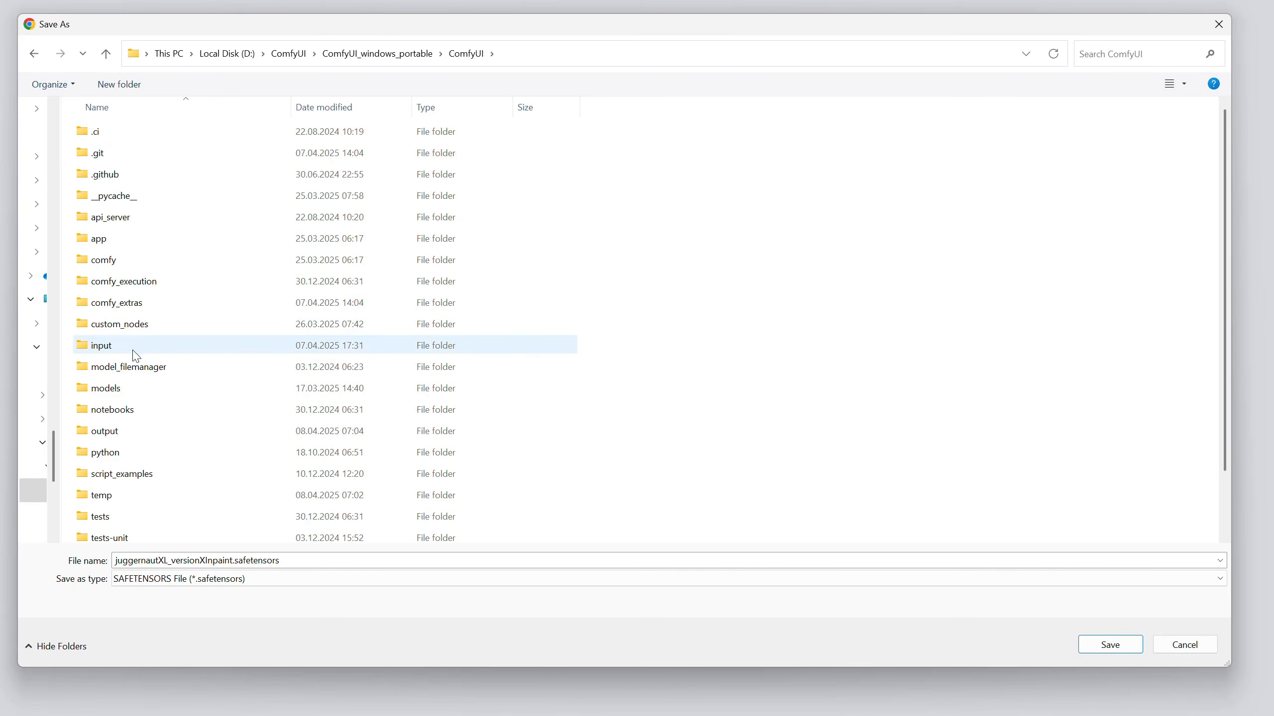
{"action": "left_click", "coordinate": [143, 393]}
{"action": "double_click", "coordinate": [144, 393]}
{"action": "double_click", "coordinate": [142, 217]}
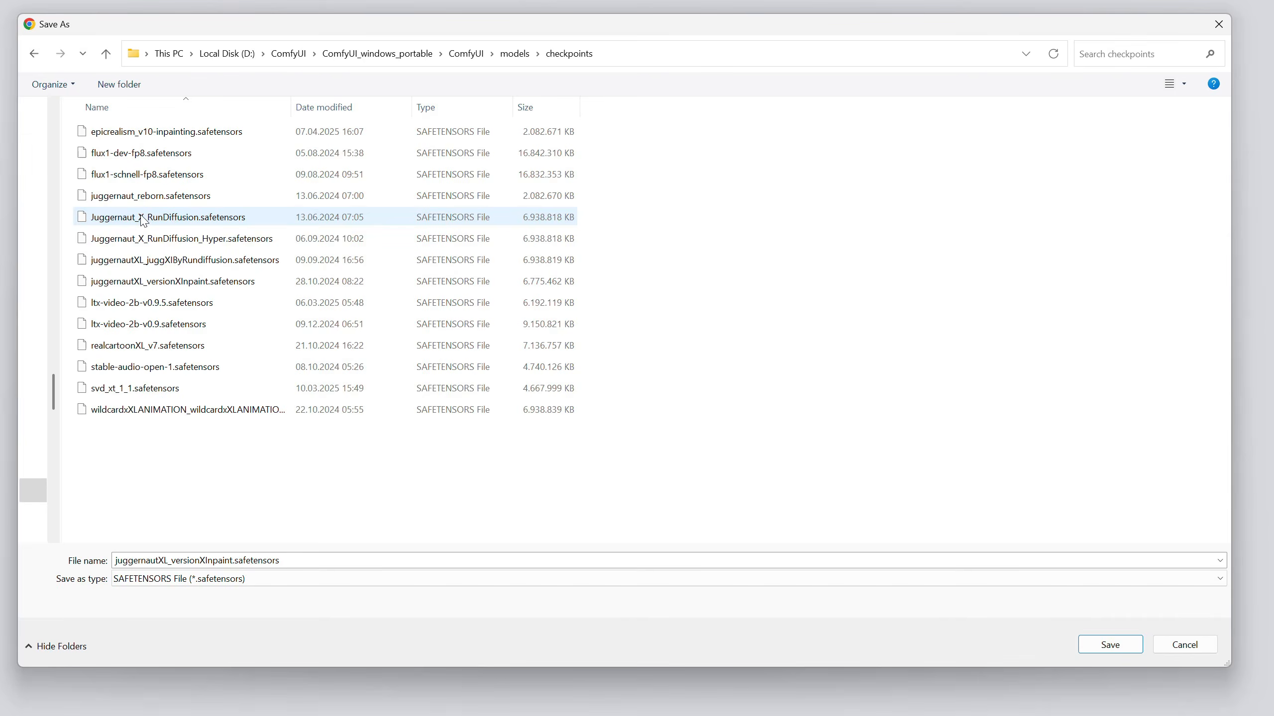
{"action": "left_click", "coordinate": [1118, 649]}
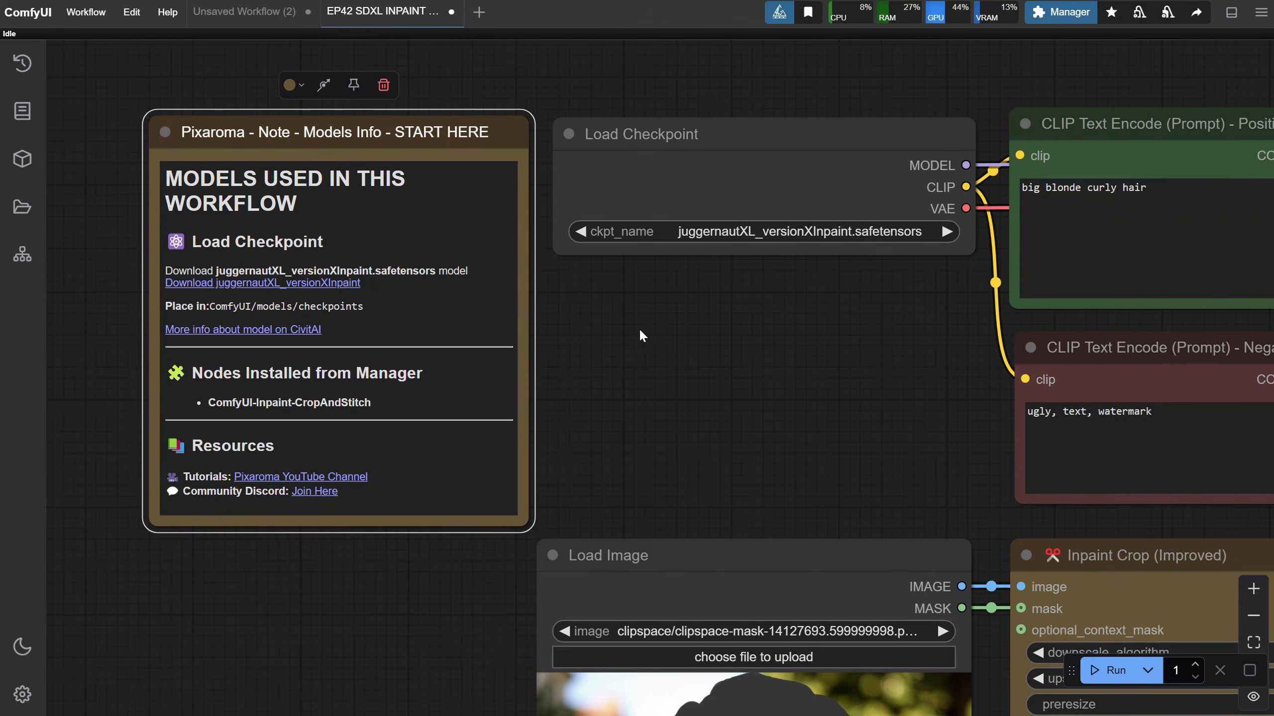
- Visit the model's CivitAI information page from the note and check the model's title
{"action": "left_click", "coordinate": [233, 330]}
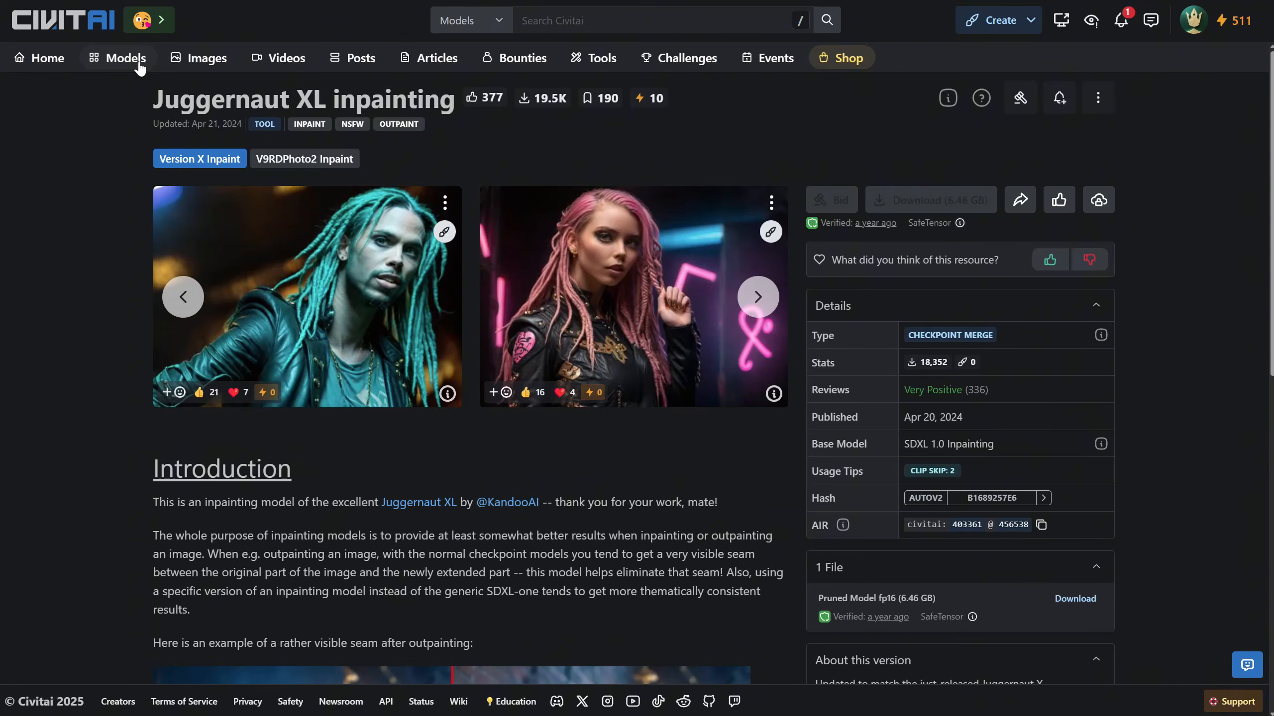
{"action": "left_click_drag", "start_coordinate": [152, 98], "coordinate": [444, 103]}
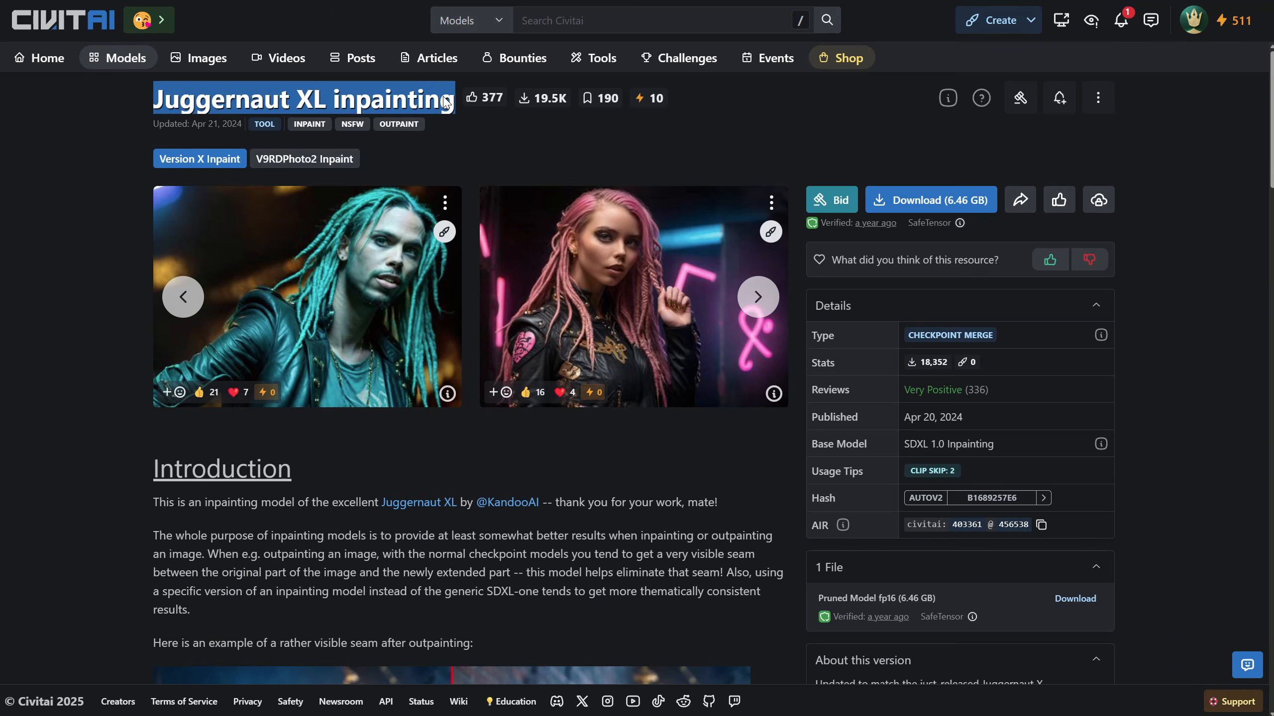
{"action": "left_click", "coordinate": [475, 135]}
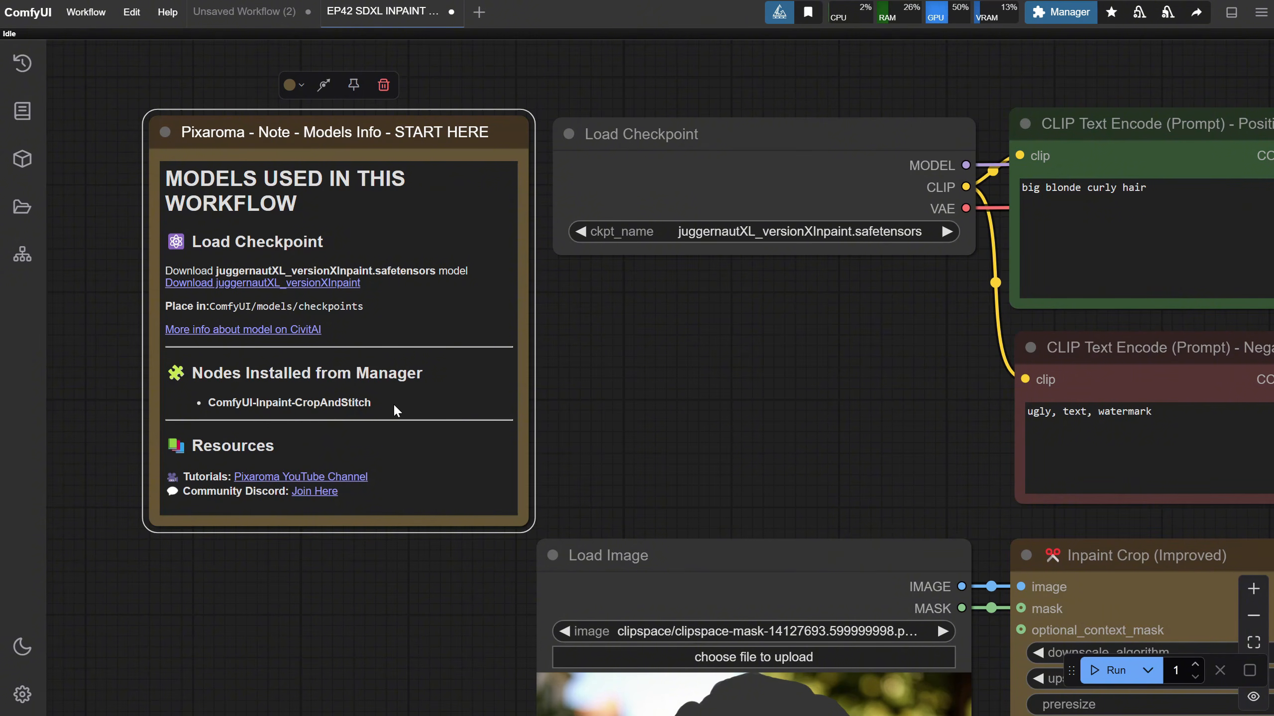
- Search the Custom Nodes Manager for "crop stitch"
{"action": "left_click", "coordinate": [1054, 21]}
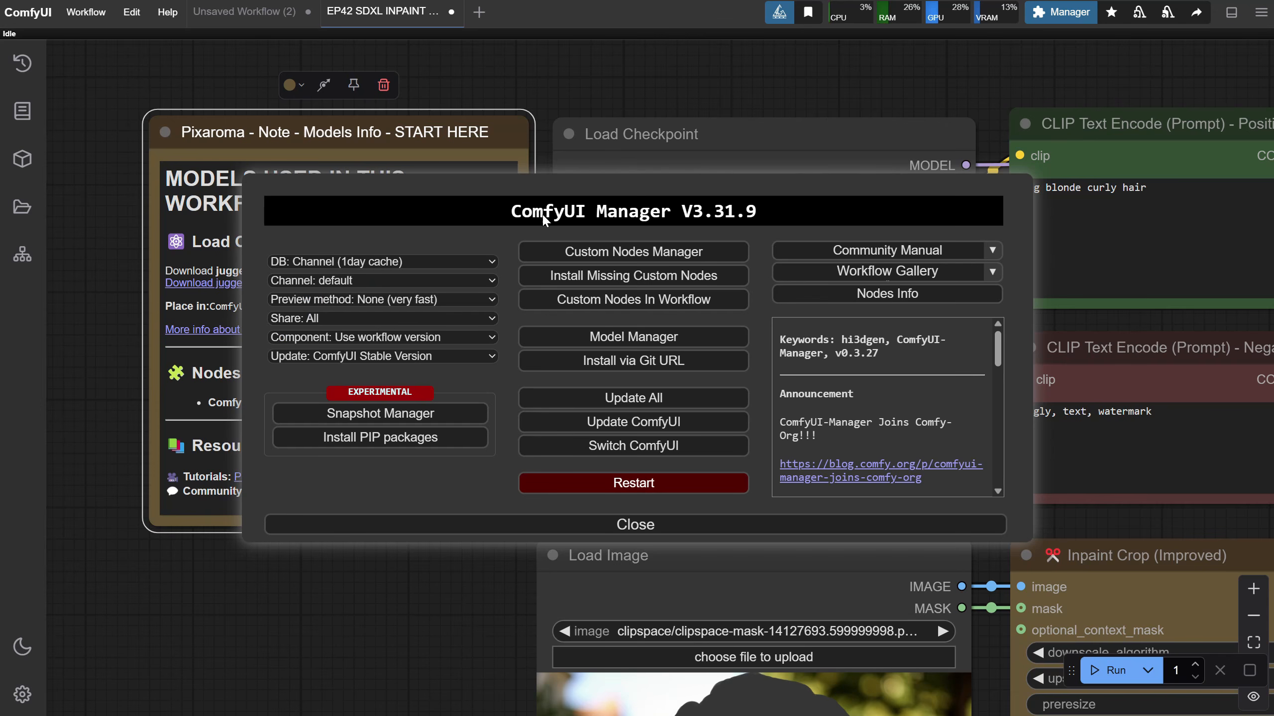
{"action": "left_click", "coordinate": [608, 259]}
{"action": "left_click", "coordinate": [399, 100]}
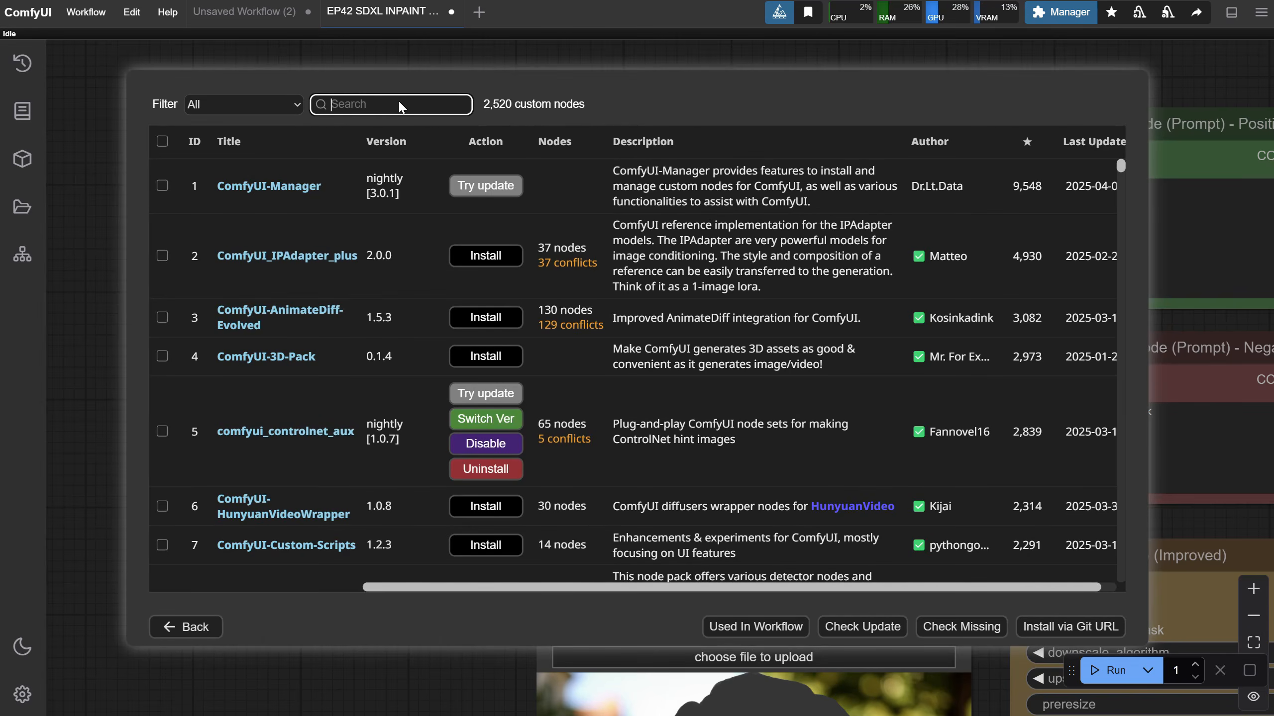
{"action": "type", "text": "crop stitch"}
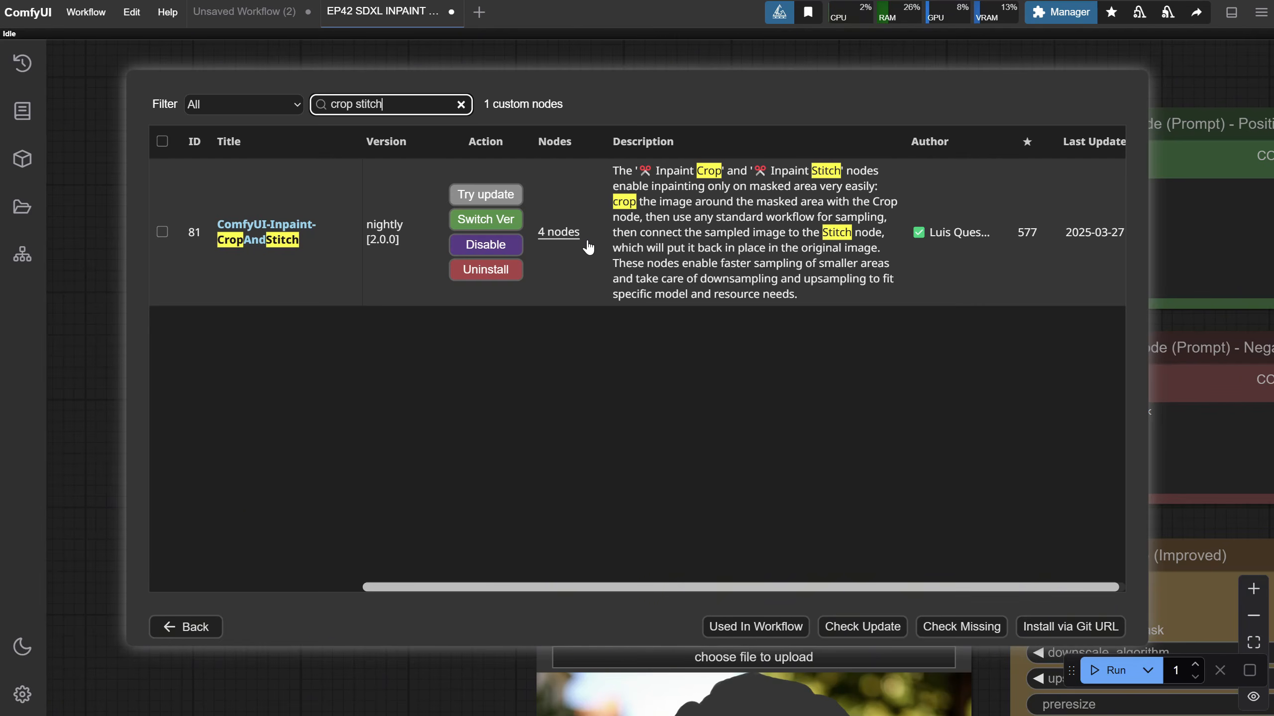
{"action": "left_click", "coordinate": [194, 629]}
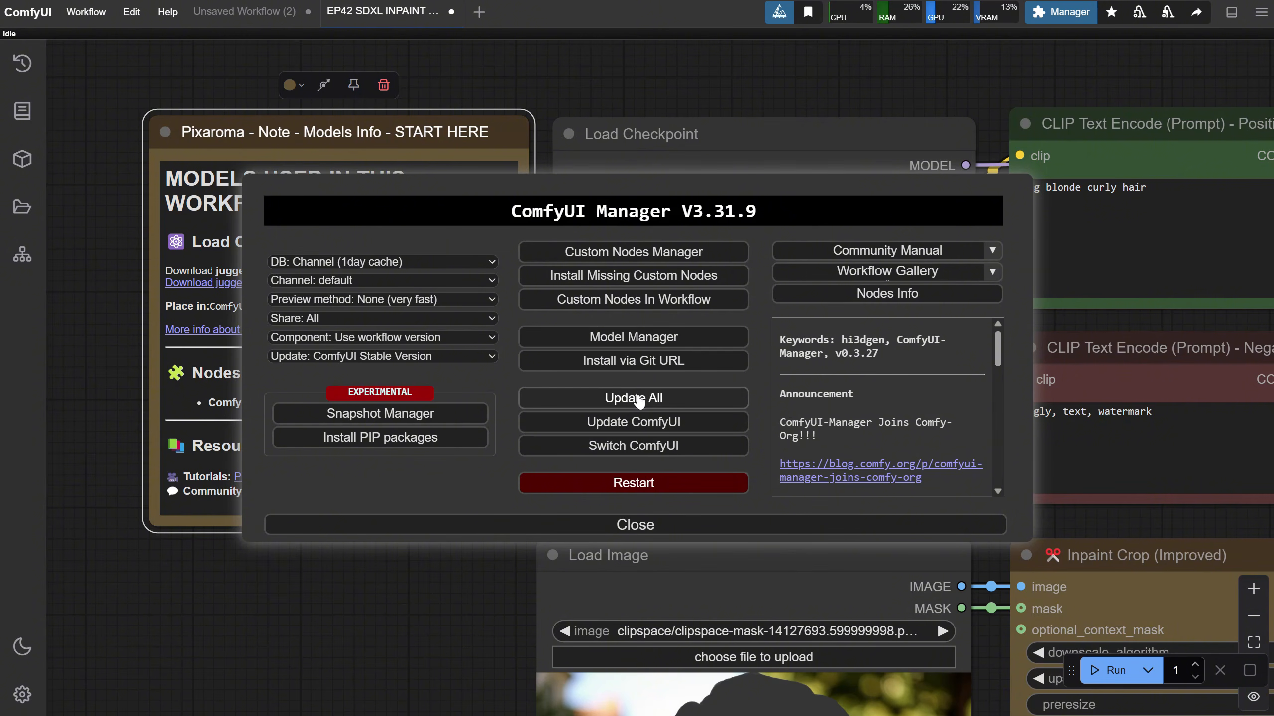
{"action": "left_click", "coordinate": [652, 253]}
{"action": "type", "text": "stitch"}
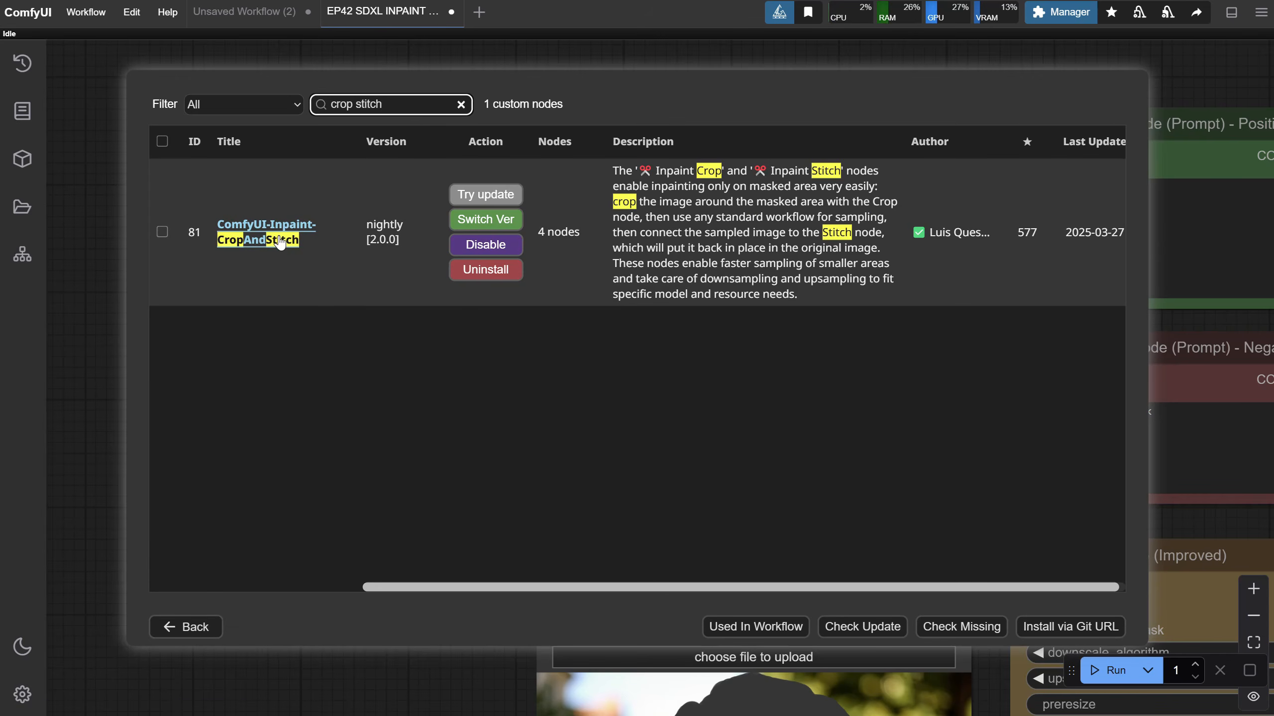
- Review the README and changelog on the ComfyUI-Inpaint-CropAndStitch GitHub page, then return to the workflow and close the manager
{"action": "left_click", "coordinate": [282, 234]}
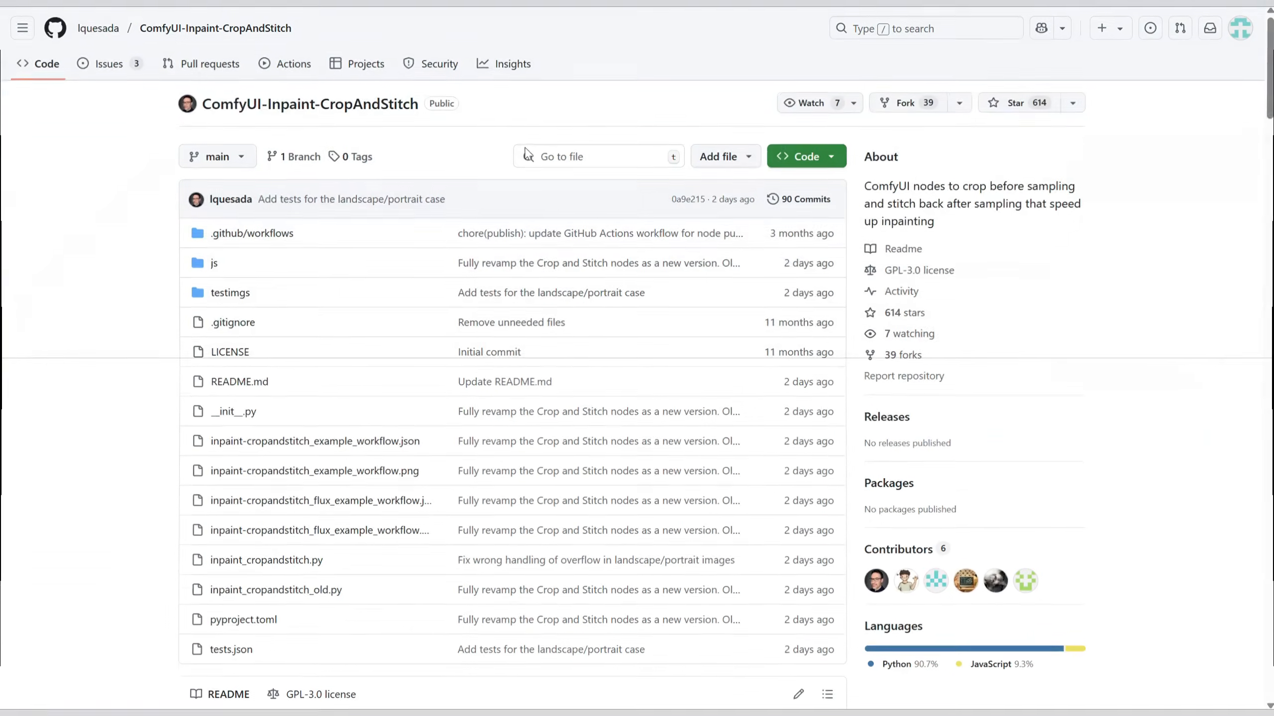
{"action": "scroll", "coordinate": [784, 266], "scroll_direction": "down", "scroll_amount": 15}
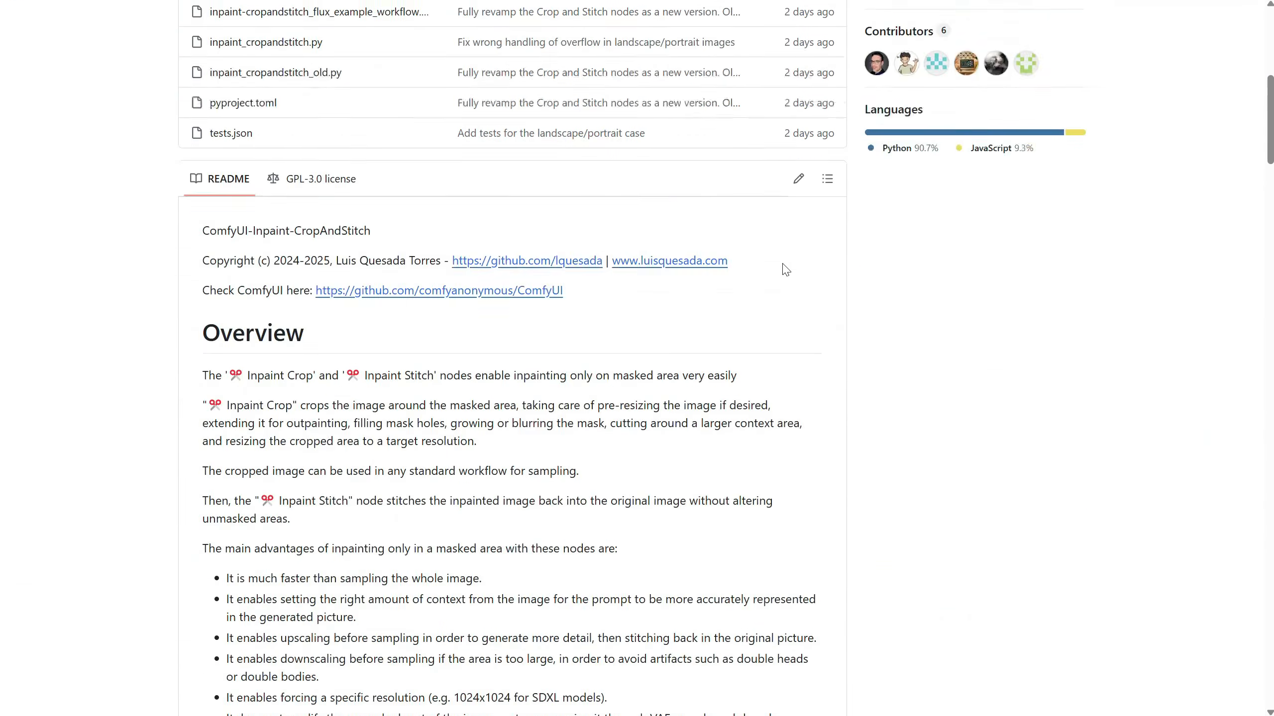
{"action": "scroll", "coordinate": [785, 258], "scroll_direction": "down", "scroll_amount": 20}
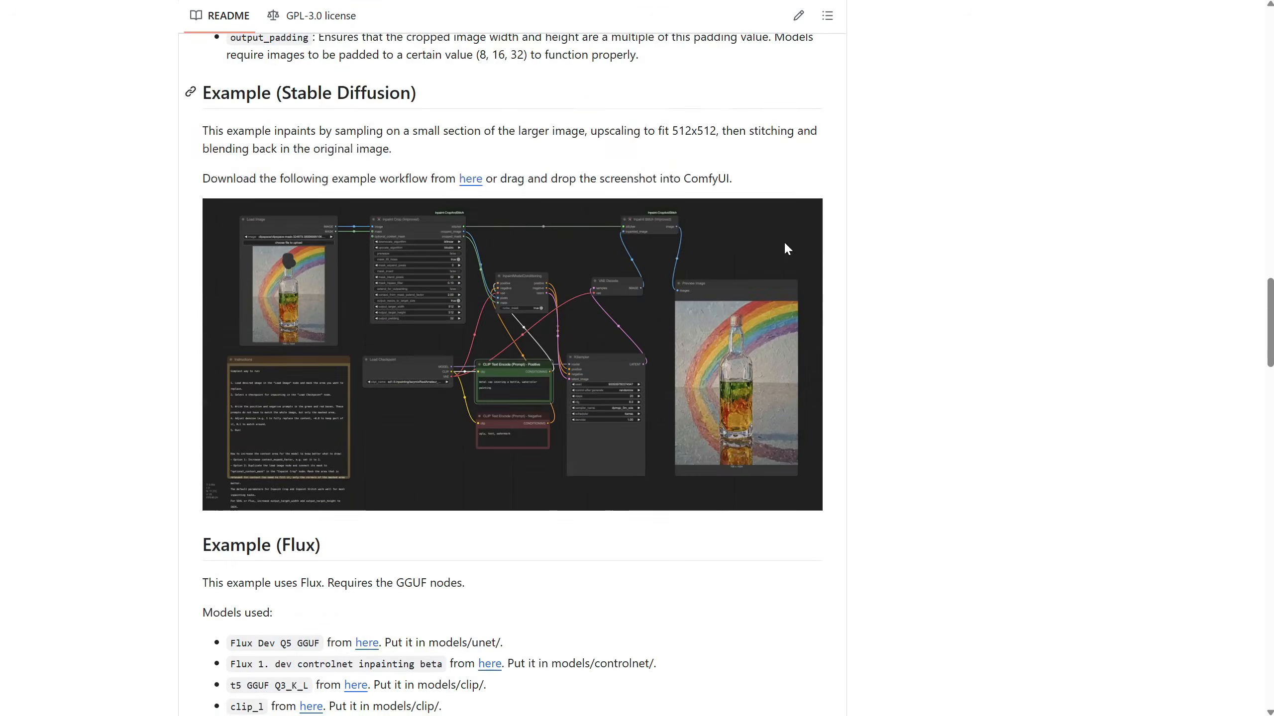
{"action": "scroll", "coordinate": [786, 245], "scroll_direction": "down", "scroll_amount": 15}
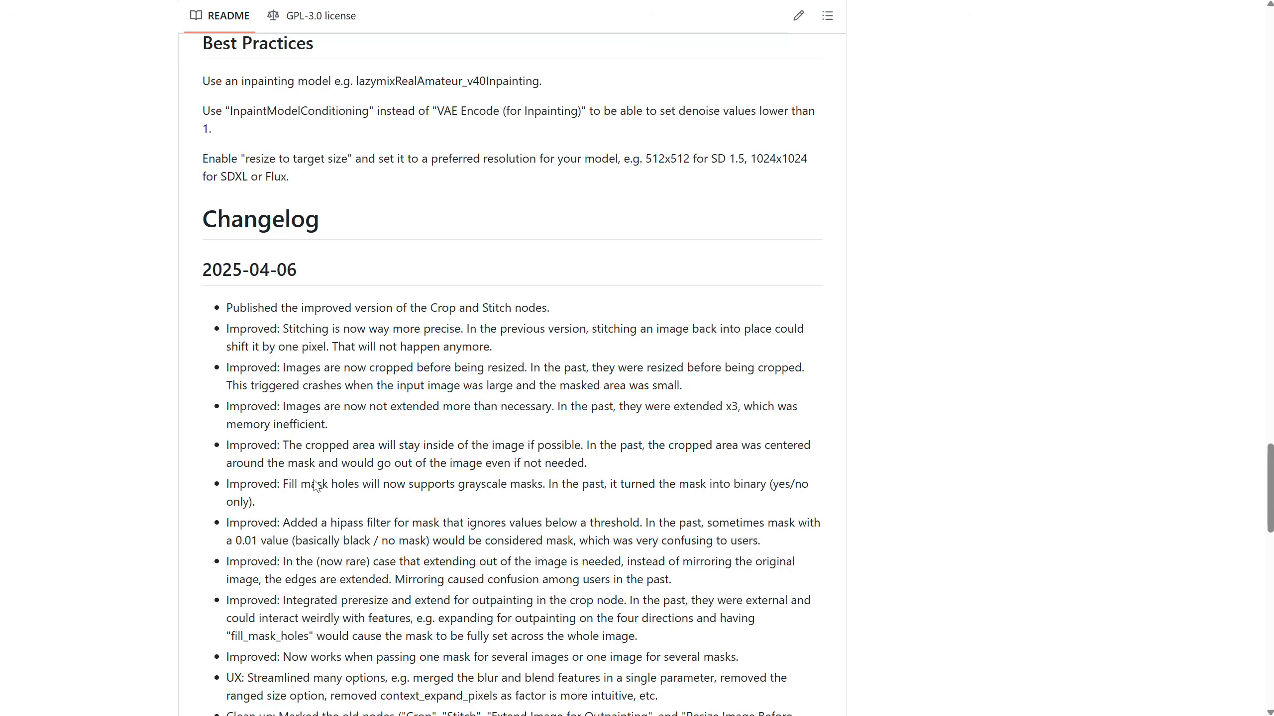
{"action": "scroll", "coordinate": [504, 427], "scroll_direction": "up", "scroll_amount": 10}
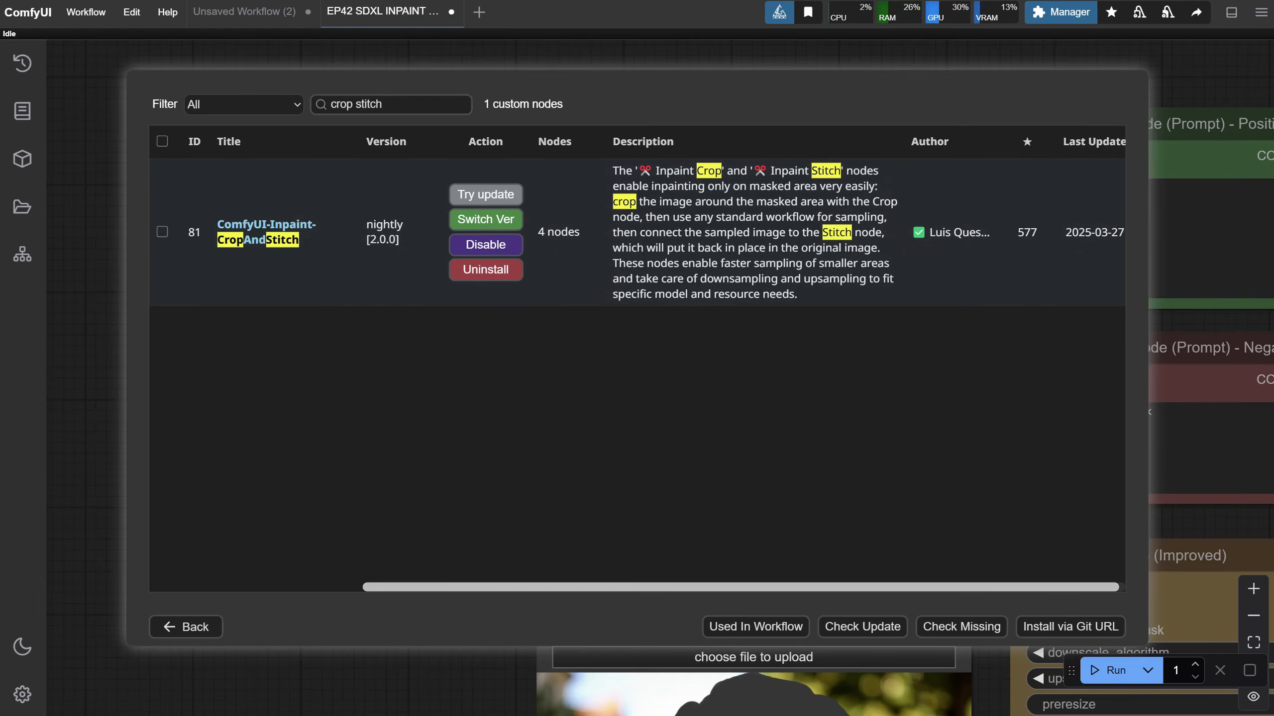
{"action": "left_click", "coordinate": [187, 630]}
{"action": "left_click", "coordinate": [527, 531]}
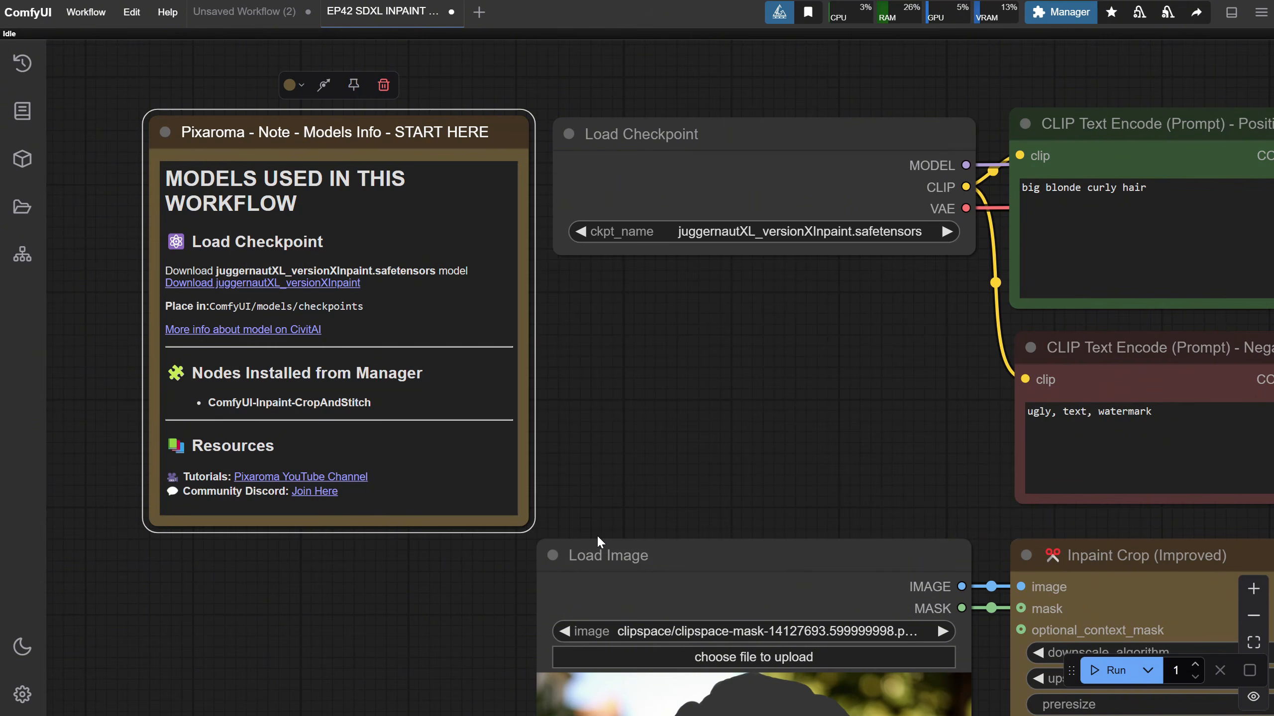
- Load Woman.png from the Ep42 folder into the Load Image node
{"action": "scroll", "coordinate": [552, 271], "scroll_direction": "down", "scroll_amount": 2}
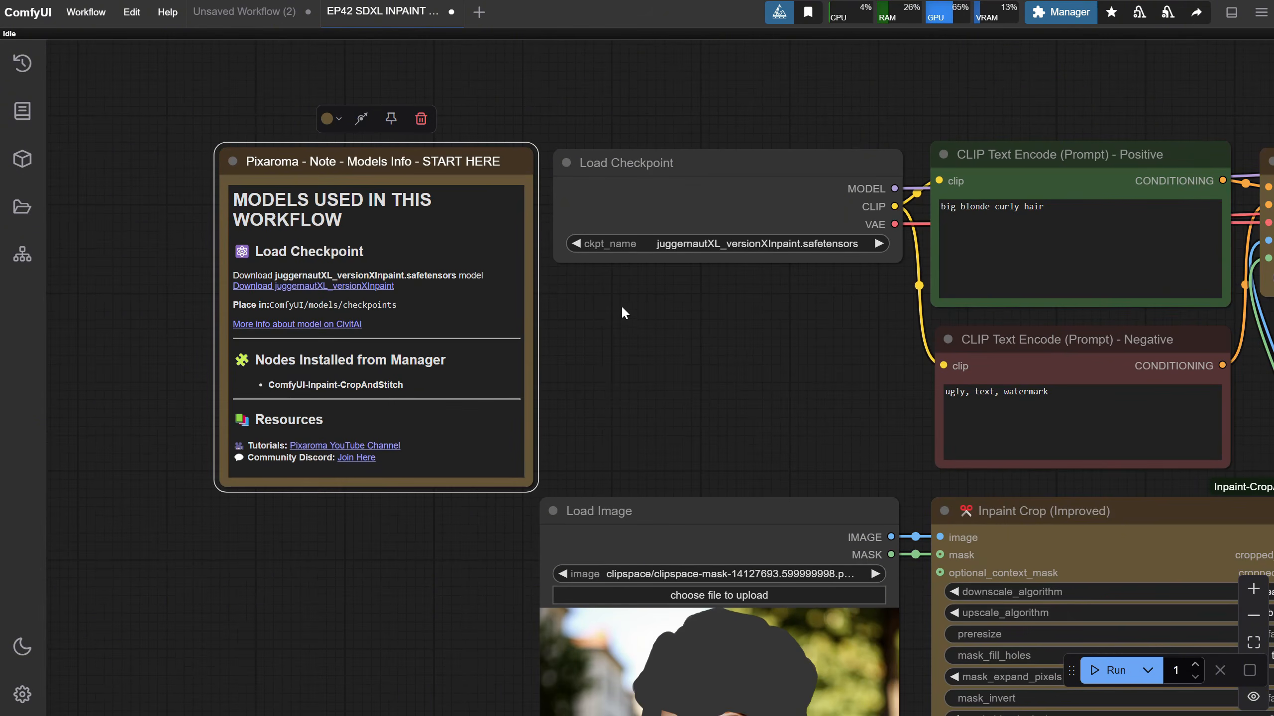
{"action": "left_click_drag", "start_coordinate": [621, 305], "coordinate": [574, 329]}
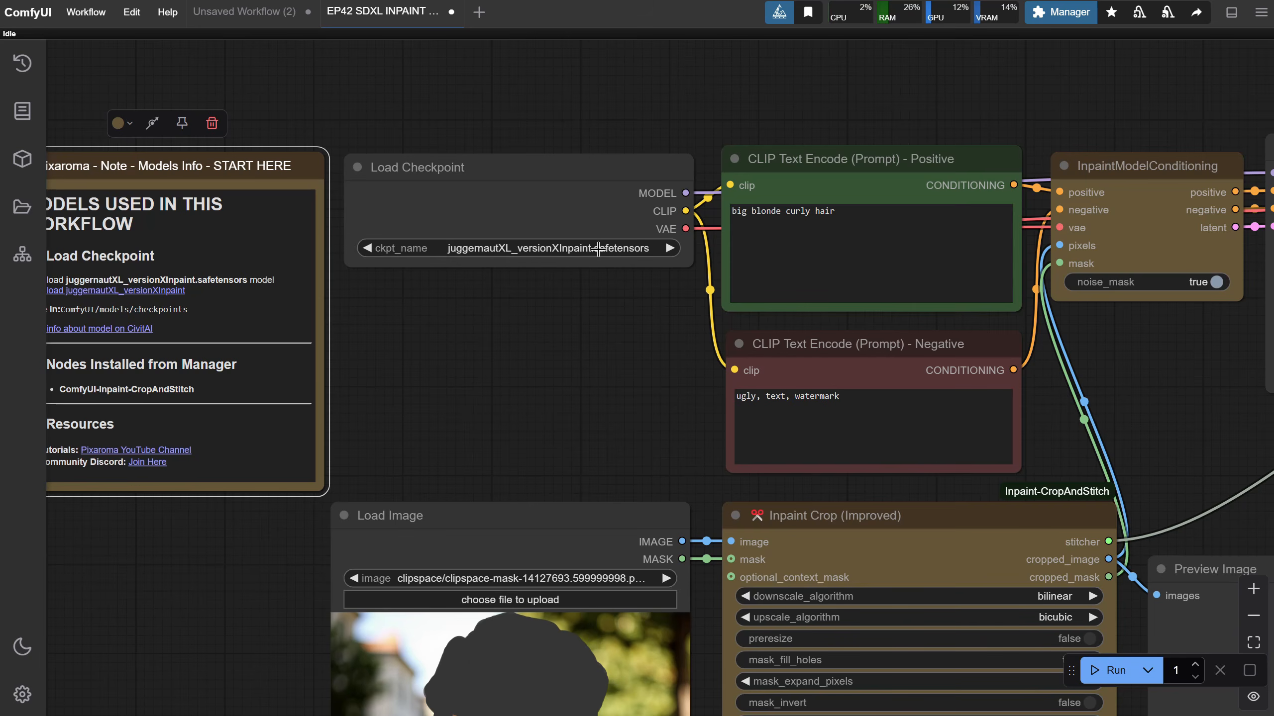
{"action": "scroll", "coordinate": [386, 221], "scroll_direction": "down", "scroll_amount": 3}
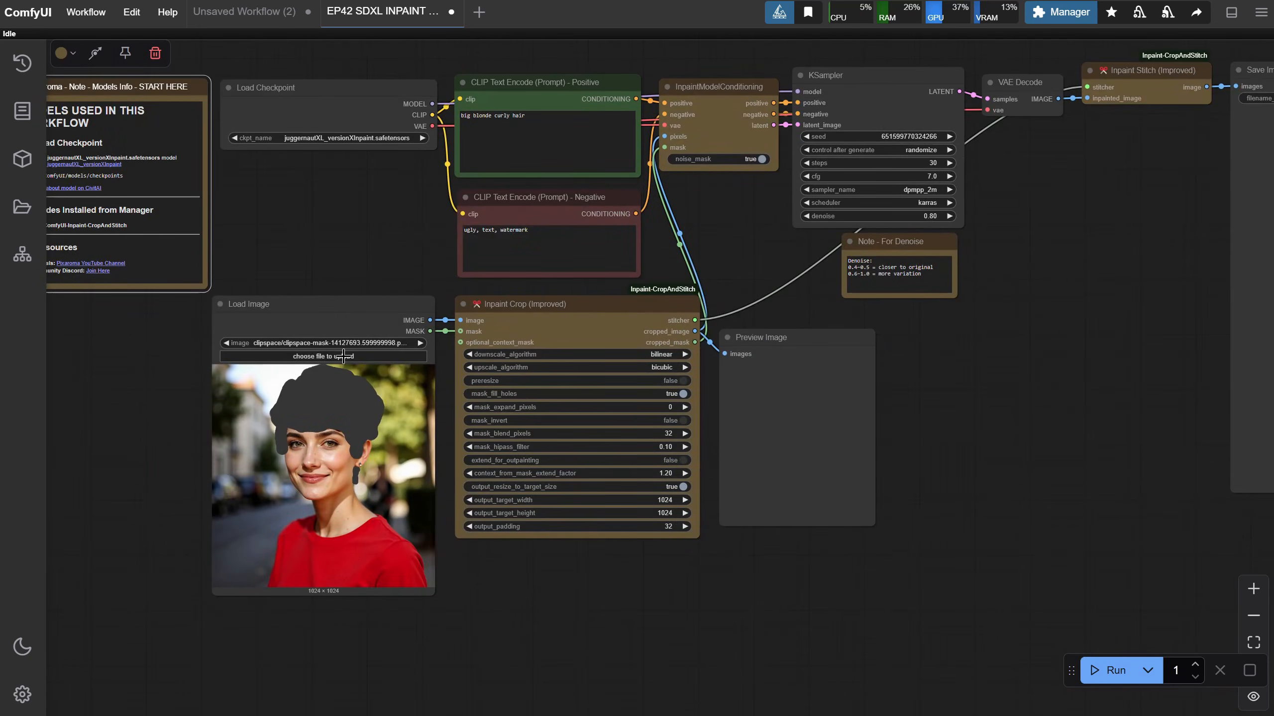
{"action": "left_click", "coordinate": [344, 357]}
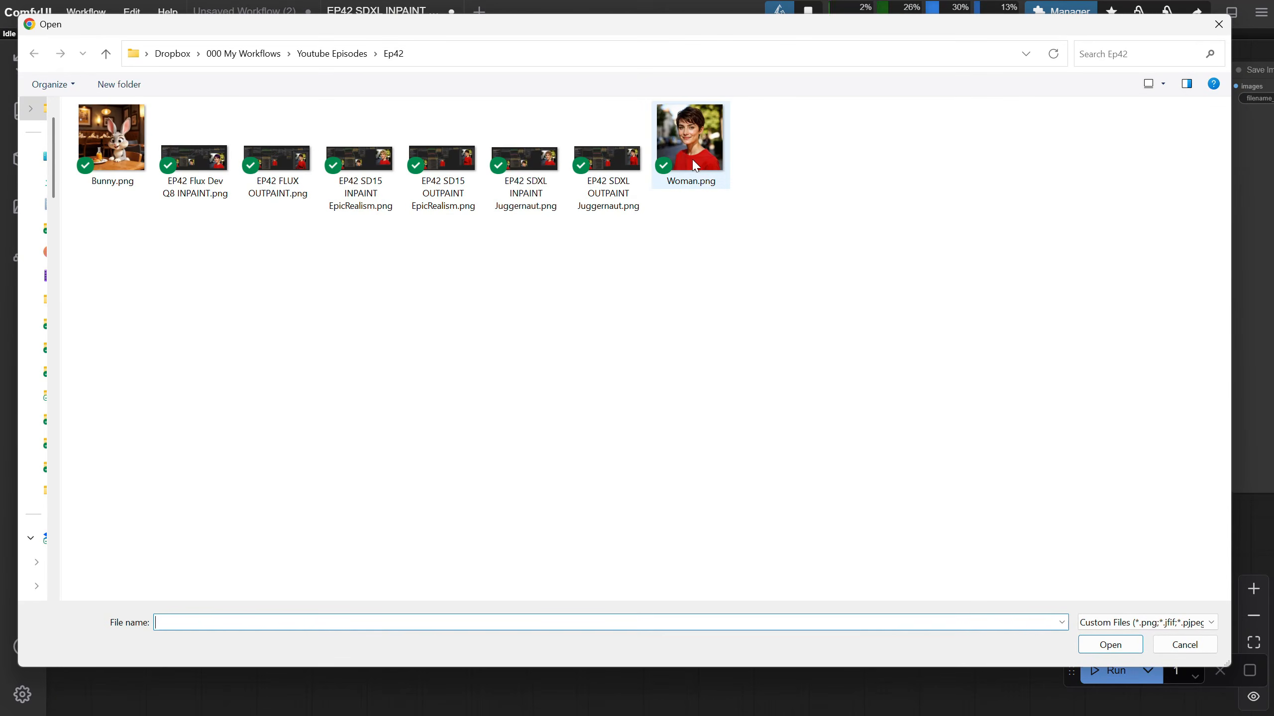
{"action": "double_click", "coordinate": [695, 166]}
- Open the Load Image node's portrait in the MaskEditor
{"action": "scroll", "coordinate": [97, 402], "scroll_direction": "up", "scroll_amount": 2}
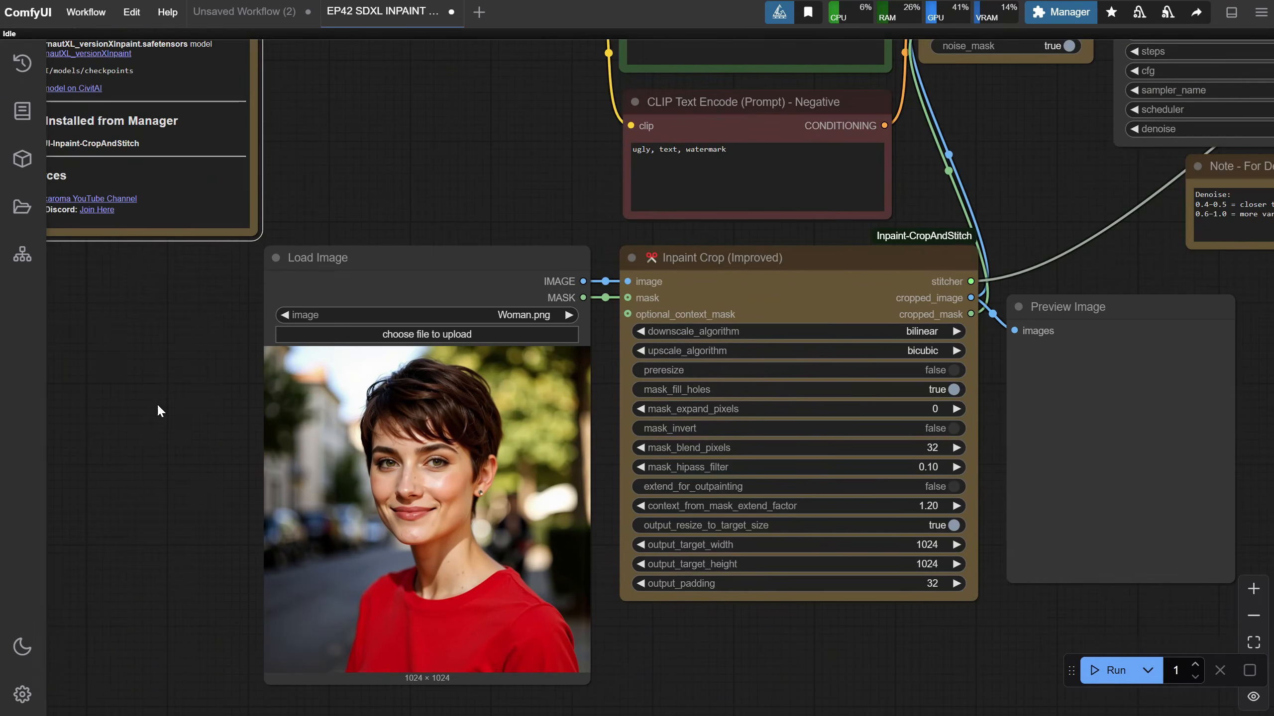
{"action": "left_click_drag", "start_coordinate": [157, 404], "coordinate": [326, 302]}
{"action": "right_click", "coordinate": [584, 360]}
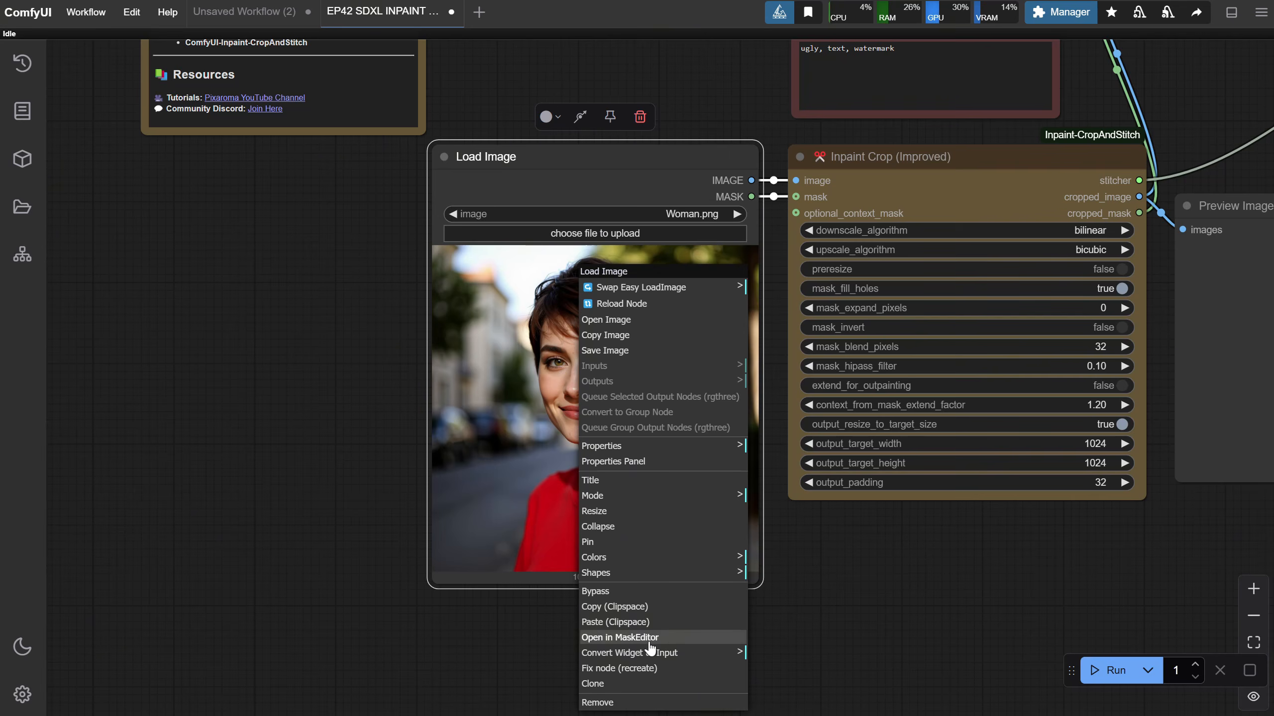
{"action": "left_click", "coordinate": [622, 637]}
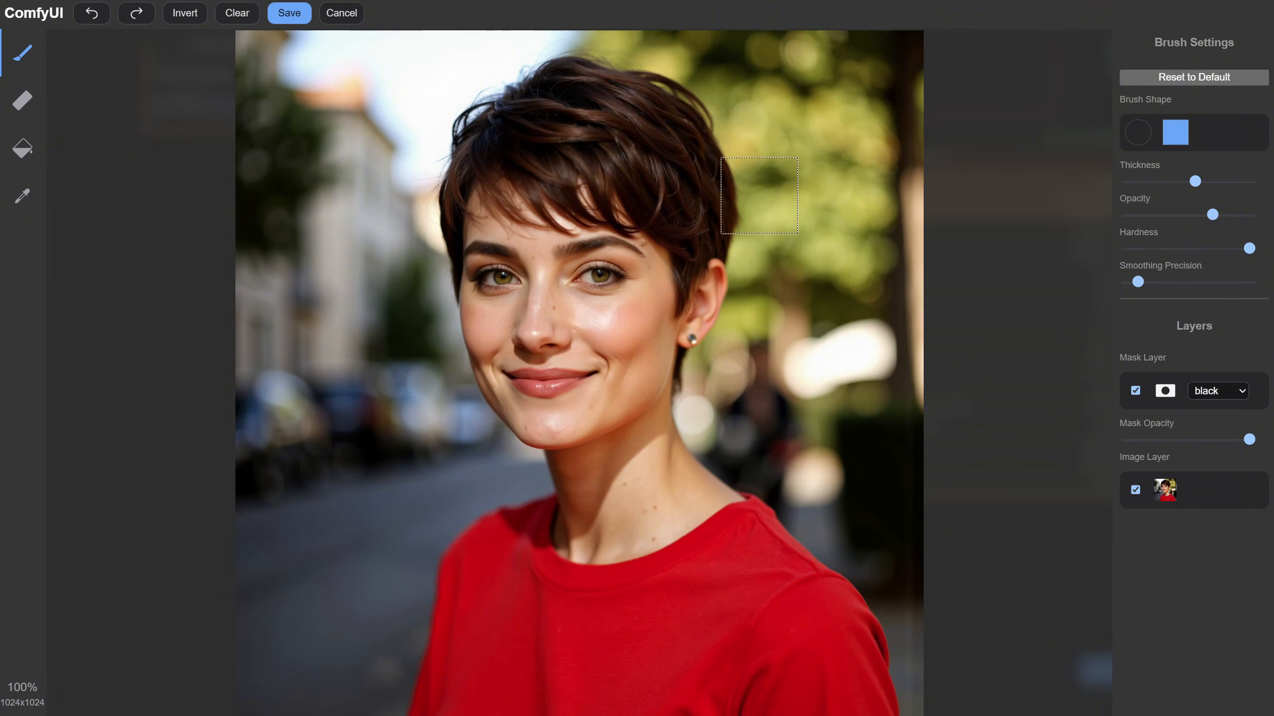
- Paint a mask over the woman's hair with a round brush, reducing the mask opacity so the hair shows through
{"action": "left_click", "coordinate": [1137, 133]}
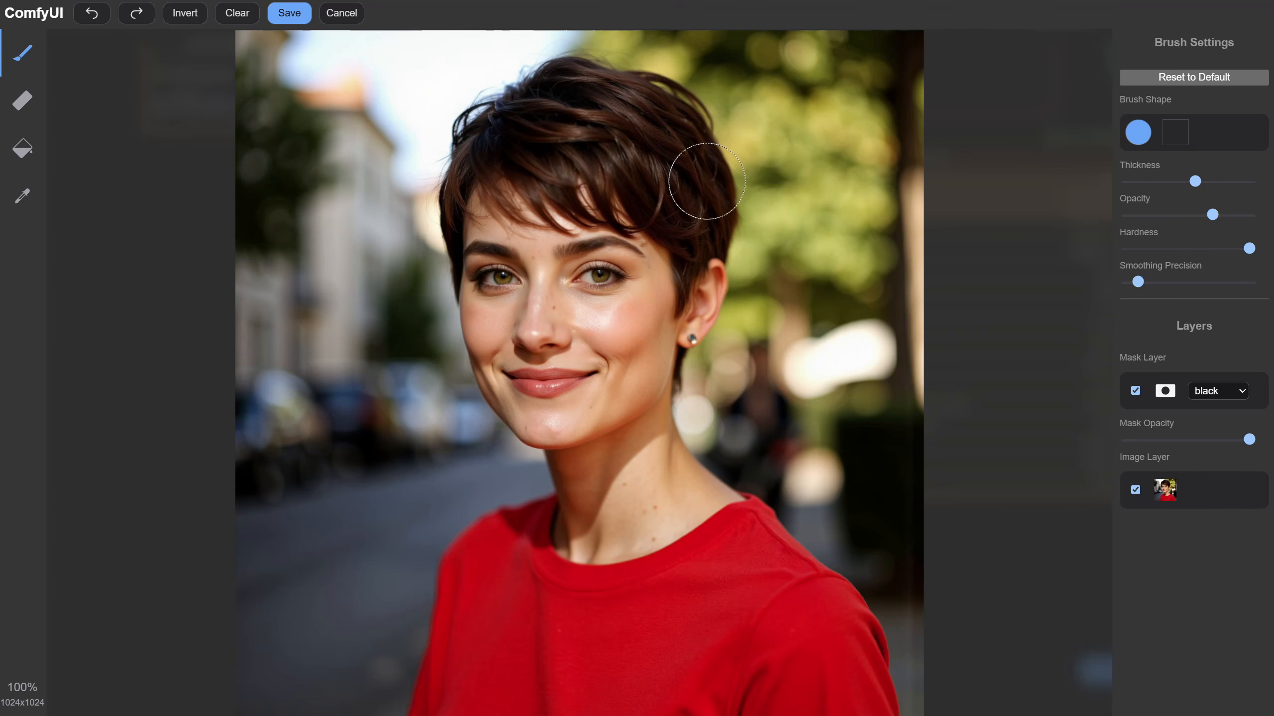
{"action": "mouse_move", "coordinate": [1192, 181]}
{"action": "left_mouse_down"}
{"action": "mouse_move", "coordinate": [1166, 180]}
{"action": "mouse_move", "coordinate": [1249, 181]}
{"action": "left_mouse_up"}
{"action": "mouse_move", "coordinate": [445, 207]}
{"action": "left_mouse_down"}
{"action": "mouse_move", "coordinate": [490, 137]}
{"action": "mouse_move", "coordinate": [471, 121]}
{"action": "mouse_move", "coordinate": [613, 95]}
{"action": "mouse_move", "coordinate": [583, 72]}
{"action": "mouse_move", "coordinate": [655, 101]}
{"action": "left_mouse_up"}
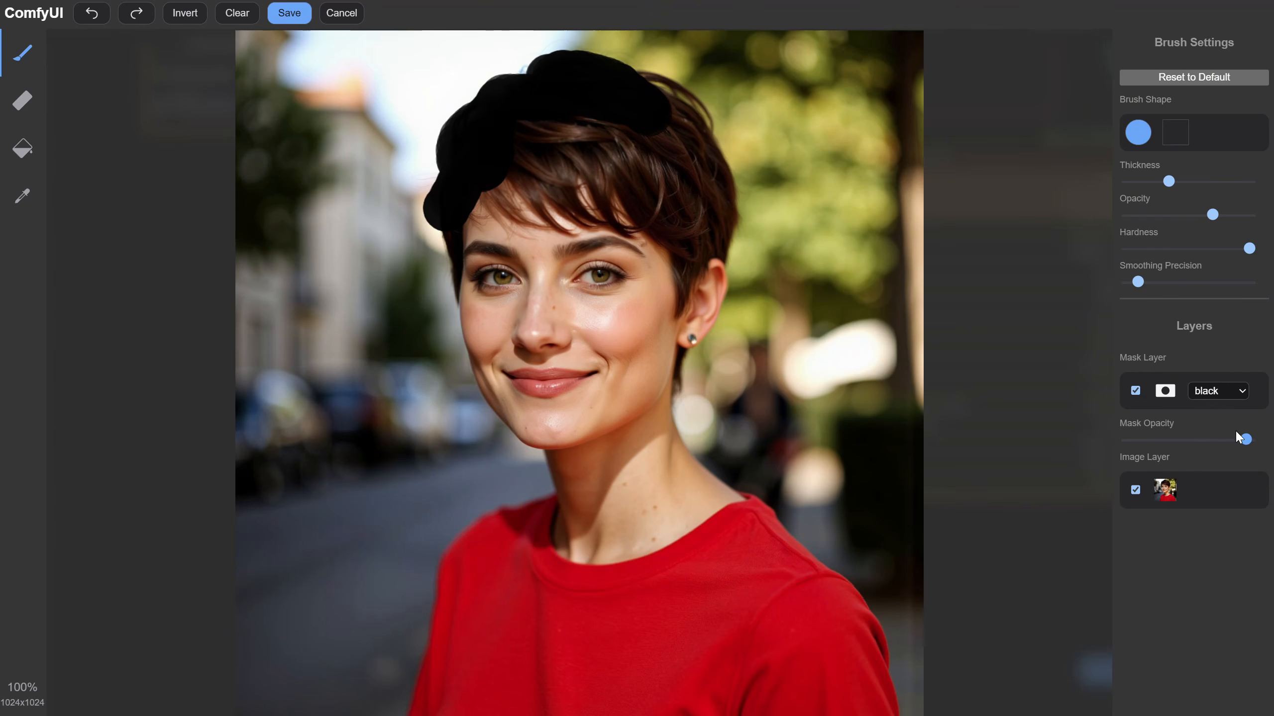
{"action": "left_click_drag", "start_coordinate": [1248, 439], "coordinate": [1215, 437]}
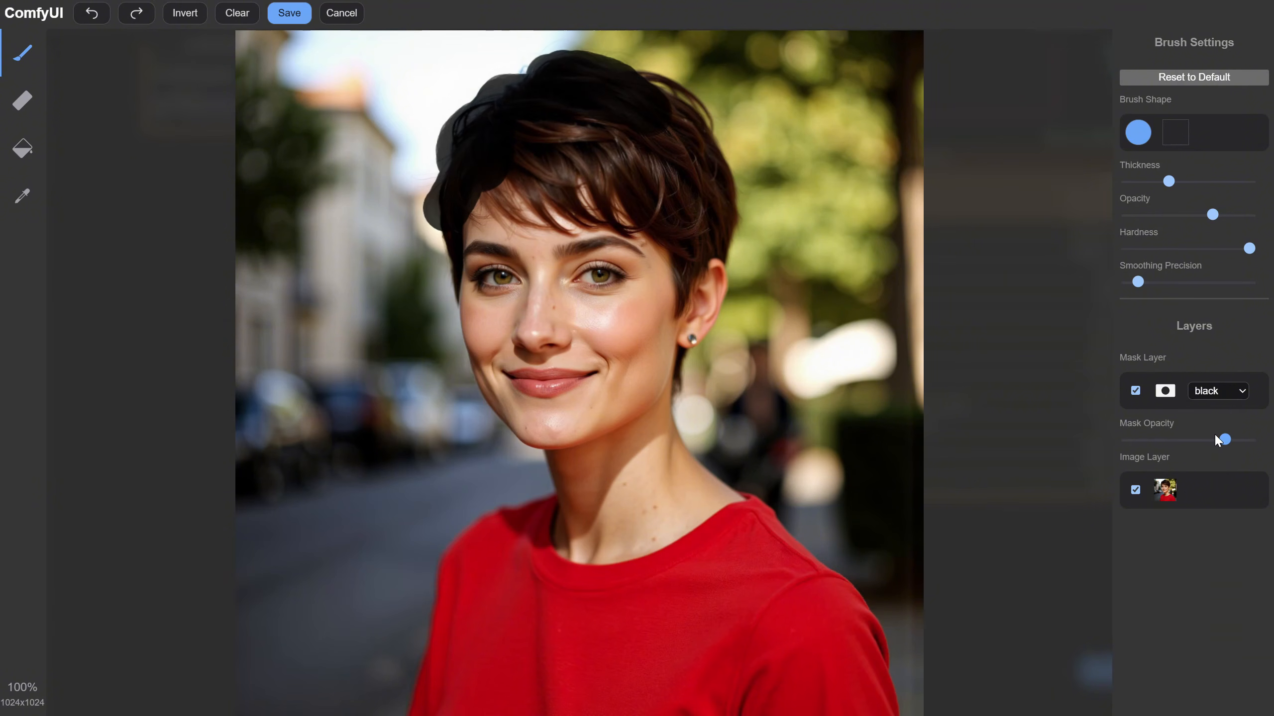
{"action": "mouse_move", "coordinate": [563, 80]}
{"action": "left_mouse_down"}
{"action": "mouse_move", "coordinate": [637, 84]}
{"action": "mouse_move", "coordinate": [699, 133]}
{"action": "mouse_move", "coordinate": [716, 227]}
{"action": "mouse_move", "coordinate": [718, 214]}
{"action": "mouse_move", "coordinate": [704, 217]}
{"action": "mouse_move", "coordinate": [681, 264]}
{"action": "mouse_move", "coordinate": [655, 221]}
{"action": "mouse_move", "coordinate": [622, 209]}
{"action": "mouse_move", "coordinate": [526, 225]}
{"action": "mouse_move", "coordinate": [470, 207]}
{"action": "mouse_move", "coordinate": [606, 97]}
{"action": "mouse_move", "coordinate": [578, 102]}
{"action": "mouse_move", "coordinate": [699, 148]}
{"action": "mouse_move", "coordinate": [658, 135]}
{"action": "mouse_move", "coordinate": [667, 156]}
{"action": "mouse_move", "coordinate": [520, 178]}
{"action": "mouse_move", "coordinate": [623, 177]}
{"action": "left_mouse_up"}
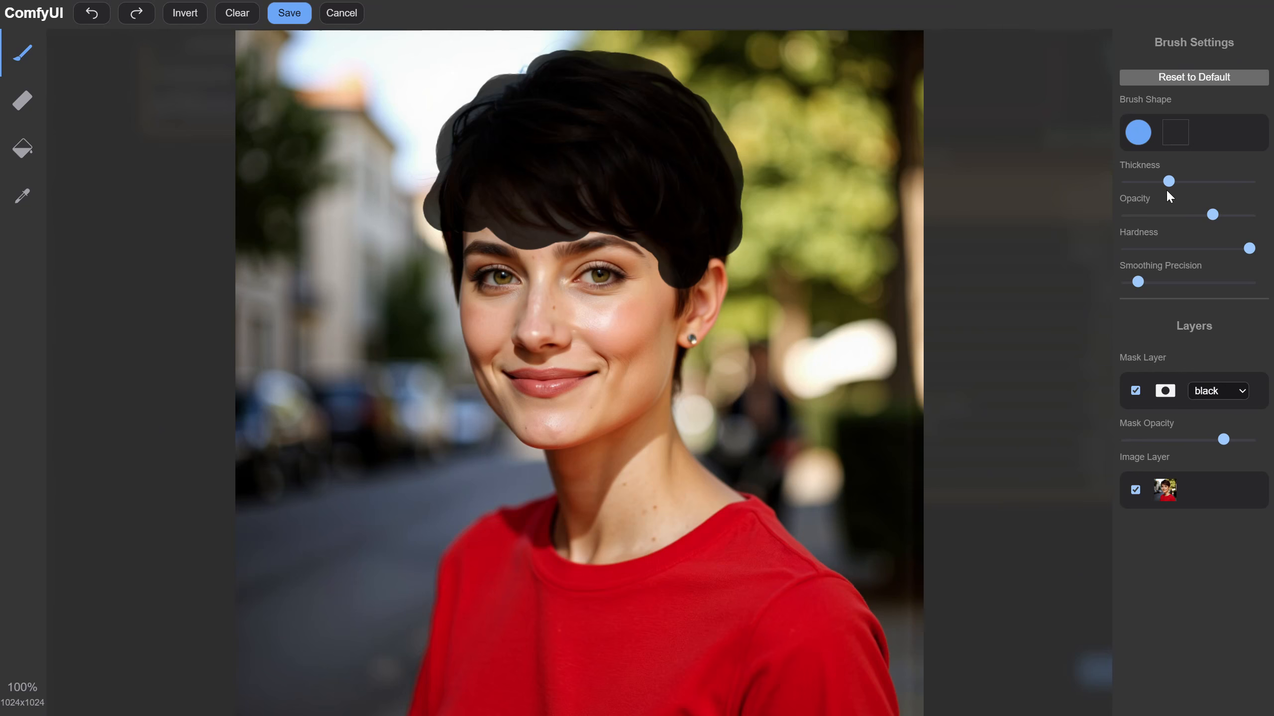
- Reduce the brush thickness and extend the mask over the sideburns and the hair around and below the ear
{"action": "left_click_drag", "start_coordinate": [1168, 181], "coordinate": [1145, 181]}
{"action": "left_click_drag", "start_coordinate": [450, 239], "coordinate": [455, 307]}
{"action": "left_click_drag", "start_coordinate": [680, 293], "coordinate": [676, 316]}
{"action": "left_click_drag", "start_coordinate": [728, 257], "coordinate": [737, 262]}
{"action": "left_click_drag", "start_coordinate": [681, 358], "coordinate": [677, 374]}
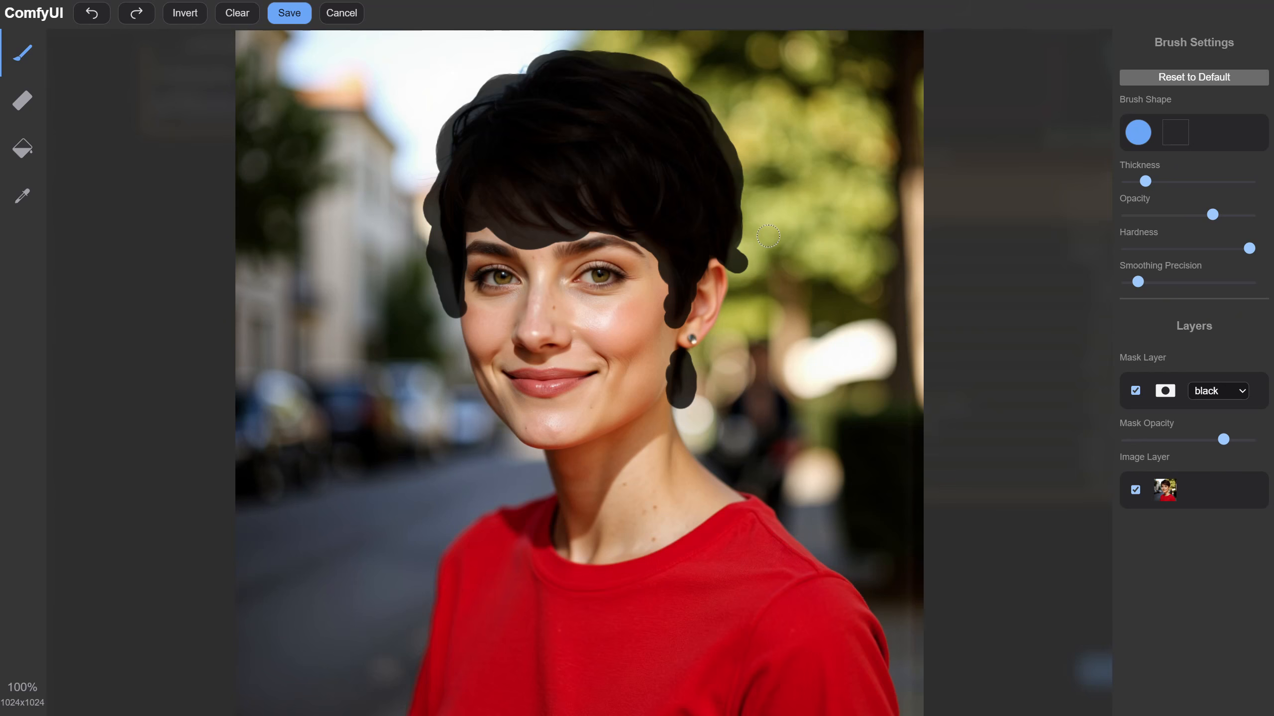
- Erase the excess mask beside the ear and along the outer edge of the hair on the opposite side
{"action": "mouse_move", "coordinate": [755, 280]}
{"action": "left_mouse_down"}
{"action": "mouse_move", "coordinate": [756, 246]}
{"action": "mouse_move", "coordinate": [747, 281]}
{"action": "mouse_move", "coordinate": [751, 247]}
{"action": "mouse_move", "coordinate": [739, 275]}
{"action": "left_mouse_up"}
{"action": "mouse_move", "coordinate": [430, 294]}
{"action": "left_mouse_down"}
{"action": "mouse_move", "coordinate": [432, 147]}
{"action": "mouse_move", "coordinate": [447, 115]}
{"action": "left_mouse_up"}
{"action": "left_click_drag", "start_coordinate": [453, 144], "coordinate": [447, 270]}
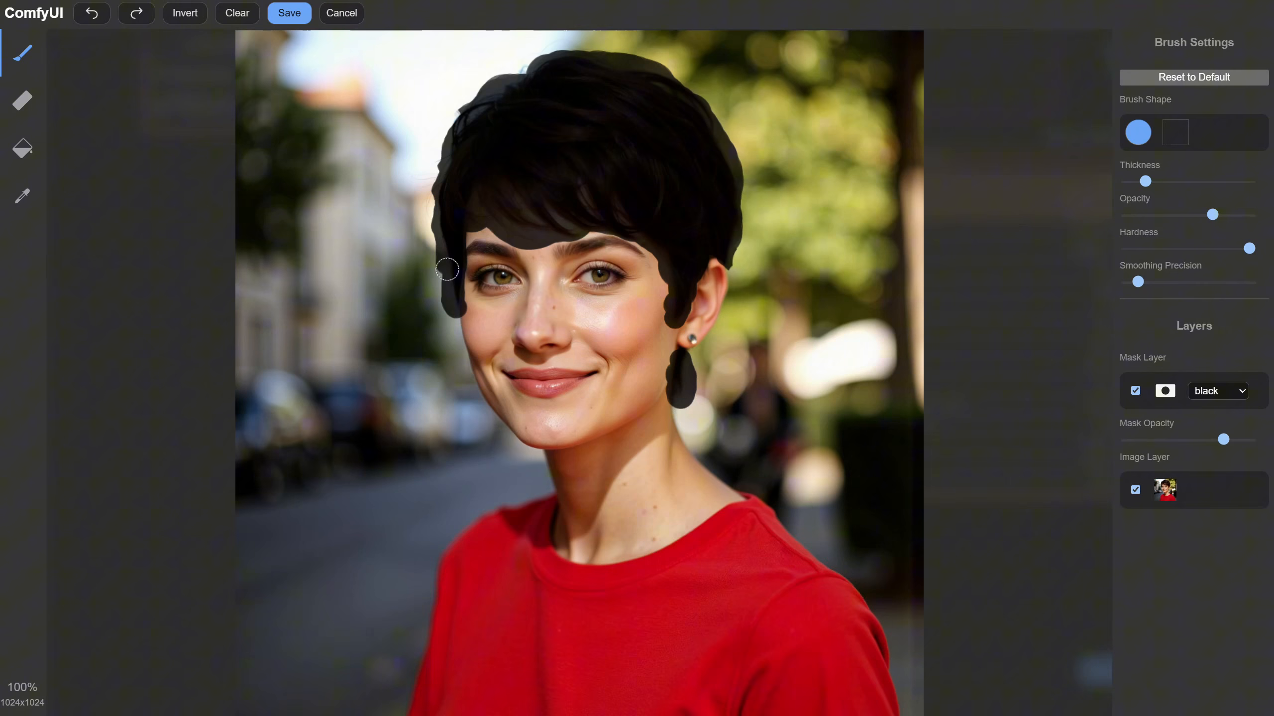
{"action": "left_click", "coordinate": [185, 13]}
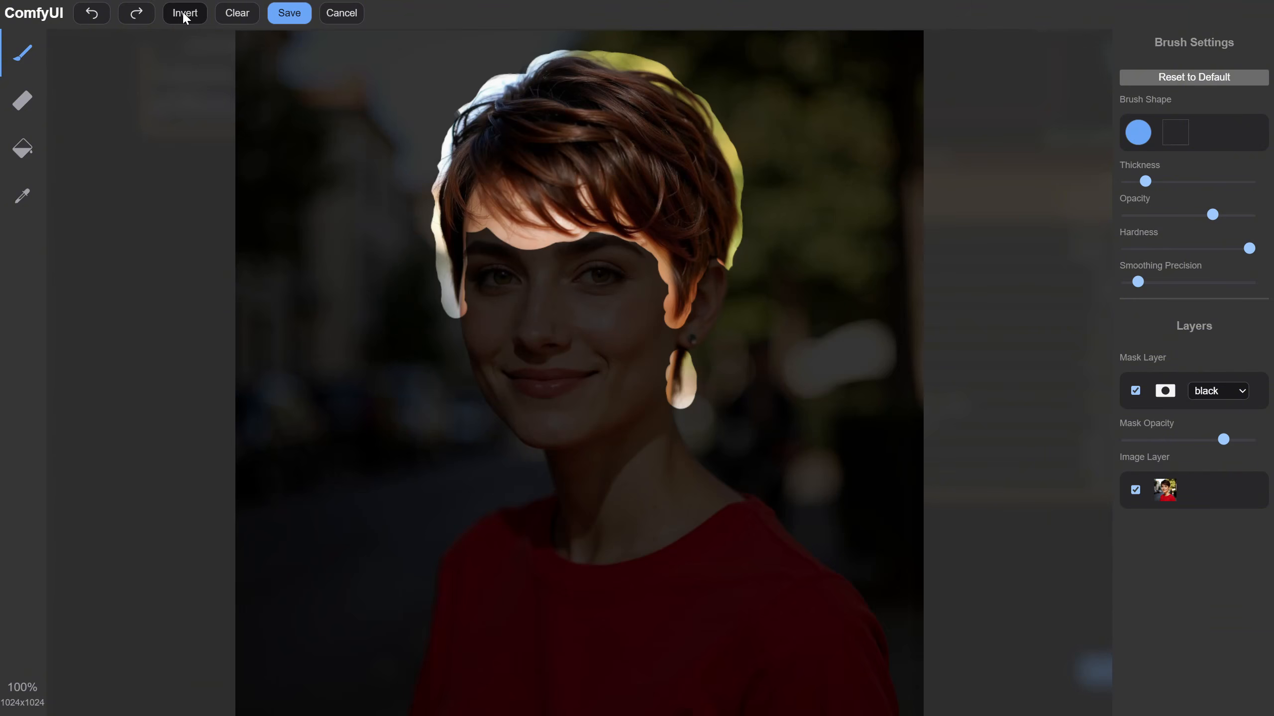
{"action": "left_click", "coordinate": [183, 12]}
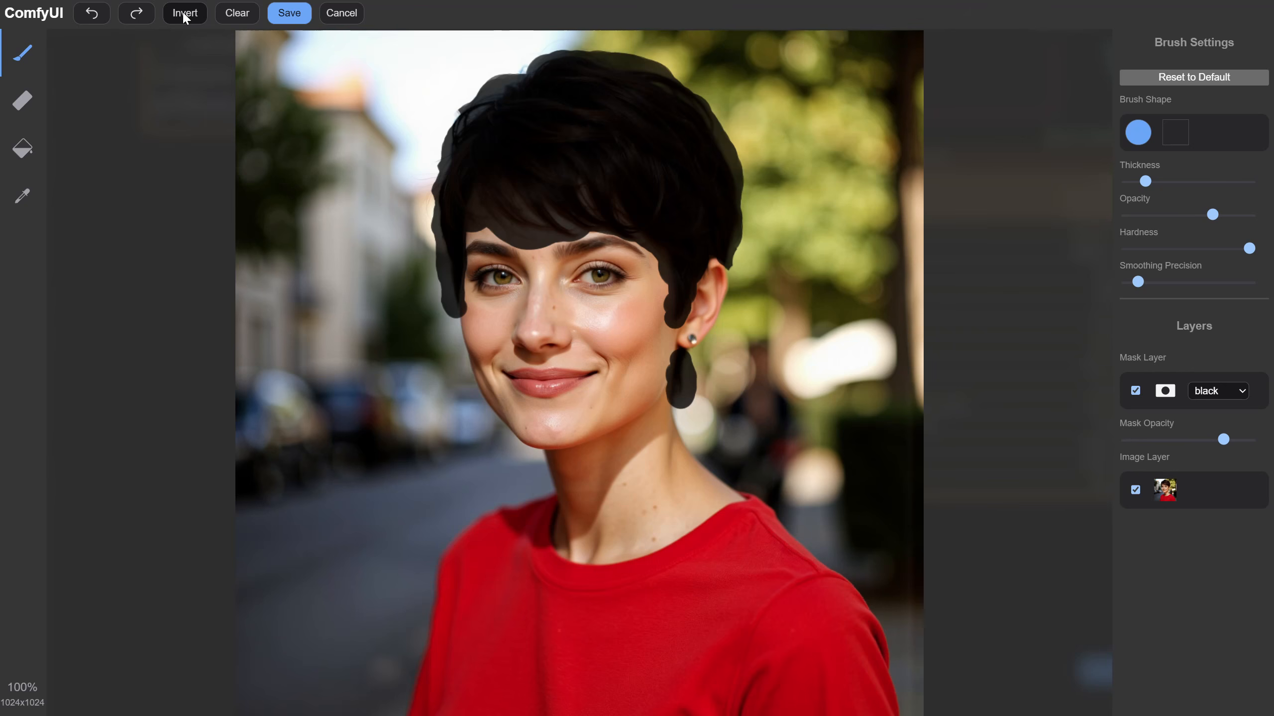
{"action": "left_click", "coordinate": [21, 112]}
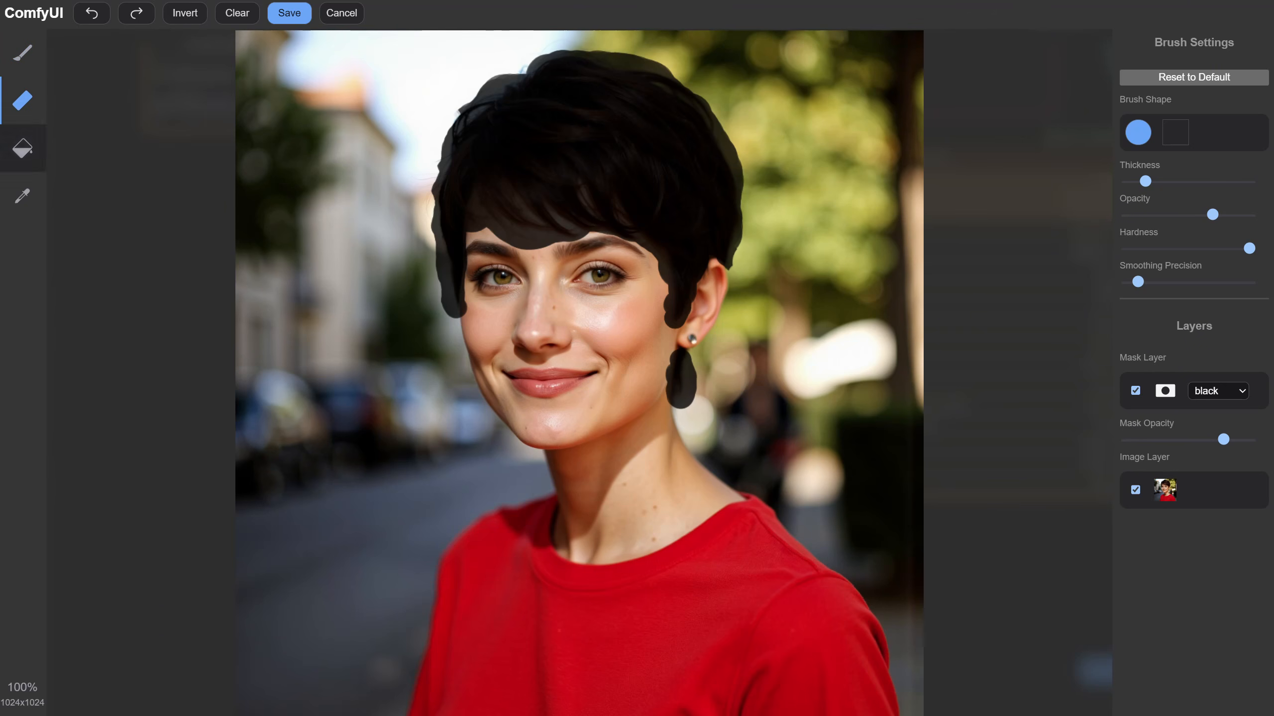
{"action": "left_click", "coordinate": [20, 160]}
{"action": "left_click", "coordinate": [22, 51]}
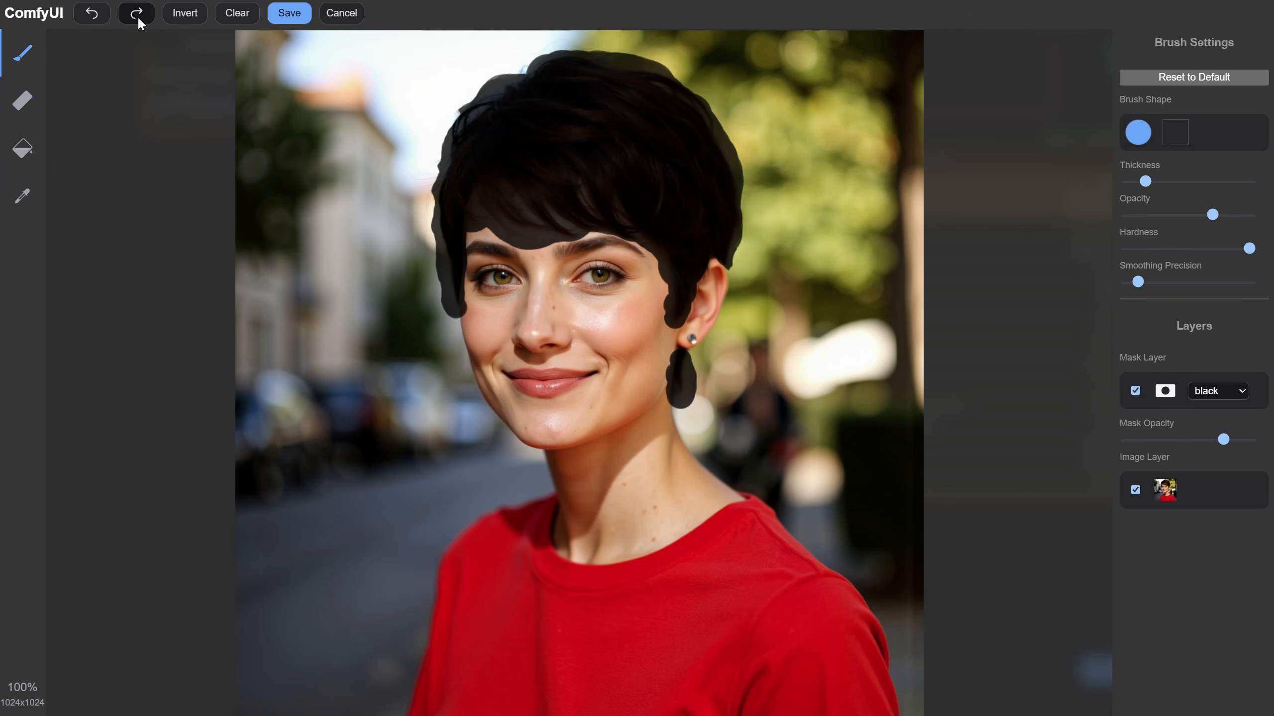
- Save the hair mask from the MaskEditor to the Load Image node
{"action": "left_click", "coordinate": [289, 13]}
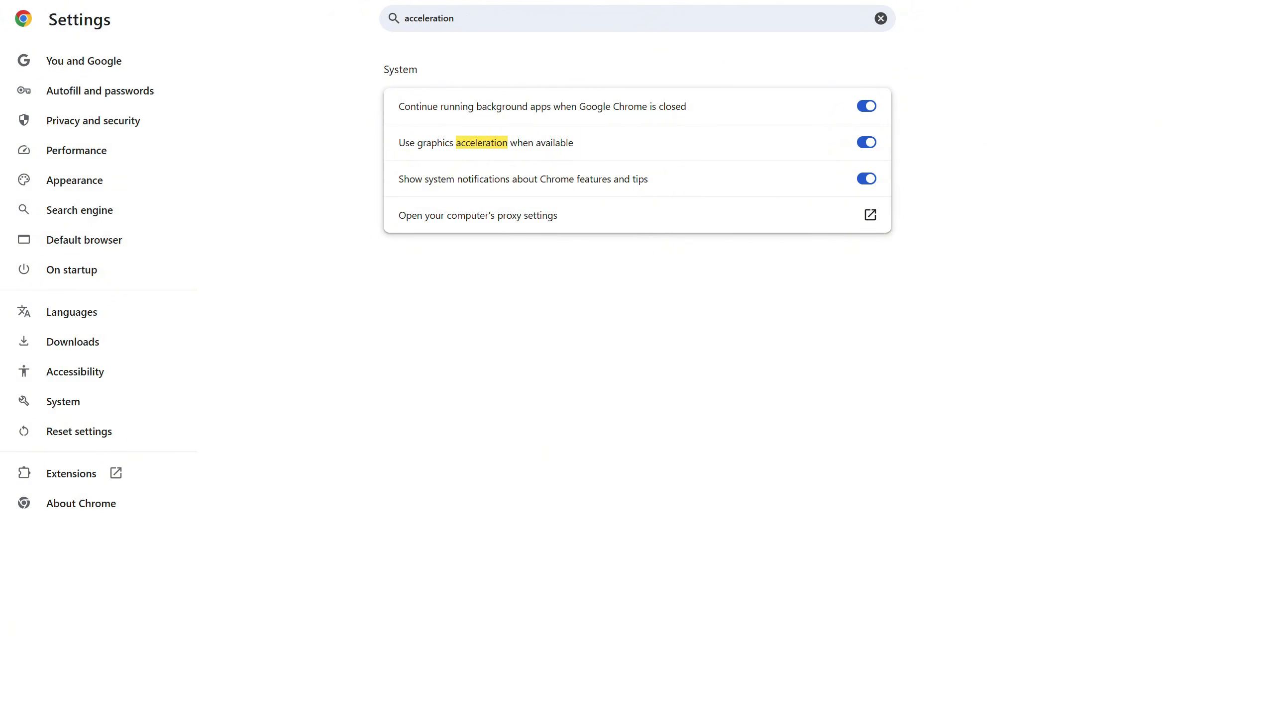
- Switch to Chrome's settings and search for "acceleration" to find the graphics acceleration option
{"action": "left_click", "coordinate": [1256, 5]}
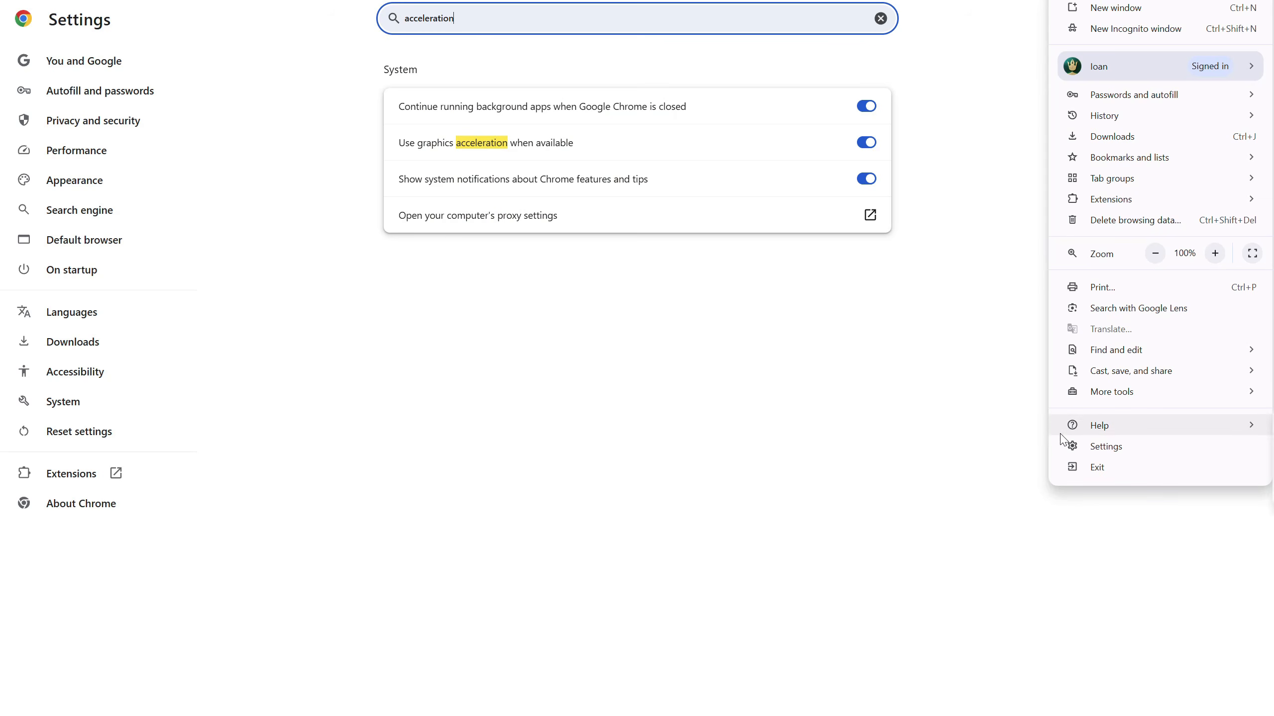
{"action": "left_click", "coordinate": [561, 11]}
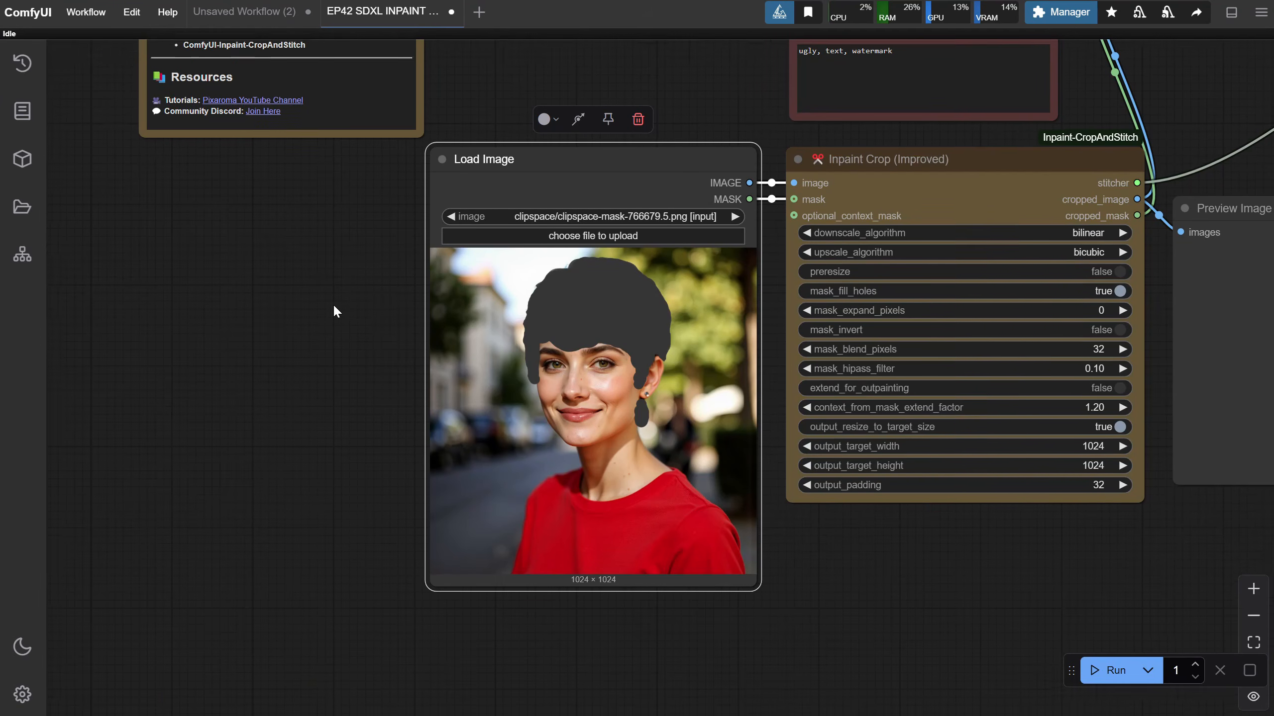
- In File Explorer, browse ComfyUI_windows_portable to ComfyUI\input\clipspace and view clipspace-mask-766679.5.png, closing the image viewer when done
{"action": "left_click_drag", "start_coordinate": [332, 304], "coordinate": [285, 335]}
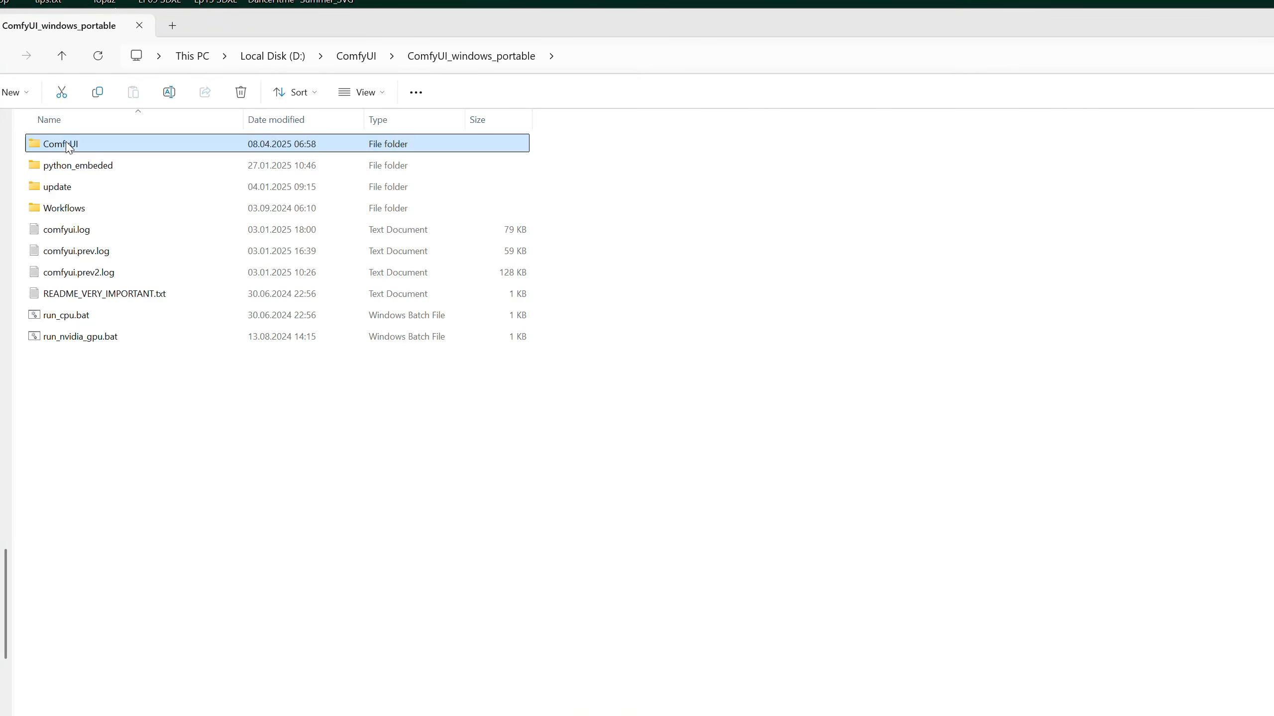
{"action": "double_click", "coordinate": [70, 143]}
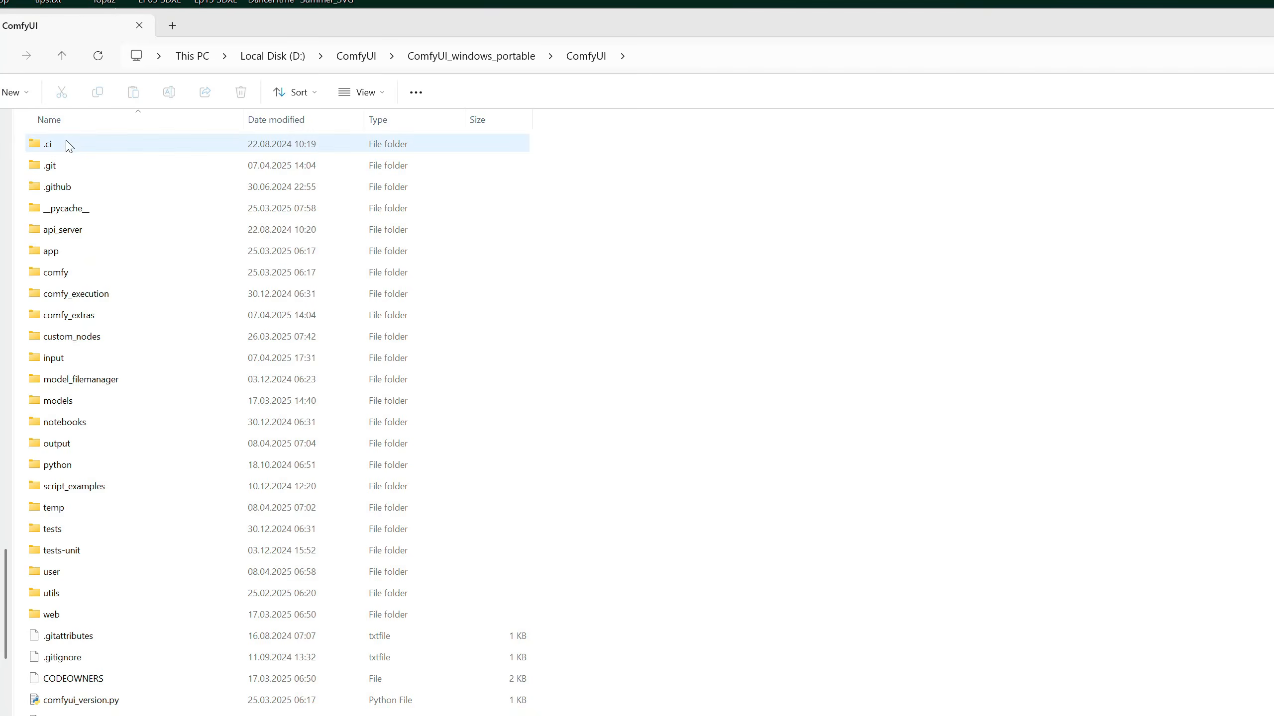
{"action": "double_click", "coordinate": [68, 360]}
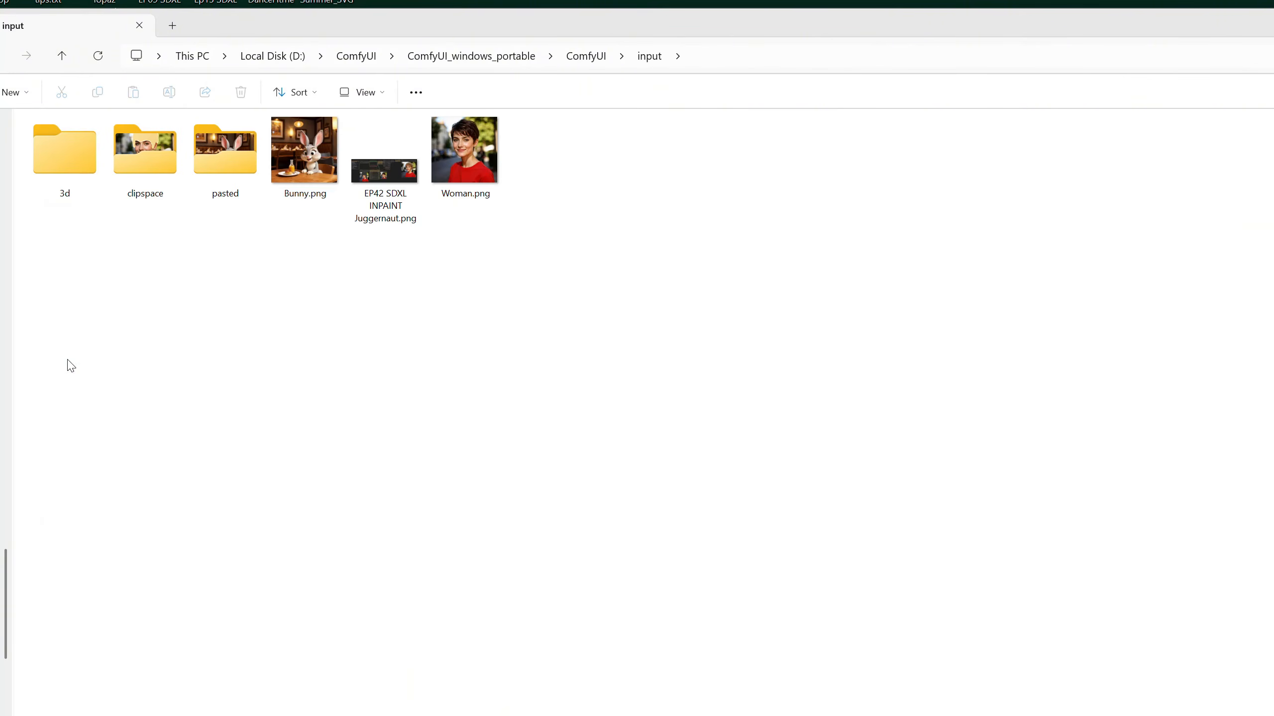
{"action": "double_click", "coordinate": [156, 160]}
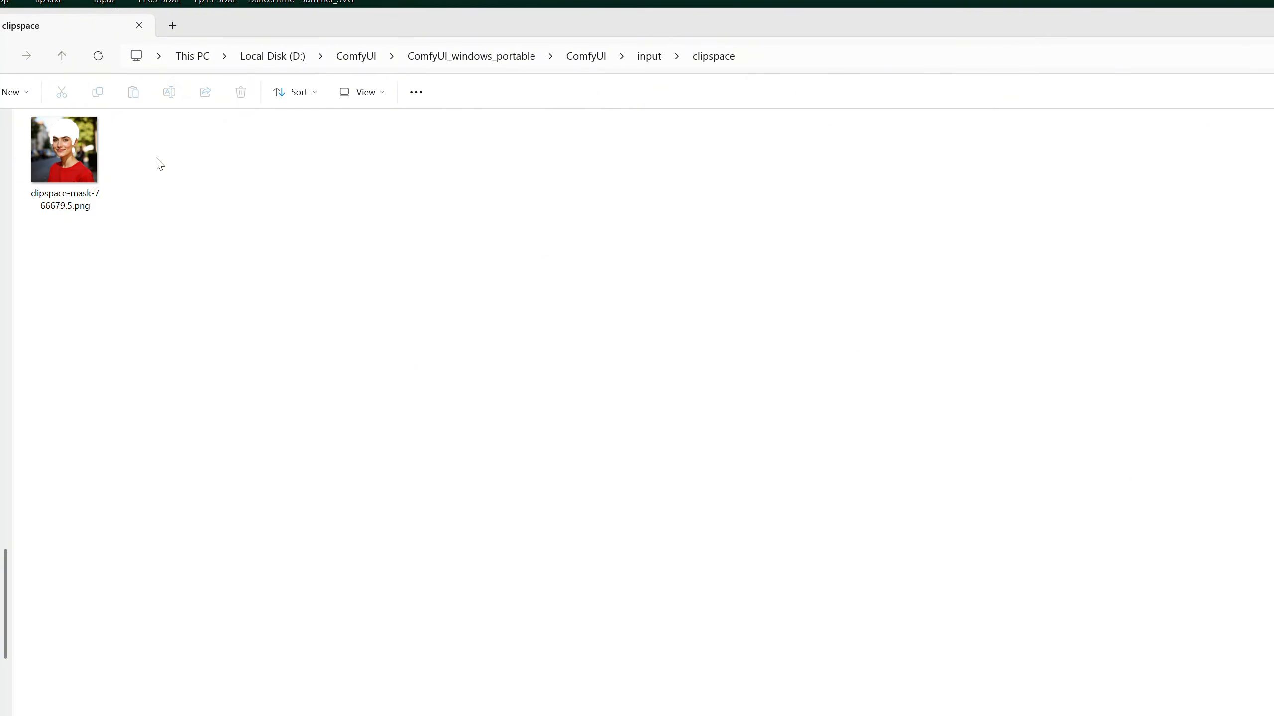
{"action": "double_click", "coordinate": [72, 188]}
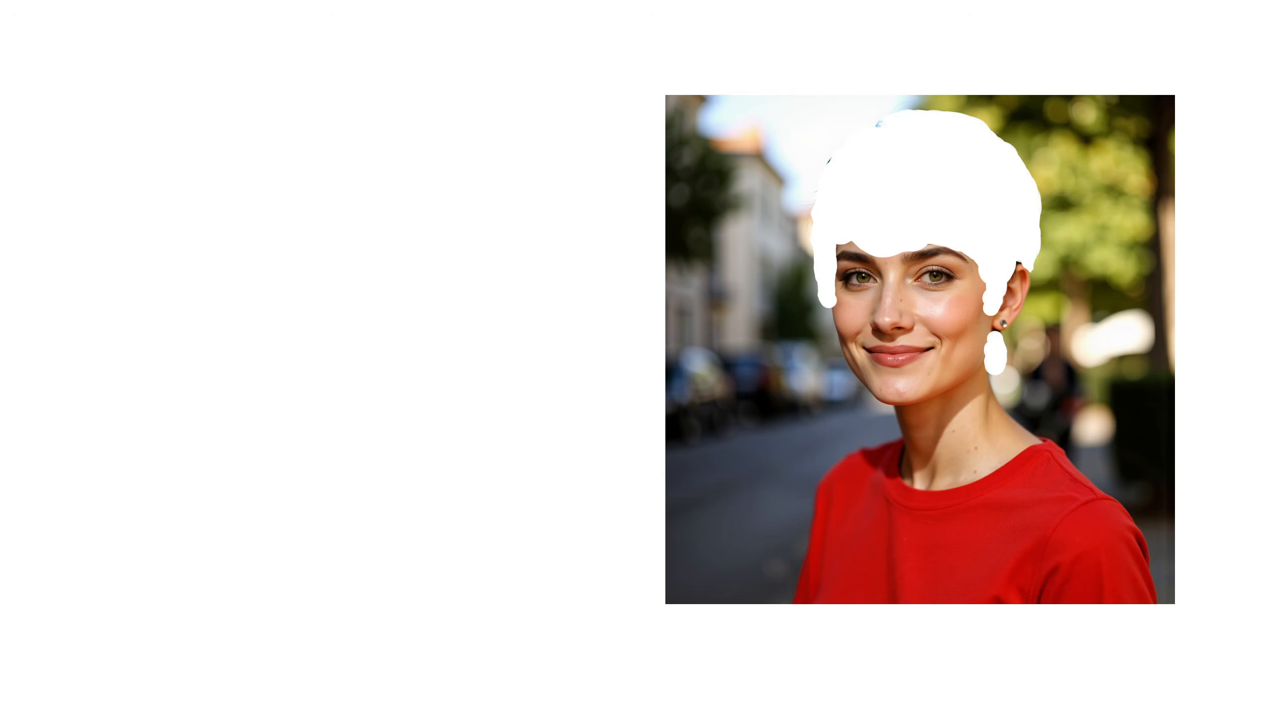
{"action": "key", "text": "Escape"}
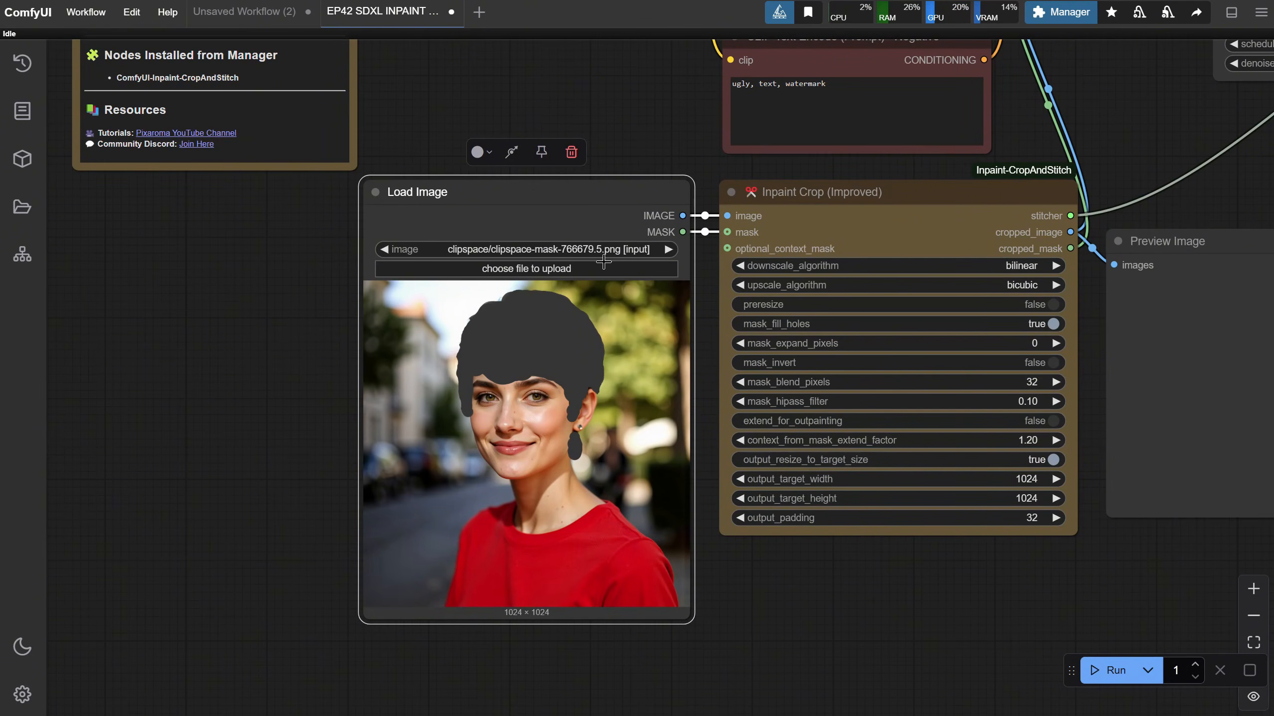
- Back in ComfyUI, set the positive prompt to "purple curly hair" and run the workflow
{"action": "left_click_drag", "start_coordinate": [600, 112], "coordinate": [408, 234]}
{"action": "scroll", "coordinate": [465, 212], "scroll_direction": "down", "scroll_amount": 2}
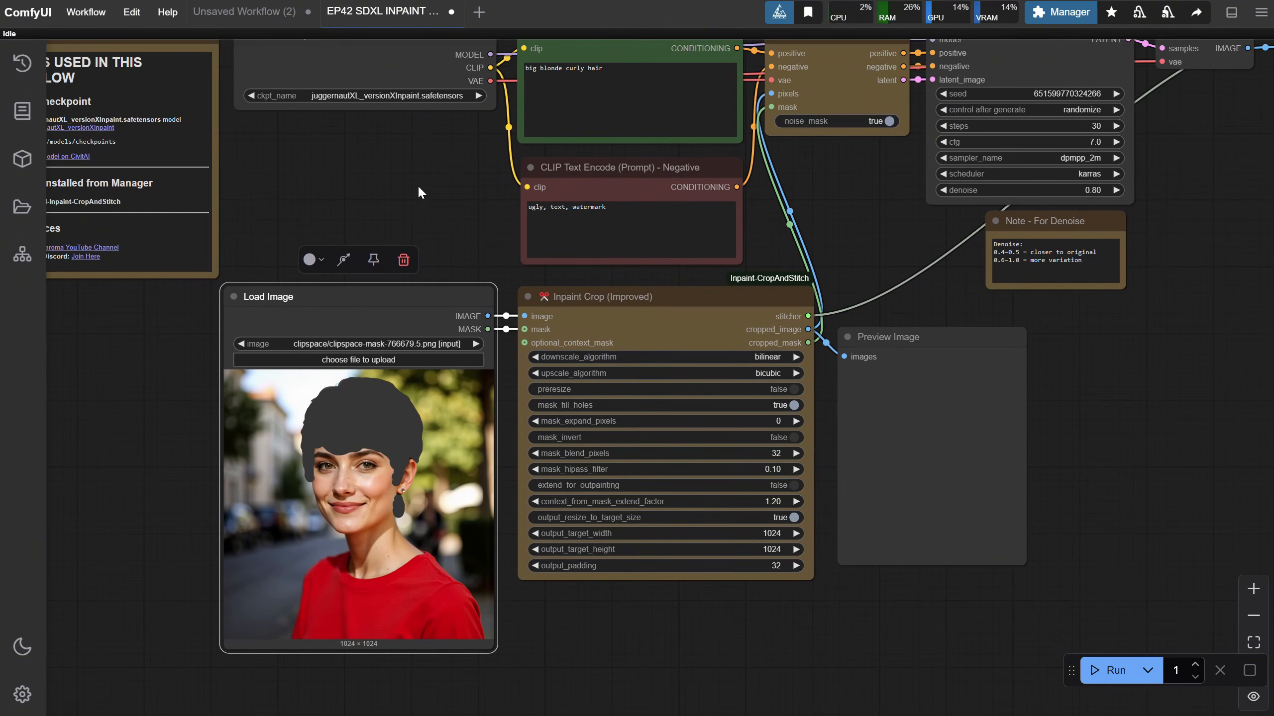
{"action": "left_click_drag", "start_coordinate": [418, 185], "coordinate": [416, 295]}
{"action": "left_click", "coordinate": [626, 188]}
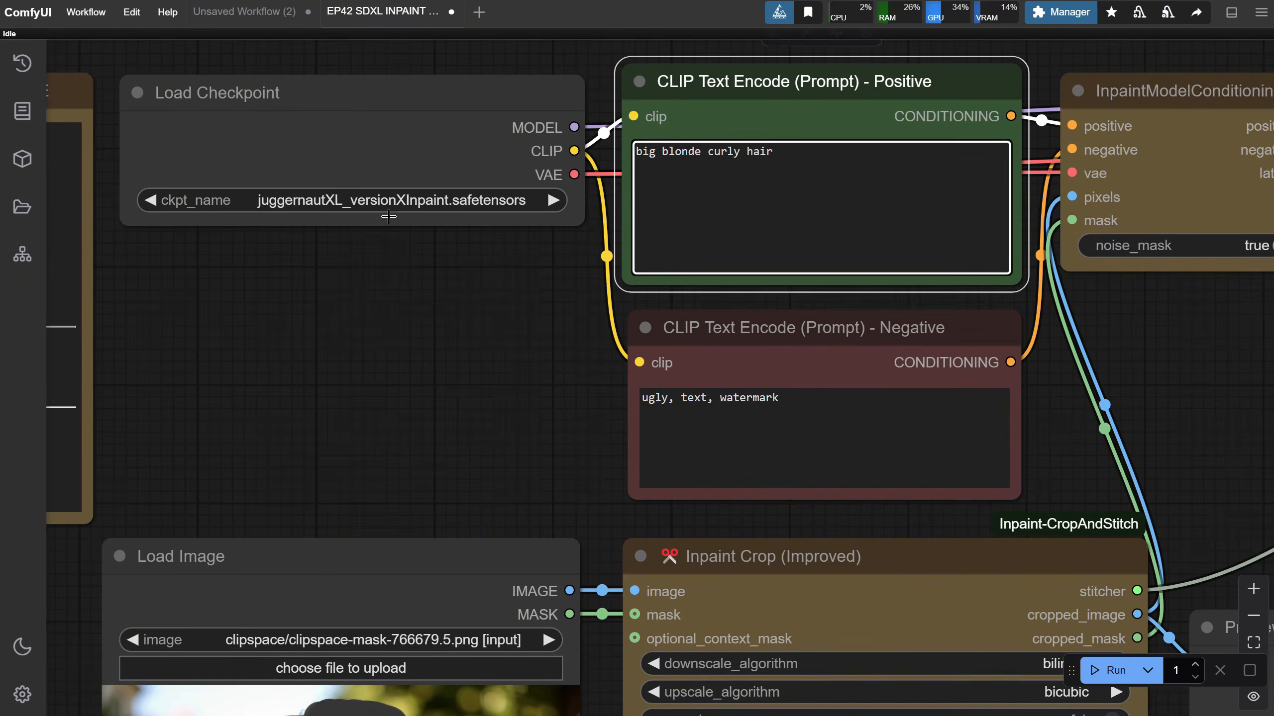
{"action": "scroll", "coordinate": [378, 210], "scroll_direction": "up", "scroll_amount": 6}
{"action": "left_click_drag", "start_coordinate": [705, 150], "coordinate": [641, 150]}
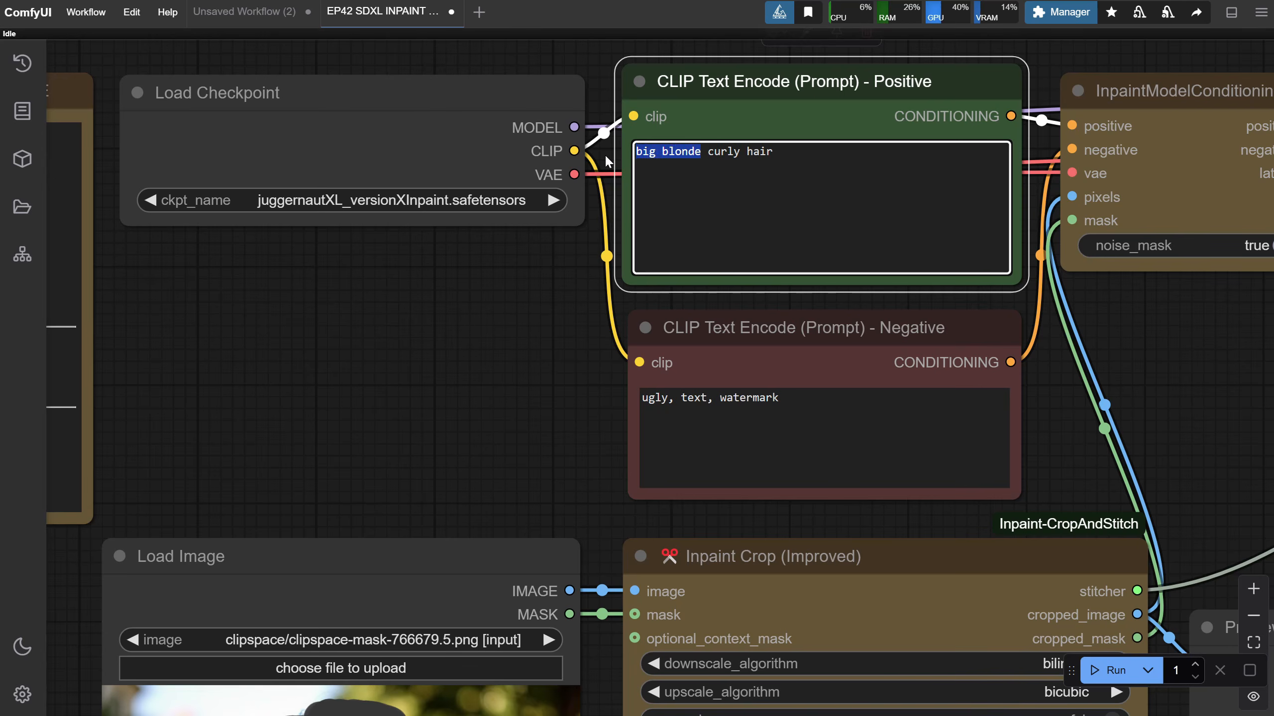
{"action": "type", "text": "ginger"}
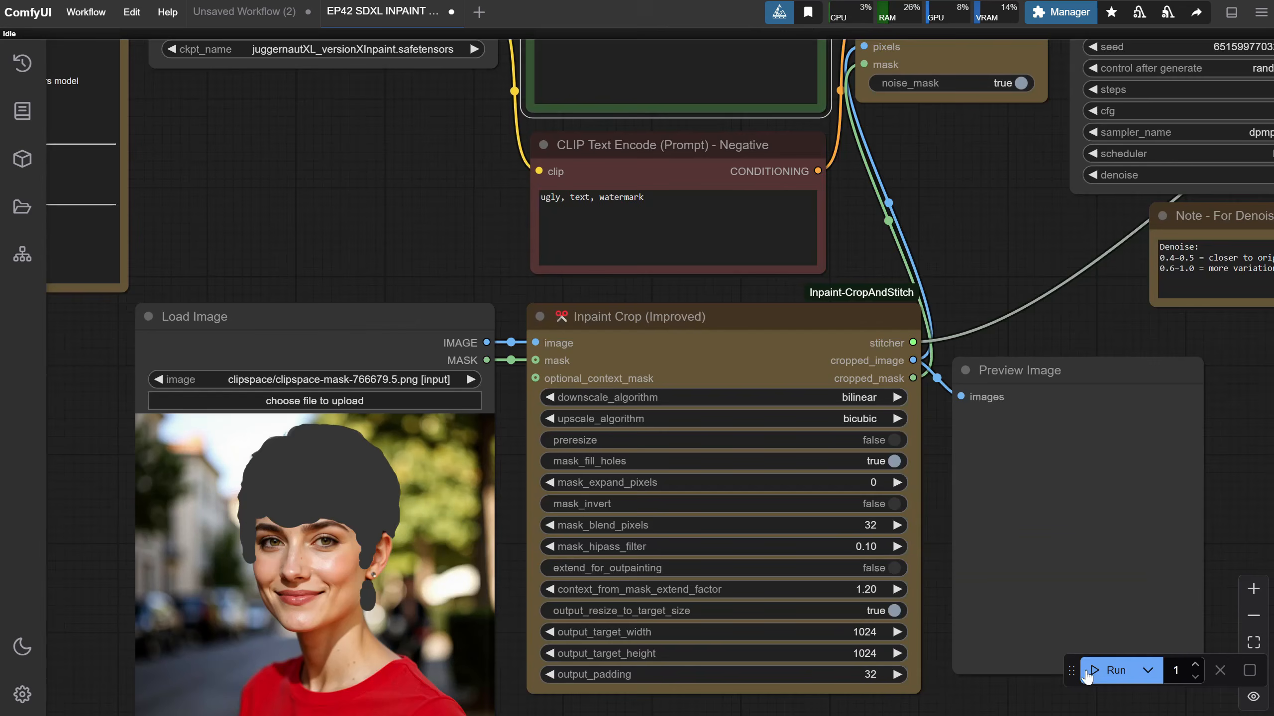
{"action": "left_click", "coordinate": [1086, 675]}
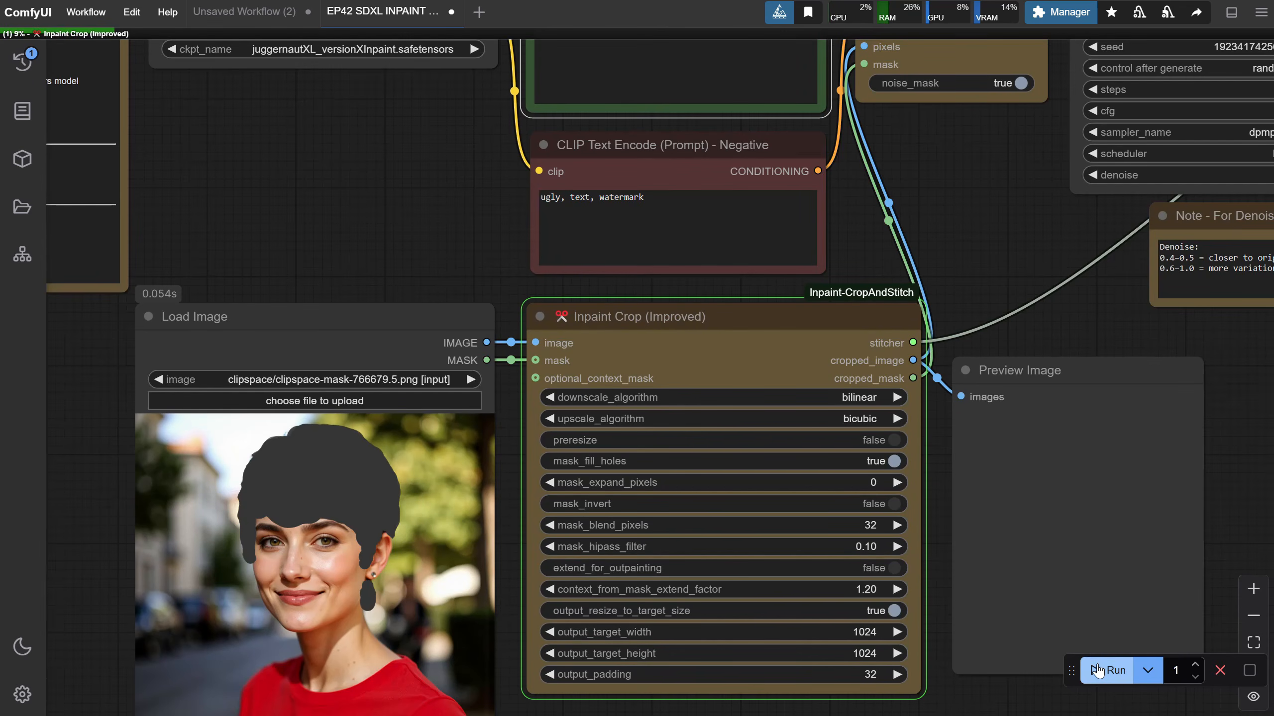
- Follow the generation through to Save Image, shifting the Inpaint Crop and Inpaint Stitch nodes slightly
{"action": "scroll", "coordinate": [938, 349], "scroll_direction": "down", "scroll_amount": 5}
{"action": "left_click_drag", "start_coordinate": [952, 247], "coordinate": [722, 263]}
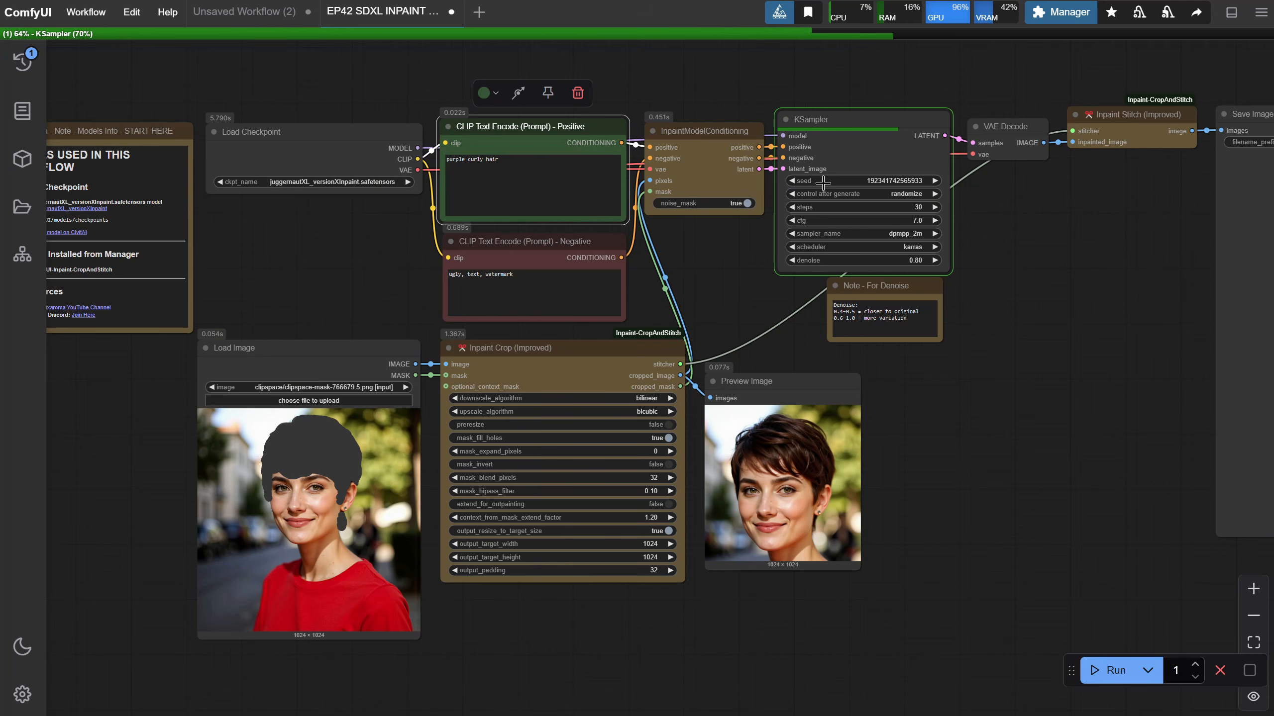
{"action": "left_click_drag", "start_coordinate": [968, 389], "coordinate": [629, 424]}
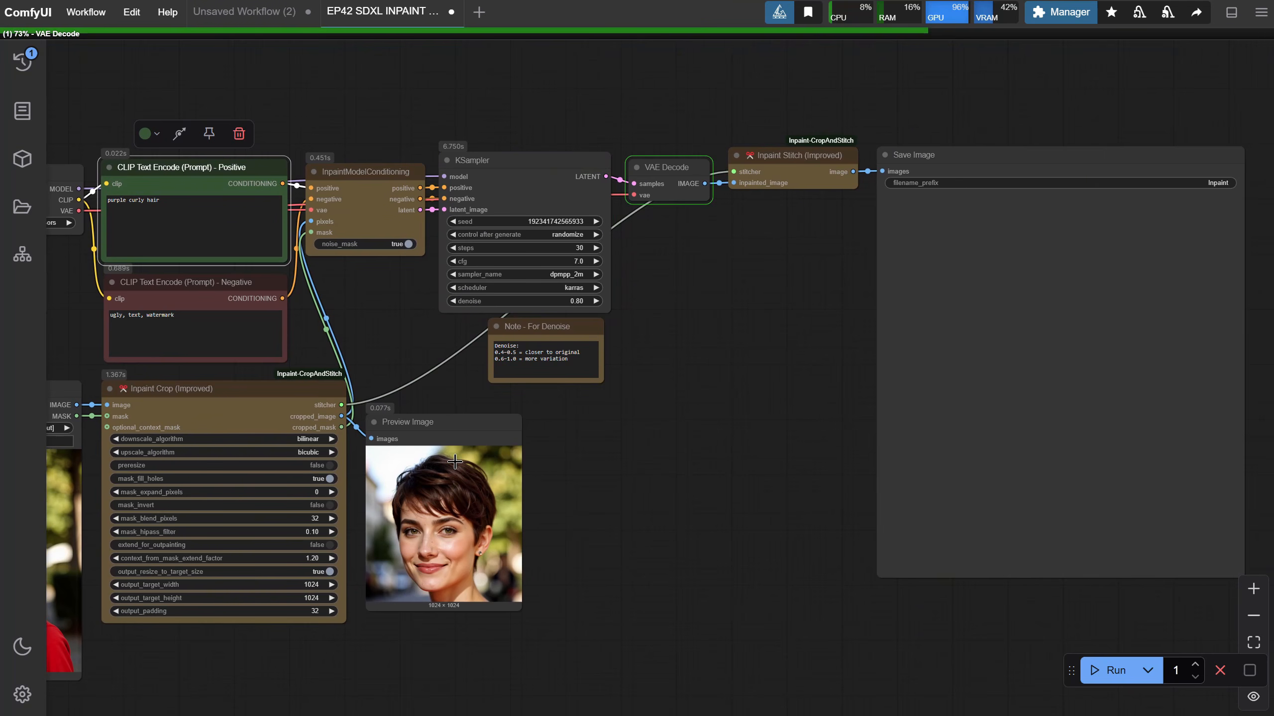
{"action": "left_click_drag", "start_coordinate": [272, 395], "coordinate": [268, 397]}
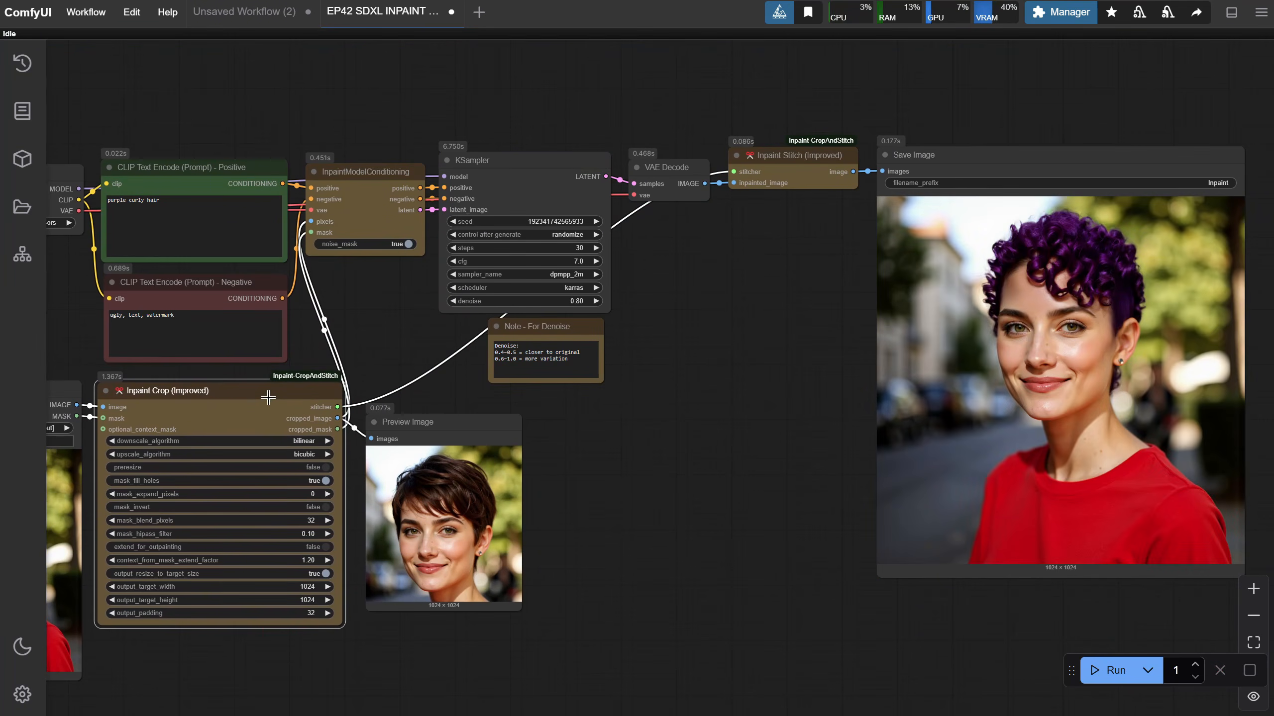
{"action": "mouse_move", "coordinate": [777, 150]}
{"action": "left_mouse_down"}
{"action": "mouse_move", "coordinate": [717, 249]}
{"action": "mouse_move", "coordinate": [718, 296]}
{"action": "mouse_move", "coordinate": [759, 136]}
{"action": "mouse_move", "coordinate": [792, 185]}
{"action": "mouse_move", "coordinate": [792, 164]}
{"action": "left_mouse_up"}
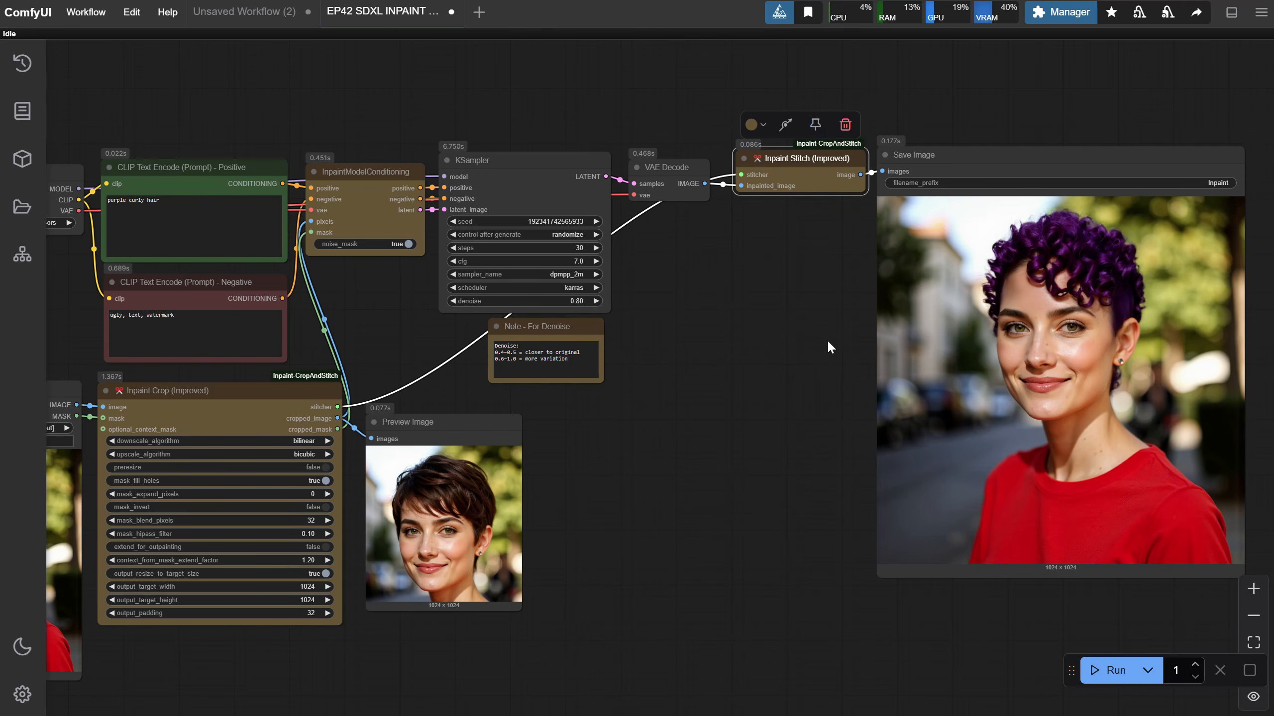
- Examine the generated hair up close in Save Image and run the workflow again for another variation
{"action": "scroll", "coordinate": [827, 340], "scroll_direction": "up", "scroll_amount": 4}
{"action": "left_click_drag", "start_coordinate": [824, 311], "coordinate": [135, 342]}
{"action": "scroll", "coordinate": [407, 314], "scroll_direction": "up", "scroll_amount": 5}
{"action": "scroll", "coordinate": [1092, 325], "scroll_direction": "down", "scroll_amount": 10}
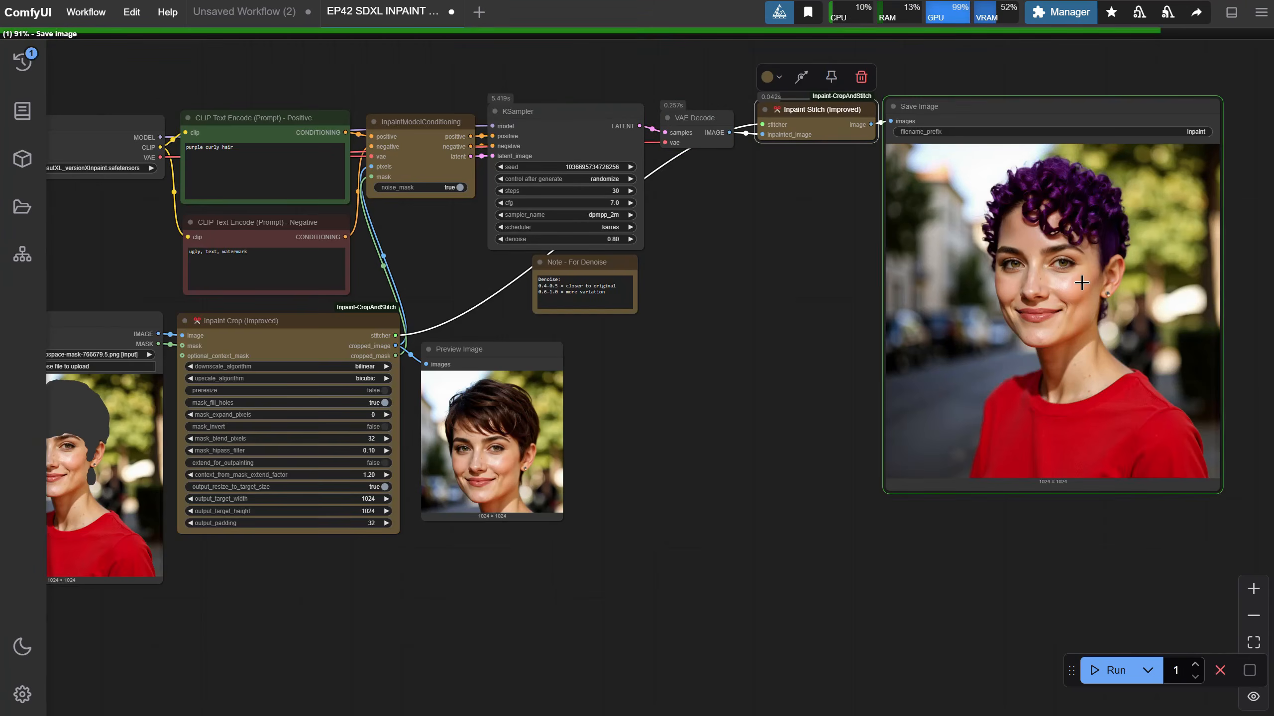
{"action": "scroll", "coordinate": [1112, 220], "scroll_direction": "up", "scroll_amount": 4}
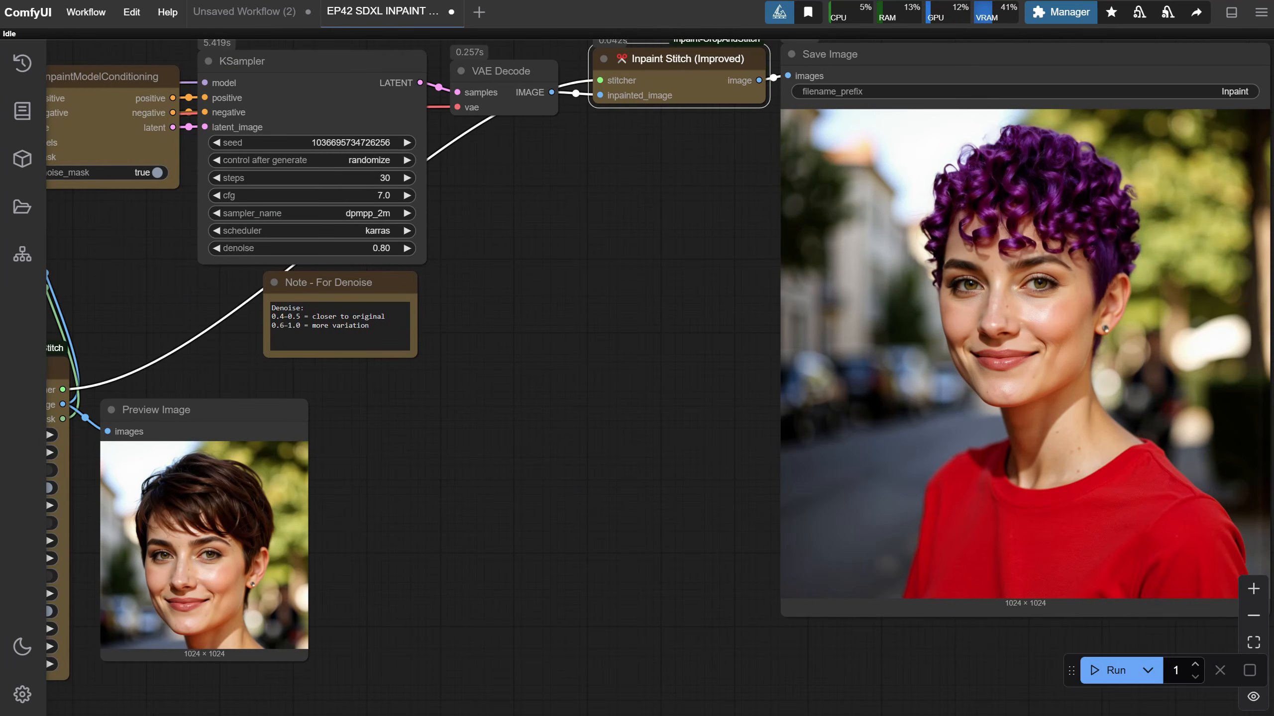
- Switch to the ComfyUI console to check the last prompt's execution time, and return to the workflow
{"action": "key", "text": "alt+Tab"}
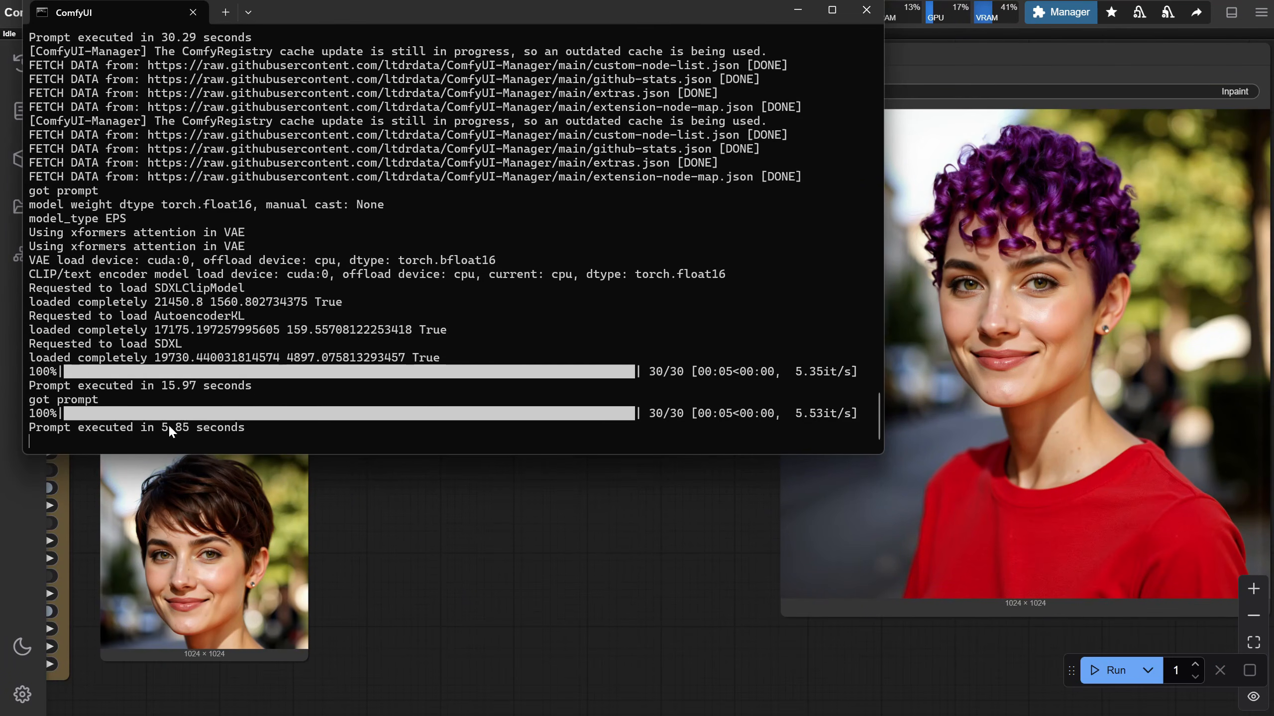
{"action": "left_click_drag", "start_coordinate": [162, 427], "coordinate": [189, 428]}
{"action": "left_click", "coordinate": [523, 580]}
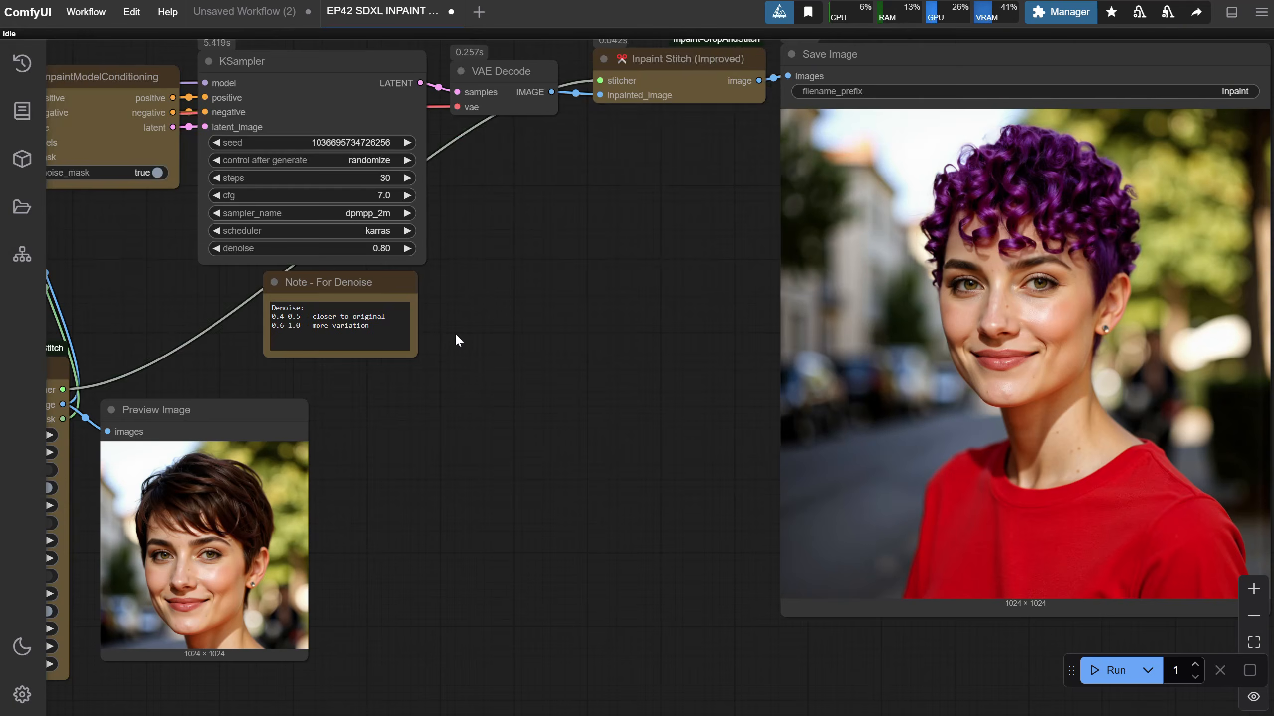
- Open the workflow file EP42 SD15 INPAINT EpicRealism.json from the Ep42 folder
{"action": "scroll", "coordinate": [455, 333], "scroll_direction": "up", "scroll_amount": 5}
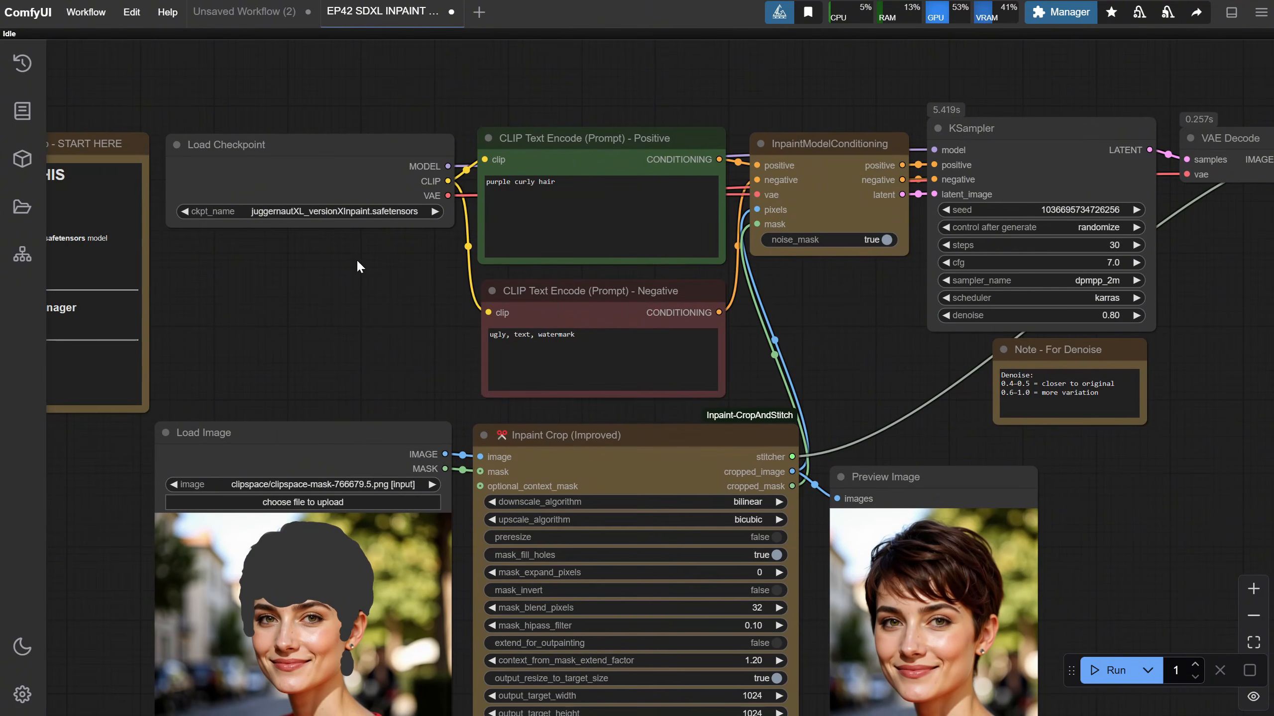
{"action": "left_click", "coordinate": [85, 12]}
{"action": "left_click", "coordinate": [93, 72]}
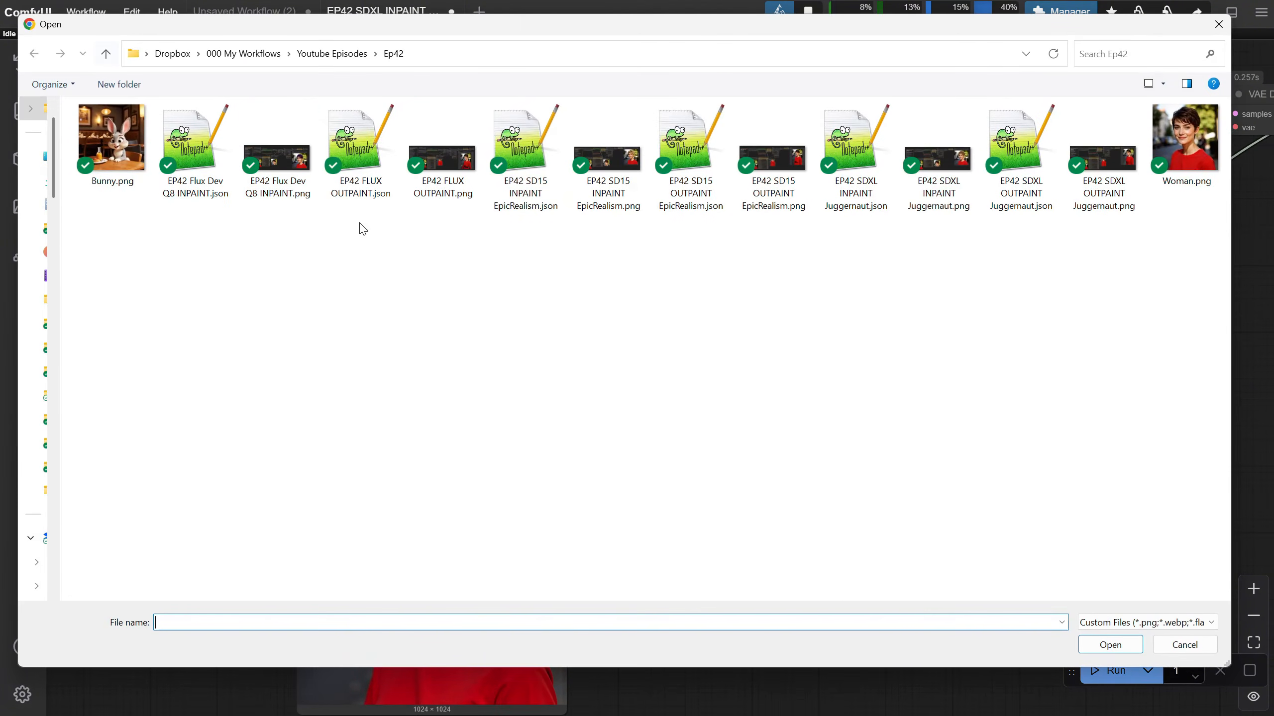
{"action": "left_click", "coordinate": [535, 149]}
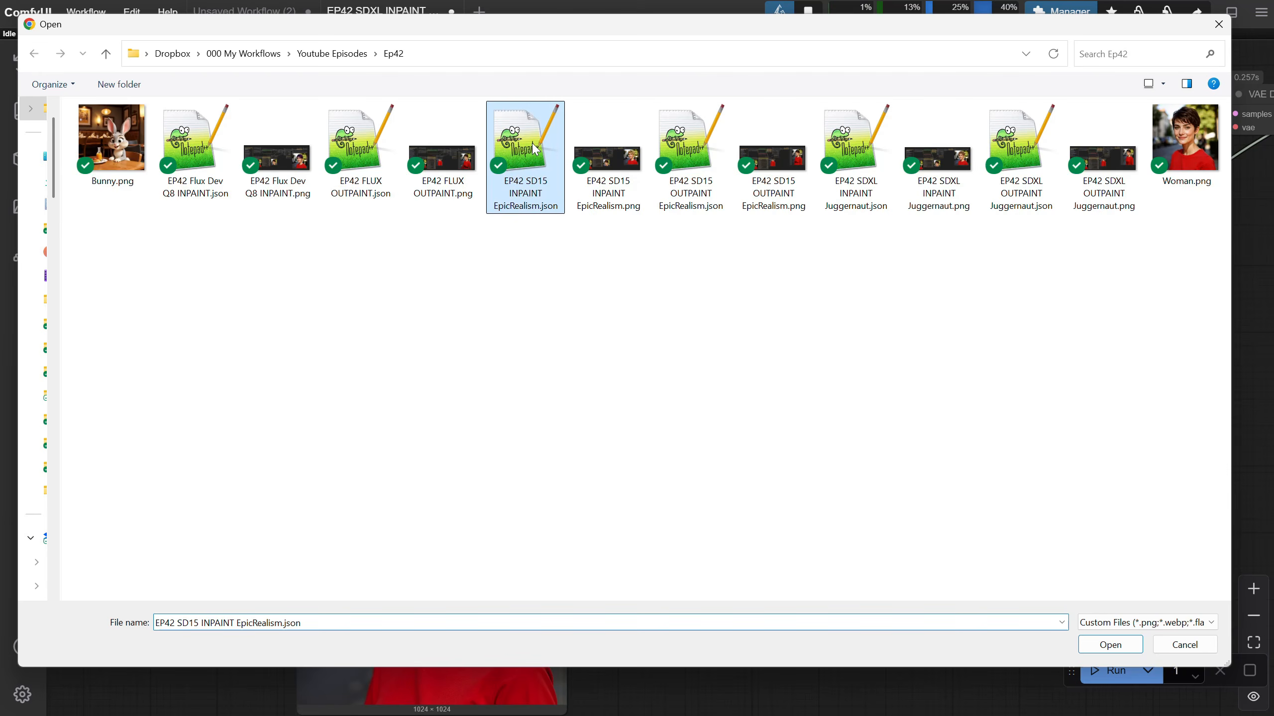
{"action": "double_click", "coordinate": [530, 158]}
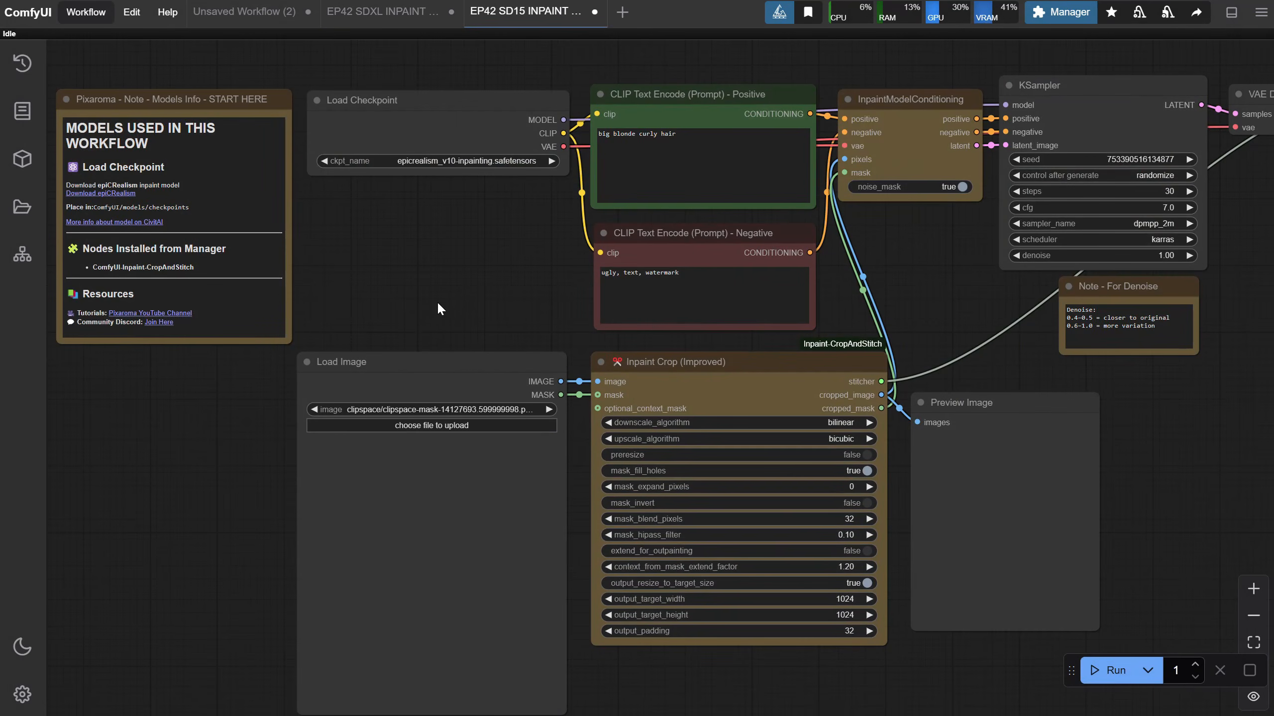
- Upload the woman's portrait to the SD15 workflow's Load Image node and open it in the MaskEditor
{"action": "mouse_move", "coordinate": [437, 301]}
{"action": "left_mouse_down"}
{"action": "mouse_move", "coordinate": [431, 216]}
{"action": "mouse_move", "coordinate": [422, 259]}
{"action": "mouse_move", "coordinate": [416, 223]}
{"action": "left_mouse_up"}
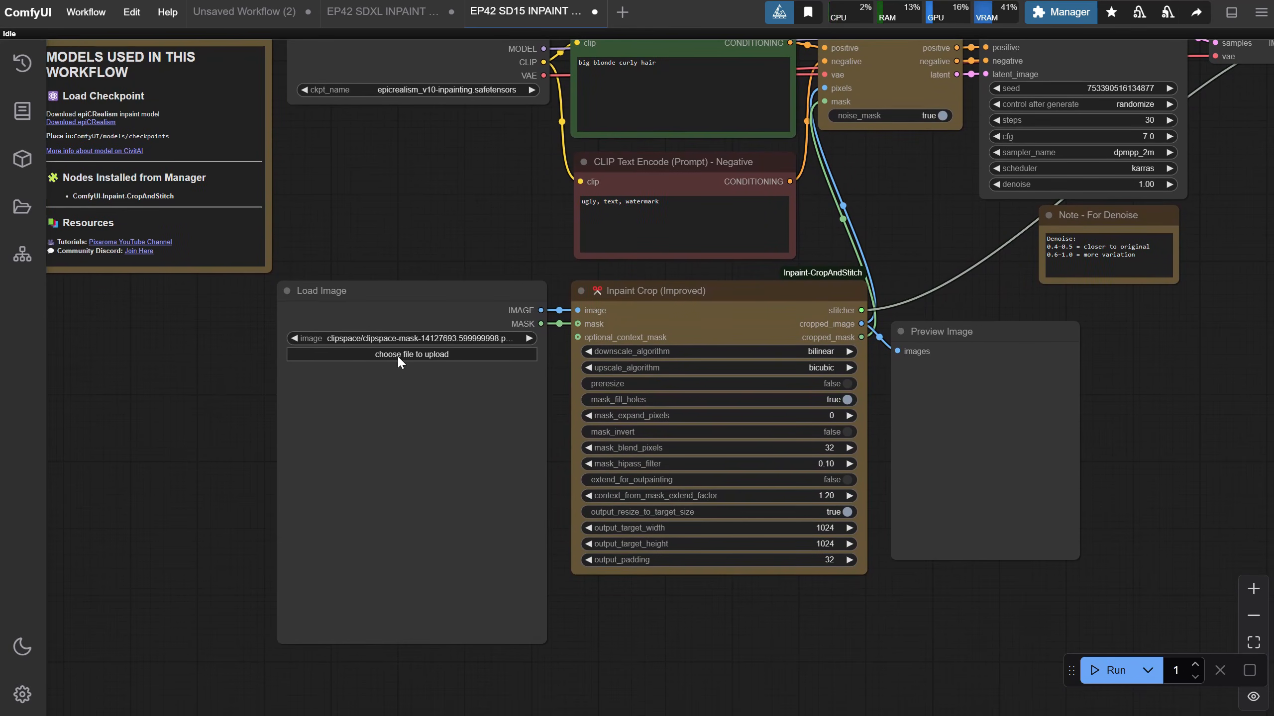
{"action": "left_click", "coordinate": [397, 355]}
{"action": "left_click", "coordinate": [688, 133]}
{"action": "double_click", "coordinate": [688, 134]}
{"action": "right_click", "coordinate": [444, 458]}
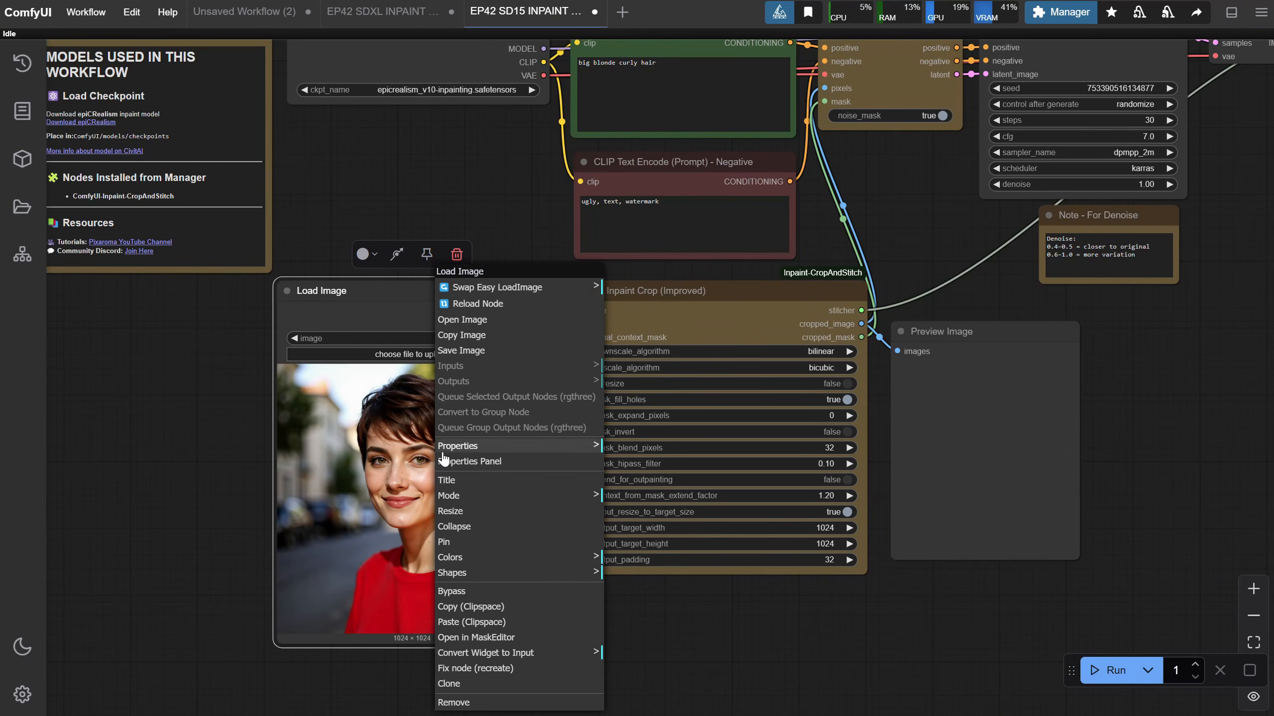
{"action": "left_click", "coordinate": [476, 637]}
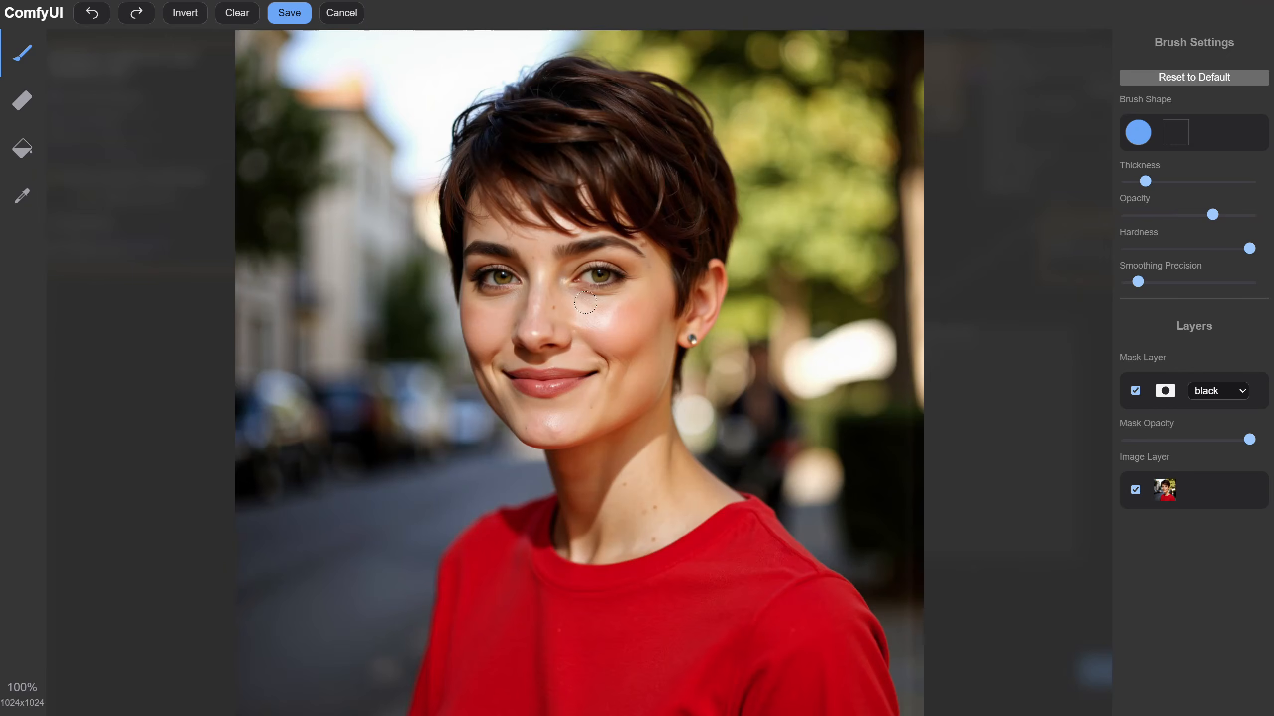
- Increase the brush thickness, paint a mask over the woman's entire red shirt, and save it
{"action": "scroll", "coordinate": [585, 302], "scroll_direction": "up", "scroll_amount": 1}
{"action": "scroll", "coordinate": [596, 256], "scroll_direction": "down", "scroll_amount": 1}
{"action": "scroll", "coordinate": [693, 205], "scroll_direction": "down", "scroll_amount": 1}
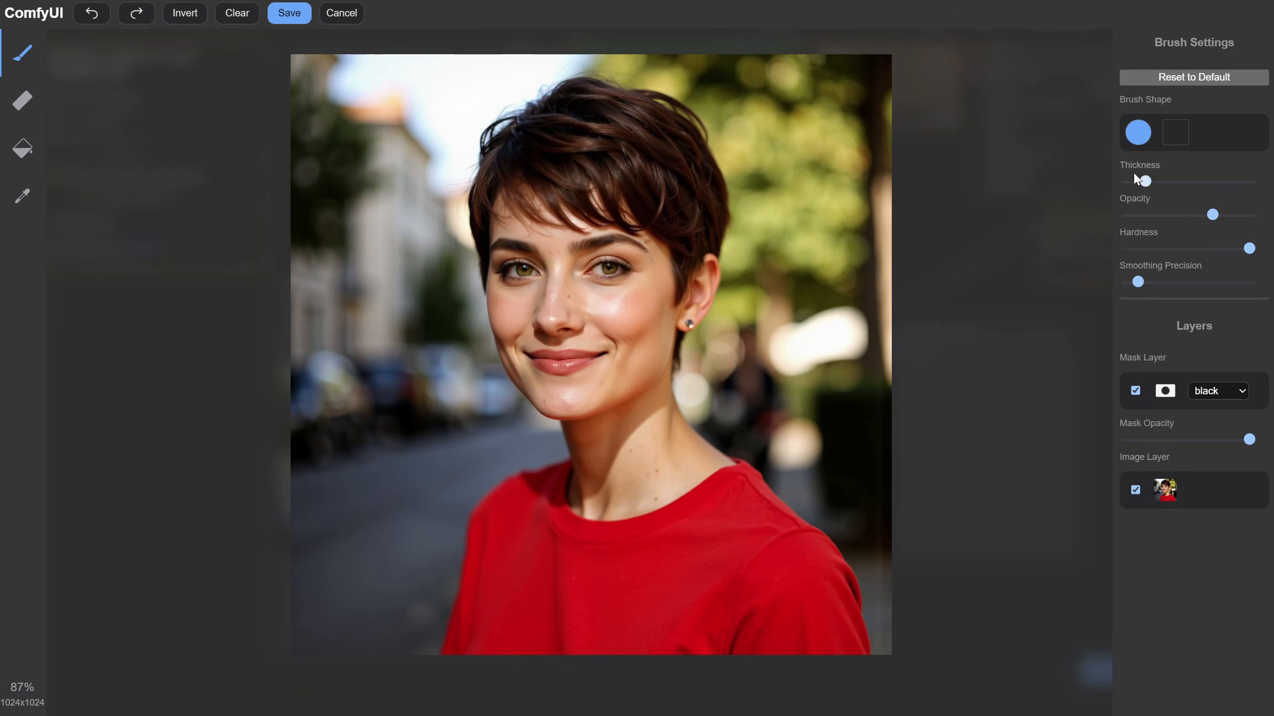
{"action": "left_click_drag", "start_coordinate": [1134, 178], "coordinate": [1198, 181]}
{"action": "mouse_move", "coordinate": [537, 583]}
{"action": "left_mouse_down"}
{"action": "mouse_move", "coordinate": [514, 506]}
{"action": "mouse_move", "coordinate": [531, 541]}
{"action": "mouse_move", "coordinate": [810, 588]}
{"action": "mouse_move", "coordinate": [745, 560]}
{"action": "mouse_move", "coordinate": [625, 637]}
{"action": "mouse_move", "coordinate": [430, 633]}
{"action": "left_mouse_up"}
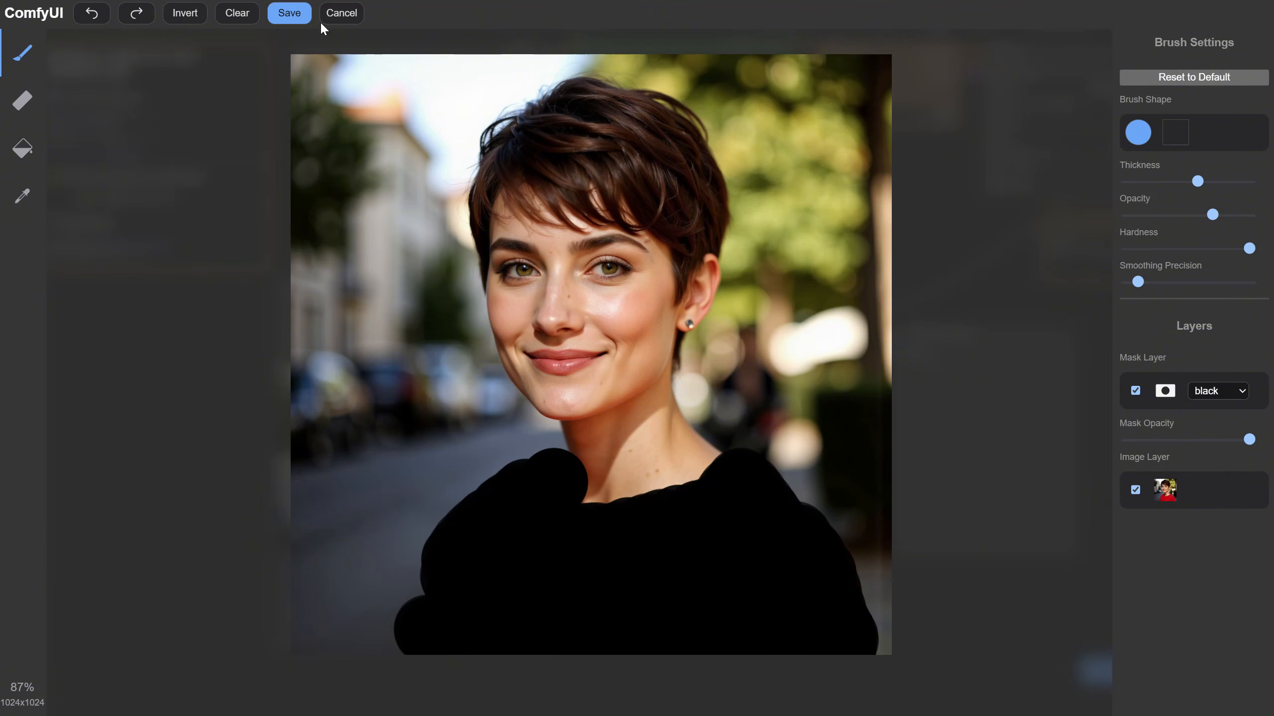
{"action": "left_click", "coordinate": [290, 12]}
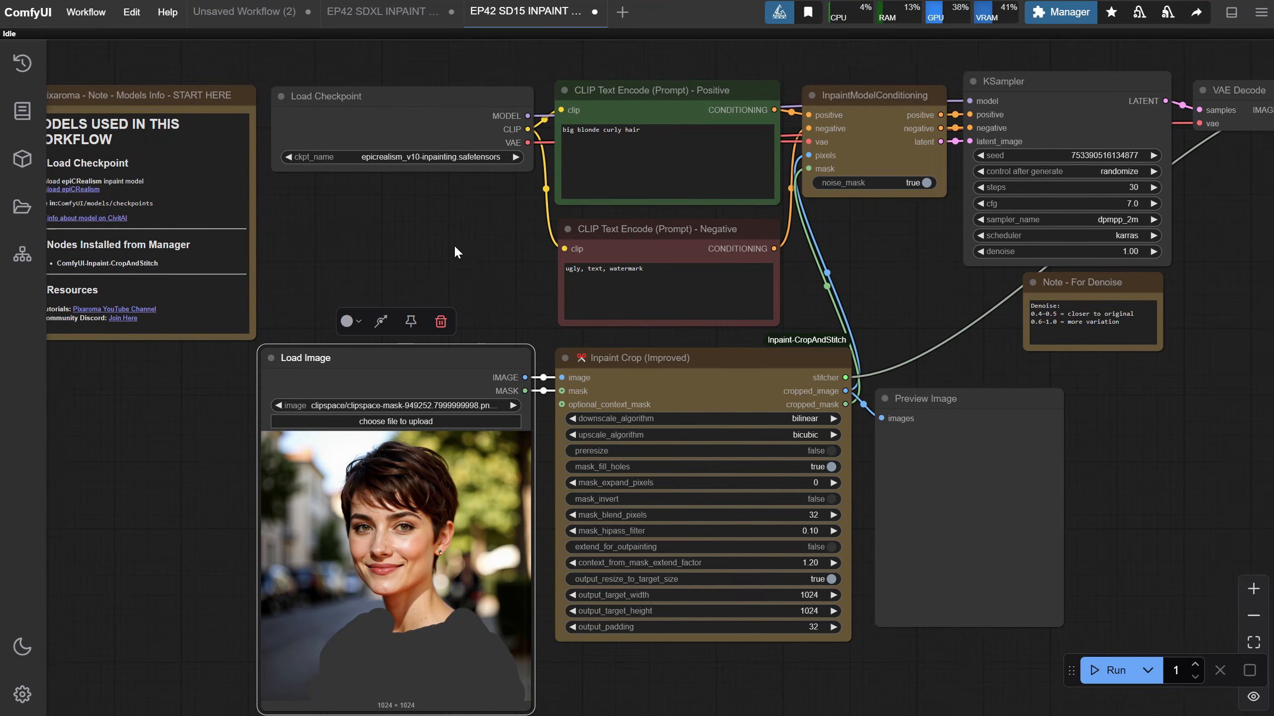
- Replace the positive prompt with "a black dress" and run the SD15 inpainting workflow
{"action": "left_click_drag", "start_coordinate": [454, 246], "coordinate": [446, 232]}
{"action": "left_click_drag", "start_coordinate": [702, 119], "coordinate": [449, 102]}
{"action": "type", "text": "a bl"}
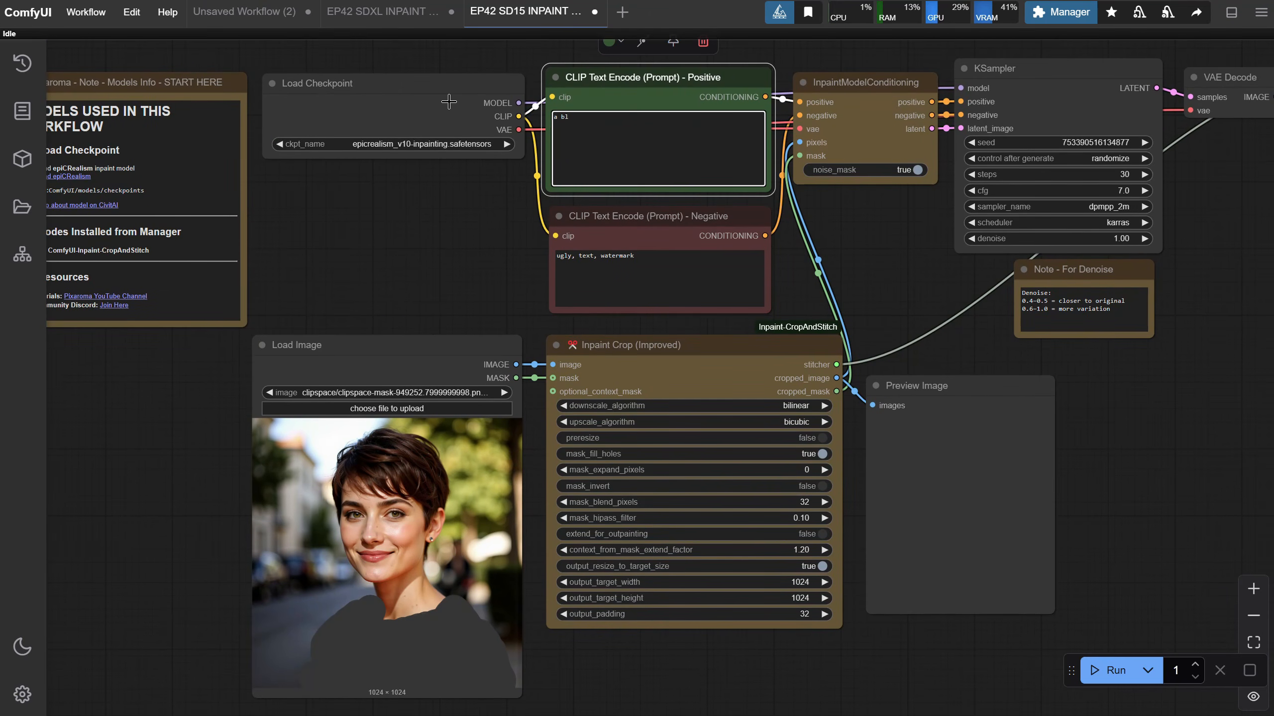
{"action": "type", "text": "ack dress"}
{"action": "mouse_move", "coordinate": [1121, 378]}
{"action": "left_mouse_down"}
{"action": "mouse_move", "coordinate": [952, 376]}
{"action": "mouse_move", "coordinate": [919, 395]}
{"action": "left_mouse_up"}
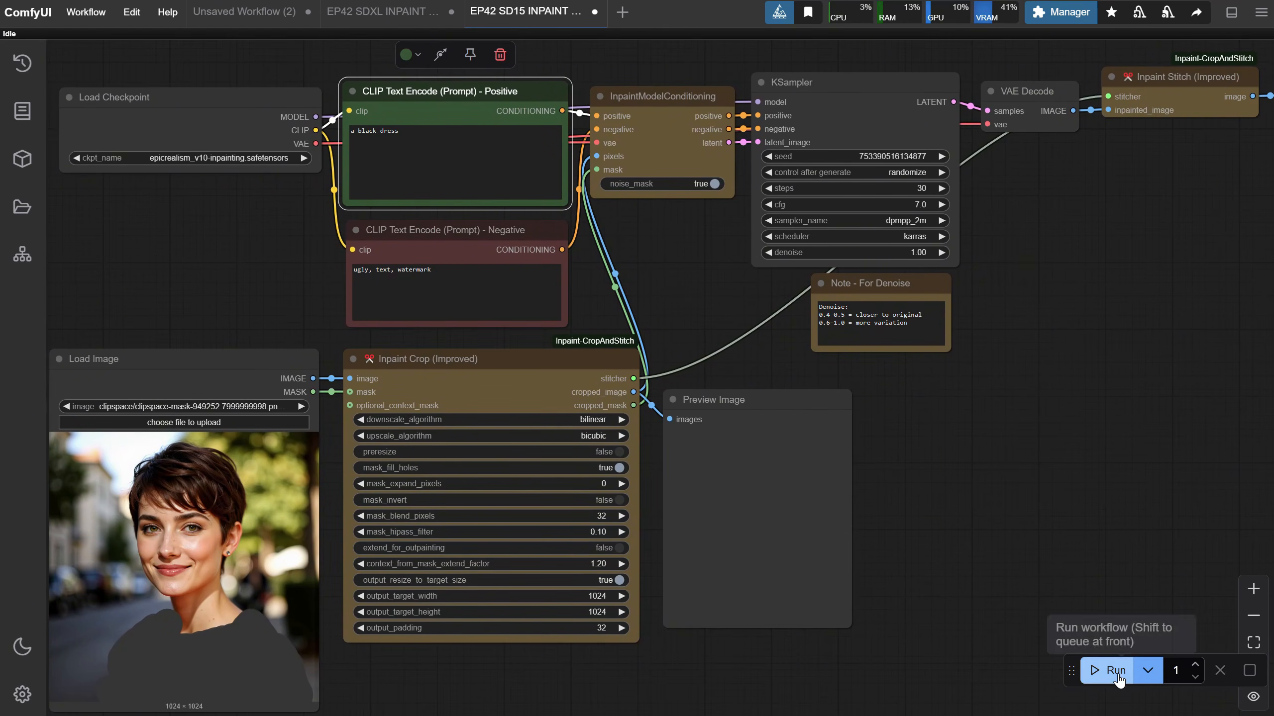
{"action": "left_click", "coordinate": [1112, 671]}
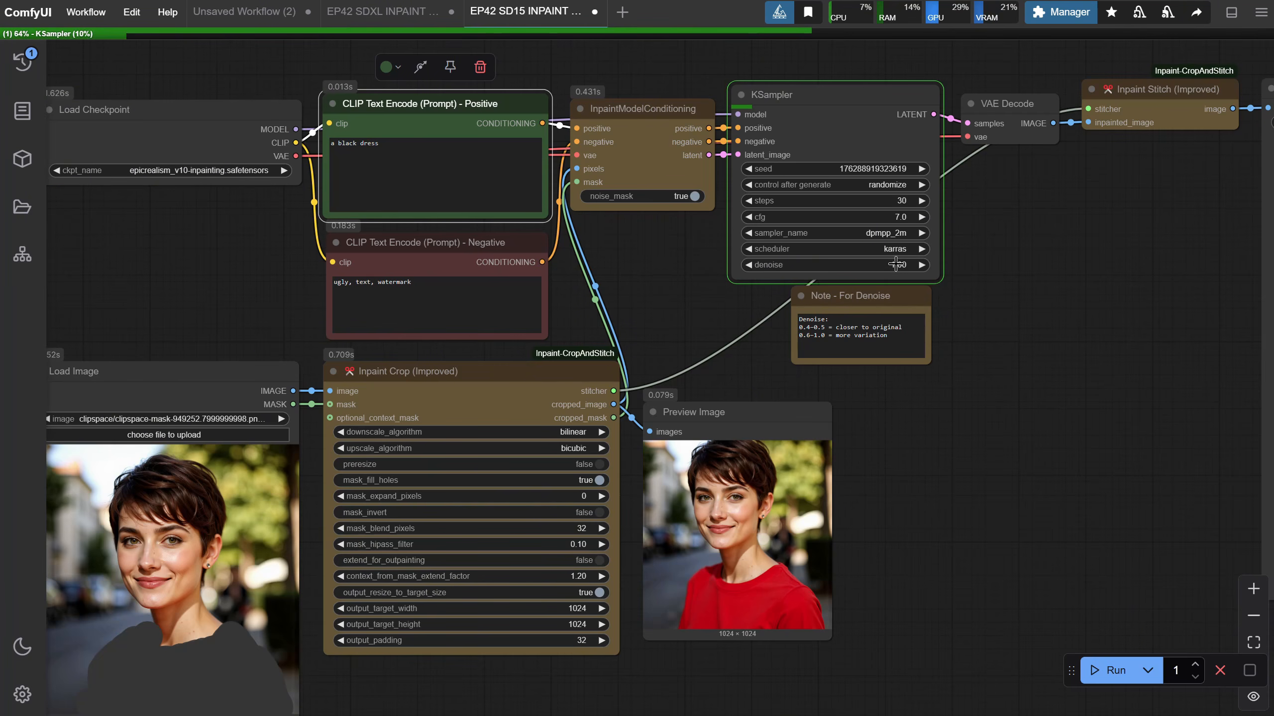
- Examine the inpainted black dress in the Save Image node and compare it with the original portrait
{"action": "left_click", "coordinate": [427, 164]}
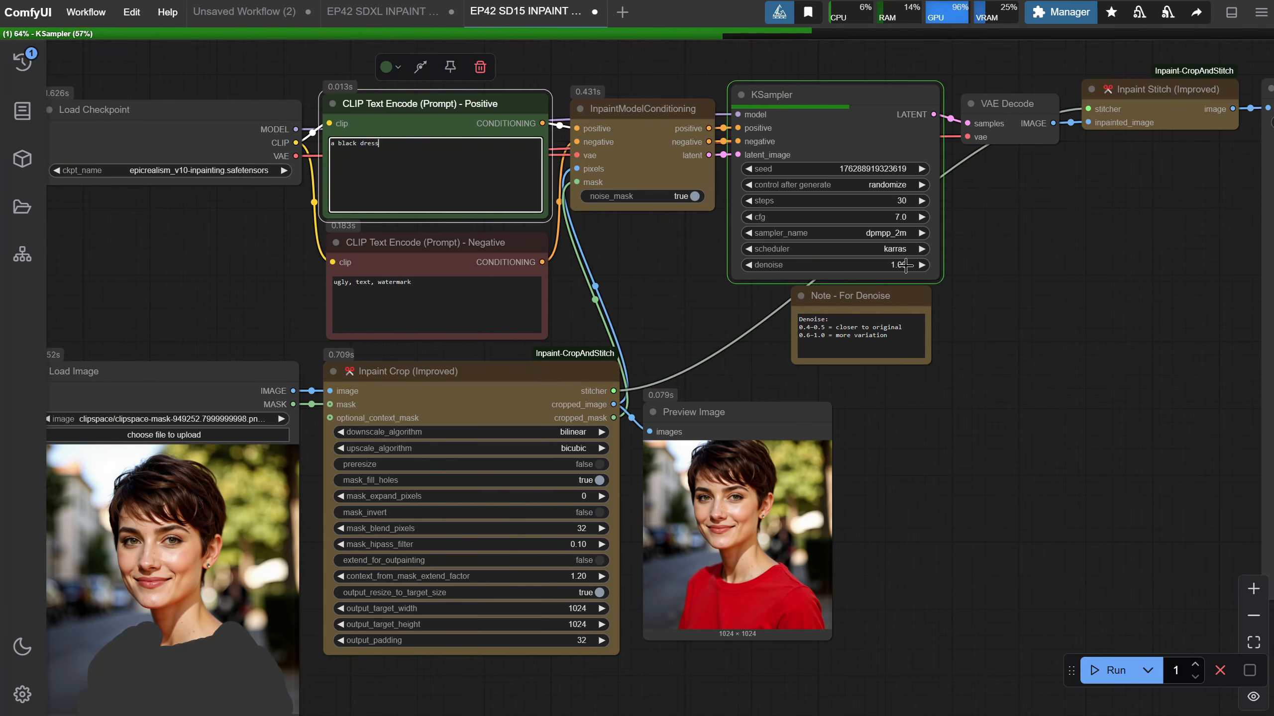
{"action": "left_click", "coordinate": [899, 265]}
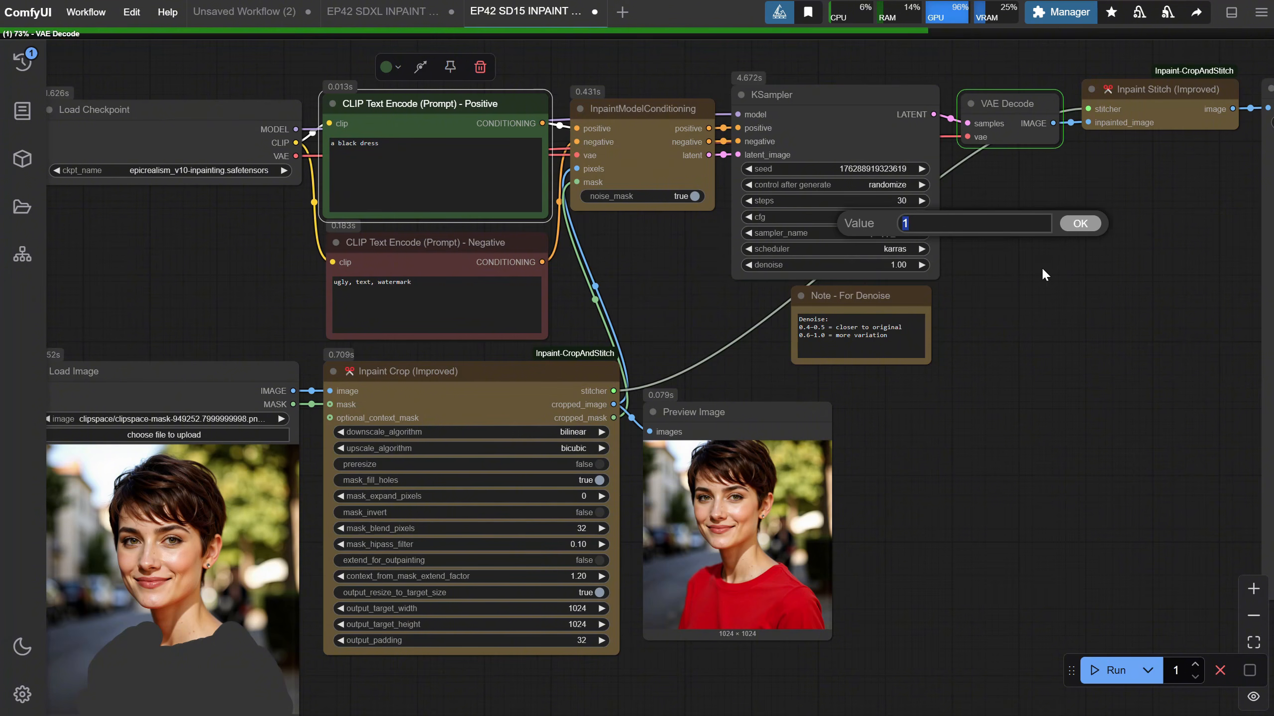
{"action": "left_click_drag", "start_coordinate": [1037, 293], "coordinate": [691, 259]}
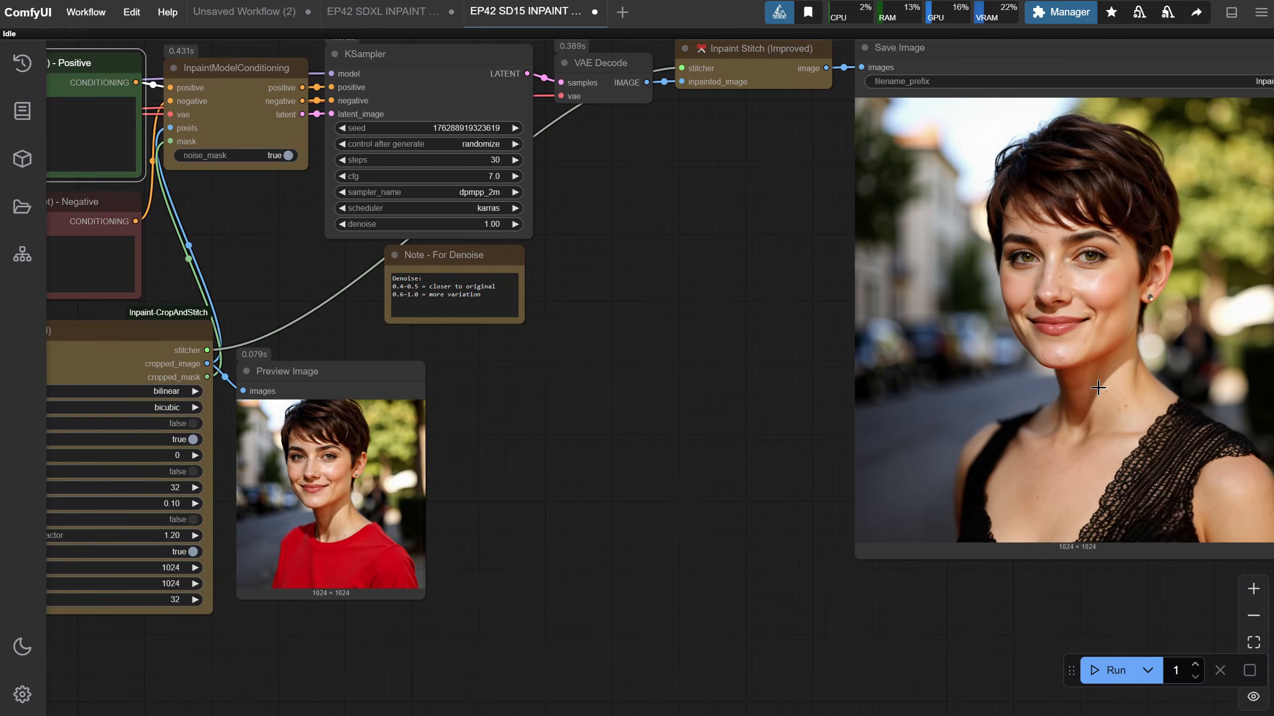
{"action": "scroll", "coordinate": [1103, 385], "scroll_direction": "down", "scroll_amount": 4}
{"action": "scroll", "coordinate": [811, 407], "scroll_direction": "up", "scroll_amount": 3}
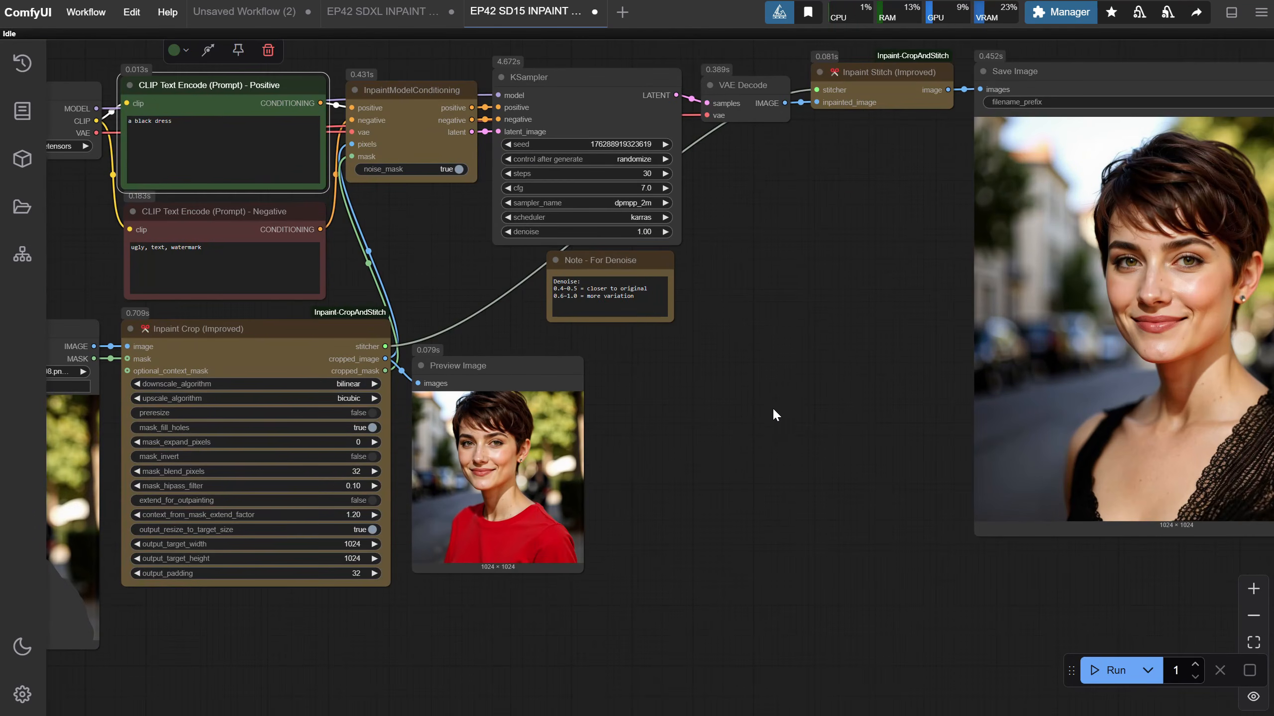
{"action": "left_click_drag", "start_coordinate": [773, 415], "coordinate": [1036, 407]}
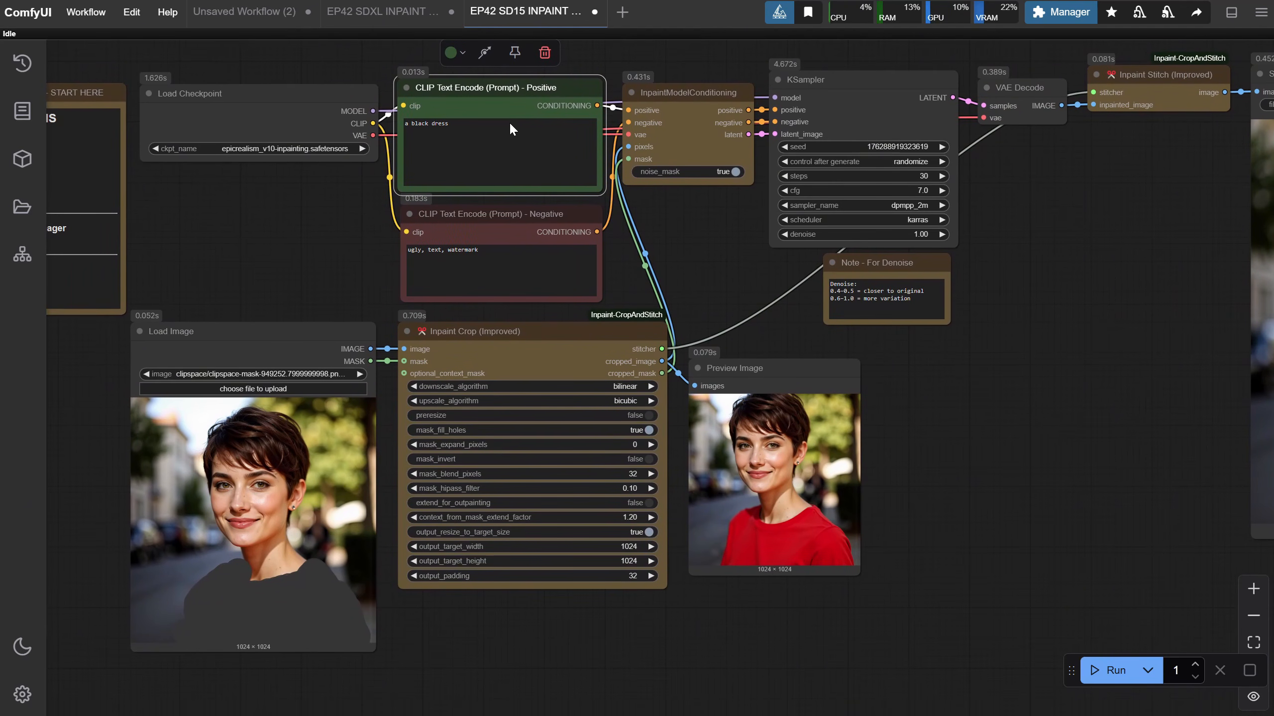
- Replace the positive prompt with "no clothes" and run the SD15 inpainting workflow
{"action": "left_click_drag", "start_coordinate": [500, 130], "coordinate": [372, 121]}
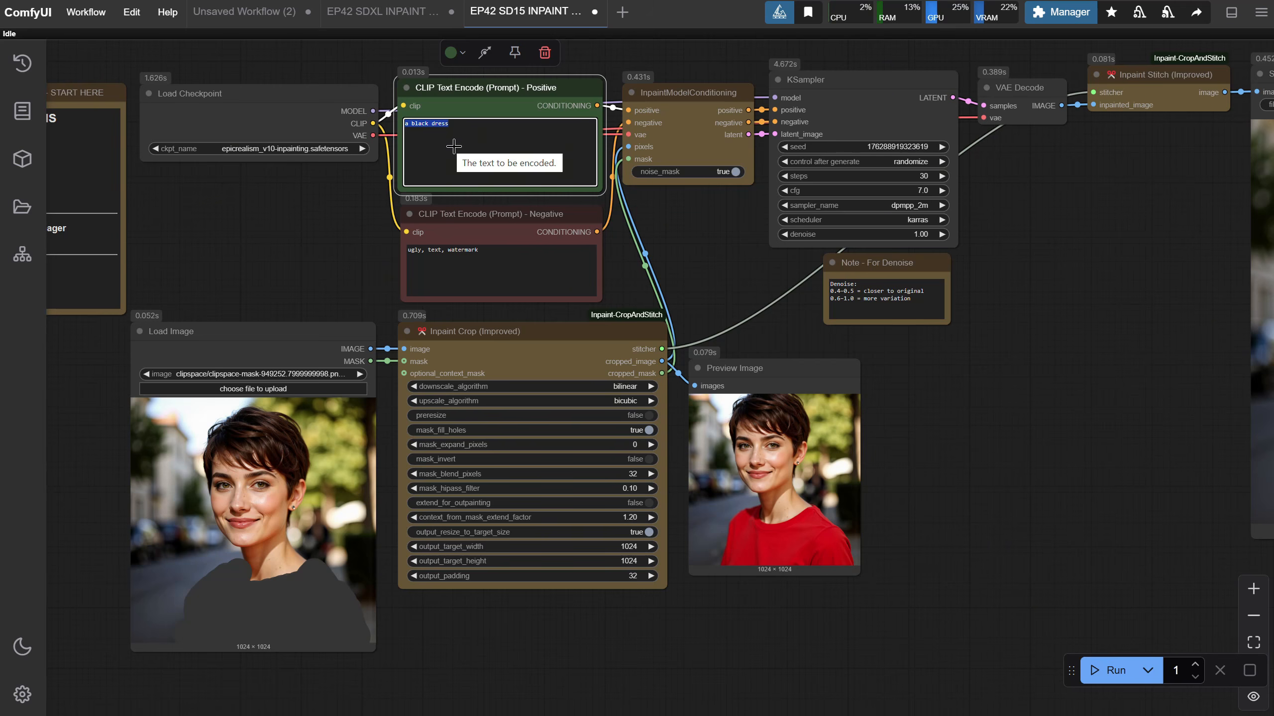
{"action": "type", "text": "no clothes"}
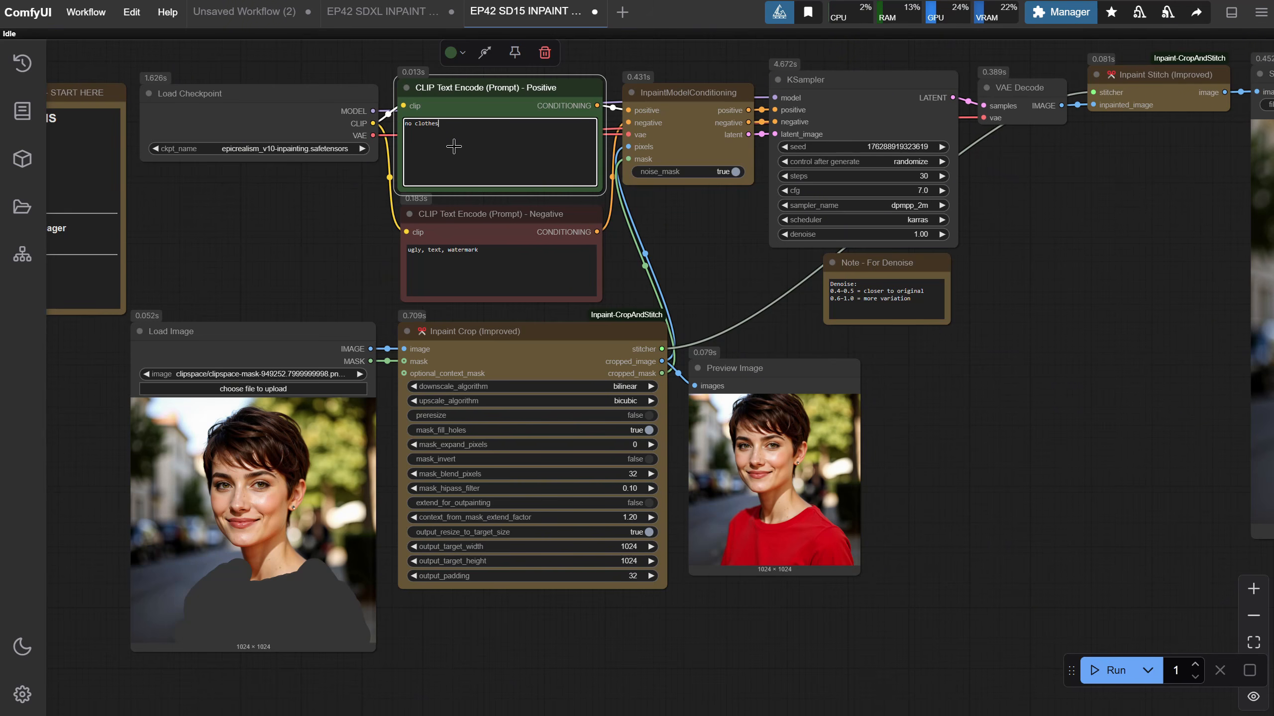
{"action": "left_click", "coordinate": [1105, 670]}
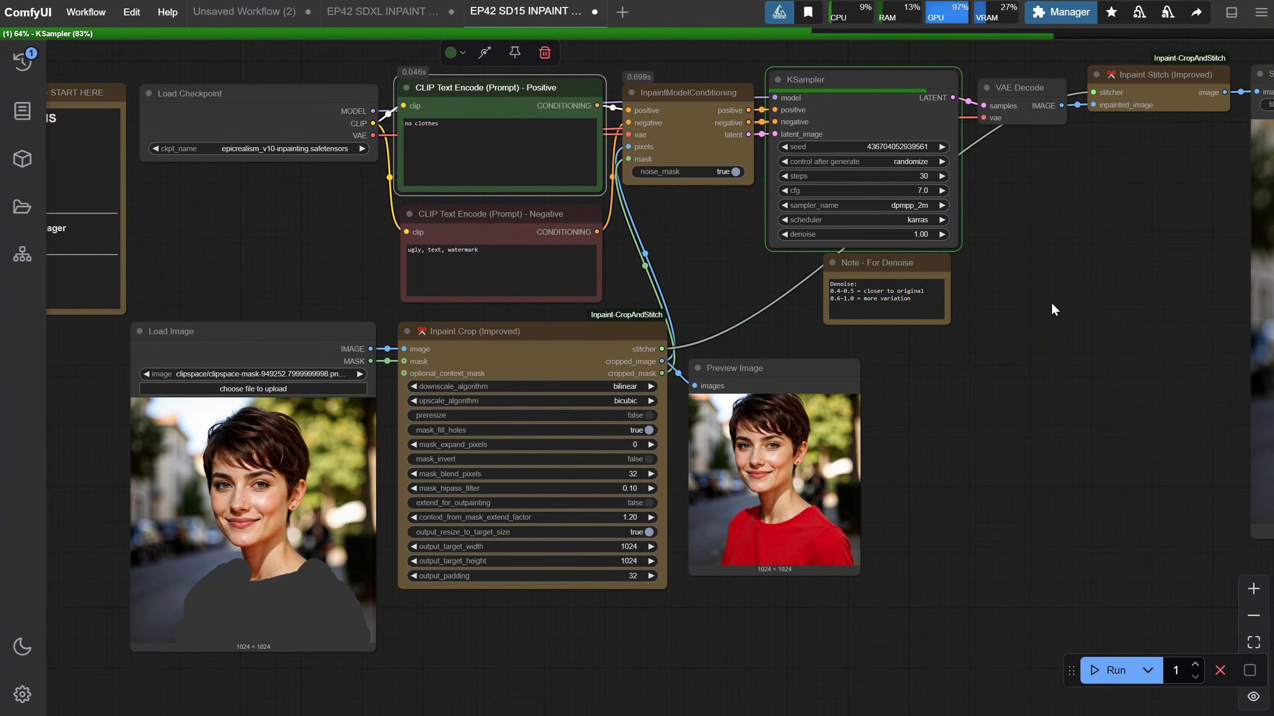
{"action": "left_click_drag", "start_coordinate": [1101, 320], "coordinate": [1071, 329]}
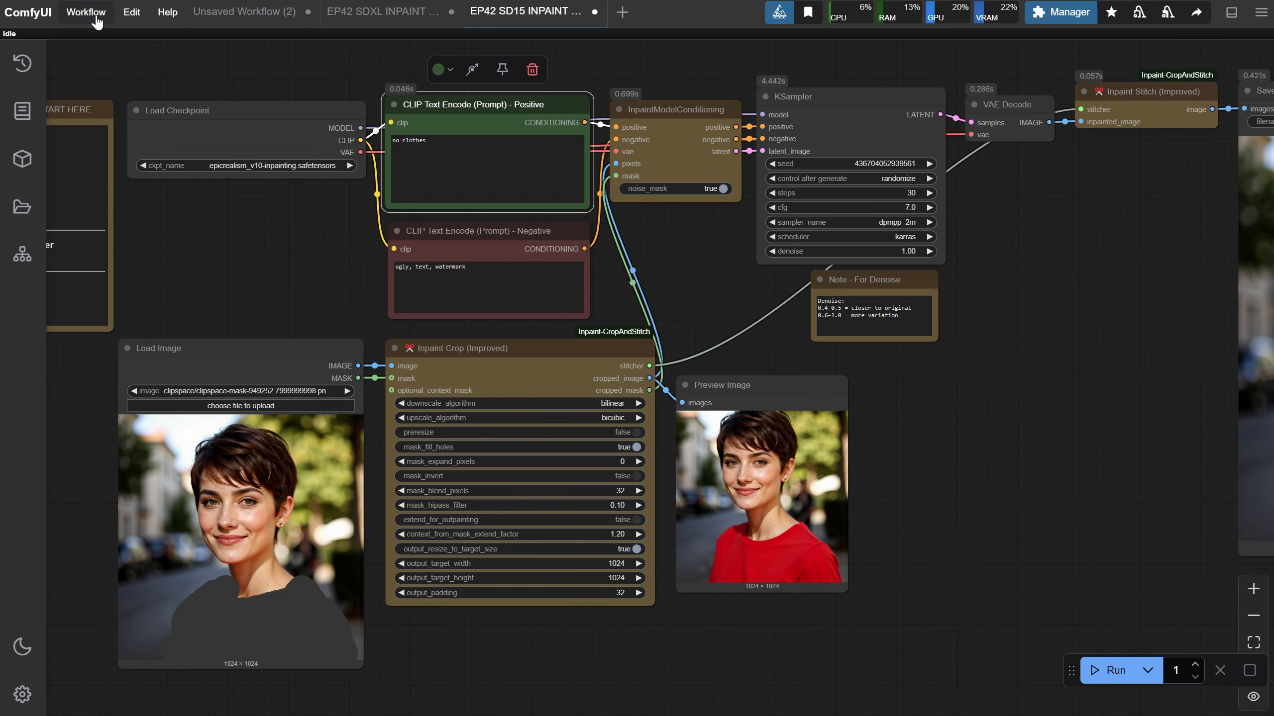
- Open the workflow file EP42 Flux Dev Q8 INPAINT.json from the Ep42 folder
{"action": "left_click", "coordinate": [85, 12]}
{"action": "left_click", "coordinate": [109, 70]}
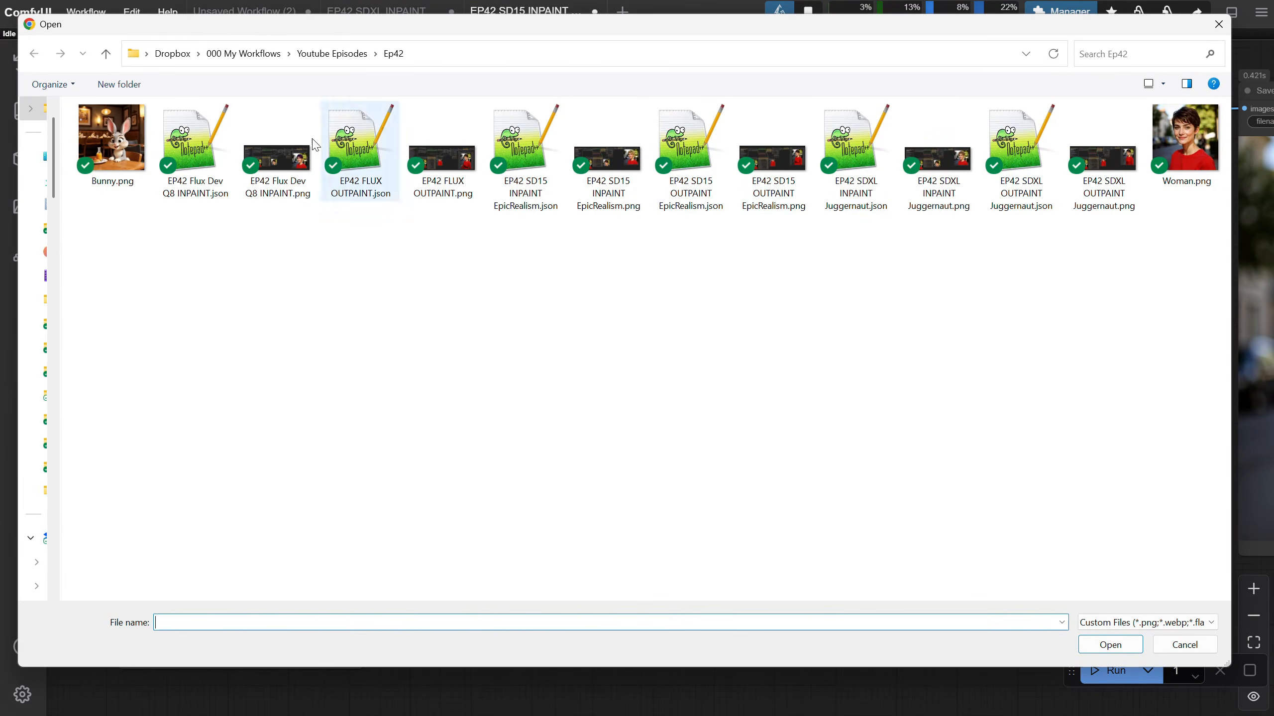
{"action": "left_click", "coordinate": [201, 153]}
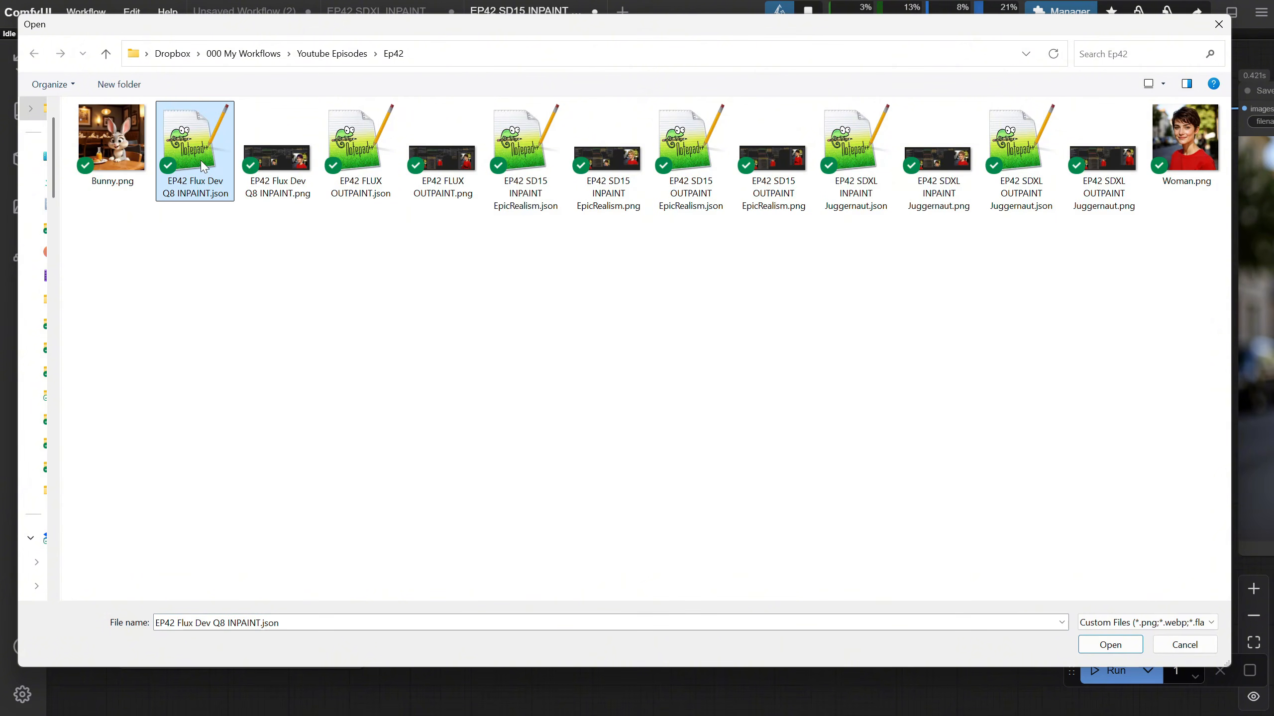
{"action": "double_click", "coordinate": [202, 166]}
{"action": "left_click_drag", "start_coordinate": [786, 352], "coordinate": [1049, 434]}
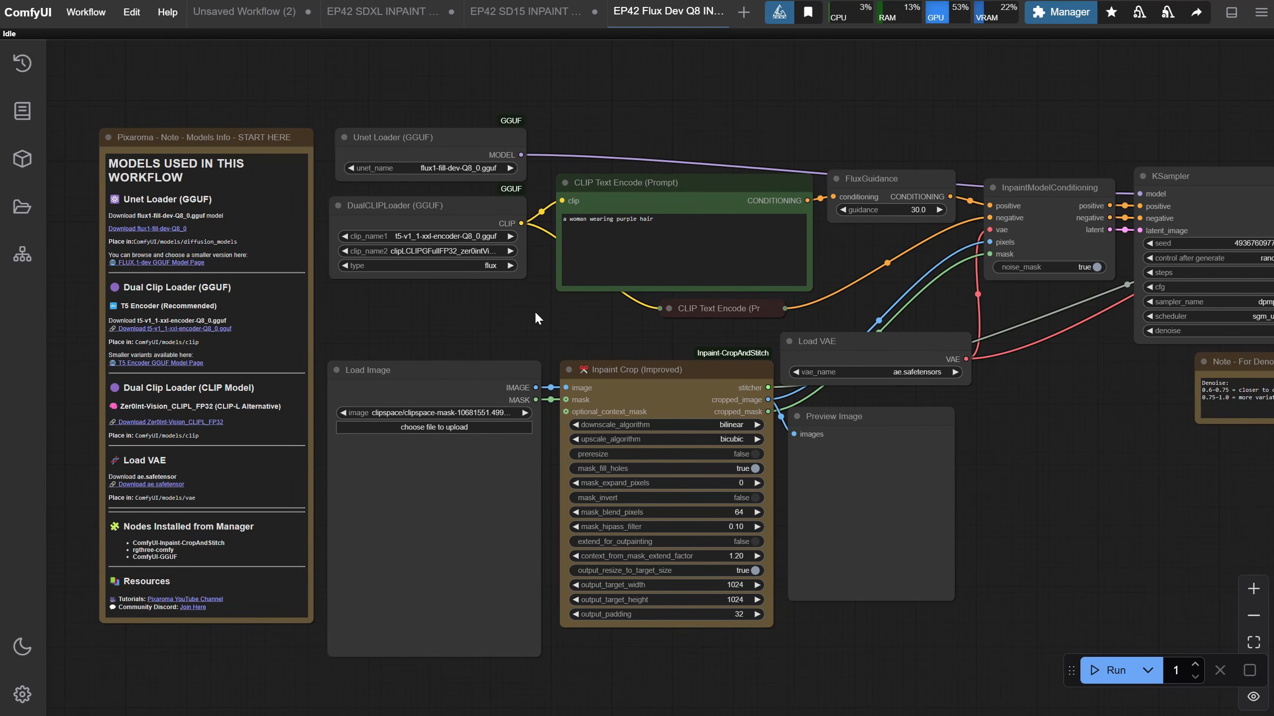
- Review the models note and the Load Checkpoint node in the SD15 workflow, and the checkpoint loader in the SDXL workflow
{"action": "left_click", "coordinate": [521, 12]}
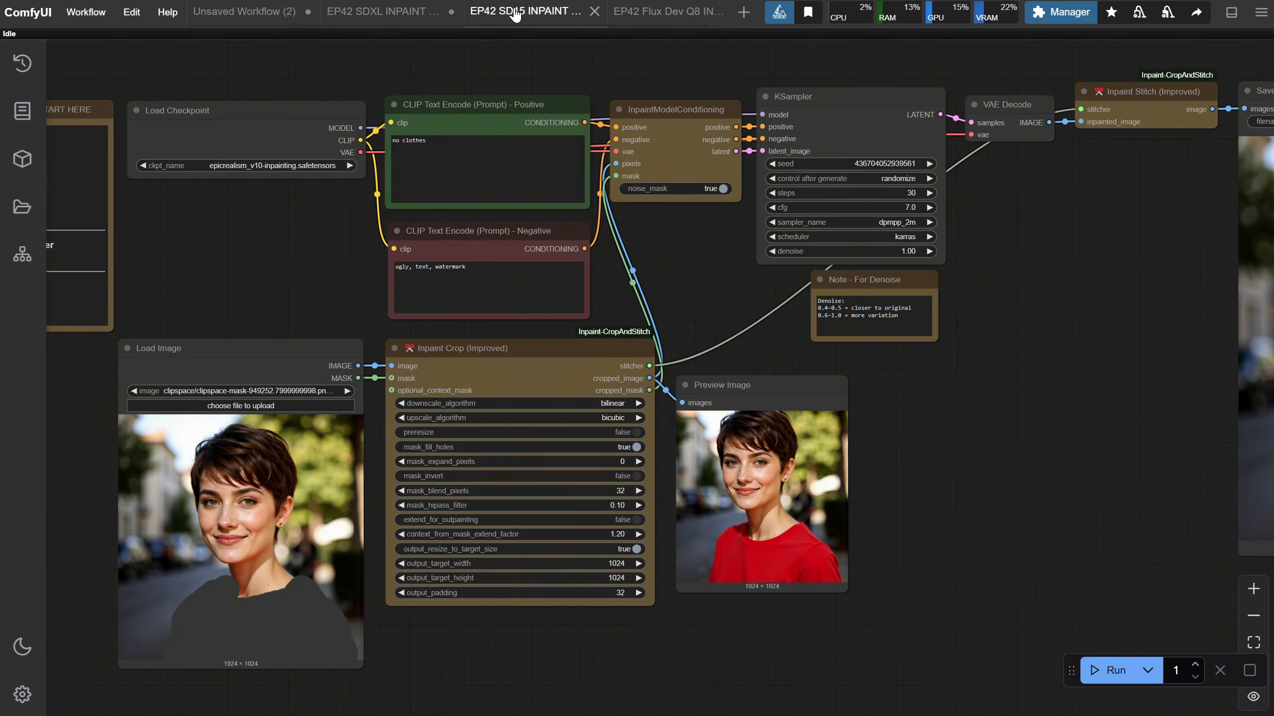
{"action": "left_click_drag", "start_coordinate": [208, 282], "coordinate": [820, 298]}
{"action": "scroll", "coordinate": [797, 271], "scroll_direction": "up", "scroll_amount": 6}
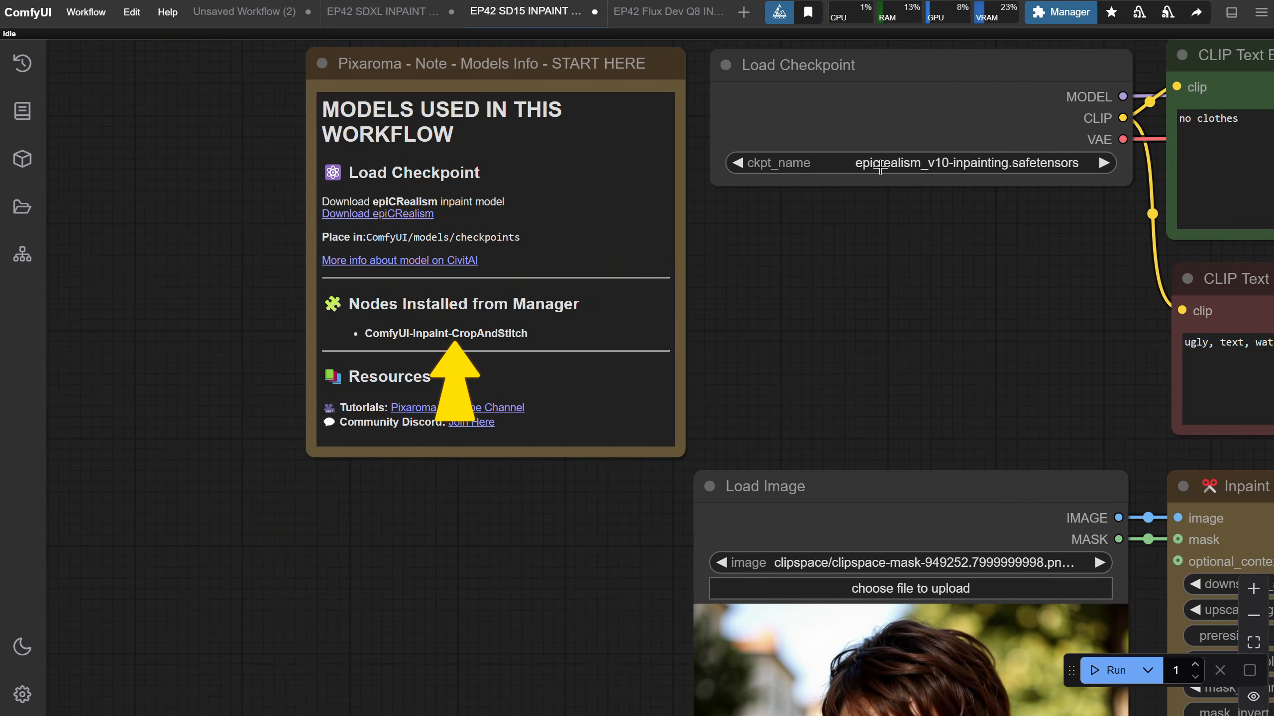
{"action": "left_click_drag", "start_coordinate": [901, 172], "coordinate": [900, 185]}
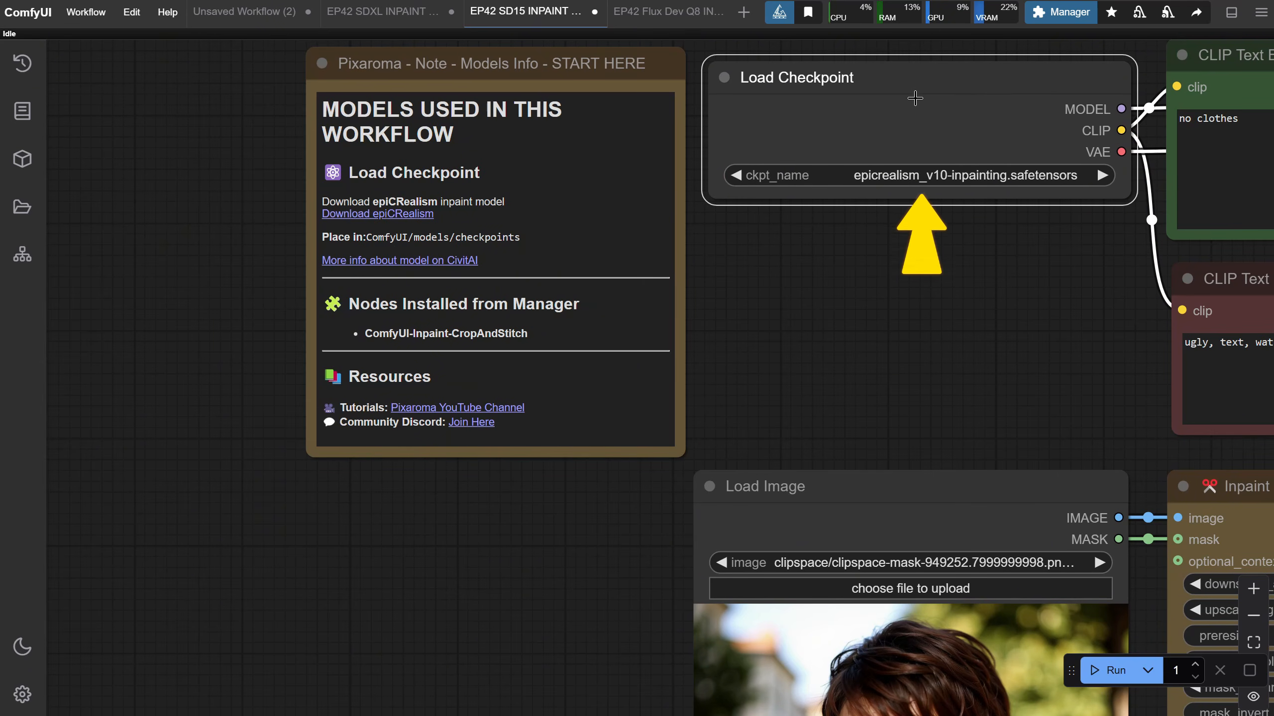
{"action": "left_click", "coordinate": [378, 11]}
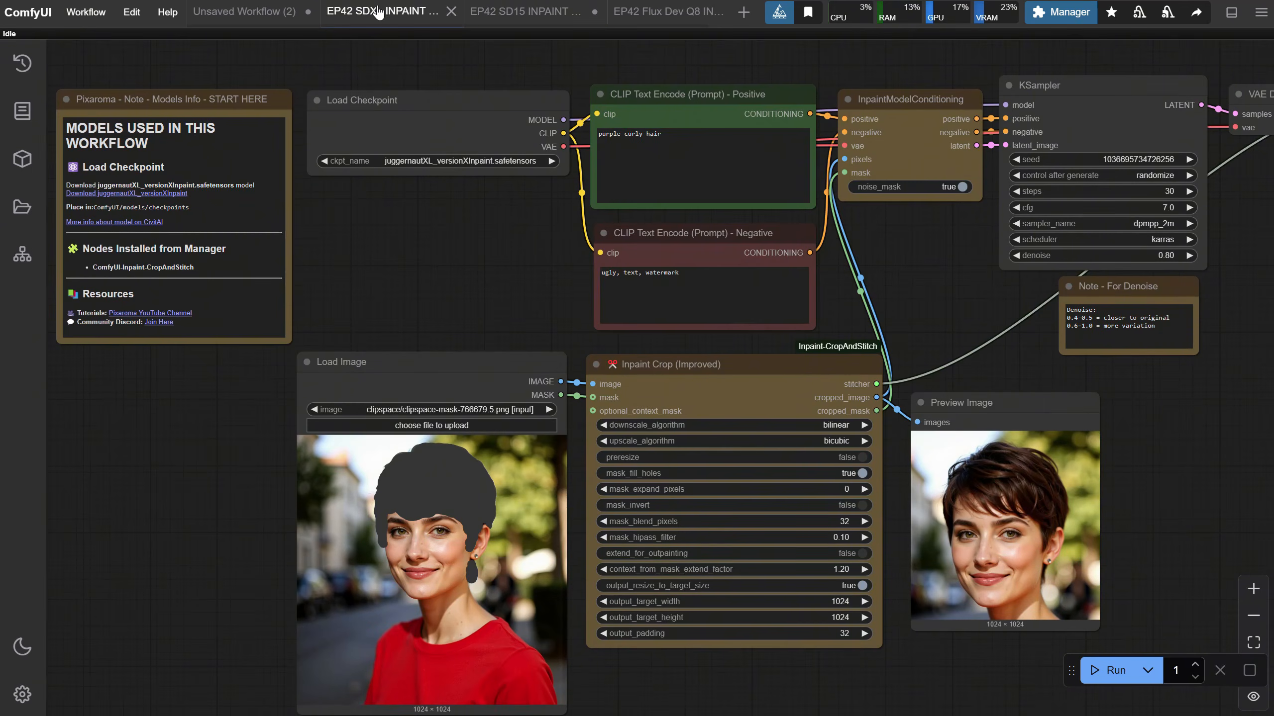
{"action": "left_click_drag", "start_coordinate": [471, 124], "coordinate": [468, 123]}
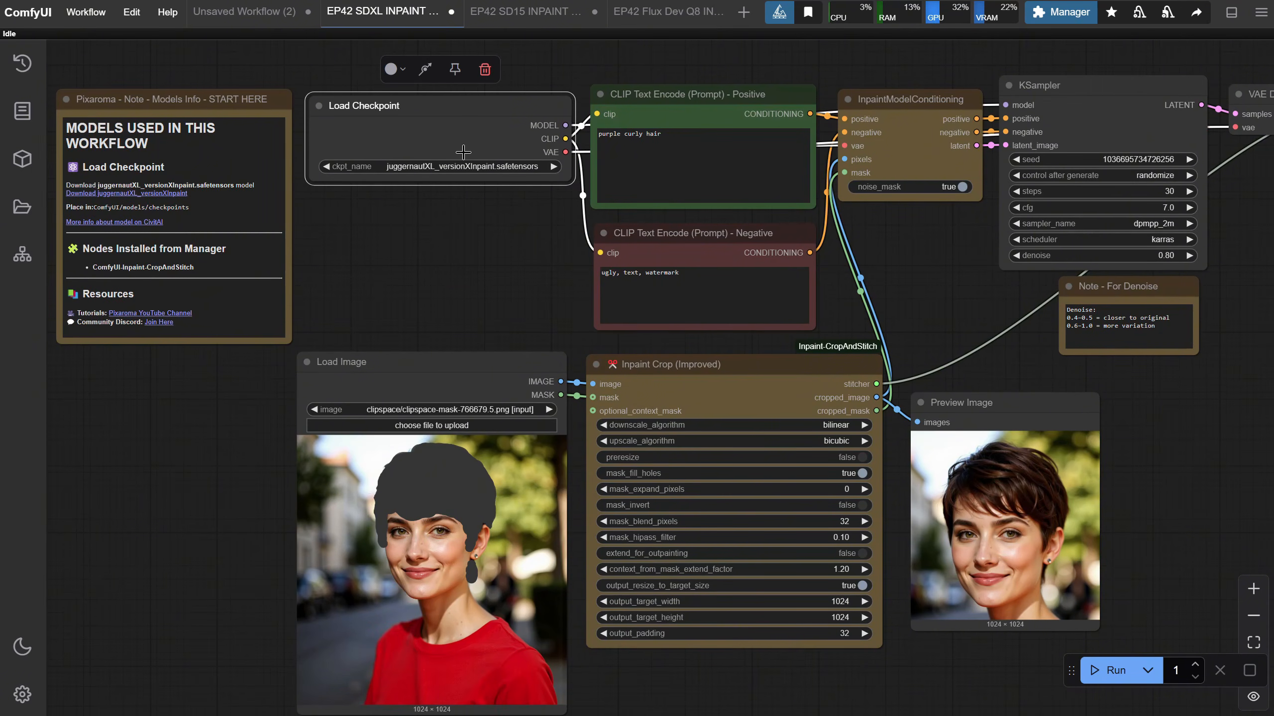
- Return to the Flux workflow and examine its Unet Loader, DualCLIPLoader, FluxGuidance and Clean VRAM Used nodes
{"action": "left_click", "coordinate": [661, 15]}
{"action": "mouse_move", "coordinate": [428, 148]}
{"action": "left_mouse_down"}
{"action": "mouse_move", "coordinate": [471, 125]}
{"action": "mouse_move", "coordinate": [437, 148]}
{"action": "mouse_move", "coordinate": [416, 141]}
{"action": "left_mouse_up"}
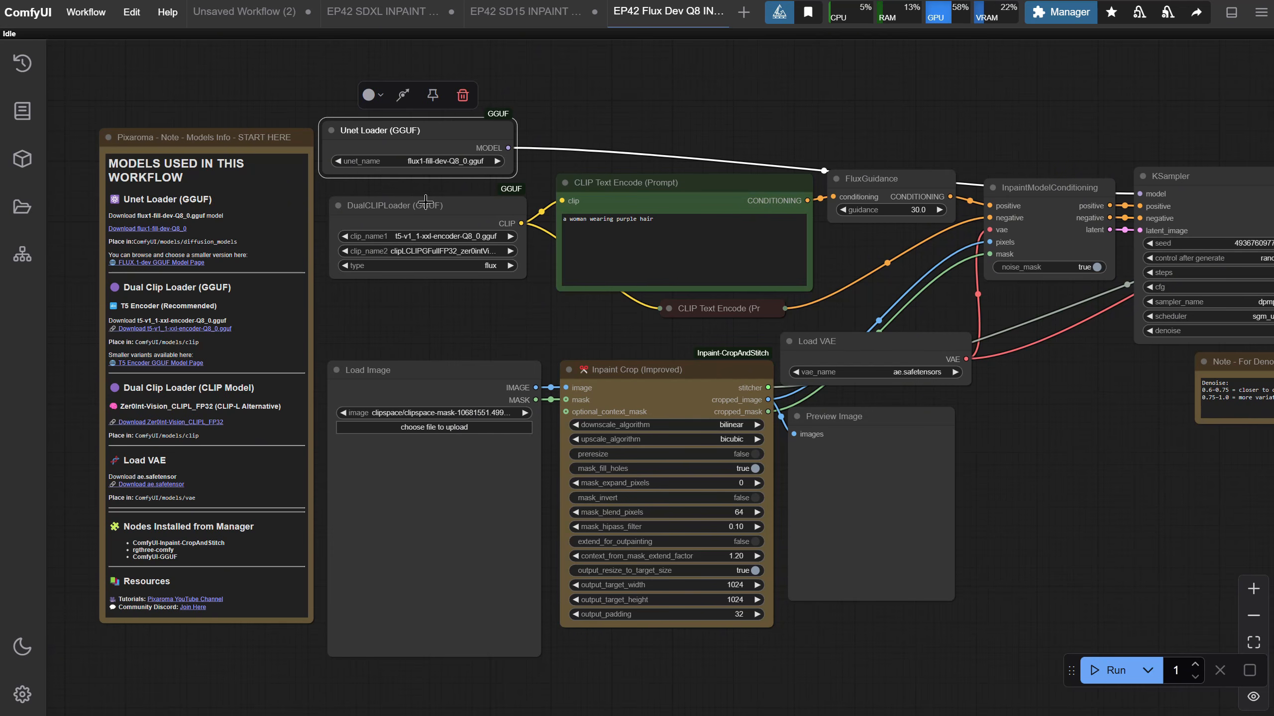
{"action": "left_click_drag", "start_coordinate": [425, 201], "coordinate": [424, 209]}
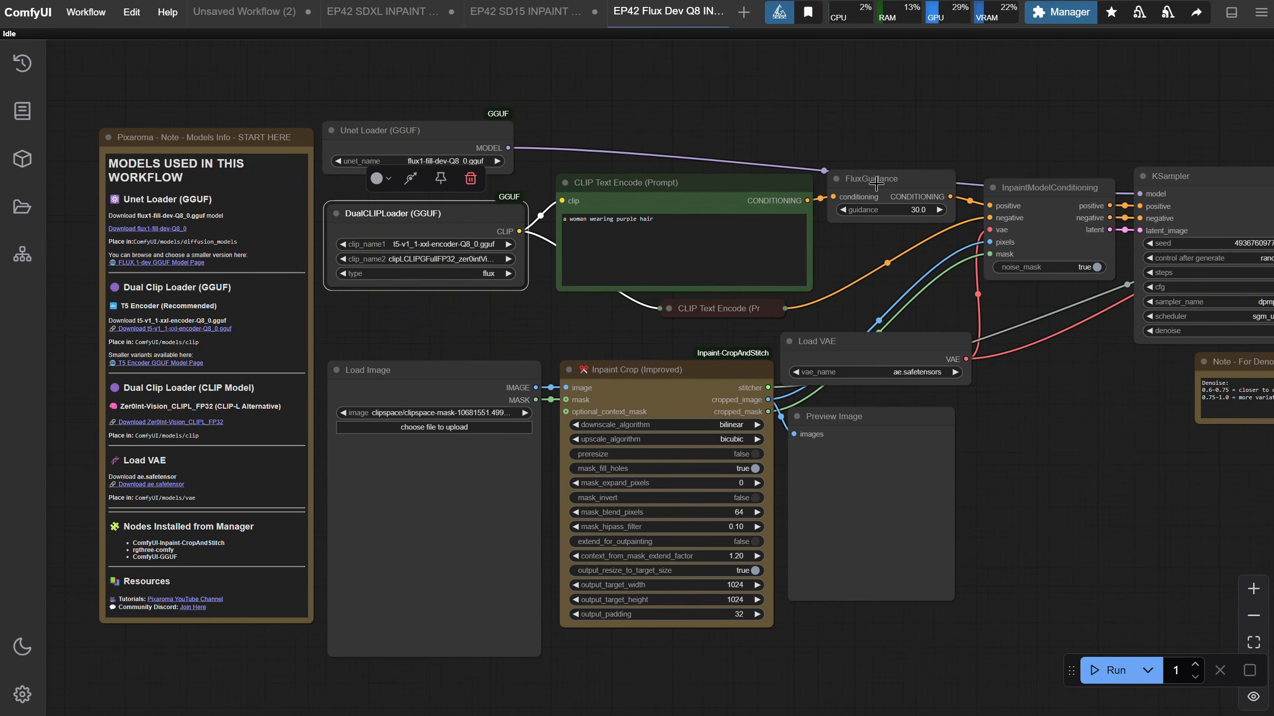
{"action": "left_click_drag", "start_coordinate": [878, 182], "coordinate": [880, 174]}
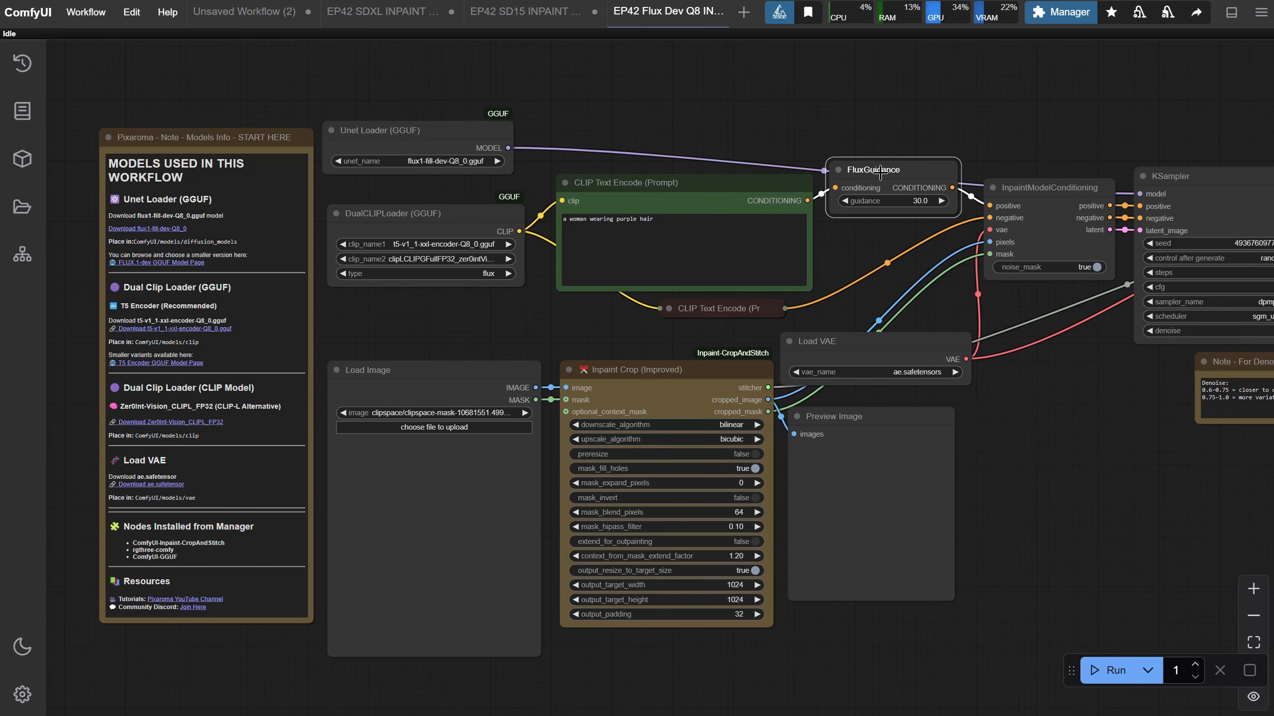
{"action": "left_click_drag", "start_coordinate": [881, 173], "coordinate": [881, 176]}
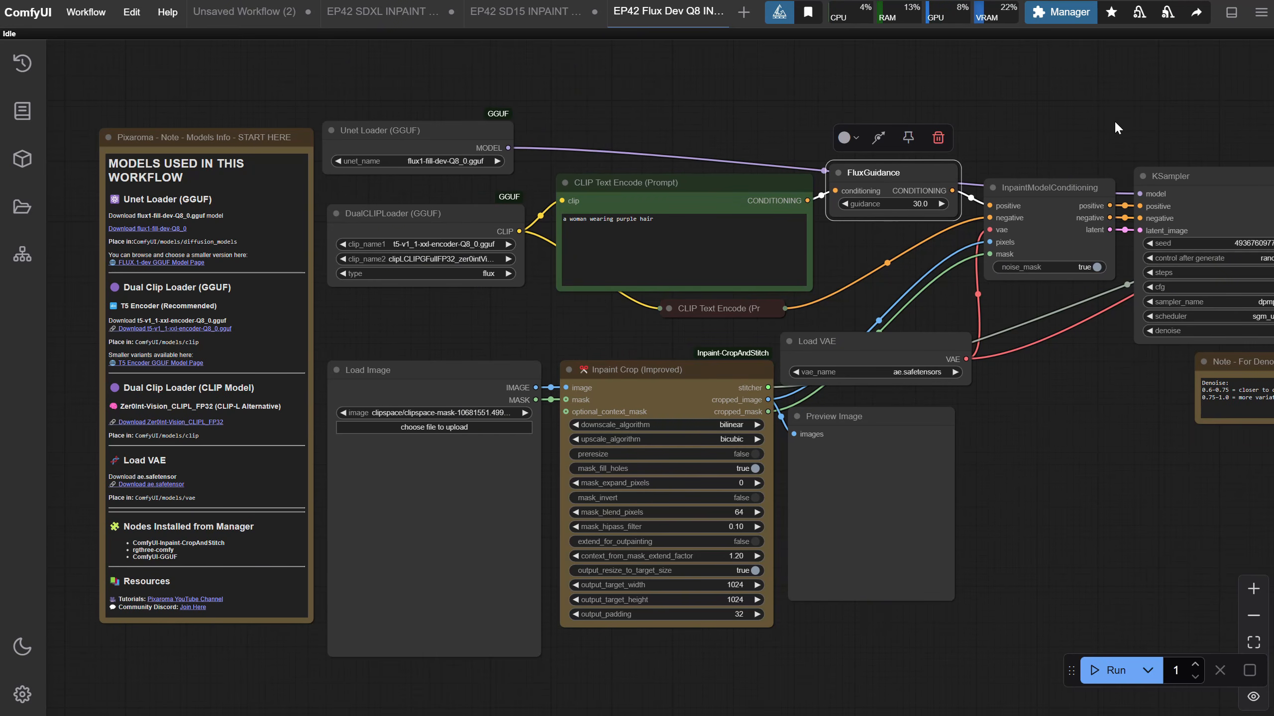
{"action": "left_click_drag", "start_coordinate": [1114, 123], "coordinate": [425, 83]}
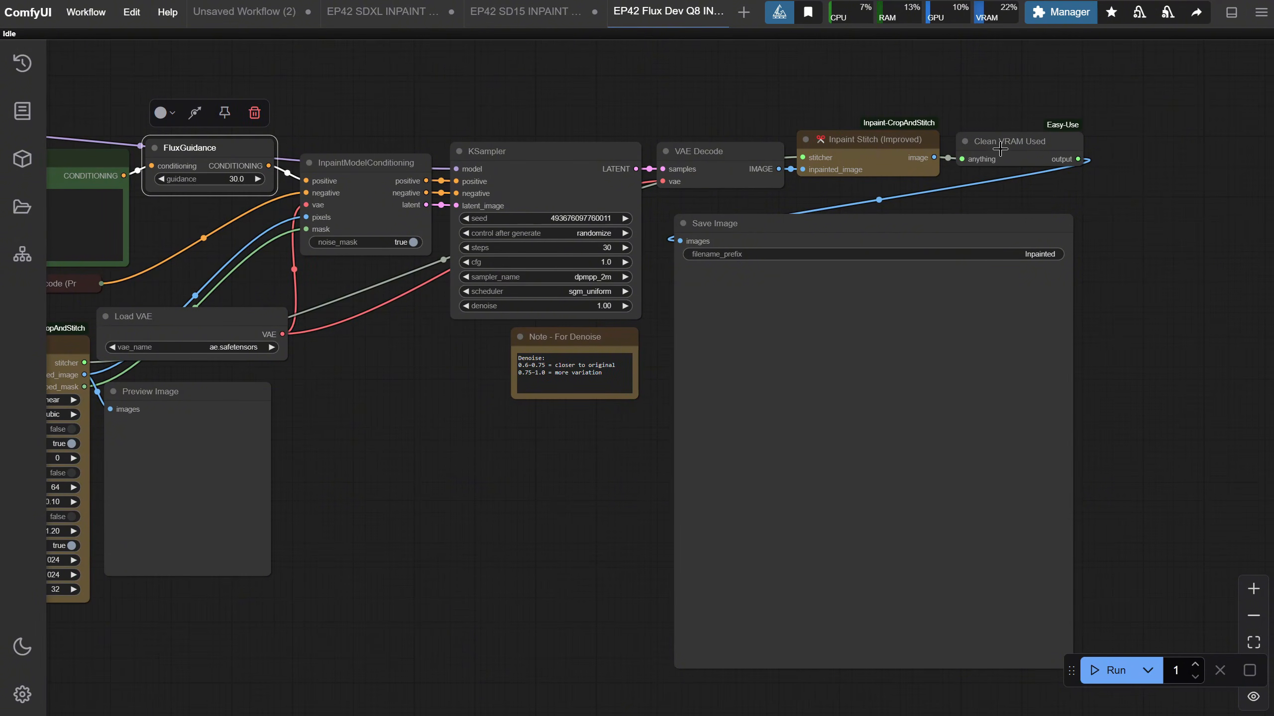
{"action": "left_click_drag", "start_coordinate": [1000, 149], "coordinate": [998, 150]}
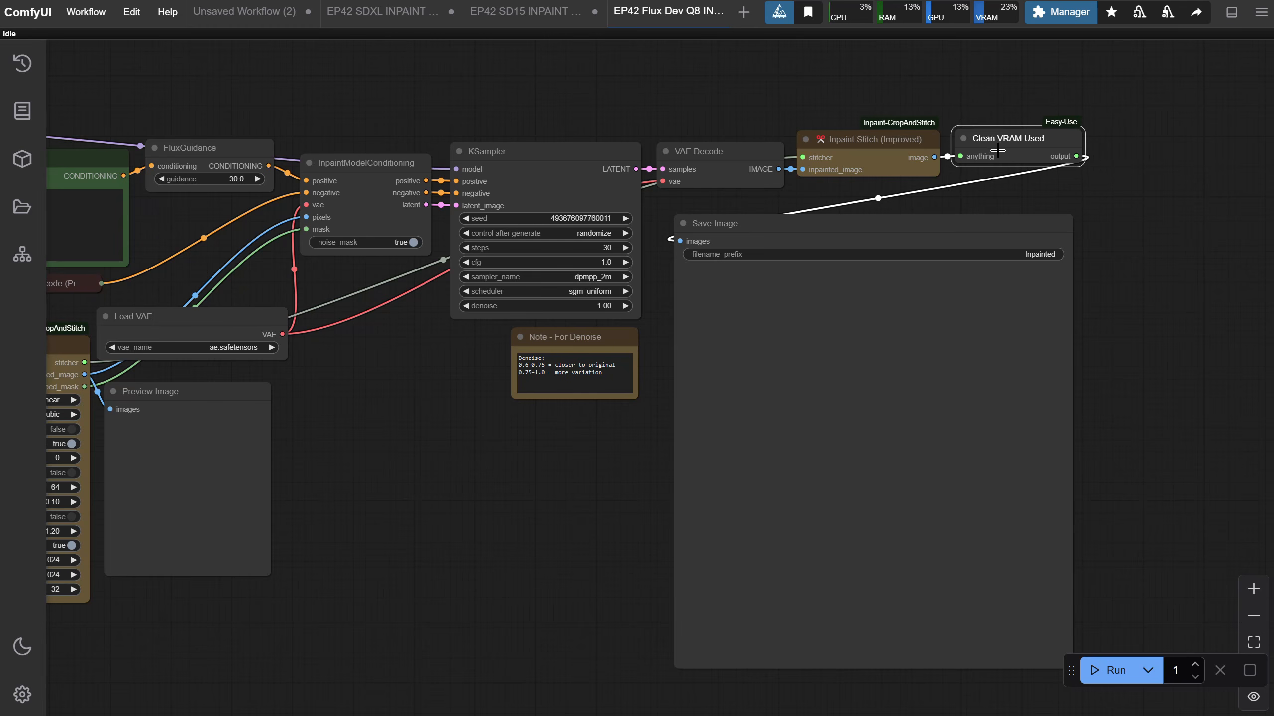
- Download flux1-fill-dev-Q8_0.gguf using the link in the models note and save it in the ComfyUI models/diffusion_models folder
{"action": "left_click_drag", "start_coordinate": [175, 73], "coordinate": [638, 30]}
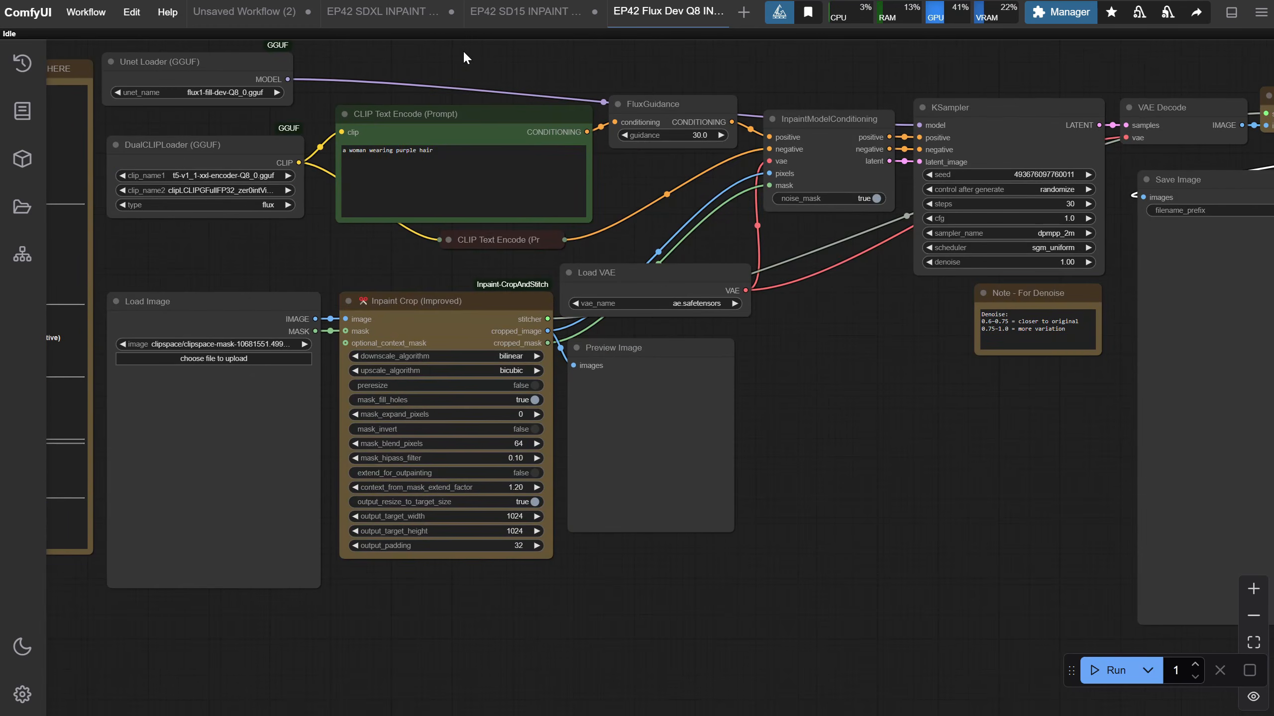
{"action": "left_click_drag", "start_coordinate": [465, 58], "coordinate": [839, 118]}
{"action": "scroll", "coordinate": [271, 216], "scroll_direction": "up", "scroll_amount": 7}
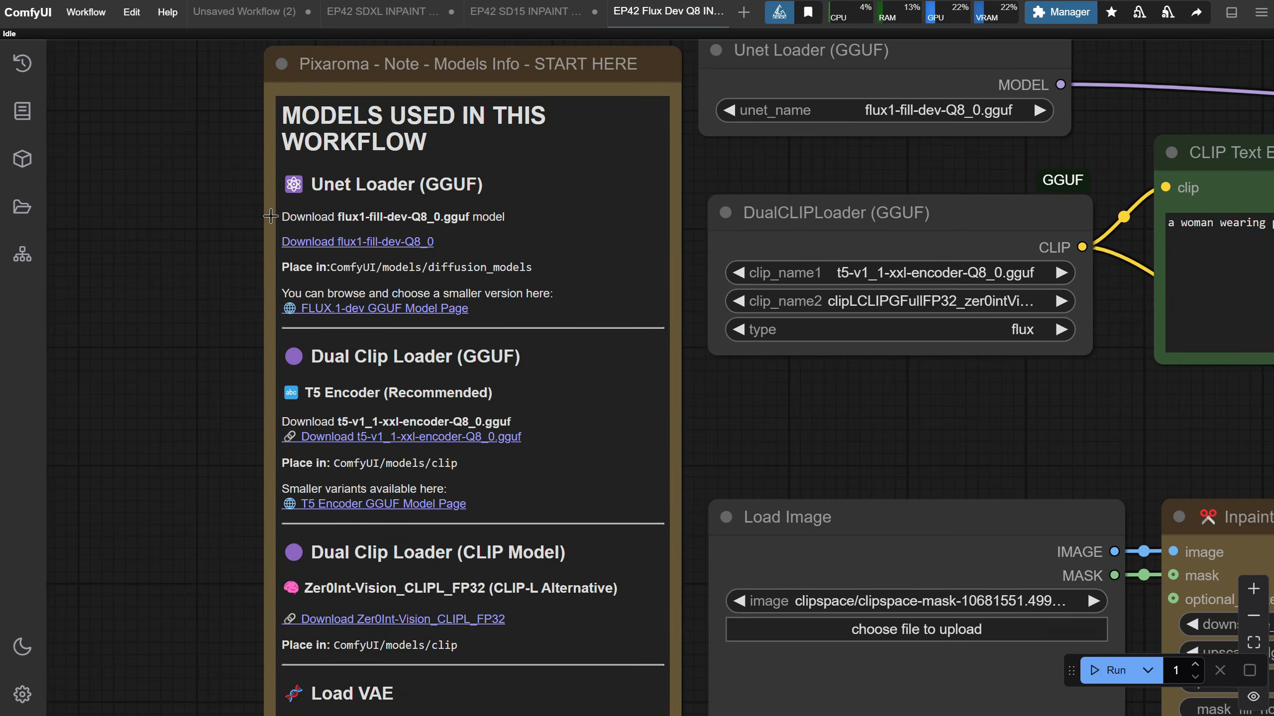
{"action": "left_click_drag", "start_coordinate": [237, 159], "coordinate": [180, 186]}
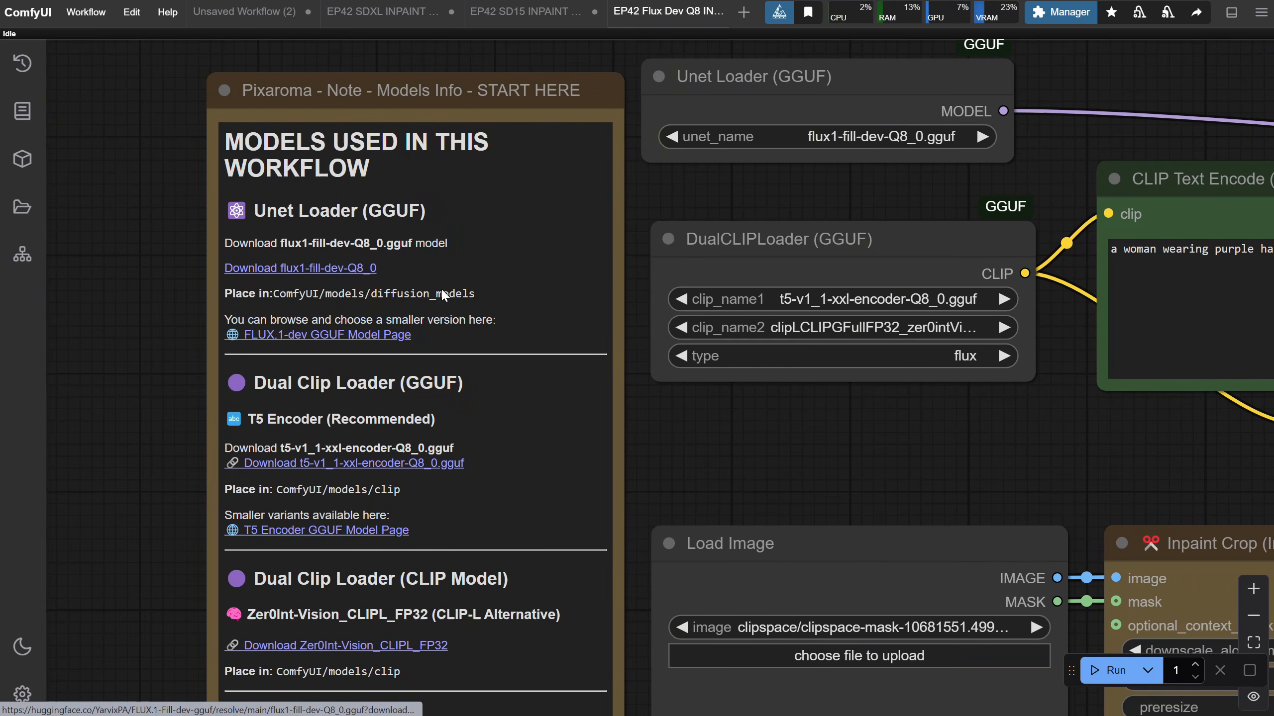
{"action": "left_click", "coordinate": [353, 276]}
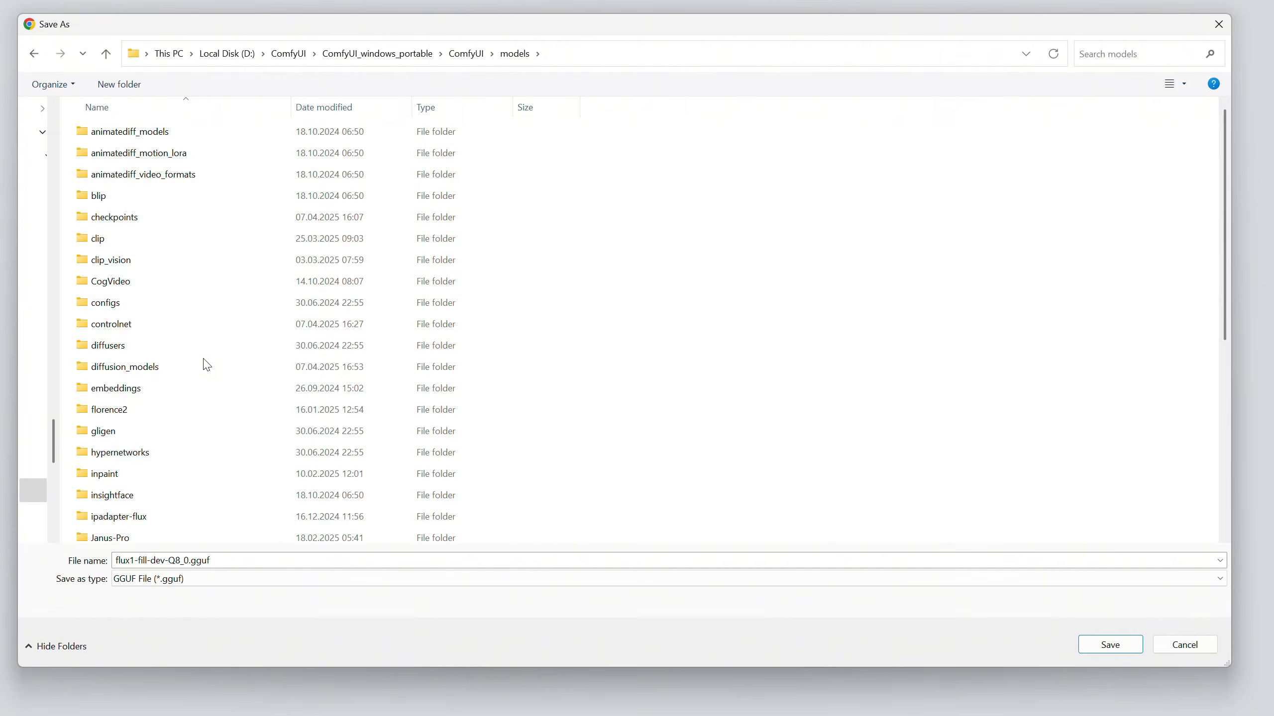
{"action": "double_click", "coordinate": [211, 365]}
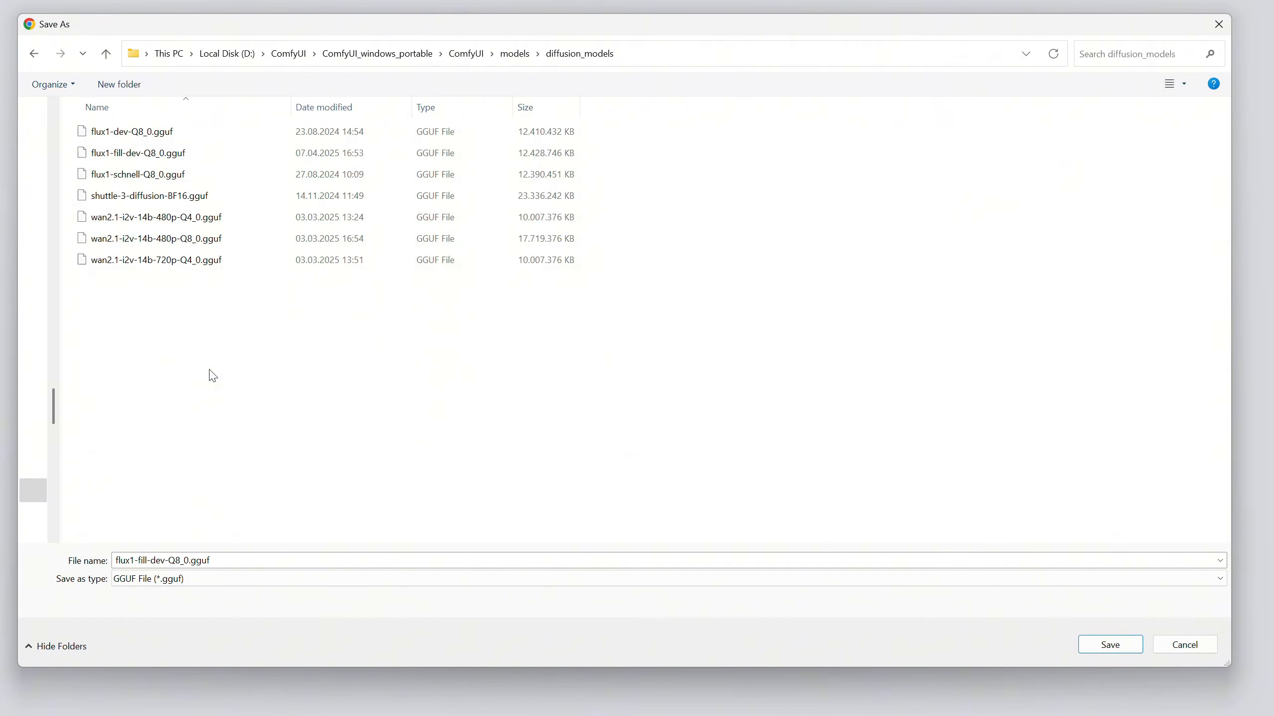
{"action": "left_click", "coordinate": [1110, 646]}
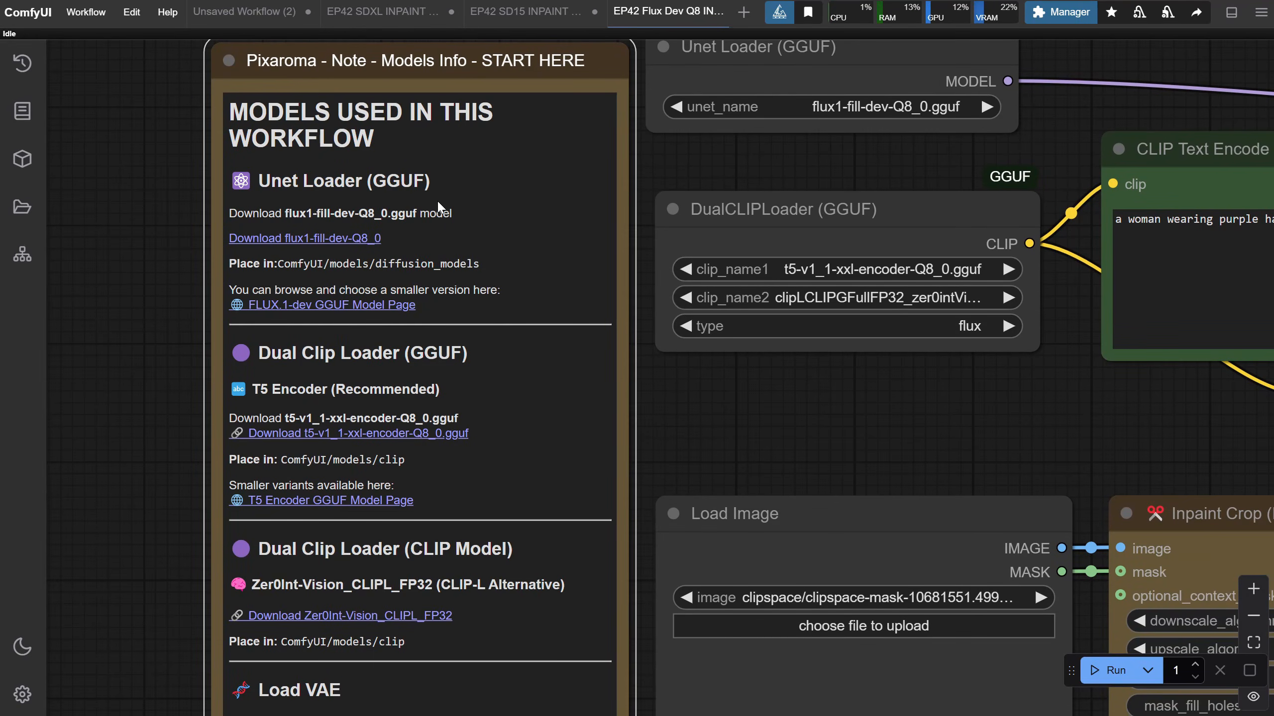
- Review the remaining model downloads, their folders and the required custom nodes in the Flux note, plus the Clean VRAM Used node
{"action": "left_click", "coordinate": [343, 315]}
{"action": "scroll", "coordinate": [596, 360], "scroll_direction": "down", "scroll_amount": 1}
{"action": "left_click_drag", "start_coordinate": [701, 400], "coordinate": [681, 310]}
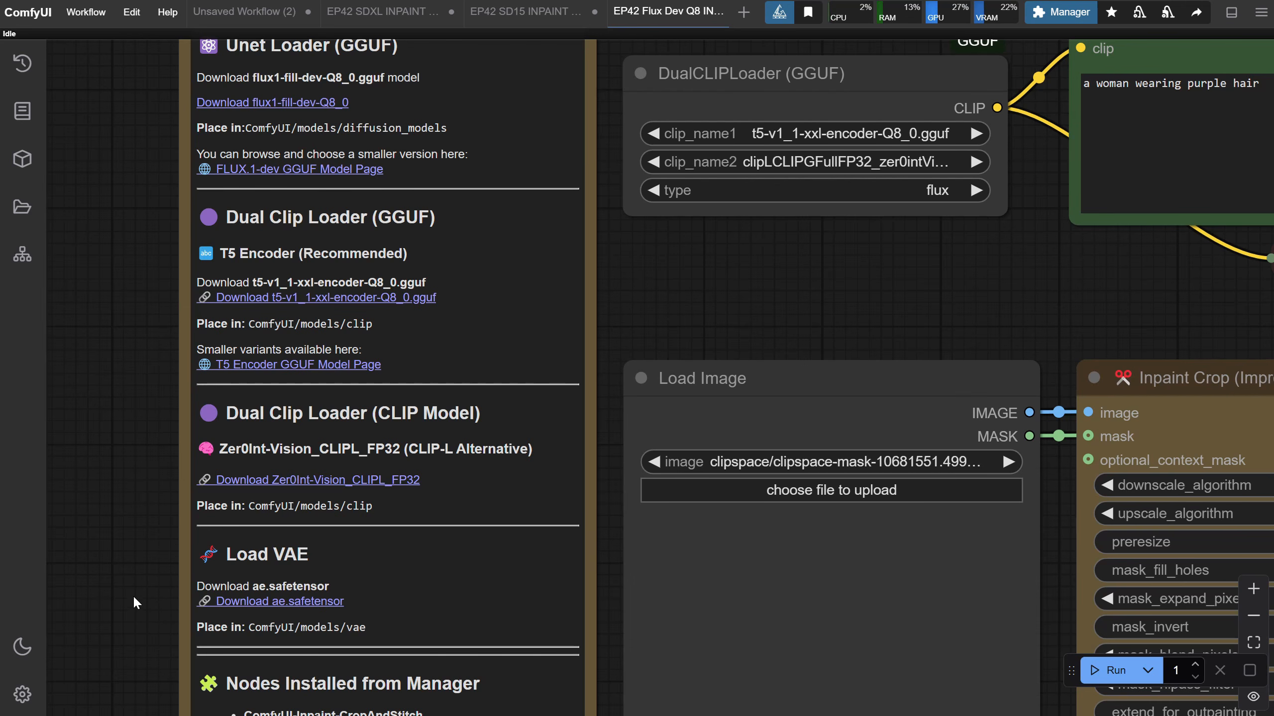
{"action": "left_click_drag", "start_coordinate": [134, 596], "coordinate": [83, 305]}
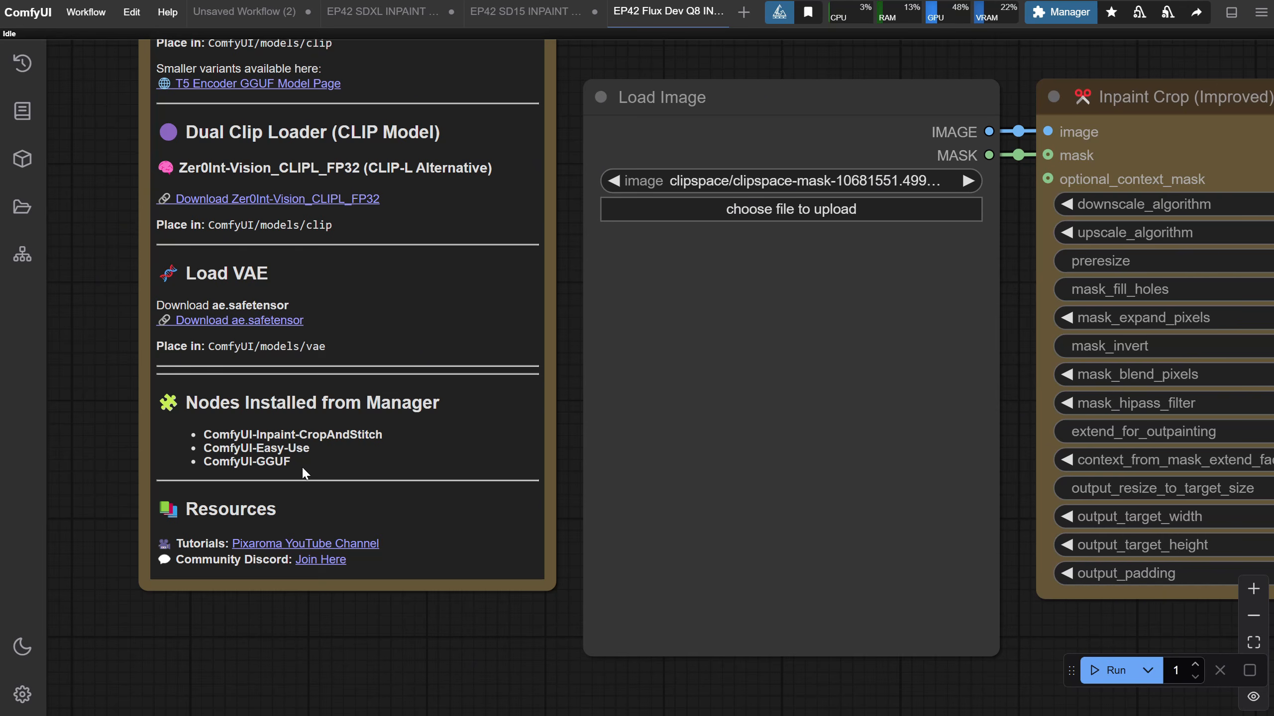
{"action": "scroll", "coordinate": [679, 194], "scroll_direction": "down", "scroll_amount": 3}
{"action": "left_click_drag", "start_coordinate": [696, 72], "coordinate": [425, 538]}
{"action": "left_click_drag", "start_coordinate": [1114, 156], "coordinate": [45, 43]}
{"action": "left_click_drag", "start_coordinate": [952, 139], "coordinate": [550, 115]}
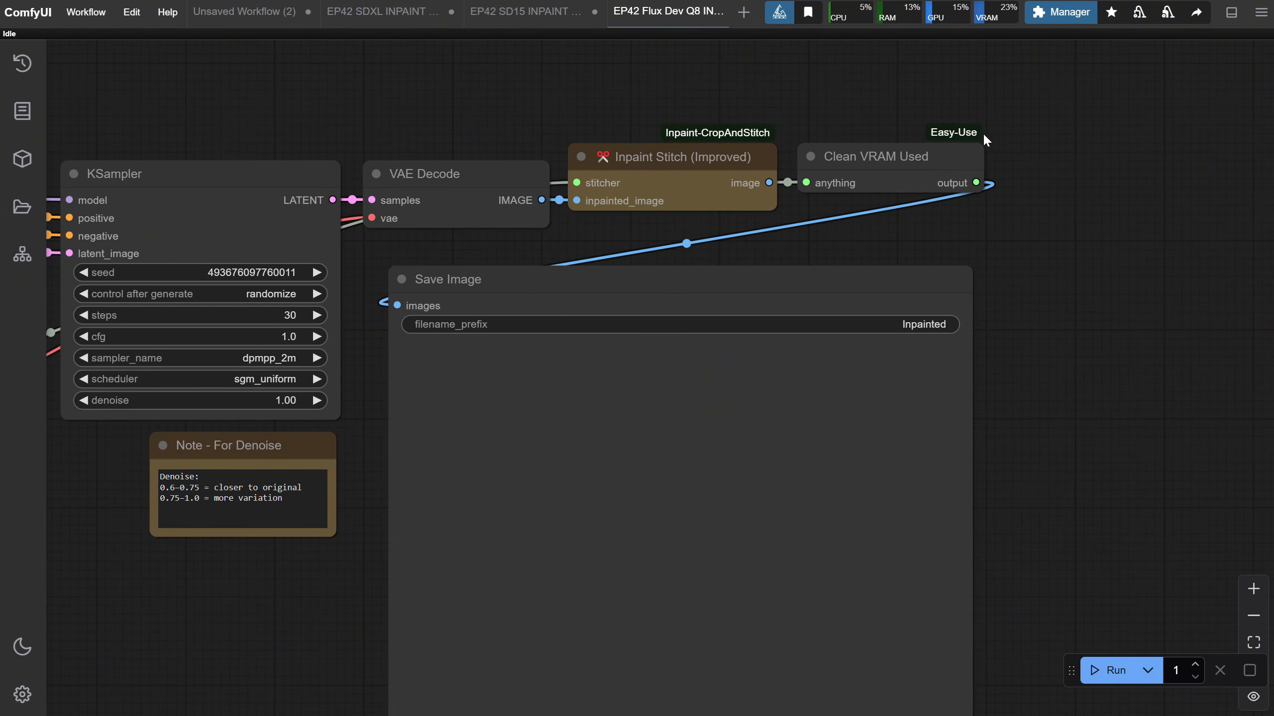
{"action": "left_click_drag", "start_coordinate": [148, 93], "coordinate": [769, 83]}
{"action": "scroll", "coordinate": [737, 115], "scroll_direction": "down", "scroll_amount": 6}
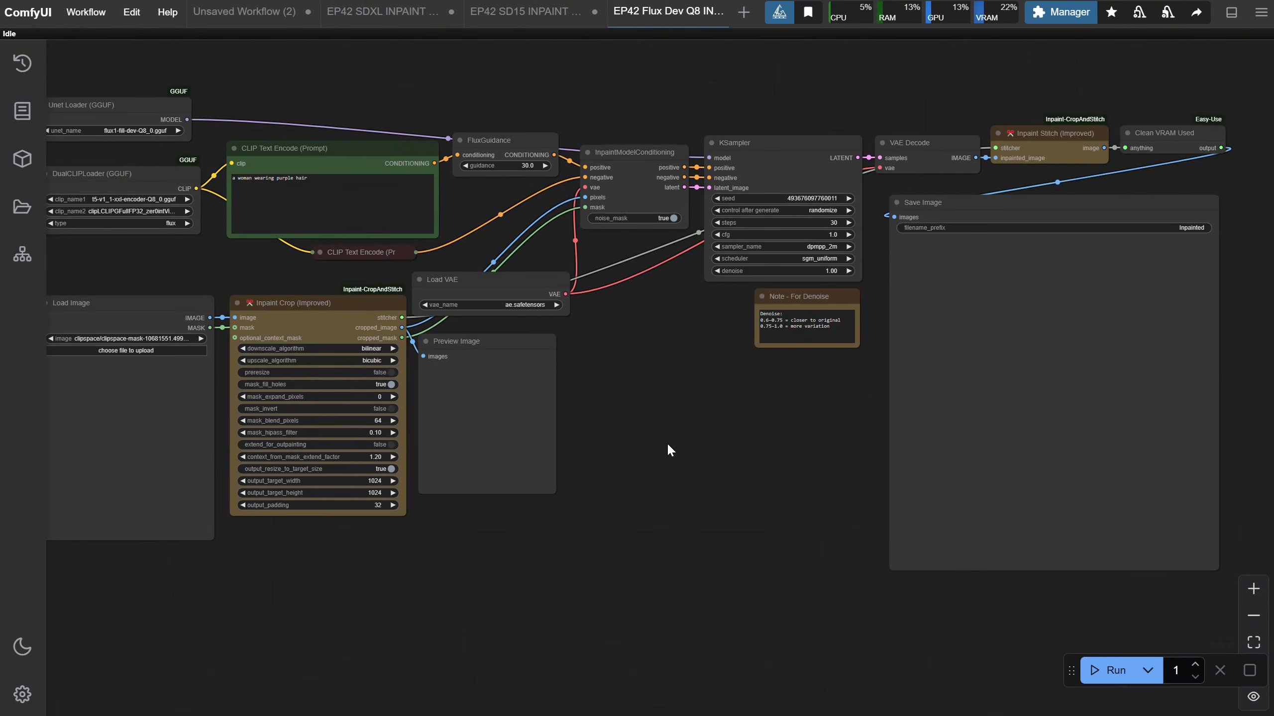
- Upload Woman.png from the Ep42 folder to the Flux workflow's Load Image node
{"action": "left_click_drag", "start_coordinate": [666, 446], "coordinate": [1092, 495]}
{"action": "scroll", "coordinate": [564, 427], "scroll_direction": "up", "scroll_amount": 4}
{"action": "left_click", "coordinate": [537, 373]}
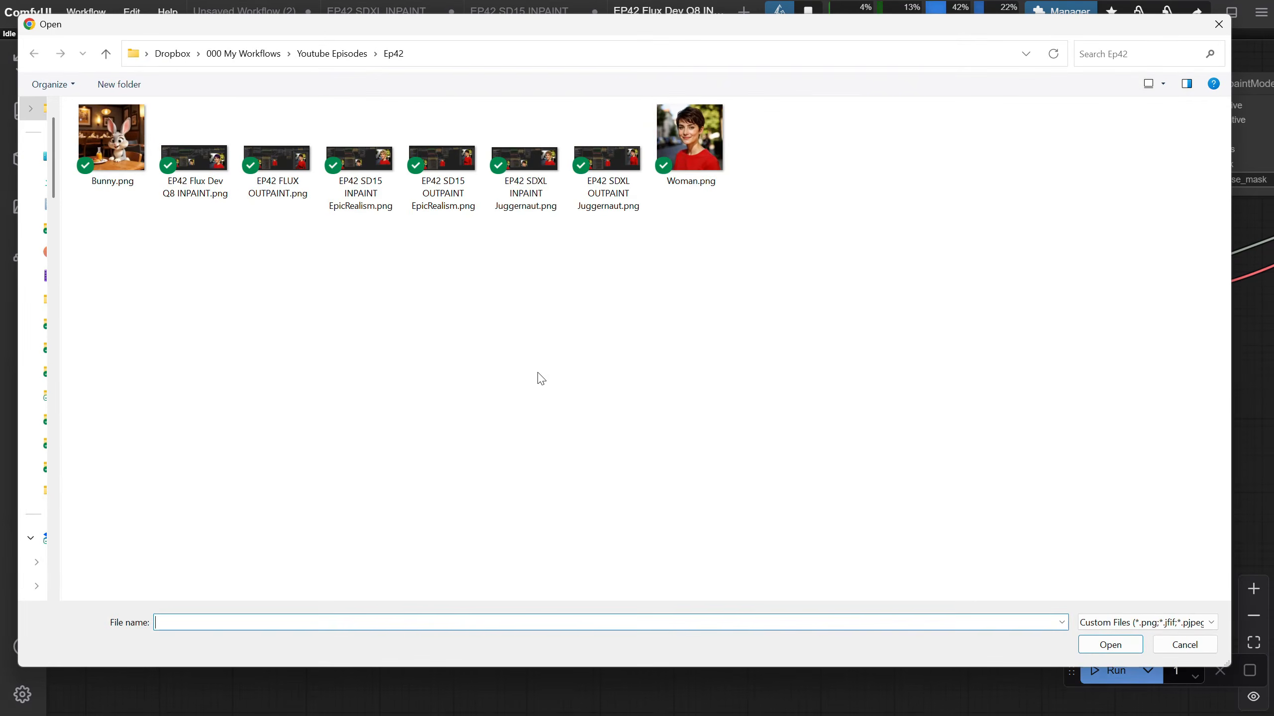
{"action": "double_click", "coordinate": [692, 163]}
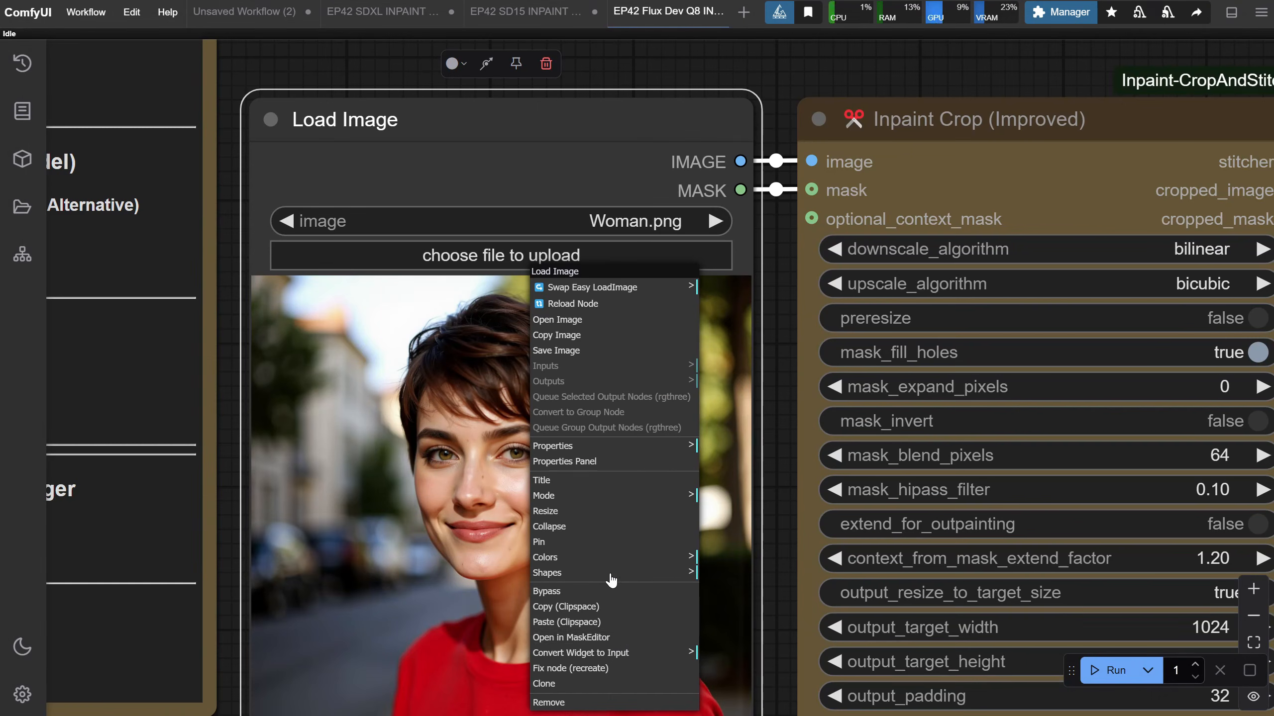
- Paint a mask over the woman's hair, including the strands behind her ear, in the MaskEditor and save it
{"action": "left_click", "coordinate": [621, 637]}
{"action": "mouse_move", "coordinate": [469, 353]}
{"action": "left_mouse_down"}
{"action": "mouse_move", "coordinate": [506, 55]}
{"action": "mouse_move", "coordinate": [790, 138]}
{"action": "mouse_move", "coordinate": [827, 394]}
{"action": "mouse_move", "coordinate": [853, 324]}
{"action": "left_mouse_up"}
{"action": "key", "text": "bracketleft"}
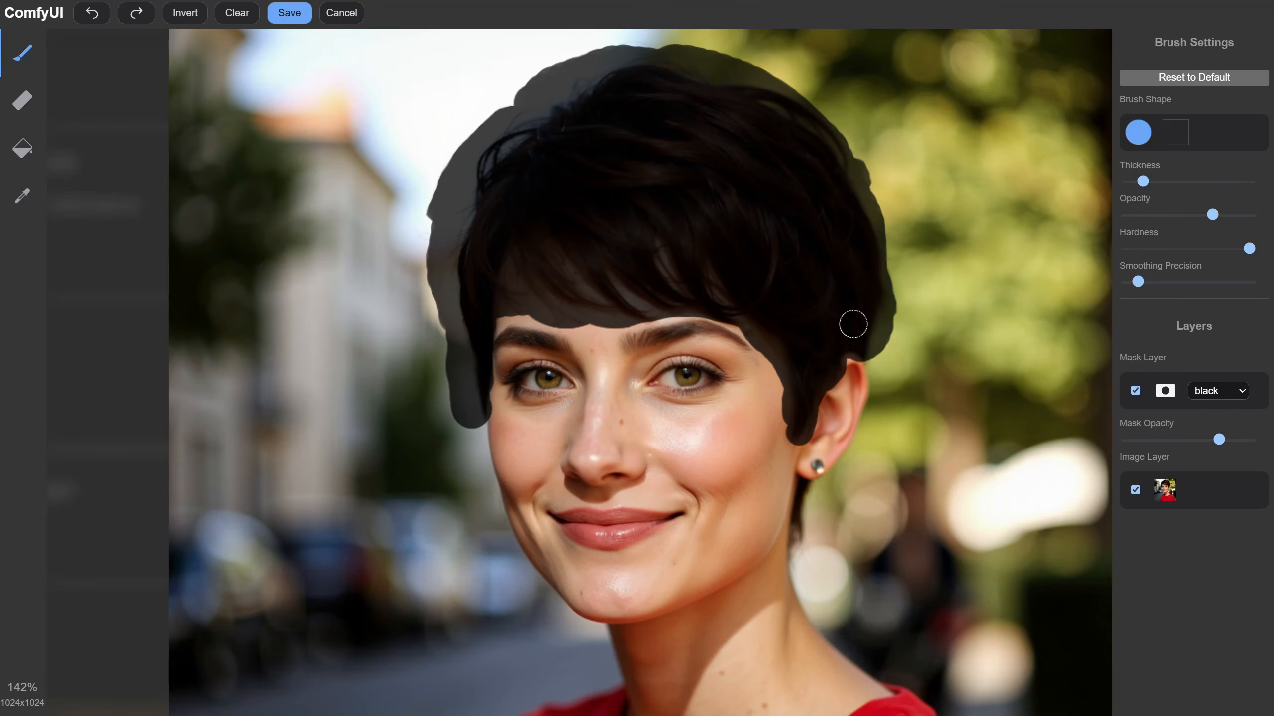
{"action": "left_click_drag", "start_coordinate": [802, 485], "coordinate": [797, 552]}
{"action": "left_click", "coordinate": [289, 13]}
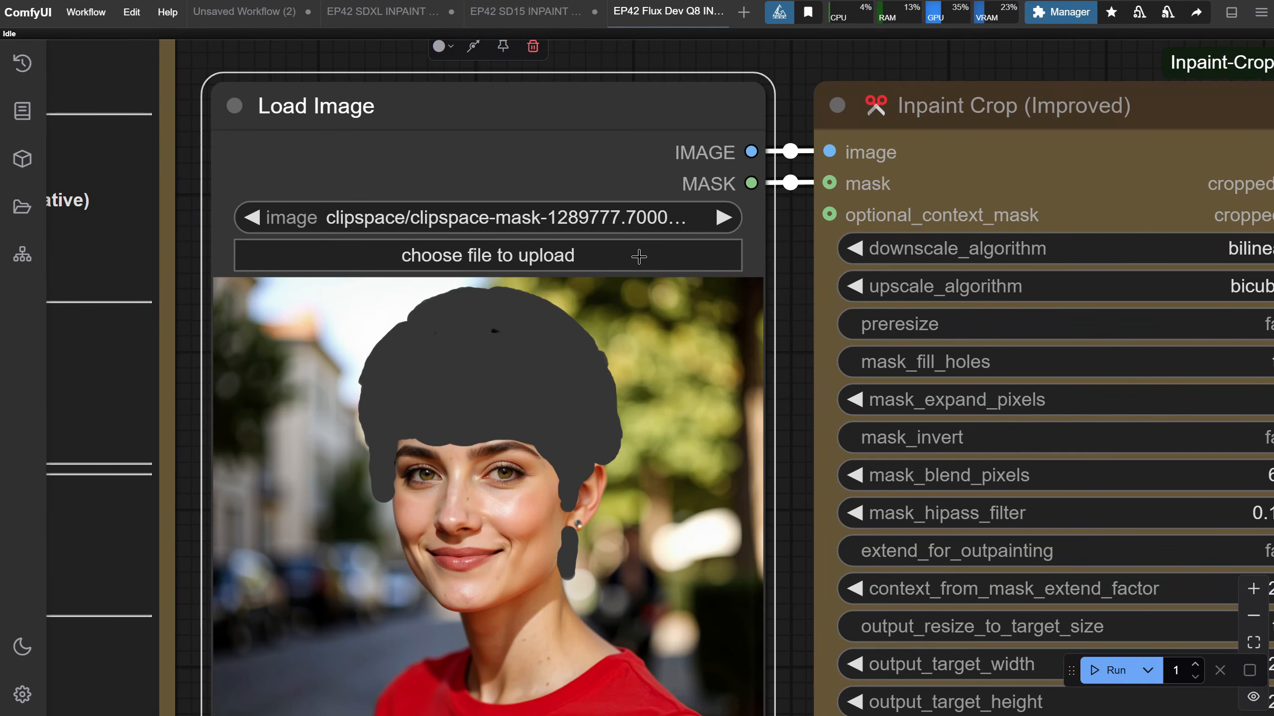
- Turn mask_fill_holes off and back on in the Inpaint Crop node
{"action": "scroll", "coordinate": [639, 257], "scroll_direction": "down", "scroll_amount": 3}
{"action": "scroll", "coordinate": [506, 313], "scroll_direction": "up", "scroll_amount": 10}
{"action": "scroll", "coordinate": [460, 293], "scroll_direction": "down", "scroll_amount": 10}
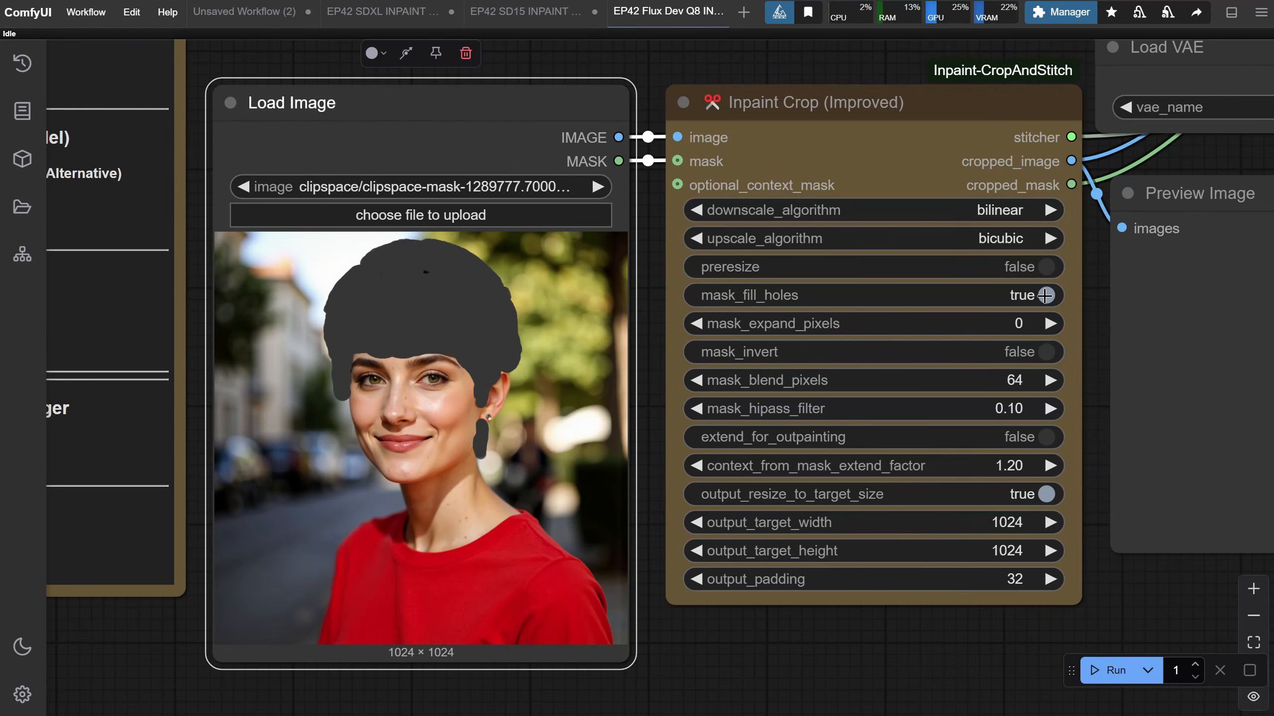
{"action": "left_click", "coordinate": [1045, 296]}
{"action": "left_click", "coordinate": [1046, 296]}
- Run the workflow just long enough to preview the cropped image, and cancel the run
{"action": "left_click_drag", "start_coordinate": [959, 633], "coordinate": [795, 639]}
{"action": "scroll", "coordinate": [795, 639], "scroll_direction": "down", "scroll_amount": 2}
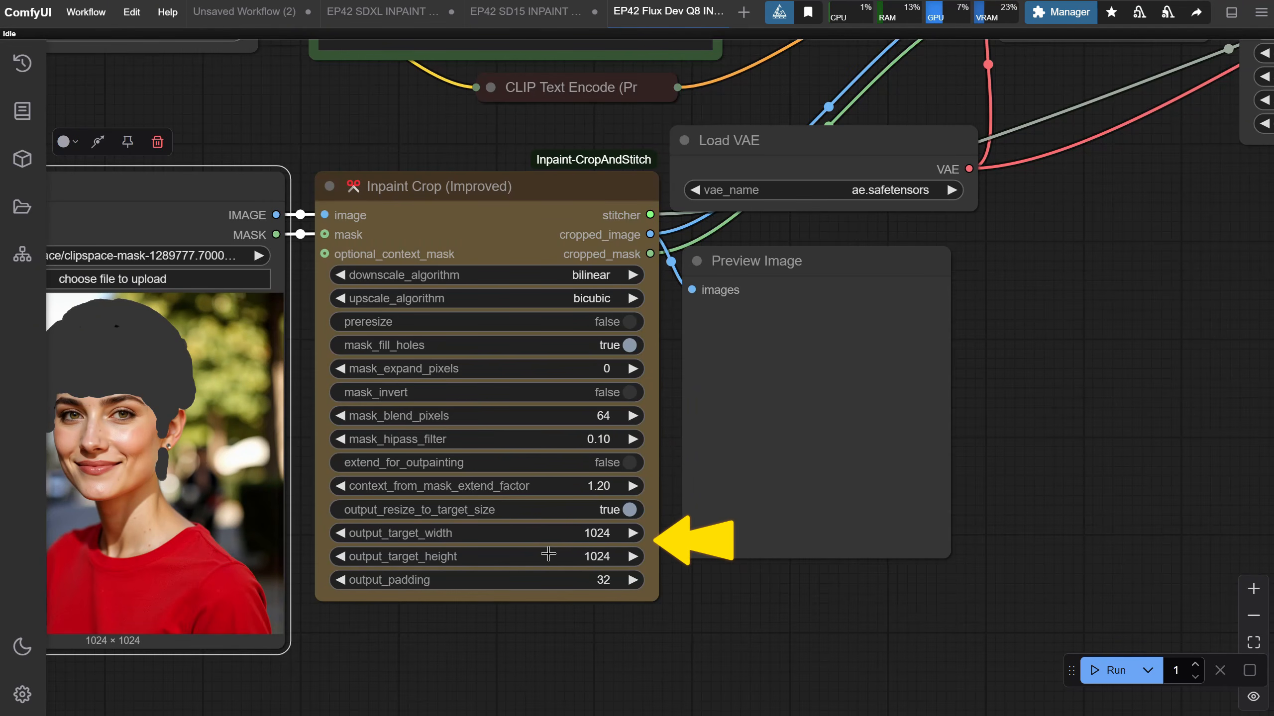
{"action": "left_click", "coordinate": [1114, 671]}
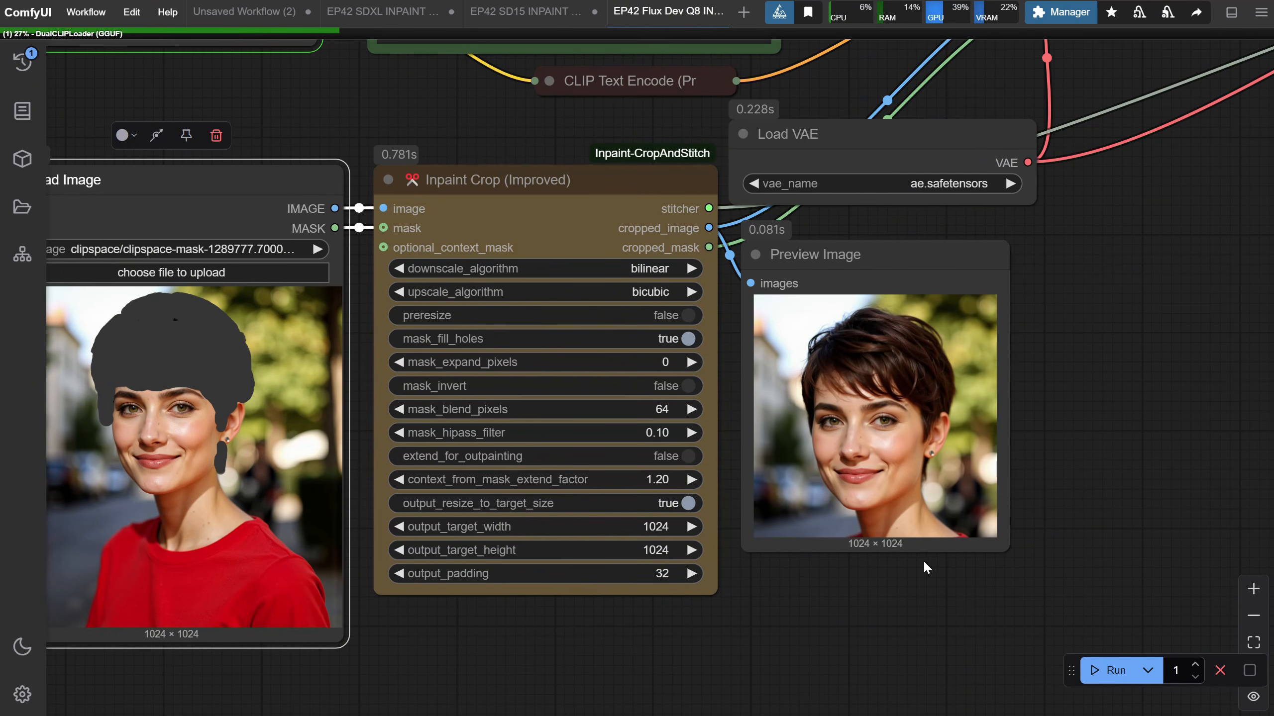
{"action": "left_click", "coordinate": [1219, 671]}
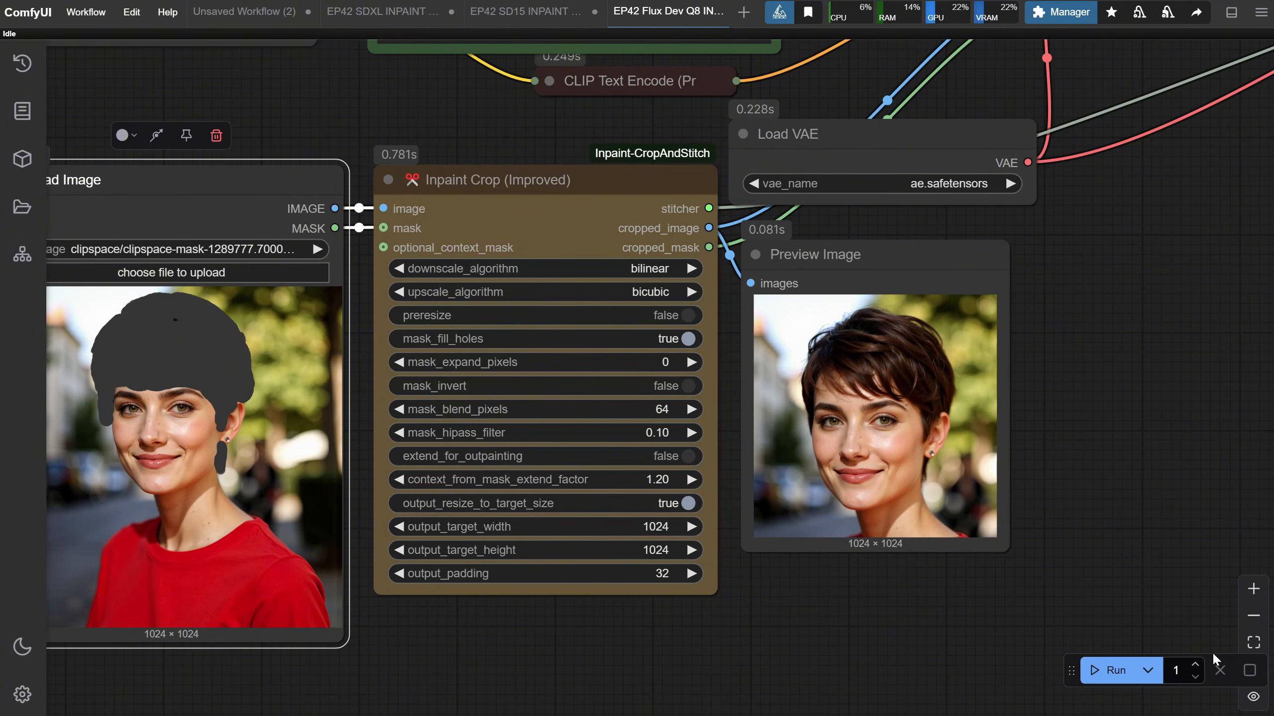
- Try an output_target_width of 512 in the Inpaint Crop node, previewing the crop and cancelling the run
{"action": "left_click", "coordinate": [648, 527]}
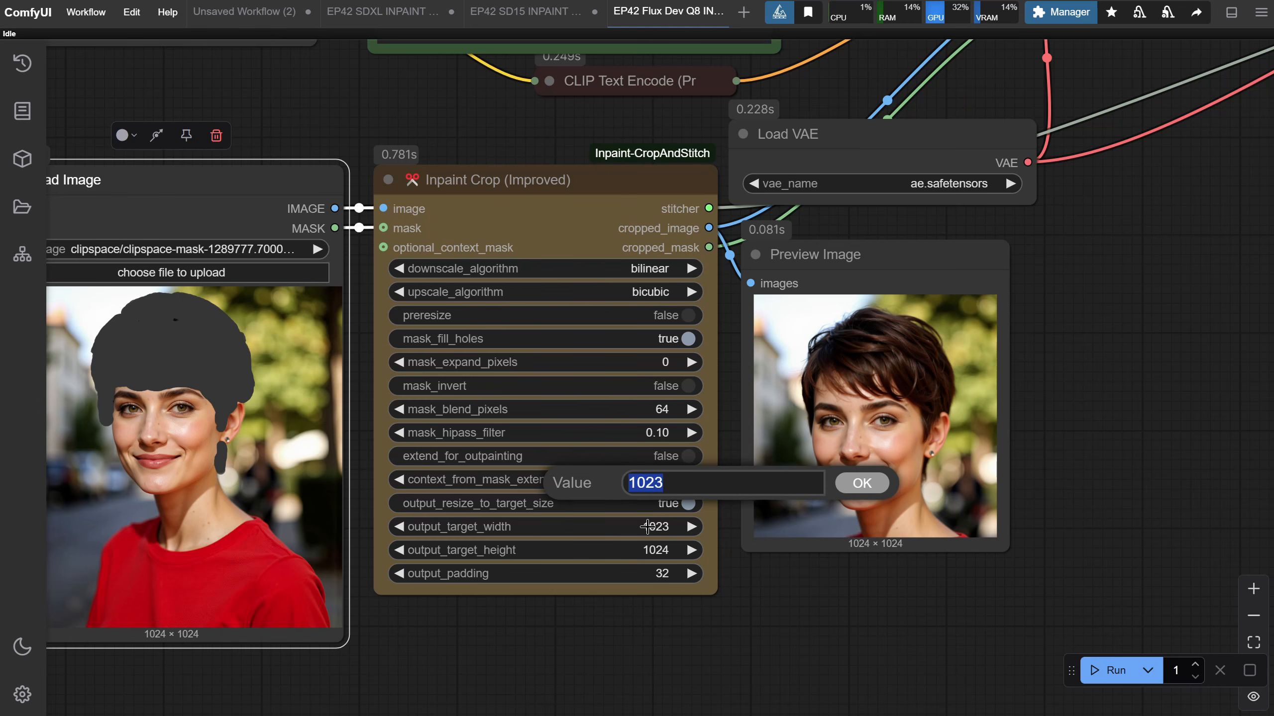
{"action": "type", "text": "512"}
{"action": "key", "text": "Return"}
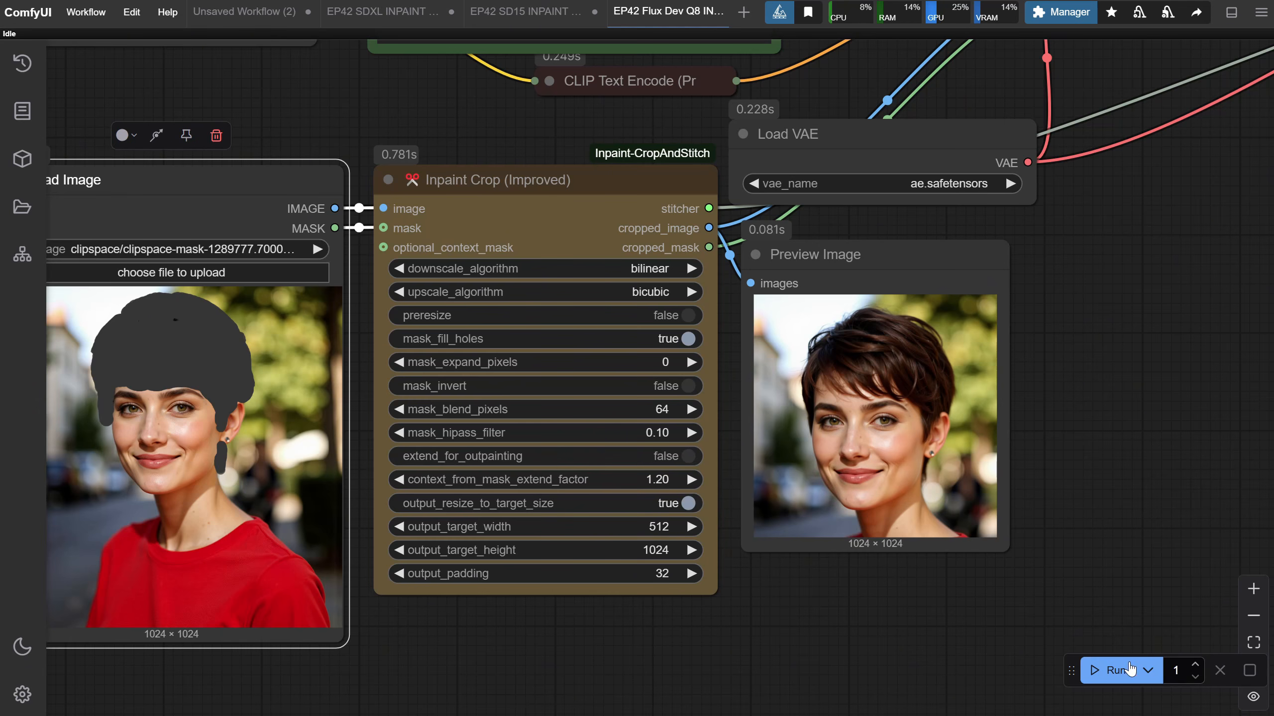
{"action": "left_click", "coordinate": [1109, 672]}
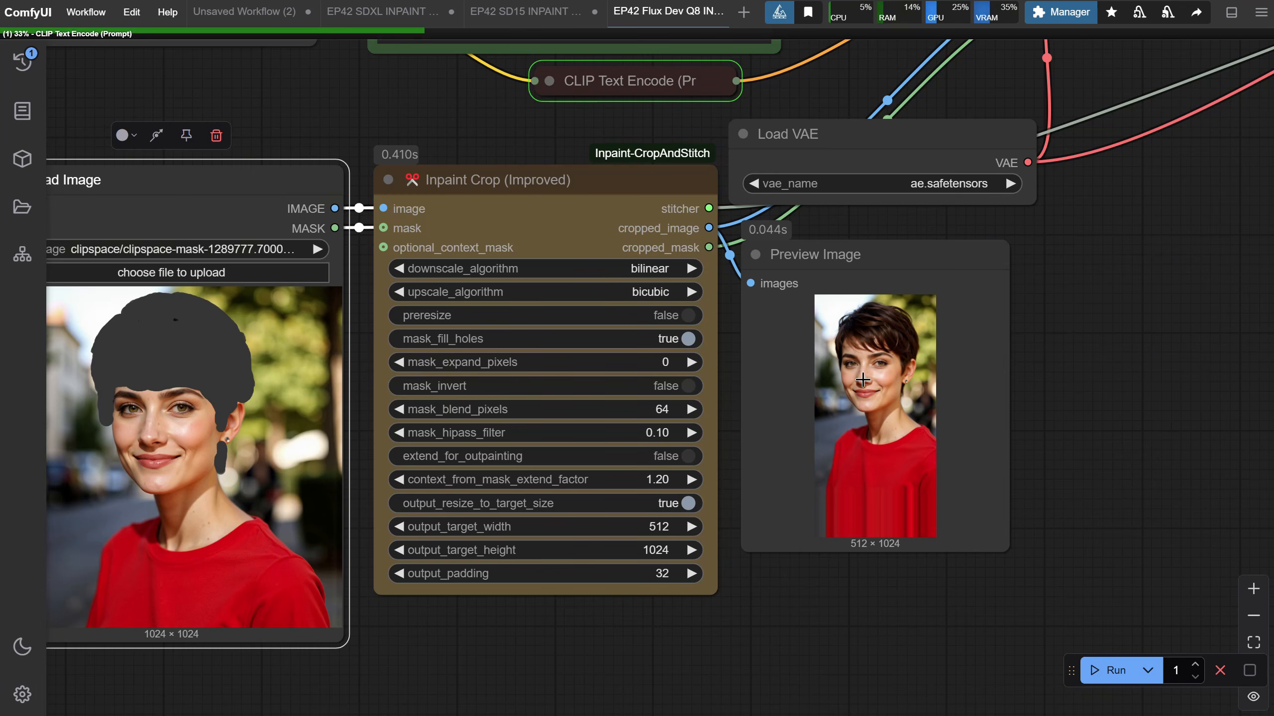
{"action": "left_click", "coordinate": [1220, 670]}
- Try a crop output of 1024 width by 768 height, previewing it and cancelling the run
{"action": "left_click", "coordinate": [659, 526]}
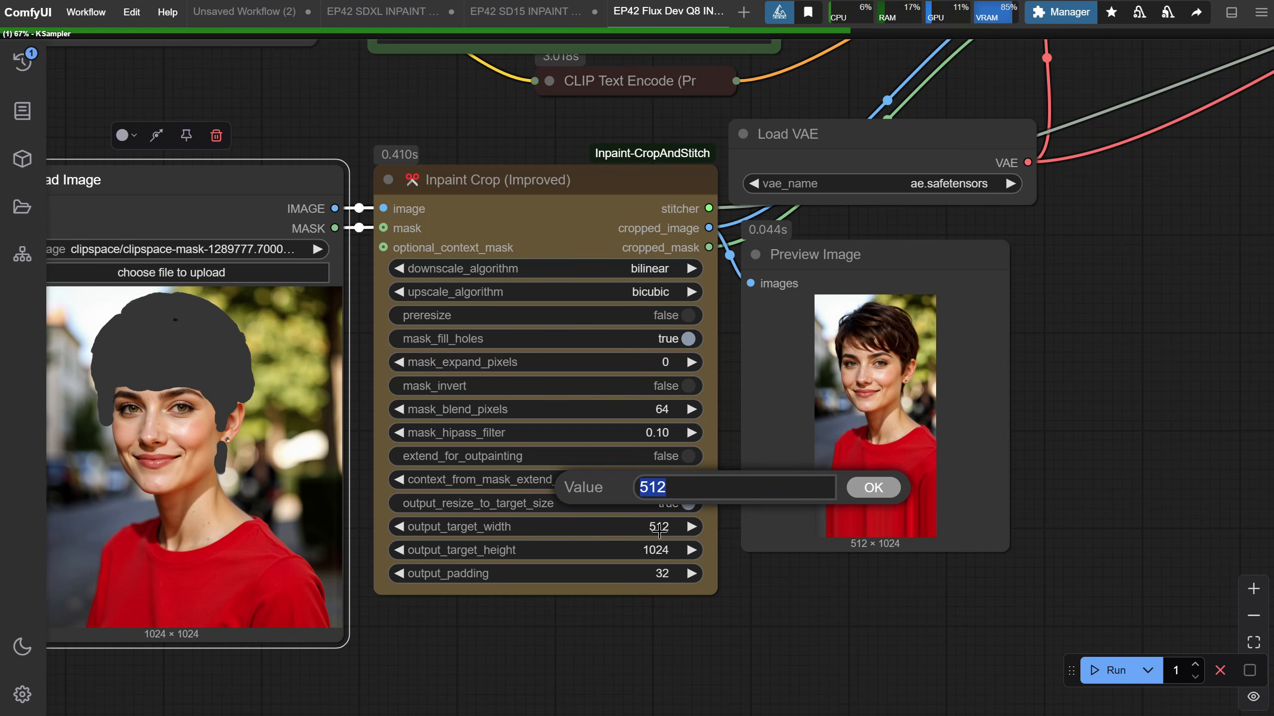
{"action": "type", "text": "1024"}
{"action": "key", "text": "Return"}
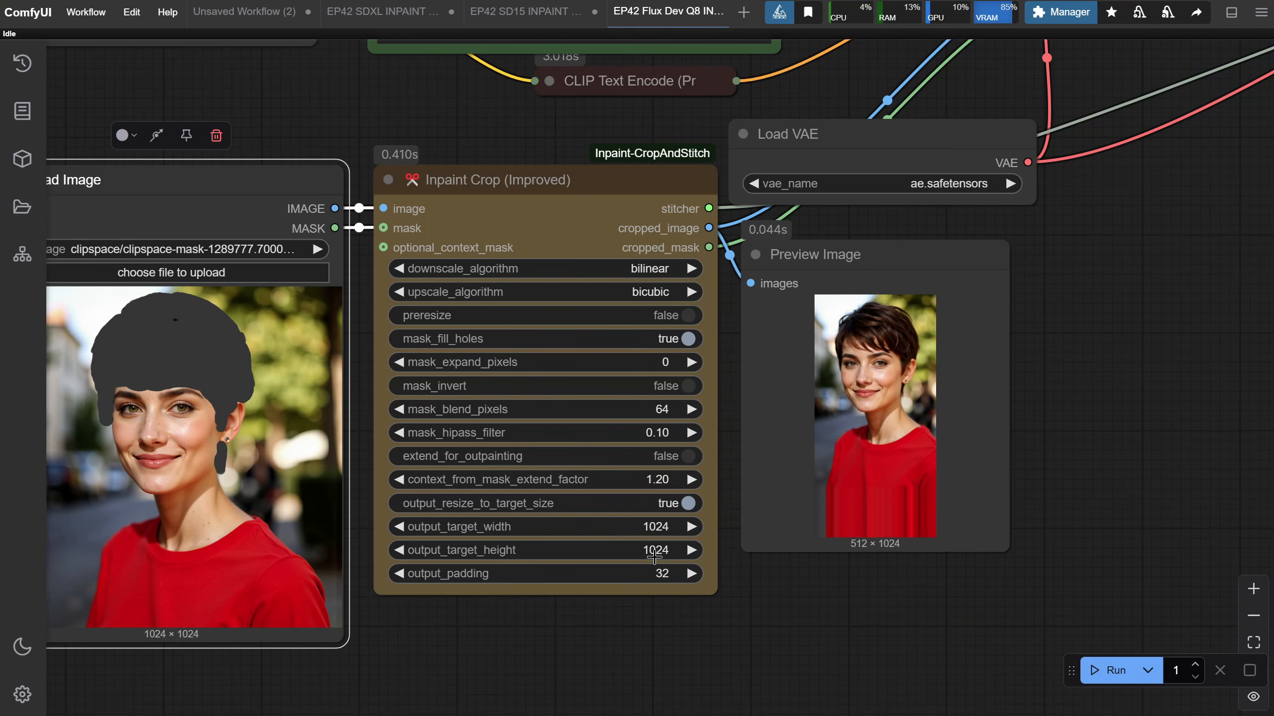
{"action": "left_click", "coordinate": [654, 552]}
{"action": "type", "text": "768"}
{"action": "key", "text": "Return"}
{"action": "left_click", "coordinate": [1113, 672]}
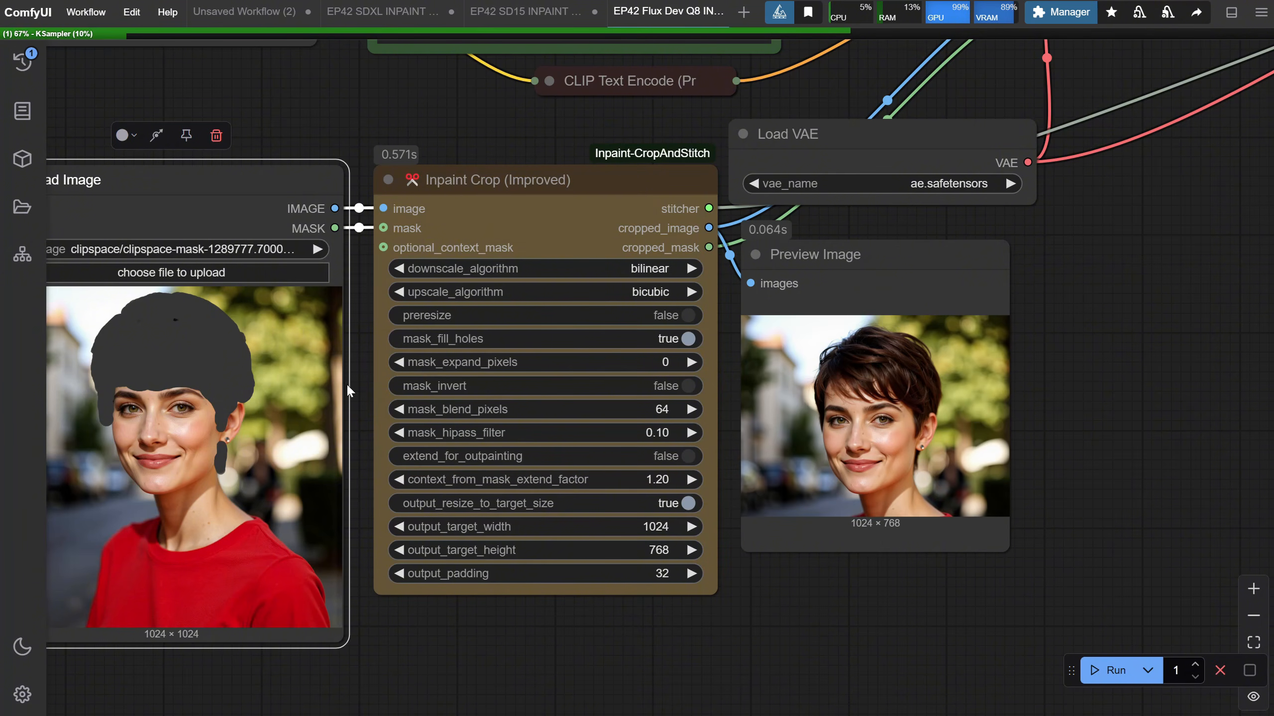
{"action": "left_click", "coordinate": [1220, 670]}
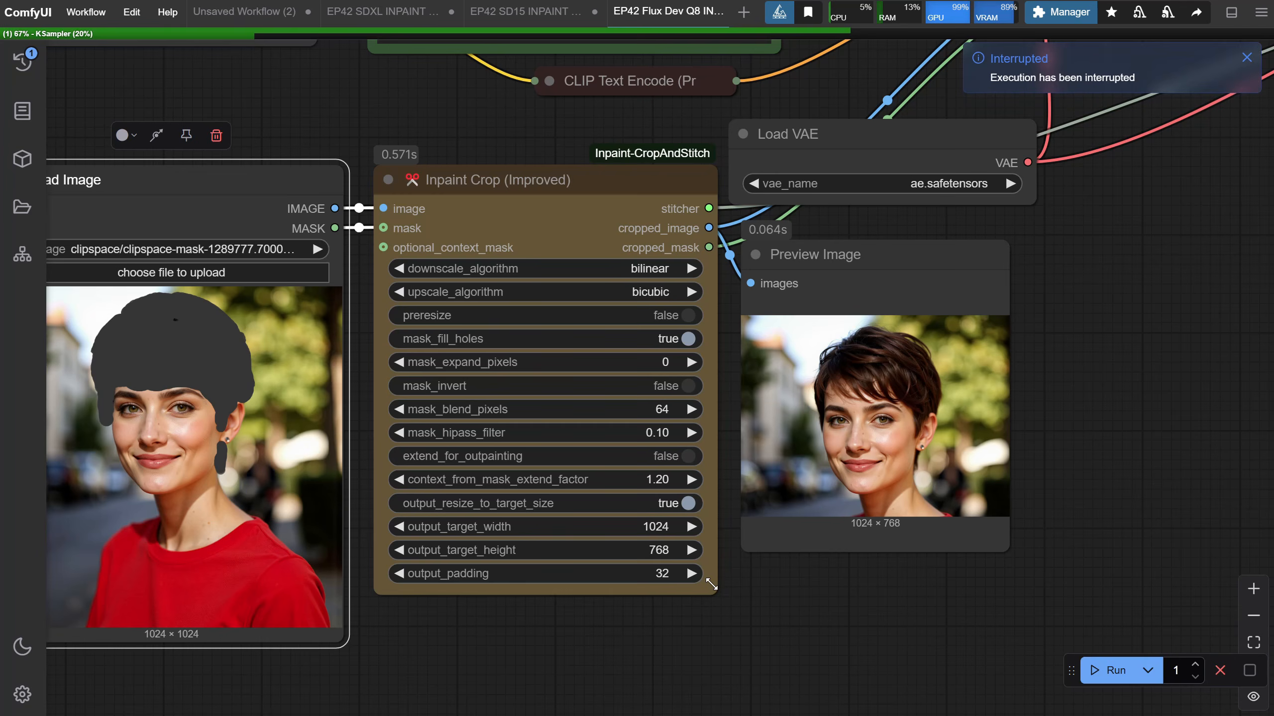
- Set output_target_height to 1024, rerun the crop preview, and switch mask_invert on and off again
{"action": "left_click", "coordinate": [657, 550]}
{"action": "type", "text": "1024"}
{"action": "key", "text": "Return"}
{"action": "left_click", "coordinate": [1108, 671]}
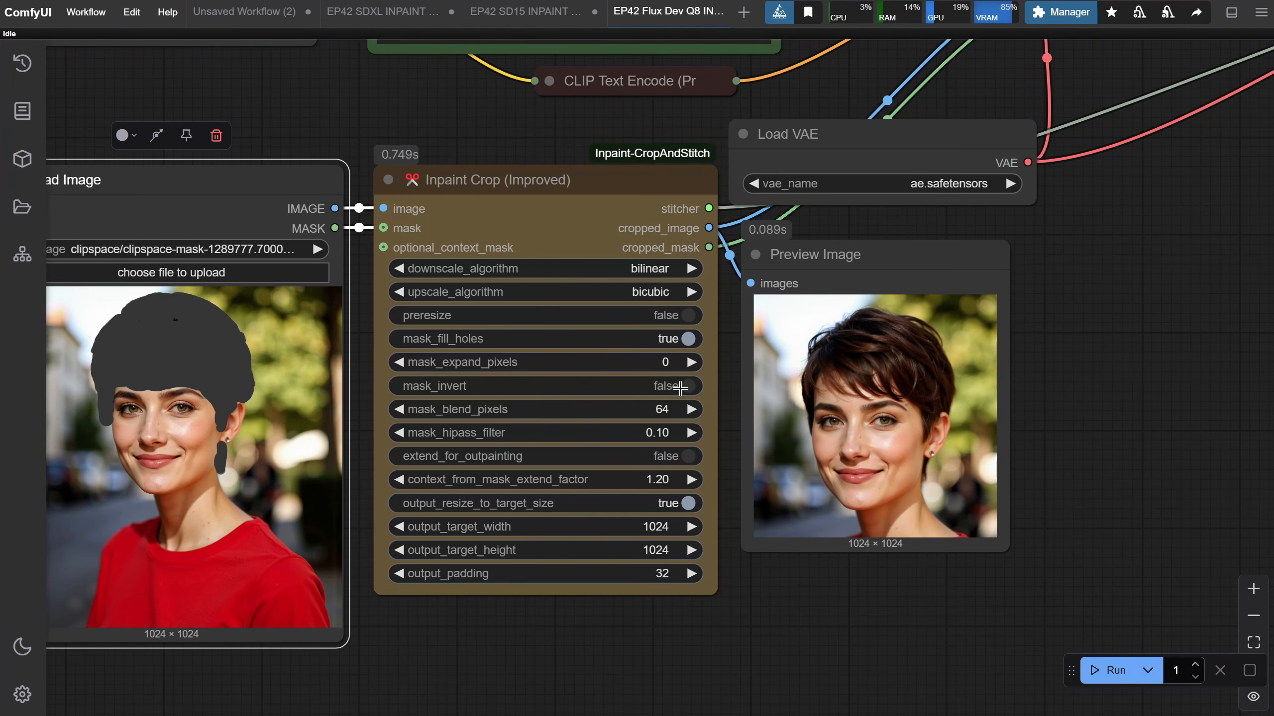
{"action": "left_click", "coordinate": [682, 387]}
{"action": "left_click", "coordinate": [688, 386]}
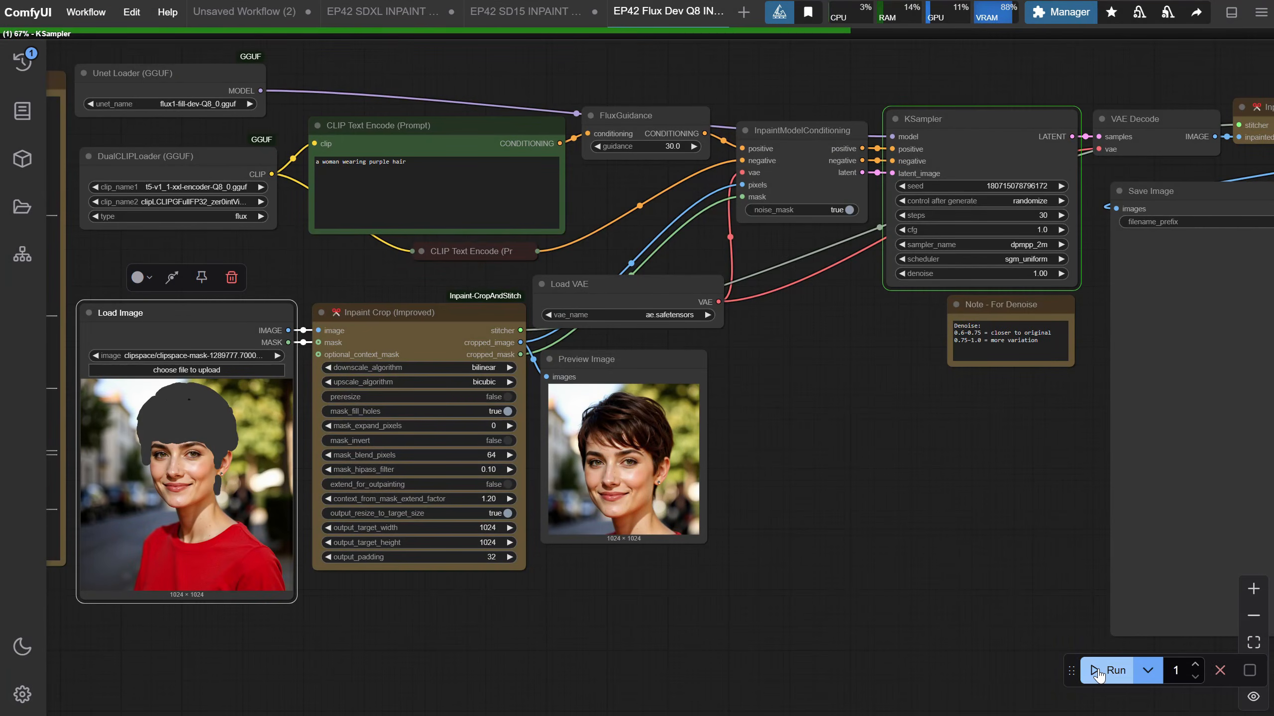
- Examine the inpainted hair and its edges up close in the Save Image node
{"action": "left_click_drag", "start_coordinate": [985, 440], "coordinate": [604, 412]}
{"action": "scroll", "coordinate": [1193, 242], "scroll_direction": "up", "scroll_amount": 3}
{"action": "scroll", "coordinate": [1189, 236], "scroll_direction": "down", "scroll_amount": 2}
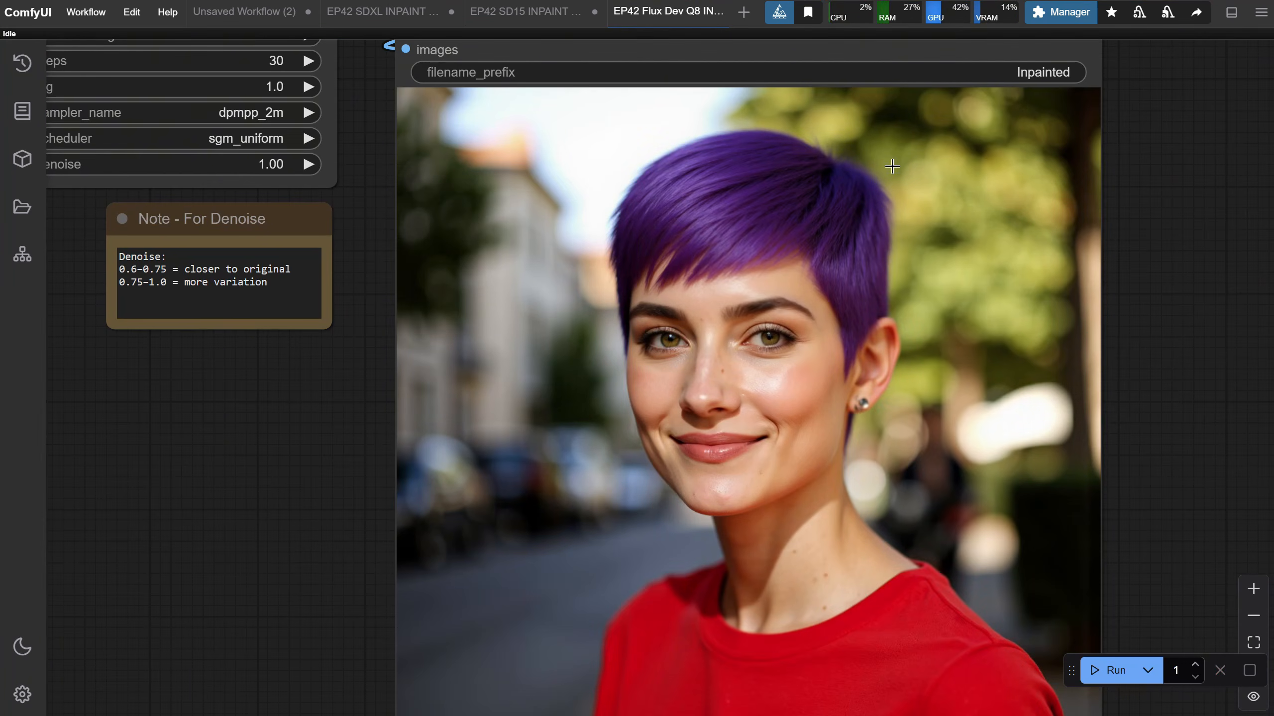
{"action": "scroll", "coordinate": [809, 271], "scroll_direction": "up", "scroll_amount": 4}
{"action": "scroll", "coordinate": [821, 260], "scroll_direction": "down", "scroll_amount": 1}
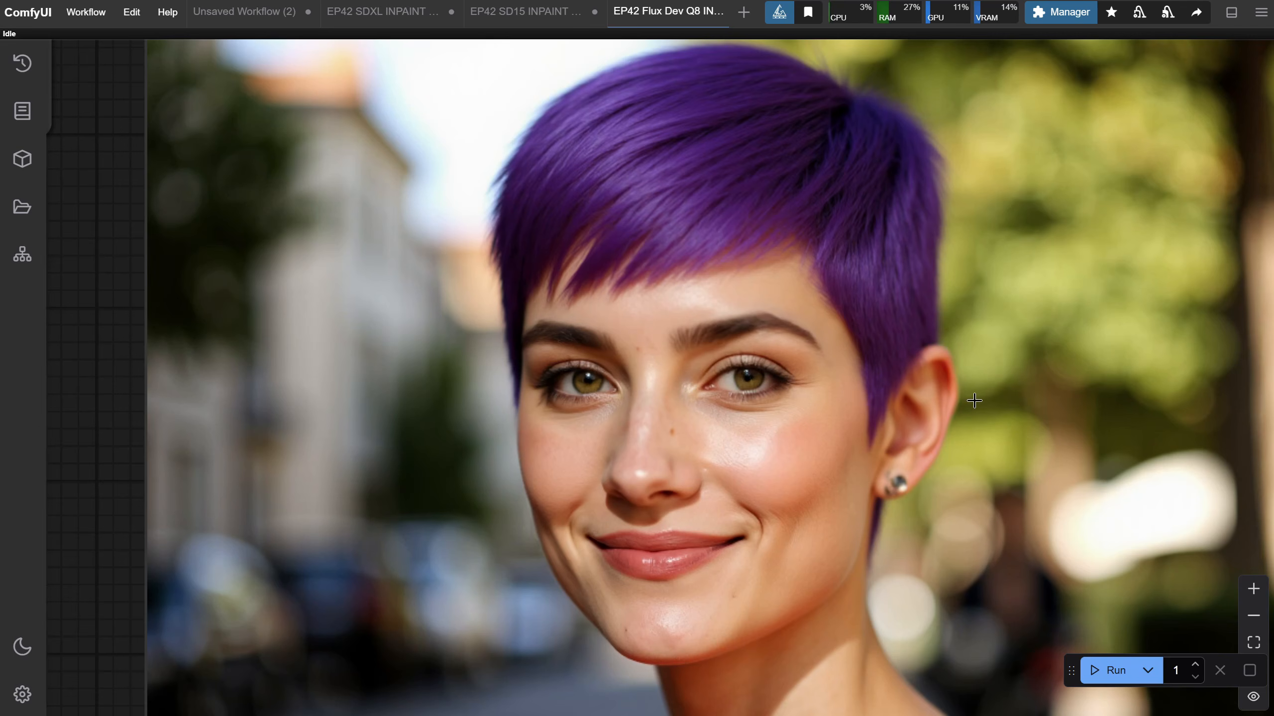
{"action": "scroll", "coordinate": [975, 400], "scroll_direction": "down", "scroll_amount": 7}
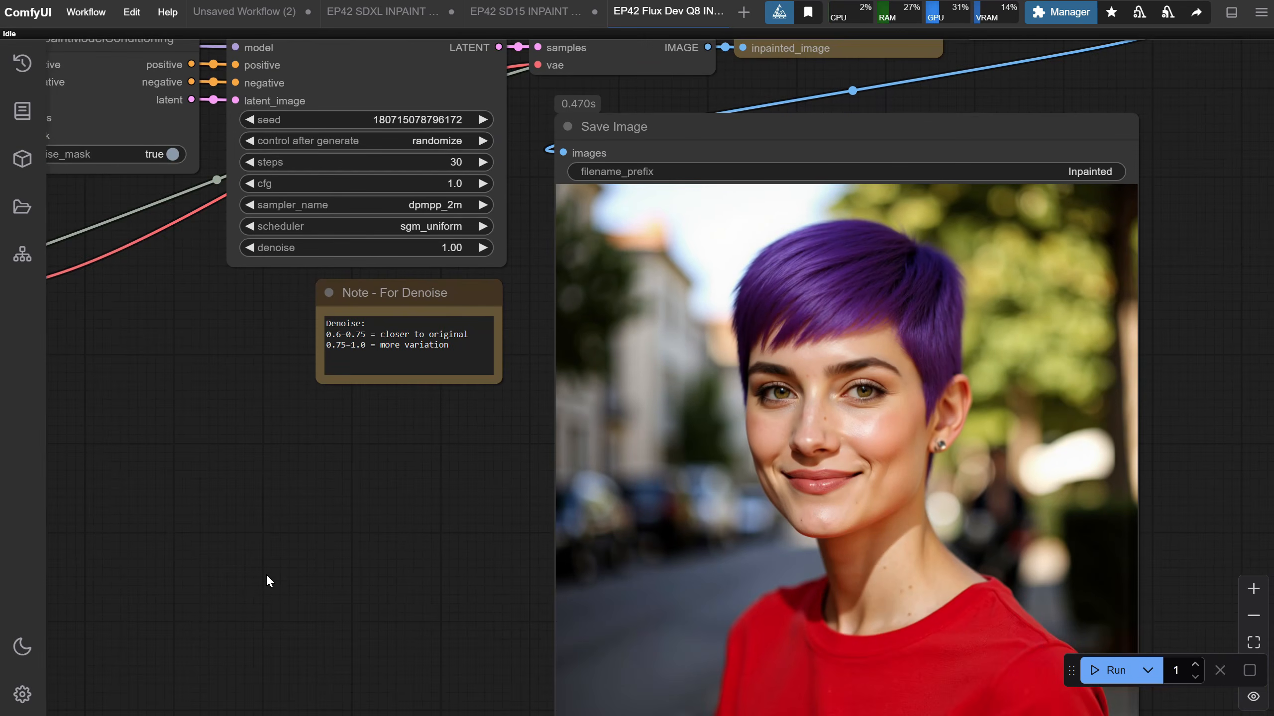
- Change the prompt to "a woman wearing curly blonde hair and black sunglasses" and run the workflow
{"action": "left_click_drag", "start_coordinate": [268, 567], "coordinate": [1022, 496]}
{"action": "left_click_drag", "start_coordinate": [391, 655], "coordinate": [267, 623]}
{"action": "left_click_drag", "start_coordinate": [843, 467], "coordinate": [768, 477]}
{"action": "left_click_drag", "start_coordinate": [701, 435], "coordinate": [983, 438]}
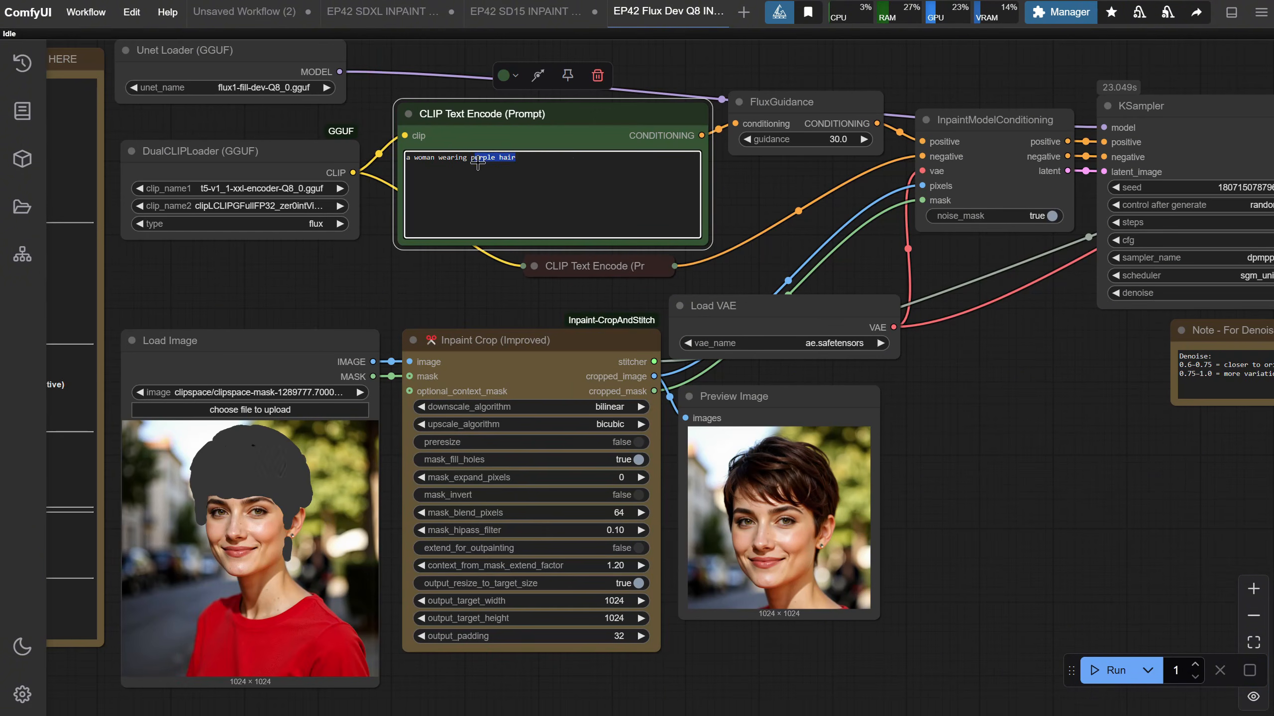
{"action": "left_click", "coordinate": [559, 158]}
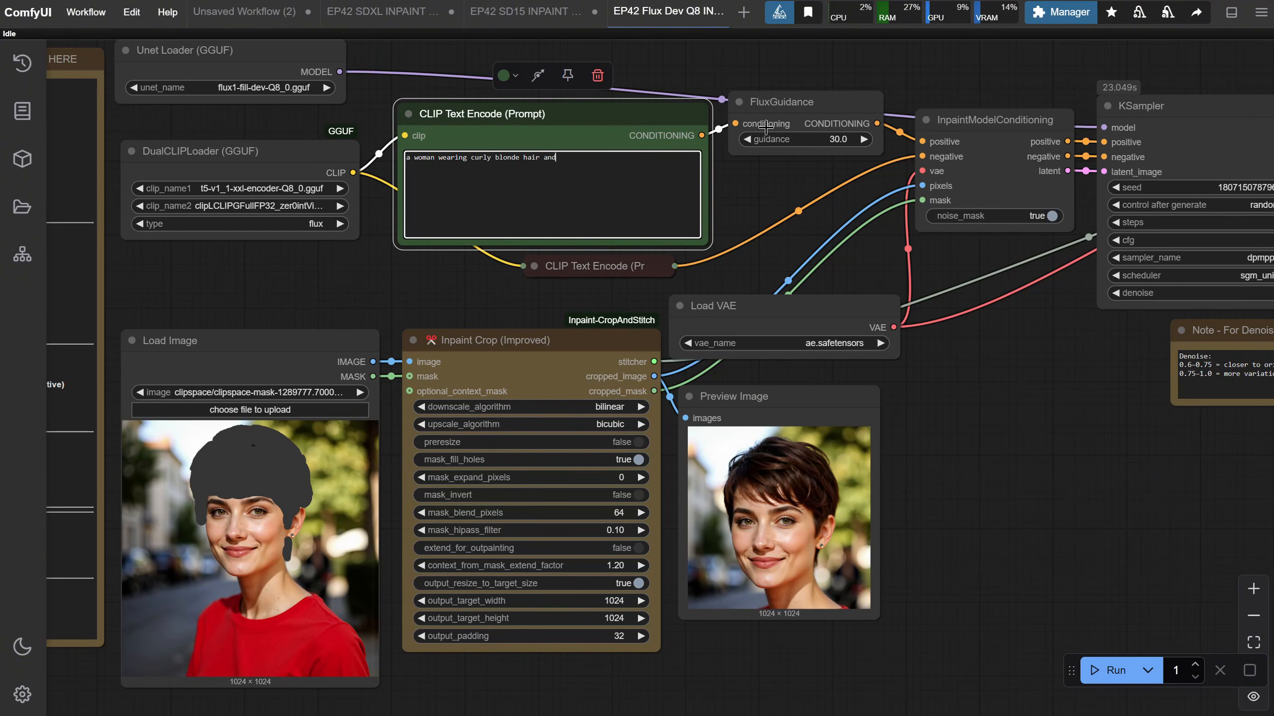
{"action": "type", "text": "black subnglasses"}
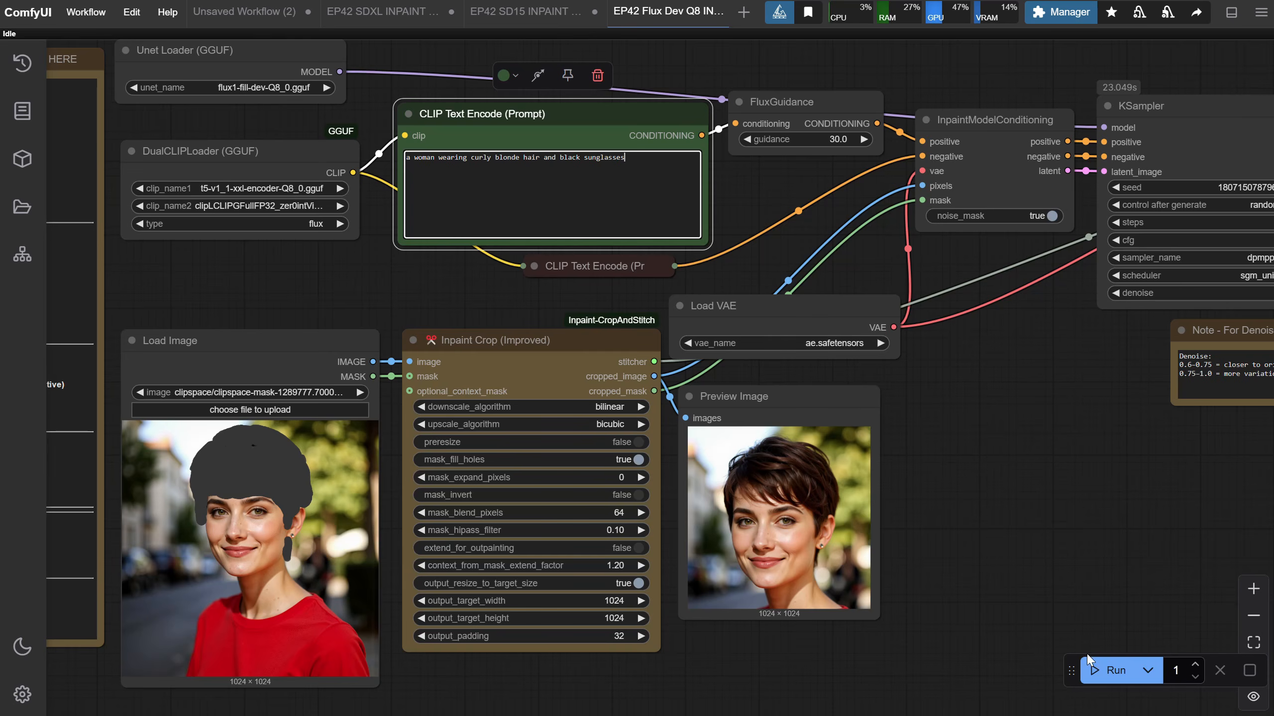
{"action": "left_click", "coordinate": [1087, 660]}
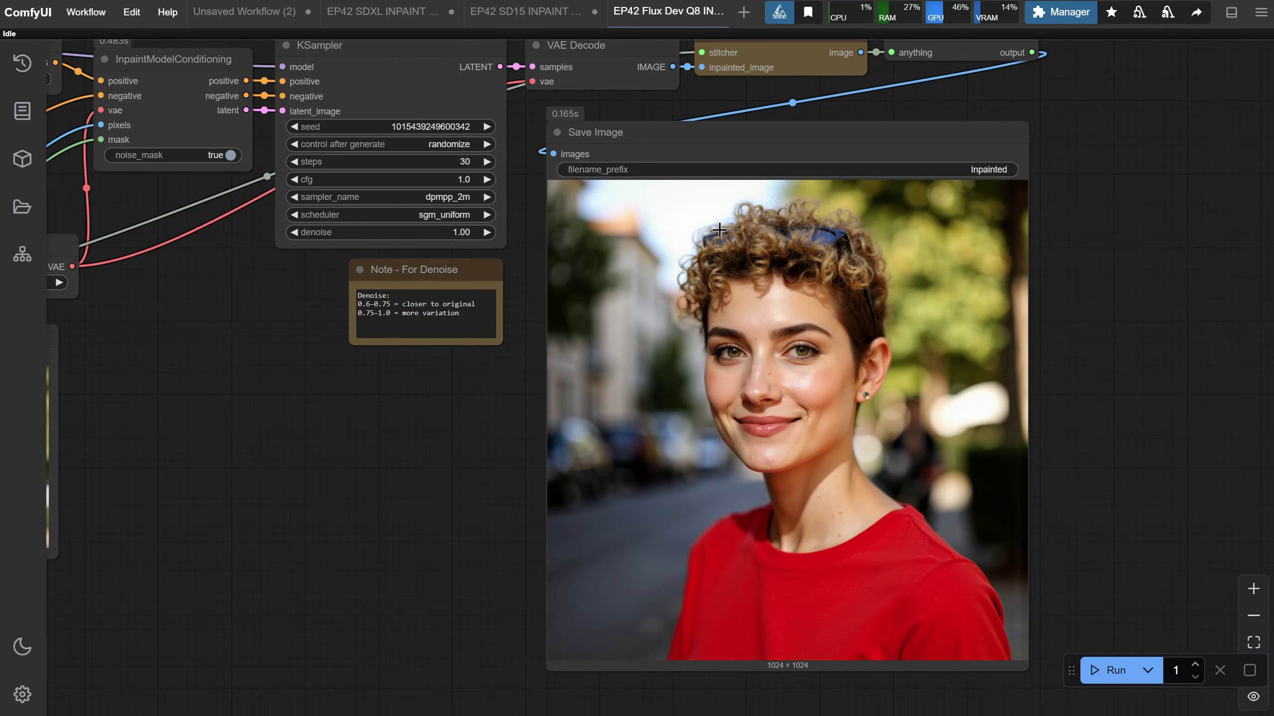
- Check the prompt execution time in the ComfyUI console, and examine the new hair and sunglasses in the saved image
{"action": "key", "text": "alt+Tab"}
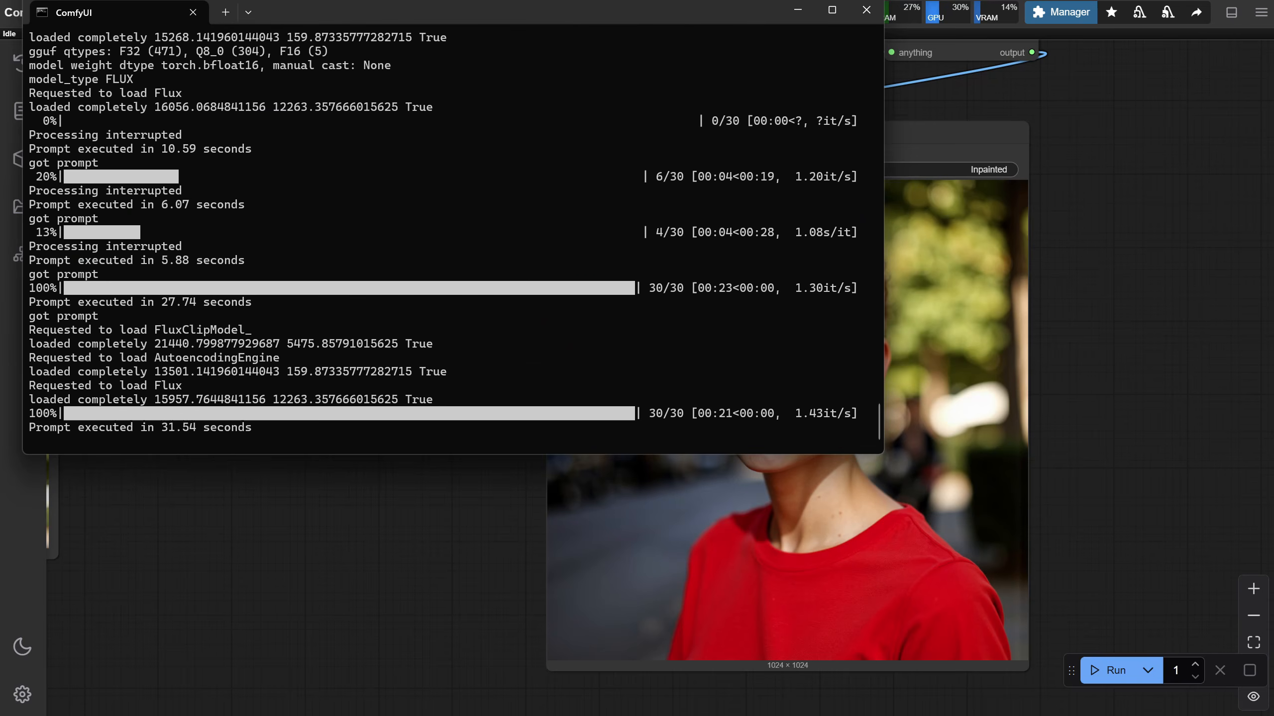
{"action": "key", "text": "alt+Tab"}
{"action": "scroll", "coordinate": [888, 216], "scroll_direction": "up", "scroll_amount": 8}
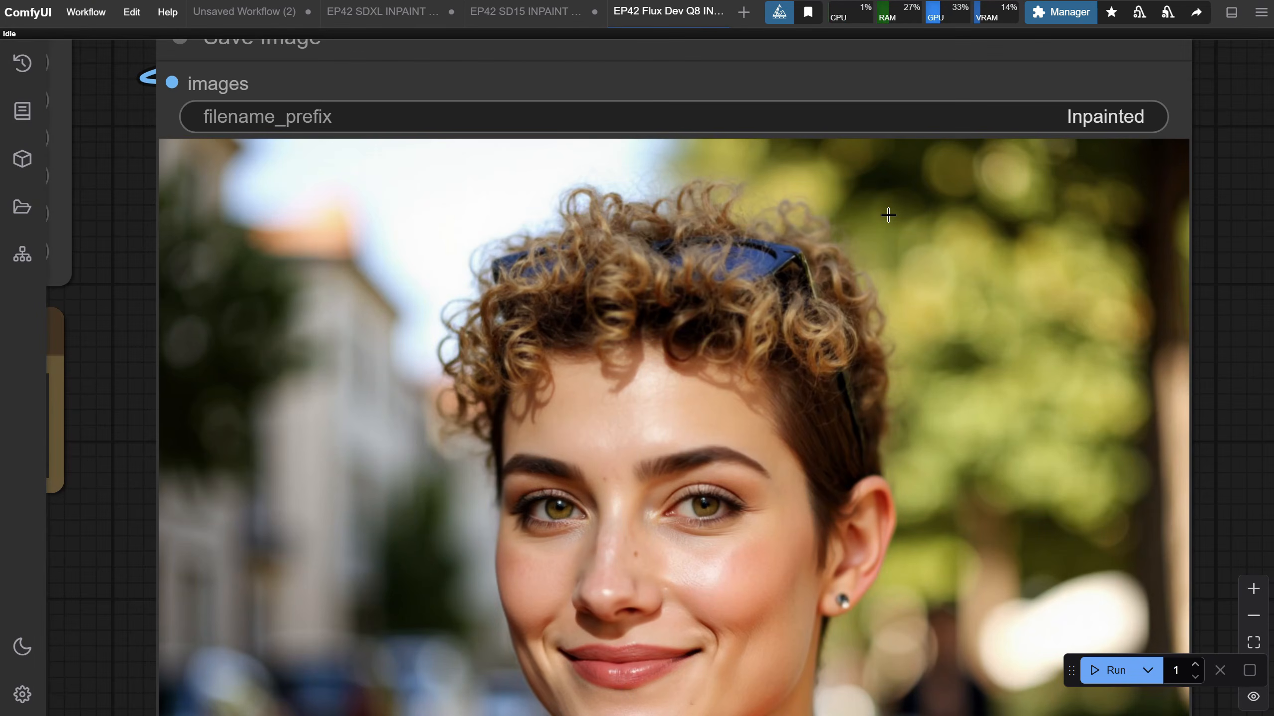
{"action": "scroll", "coordinate": [888, 216], "scroll_direction": "down", "scroll_amount": 2}
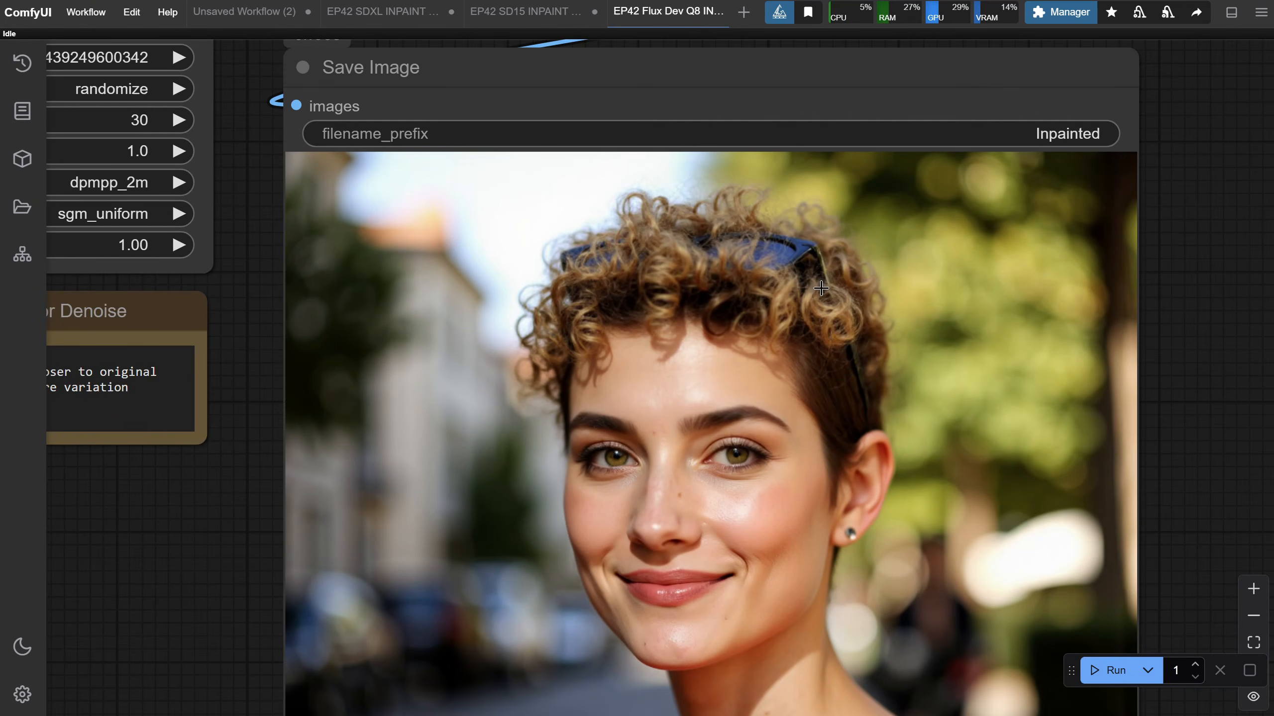
{"action": "scroll", "coordinate": [916, 285], "scroll_direction": "down", "scroll_amount": 5}
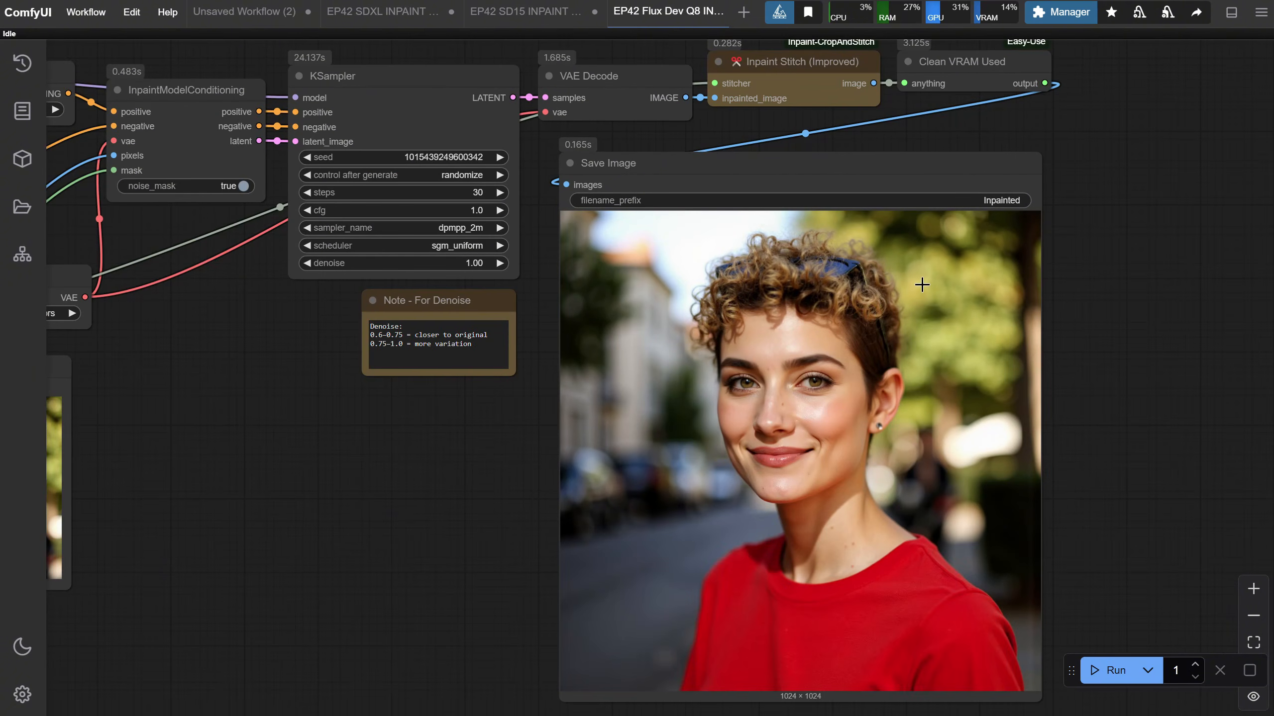
- Change the prompt to "a woman wearing blue hair"
{"action": "left_click_drag", "start_coordinate": [249, 484], "coordinate": [987, 506]}
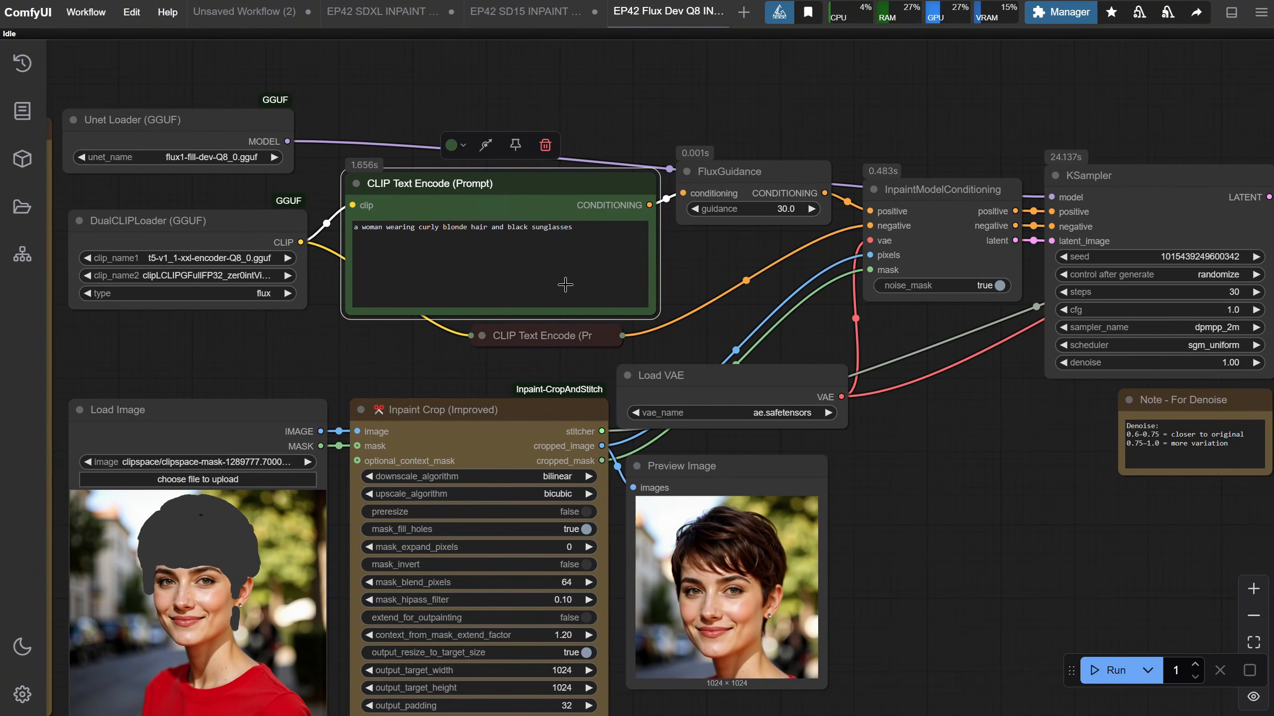
{"action": "left_click_drag", "start_coordinate": [613, 238], "coordinate": [419, 232]}
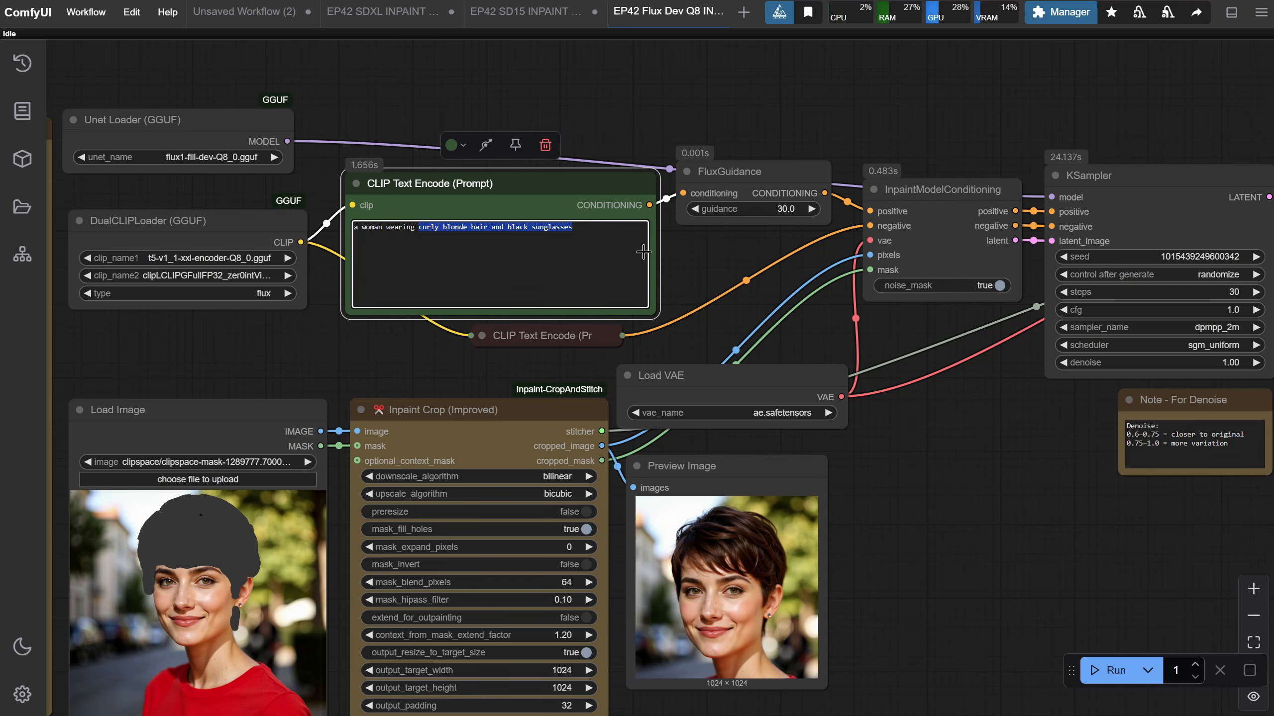
{"action": "type", "text": "blue hair"}
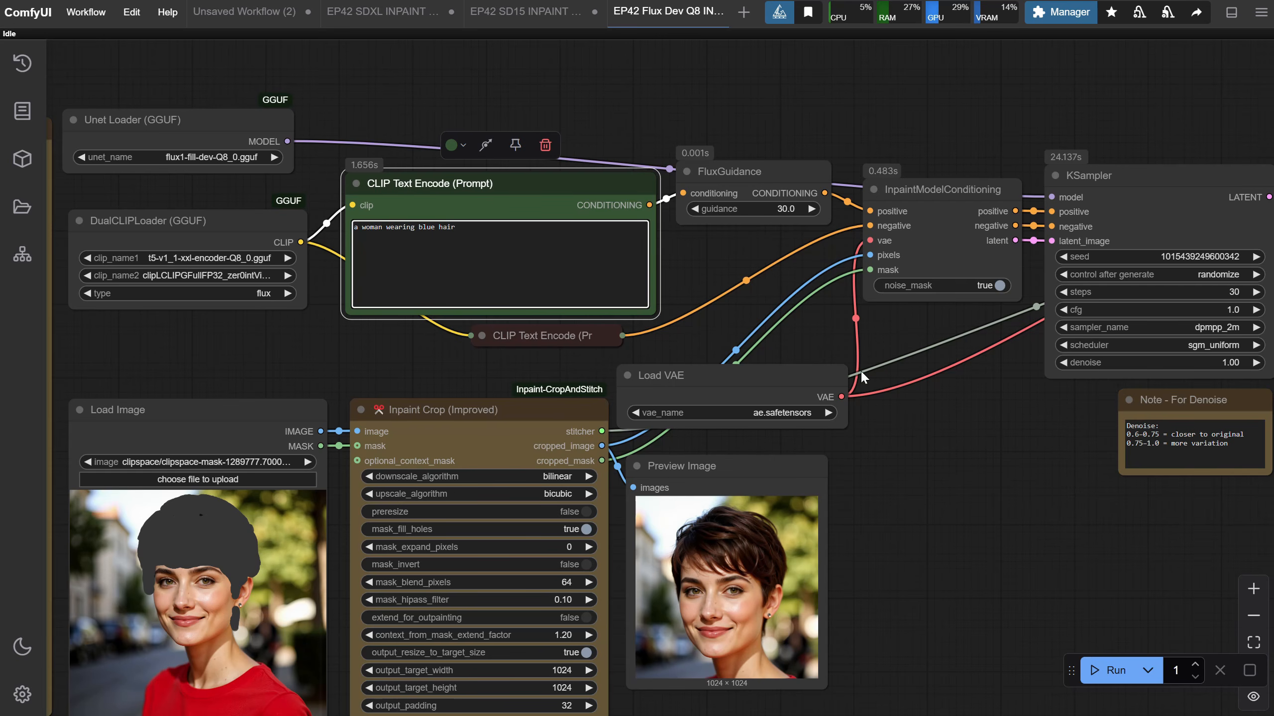
- Set the KSampler's denoise to 0.6 and run the workflow
{"action": "left_click_drag", "start_coordinate": [1021, 456], "coordinate": [461, 404]}
{"action": "scroll", "coordinate": [676, 371], "scroll_direction": "up", "scroll_amount": 4}
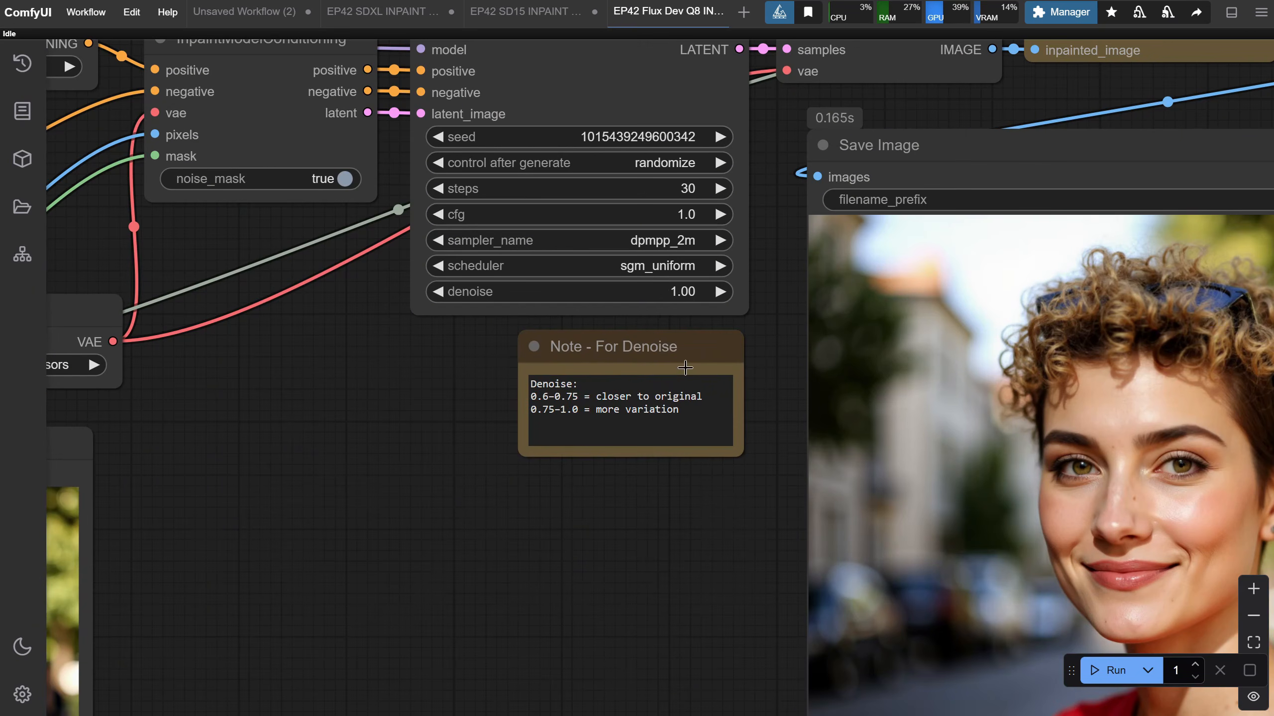
{"action": "left_click", "coordinate": [676, 290]}
{"action": "type", "text": "0.6"}
{"action": "key", "text": "Return"}
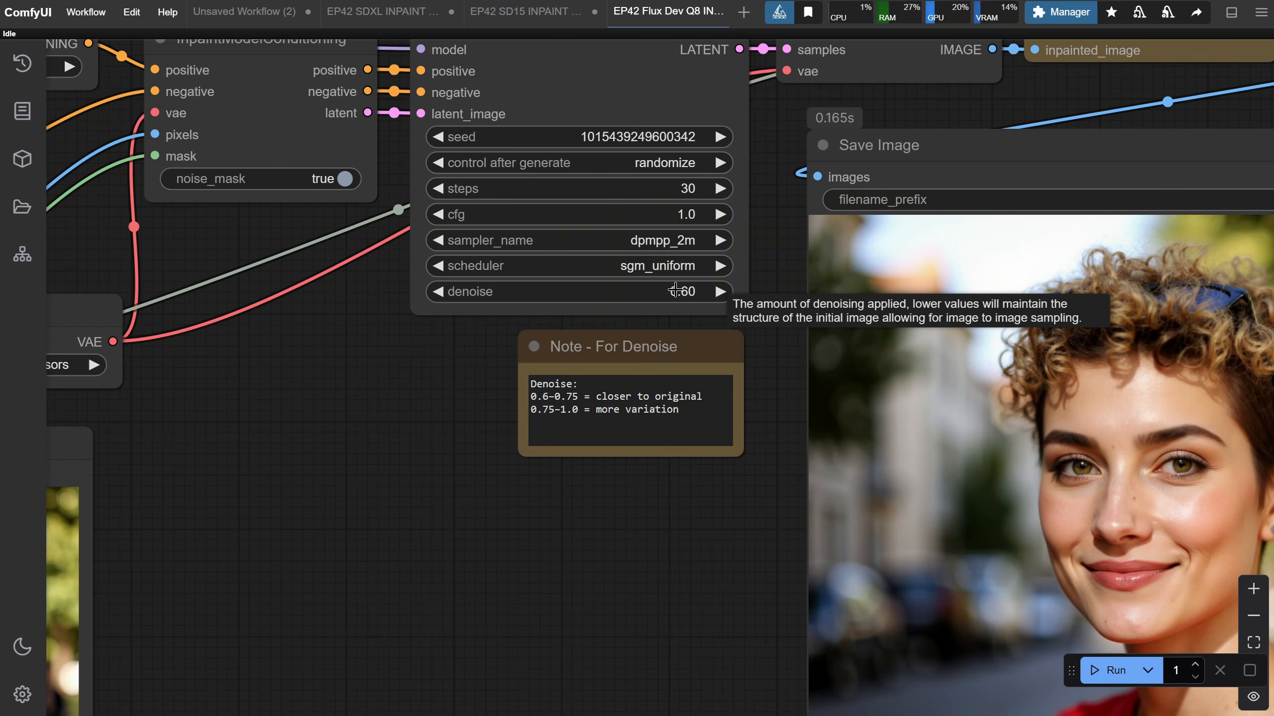
{"action": "left_click", "coordinate": [1114, 672]}
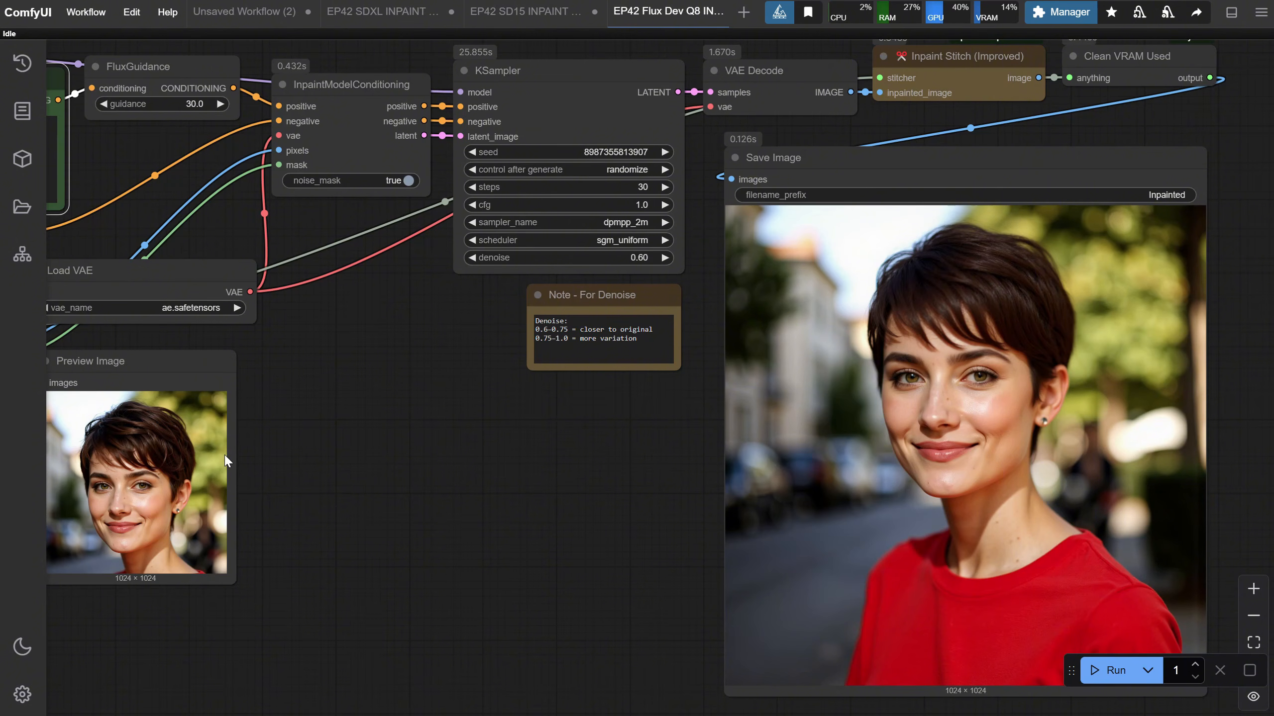
- Set the KSampler's denoise to 0.75 for another test of the blue hair prompt
{"action": "left_click", "coordinate": [643, 258]}
{"action": "type", "text": "0.75"}
{"action": "key", "text": "Return"}
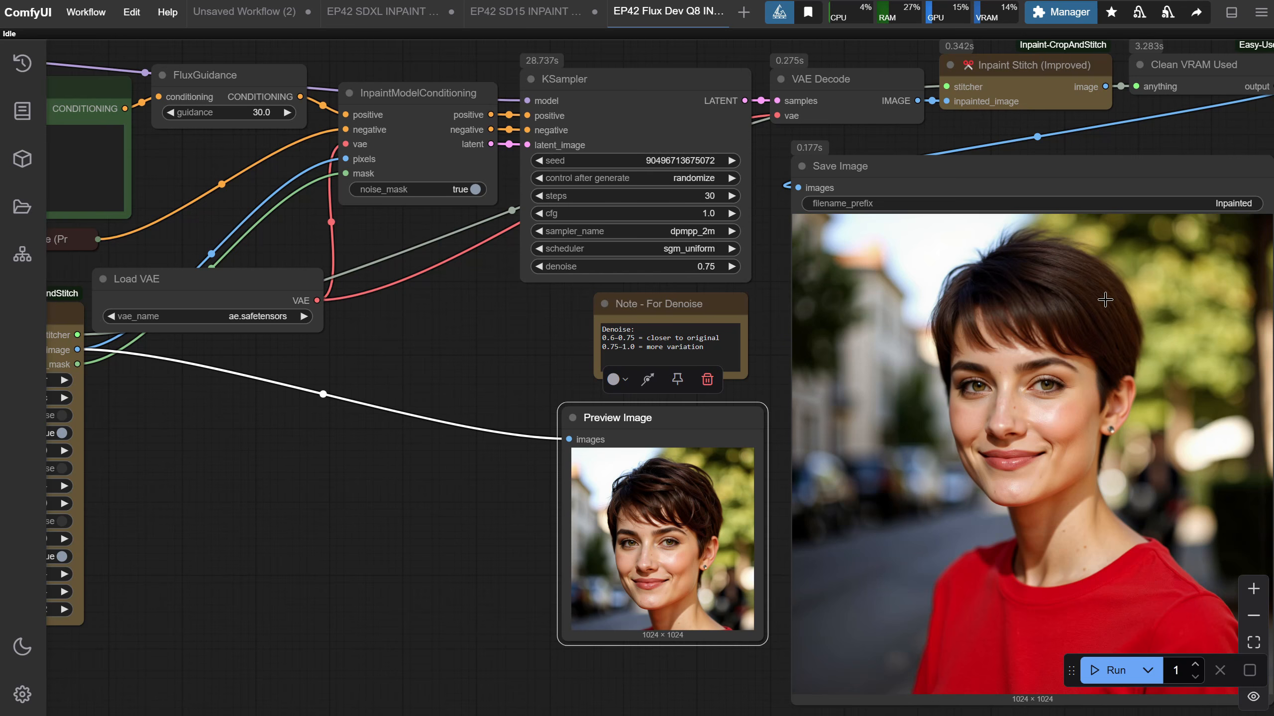
- Raise the KSampler's denoise to 0.85
{"action": "left_click_drag", "start_coordinate": [476, 370], "coordinate": [432, 361]}
{"action": "left_click", "coordinate": [687, 286]}
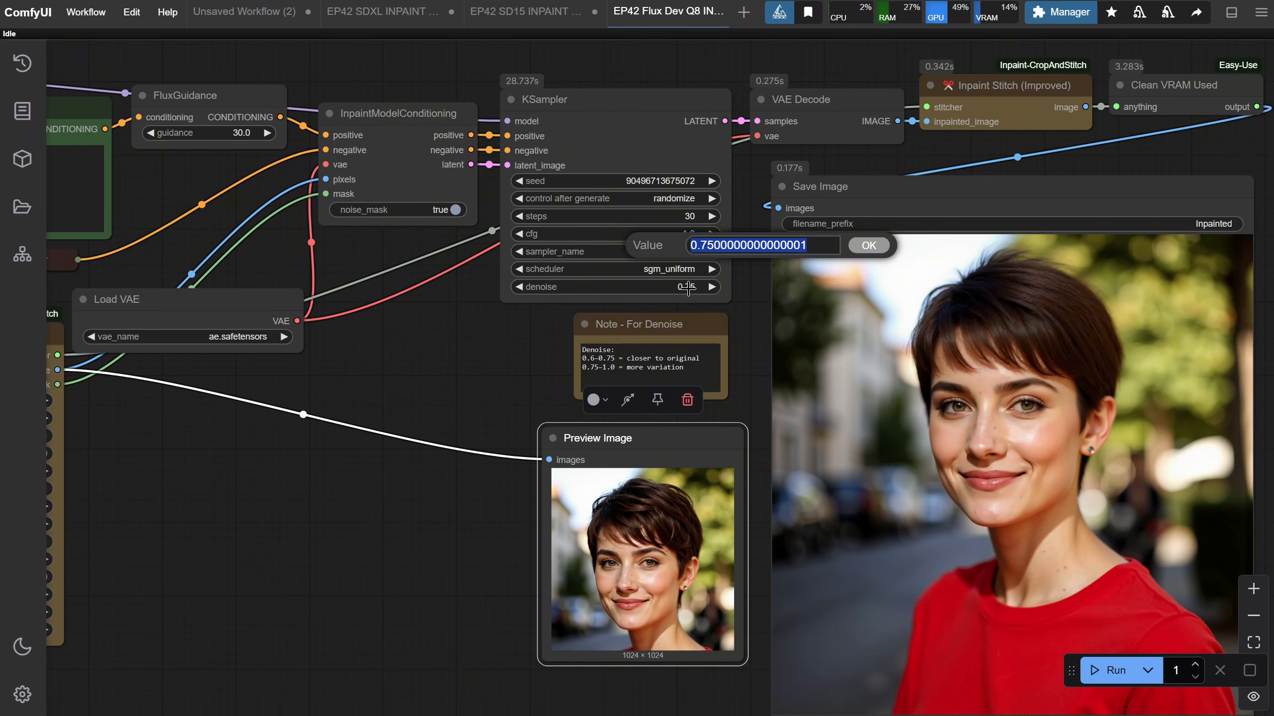
{"action": "type", "text": "0.85"}
{"action": "key", "text": "Return"}
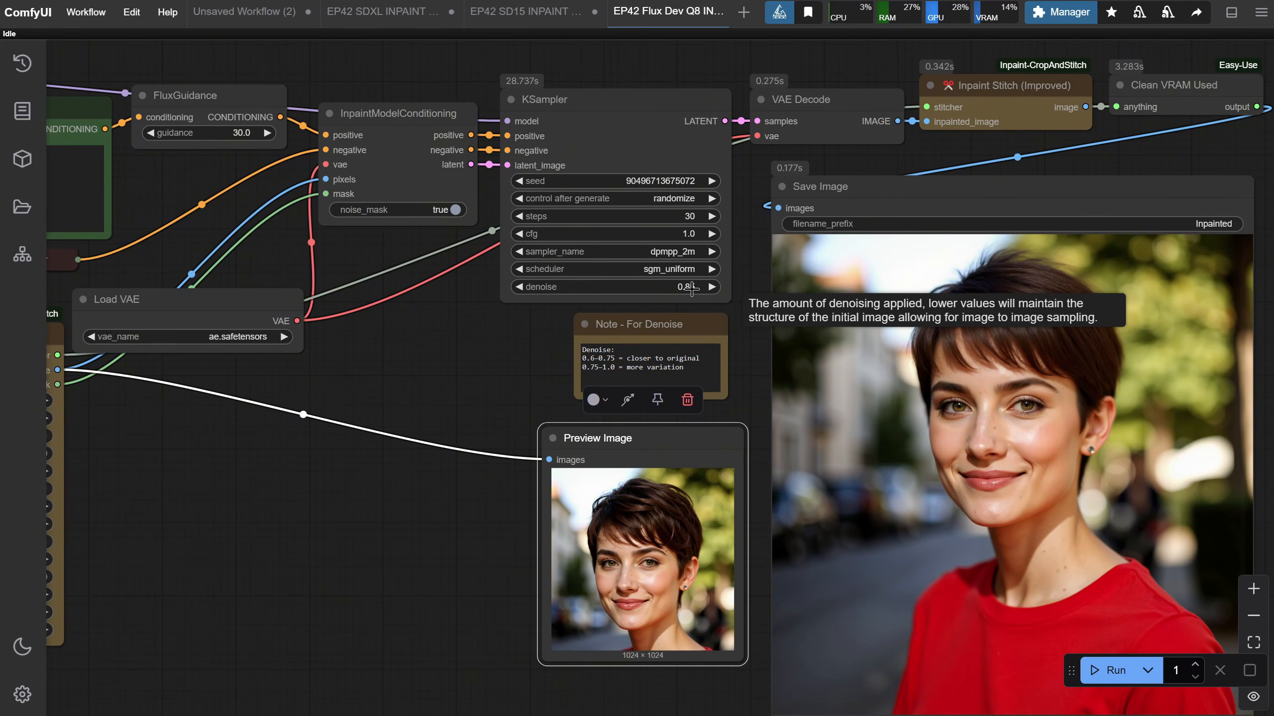
- Run the blue hair test, set the KSampler's denoise to 0.95 and run the workflow again
{"action": "left_click", "coordinate": [1108, 680]}
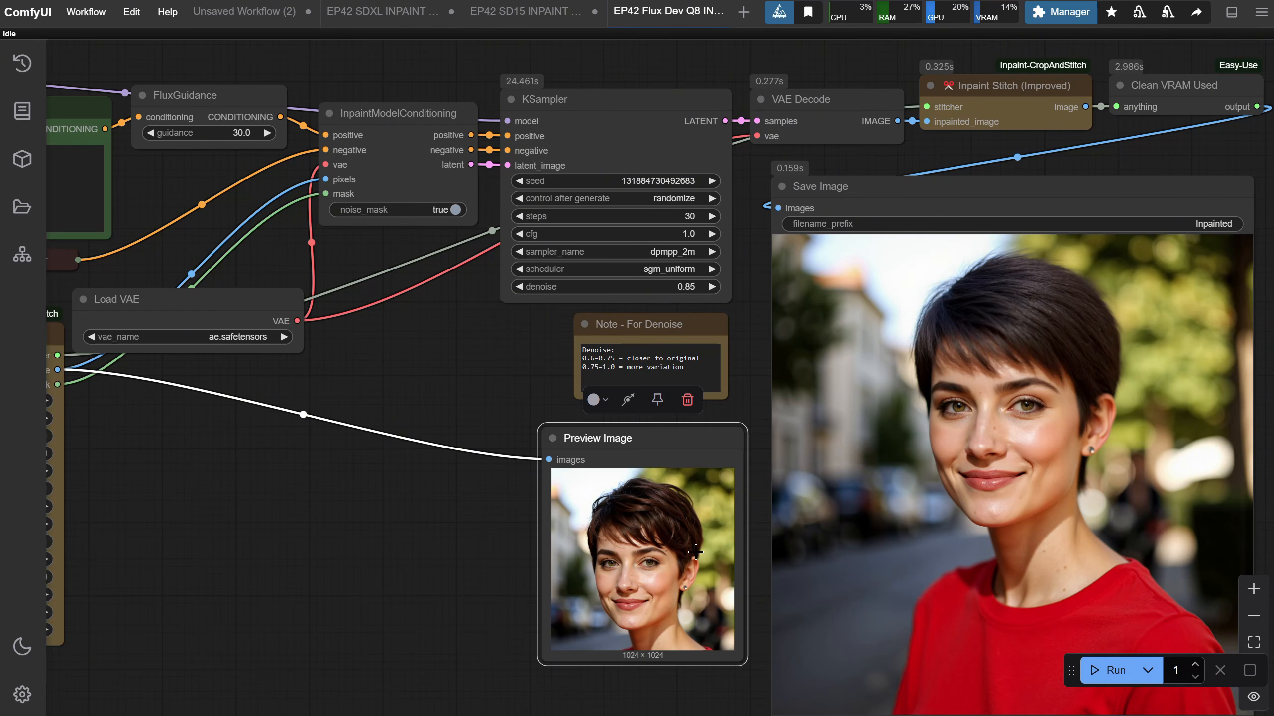
{"action": "left_click", "coordinate": [683, 286]}
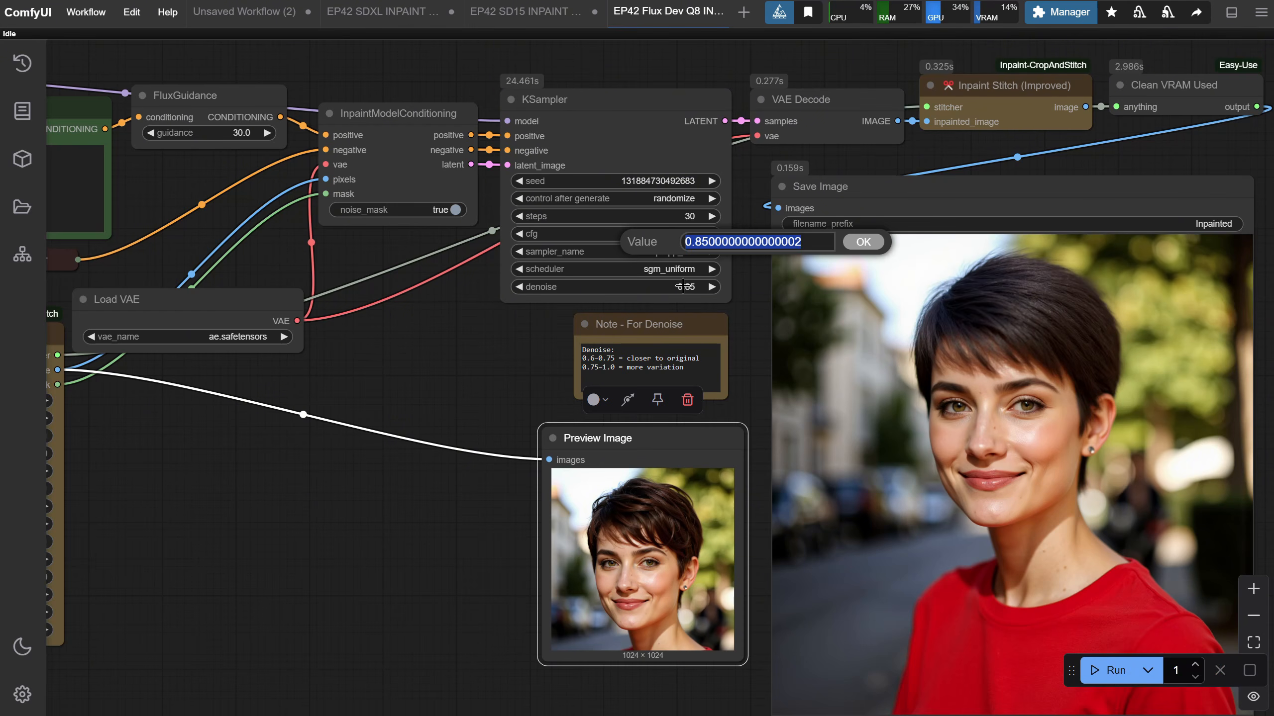
{"action": "type", "text": "0."}
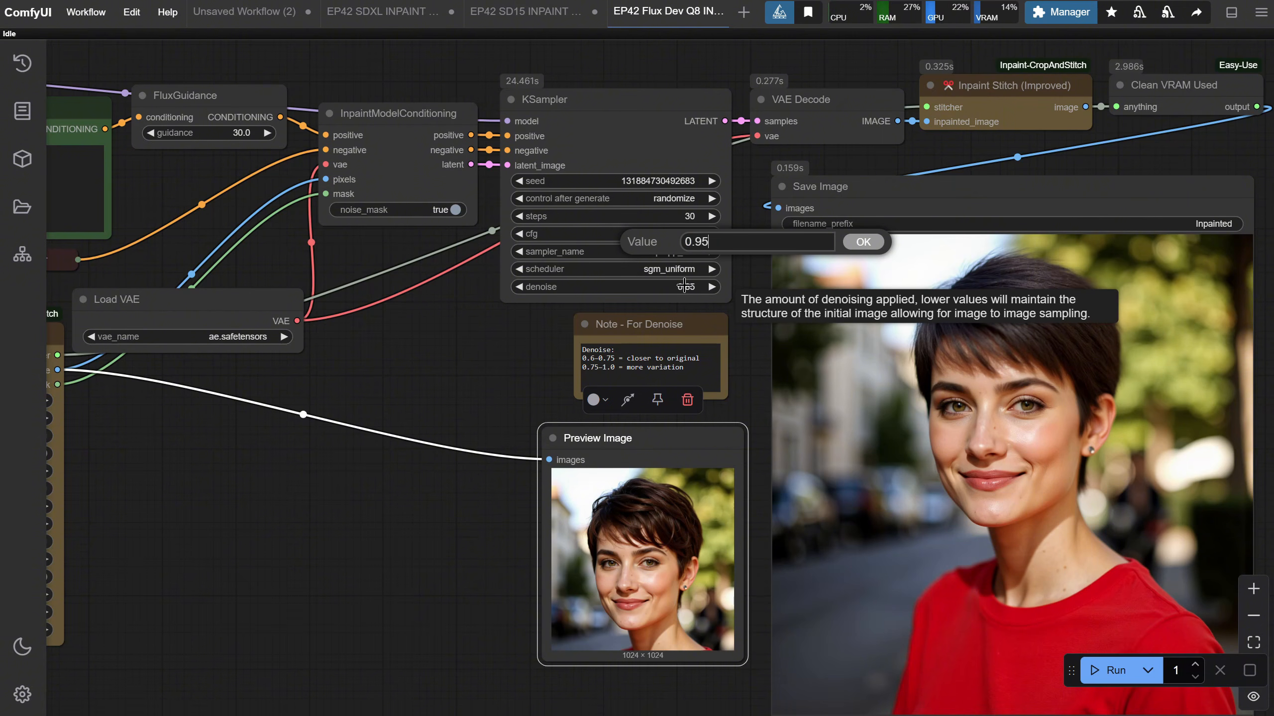
{"action": "type", "text": "95"}
{"action": "key", "text": "Return"}
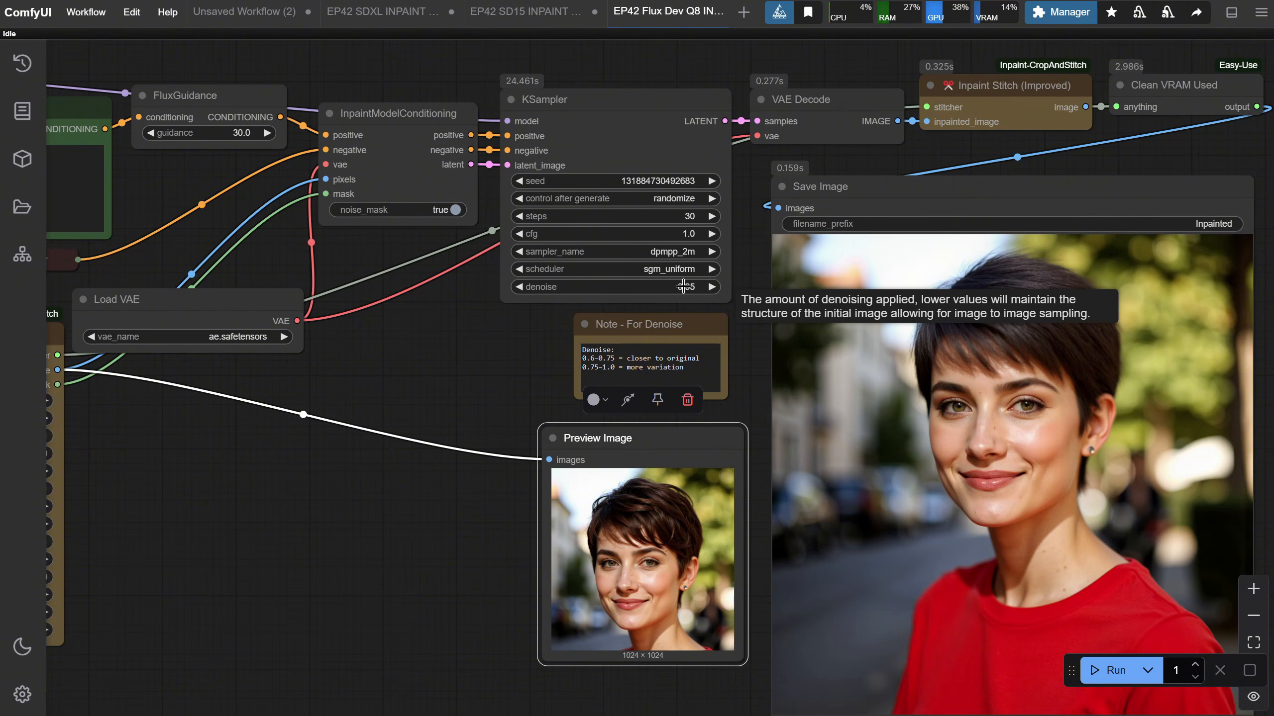
{"action": "left_click", "coordinate": [1110, 671]}
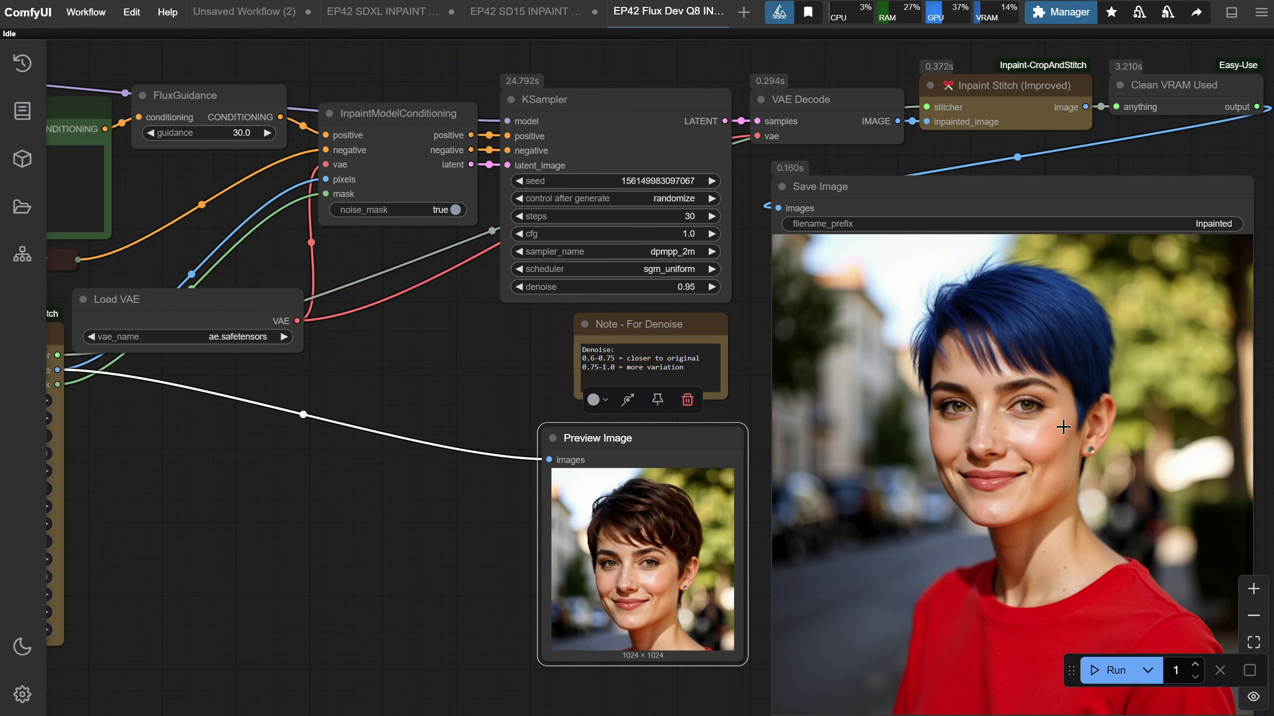
- Set the KSampler's denoise to 1 and run the workflow
{"action": "left_click", "coordinate": [687, 287]}
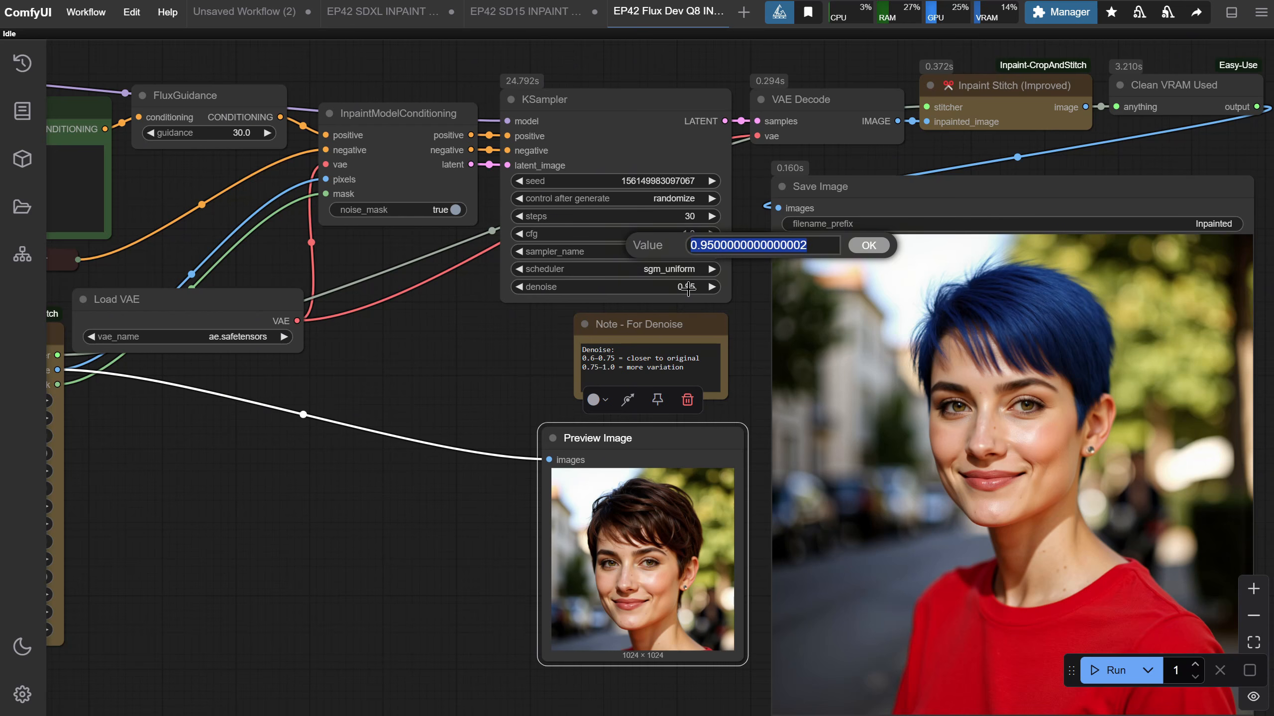
{"action": "type", "text": "1"}
{"action": "key", "text": "Return"}
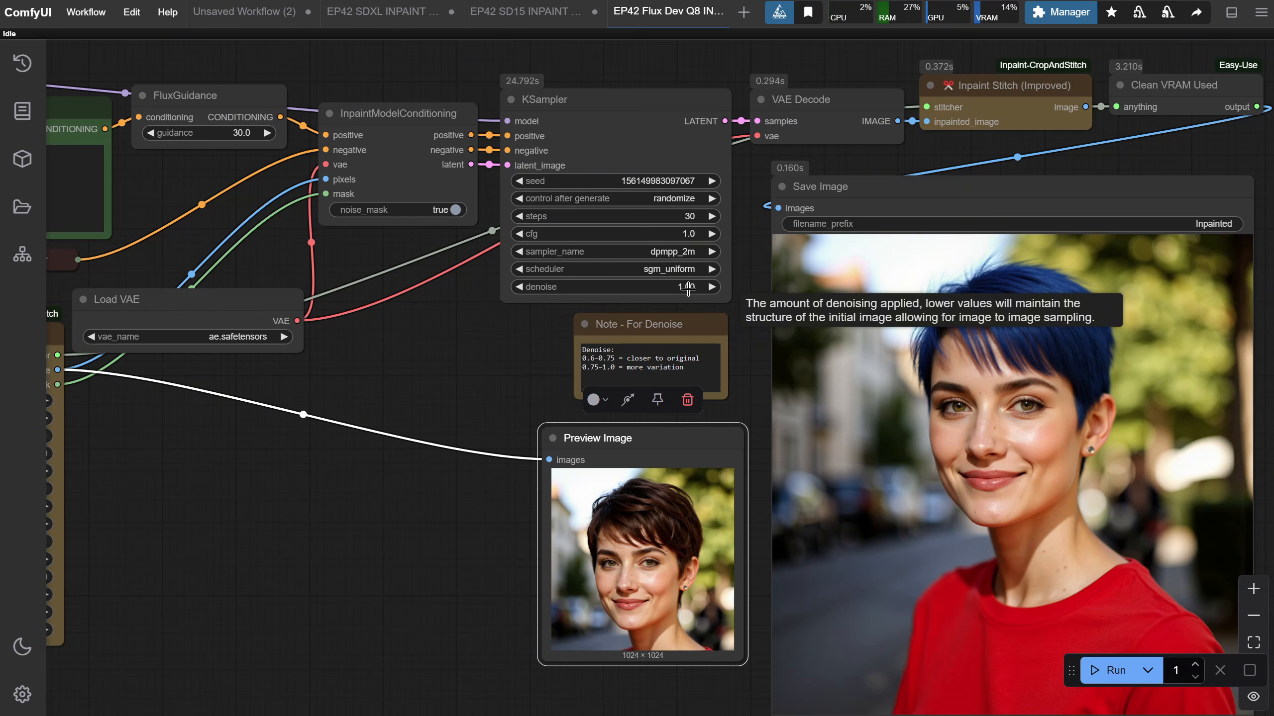
{"action": "left_click", "coordinate": [1107, 670]}
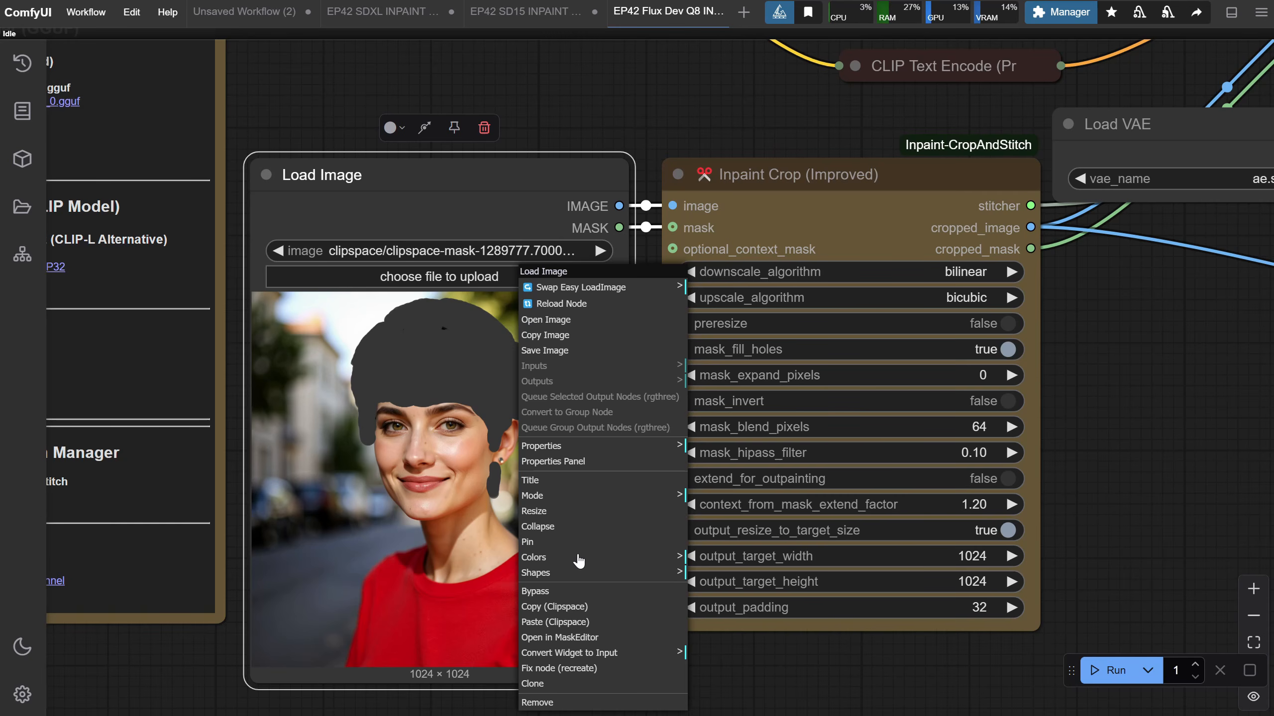
- Extend the loaded image's hair mask outward and up to the image's upper edge with a thicker brush, and save it
{"action": "left_click", "coordinate": [572, 638]}
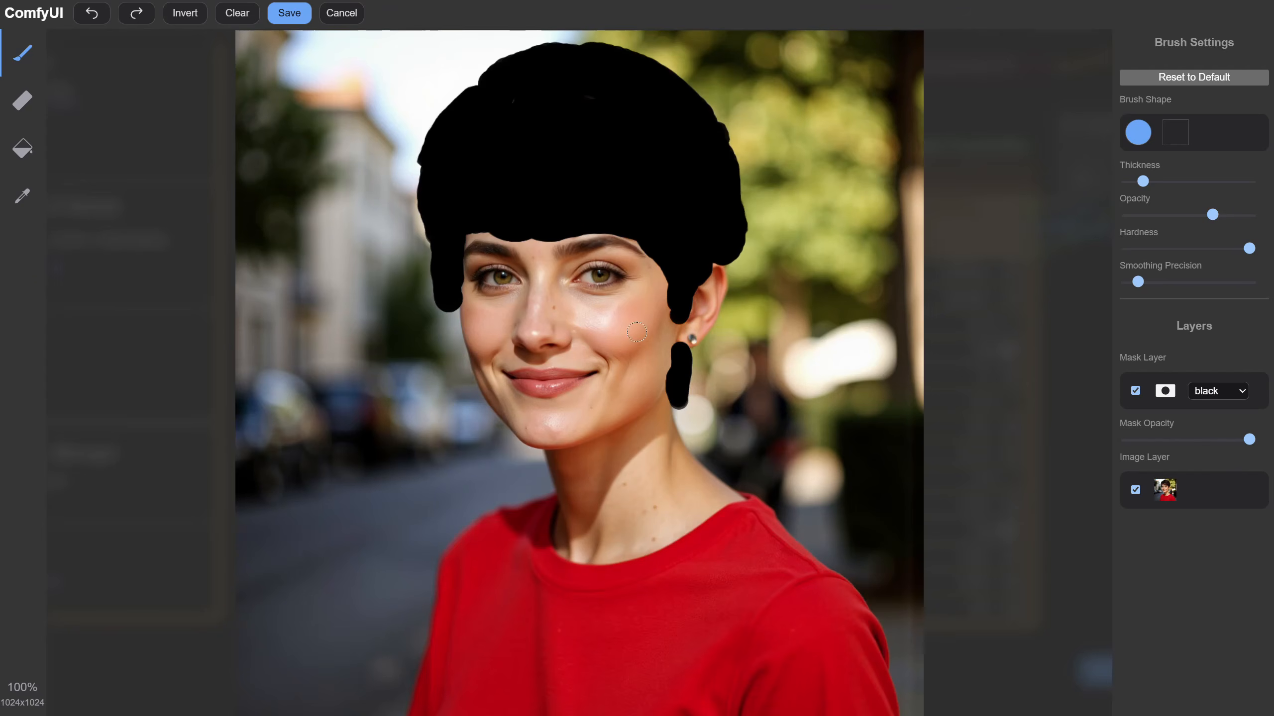
{"action": "scroll", "coordinate": [615, 279], "scroll_direction": "down", "scroll_amount": 3}
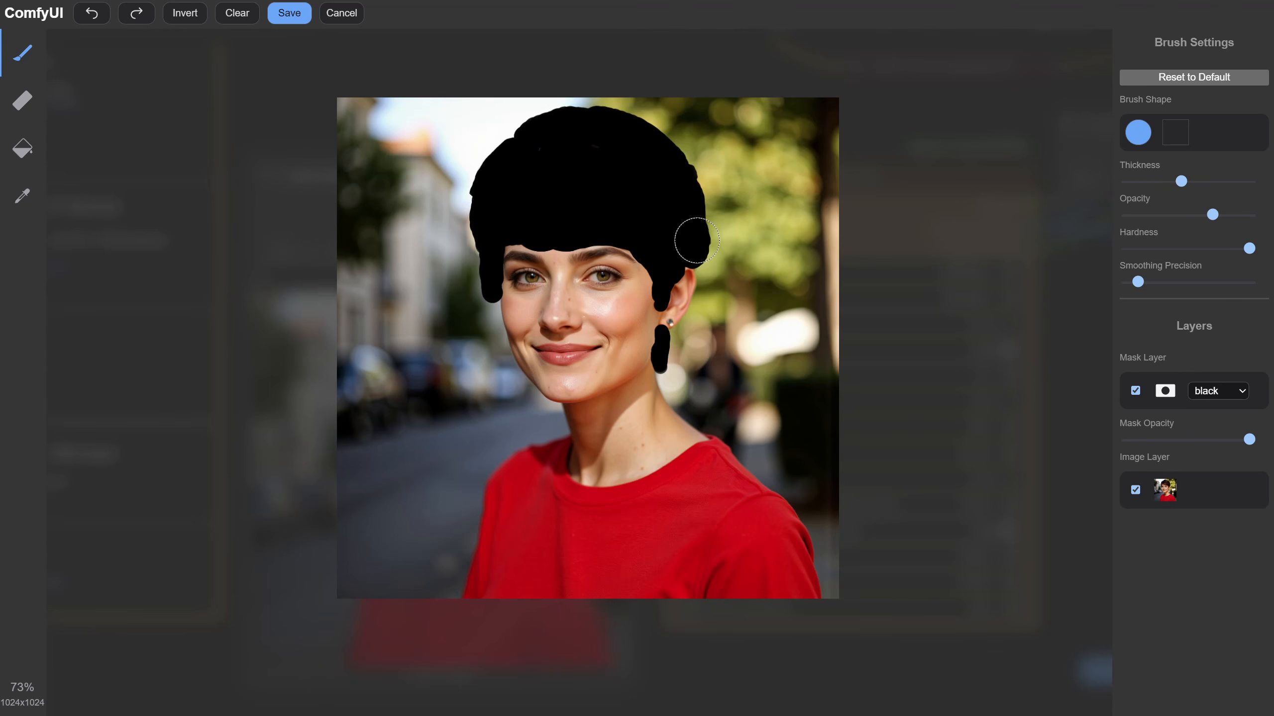
{"action": "mouse_move", "coordinate": [691, 233]}
{"action": "left_mouse_down"}
{"action": "mouse_move", "coordinate": [727, 168]}
{"action": "mouse_move", "coordinate": [664, 151]}
{"action": "mouse_move", "coordinate": [688, 142]}
{"action": "mouse_move", "coordinate": [700, 156]}
{"action": "mouse_move", "coordinate": [604, 120]}
{"action": "mouse_move", "coordinate": [506, 143]}
{"action": "mouse_move", "coordinate": [467, 217]}
{"action": "mouse_move", "coordinate": [471, 245]}
{"action": "mouse_move", "coordinate": [463, 212]}
{"action": "mouse_move", "coordinate": [490, 110]}
{"action": "mouse_move", "coordinate": [703, 110]}
{"action": "mouse_move", "coordinate": [720, 128]}
{"action": "mouse_move", "coordinate": [710, 182]}
{"action": "mouse_move", "coordinate": [722, 188]}
{"action": "mouse_move", "coordinate": [733, 116]}
{"action": "left_mouse_up"}
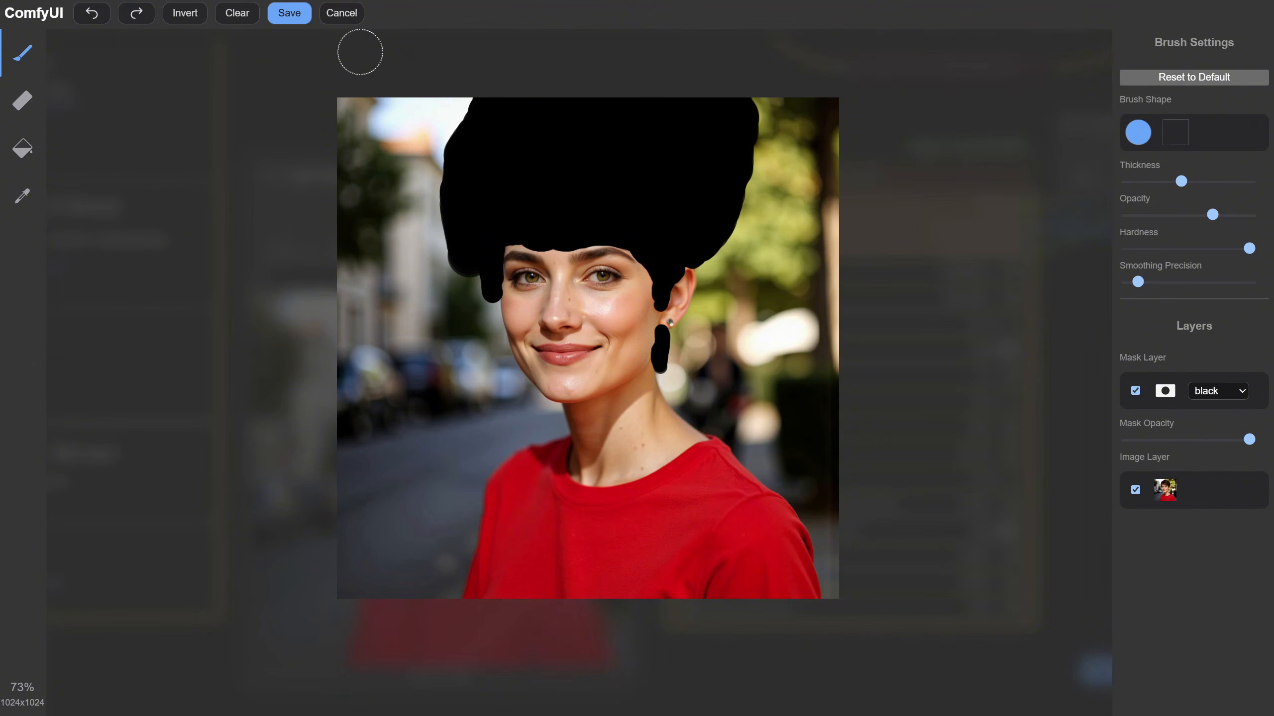
{"action": "left_click", "coordinate": [290, 20]}
- Change the prompt to "a woman wearing black hair and a purple vintage hair with a feather" and run the workflow
{"action": "left_click_drag", "start_coordinate": [742, 223], "coordinate": [687, 223]}
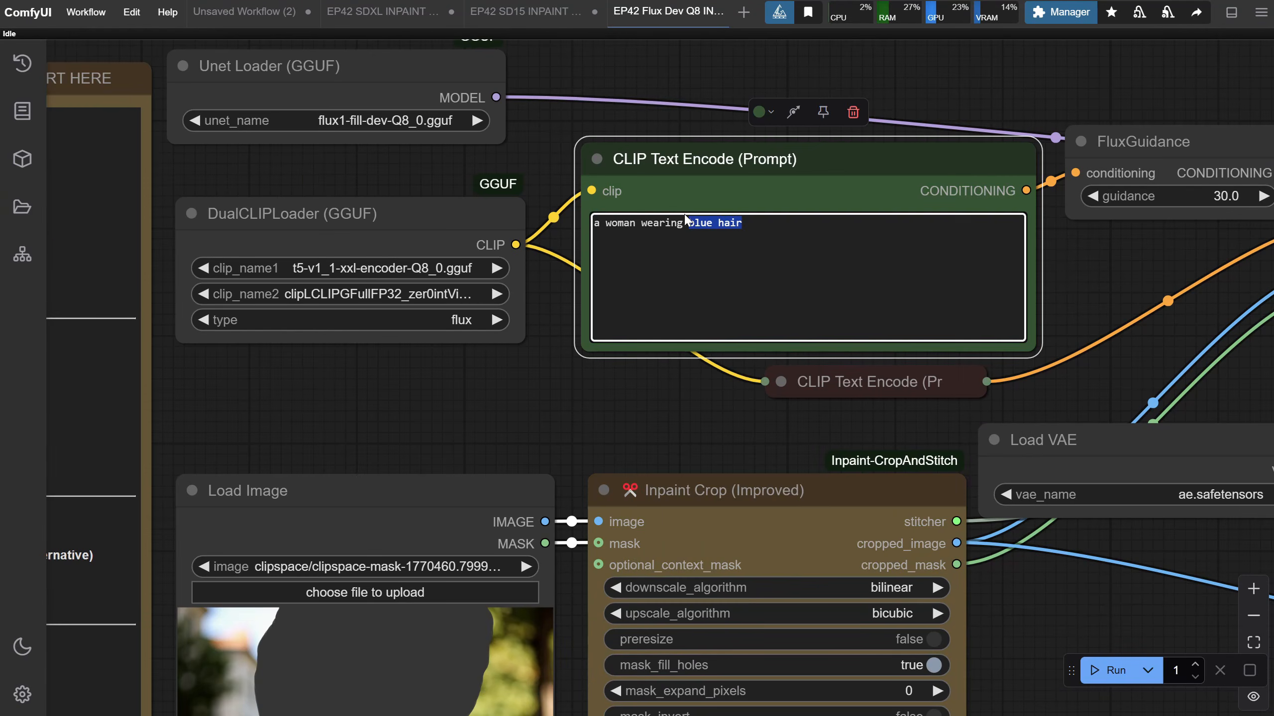
{"action": "type", "text": "black hair and a purp"}
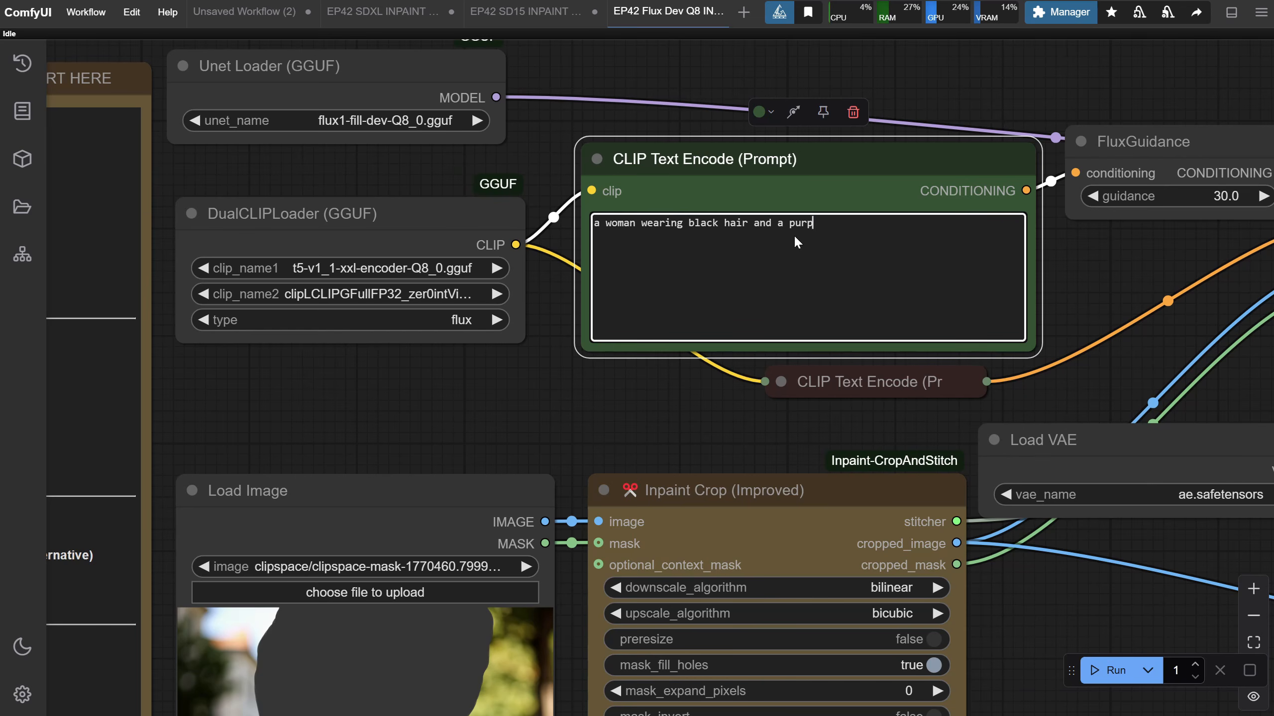
{"action": "type", "text": "le vintage hair with a feather"}
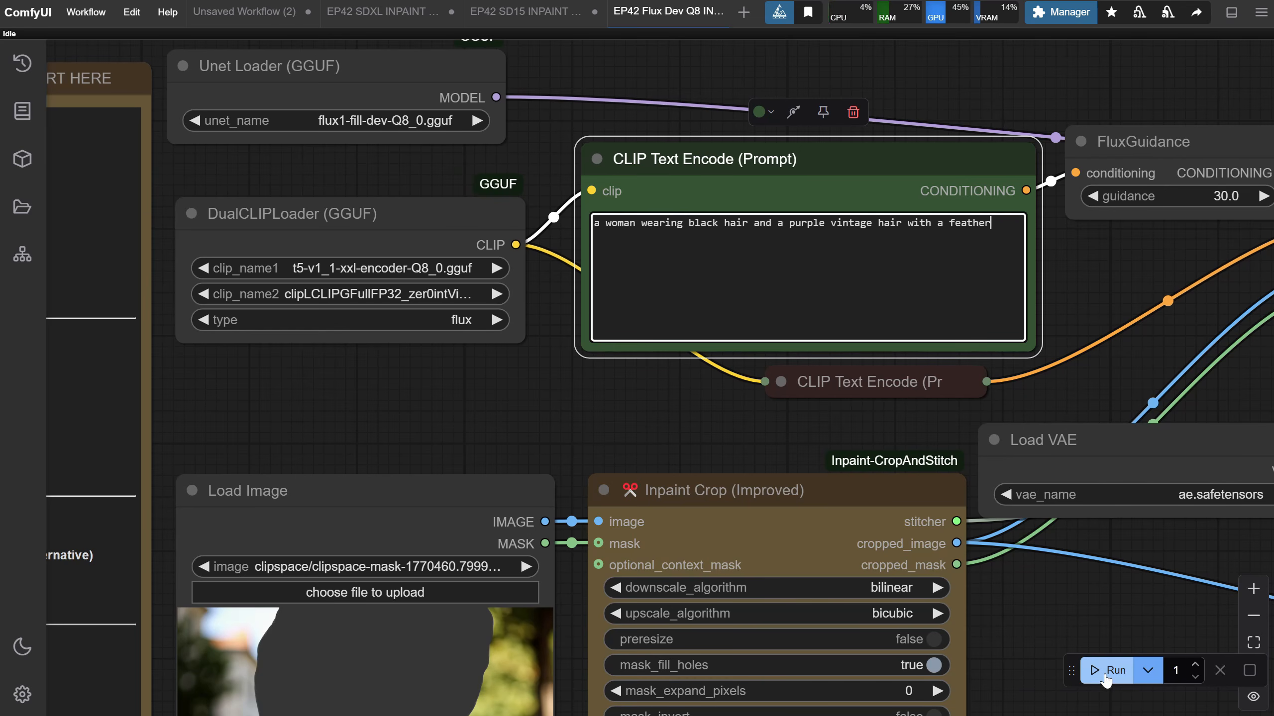
{"action": "left_click", "coordinate": [1106, 672]}
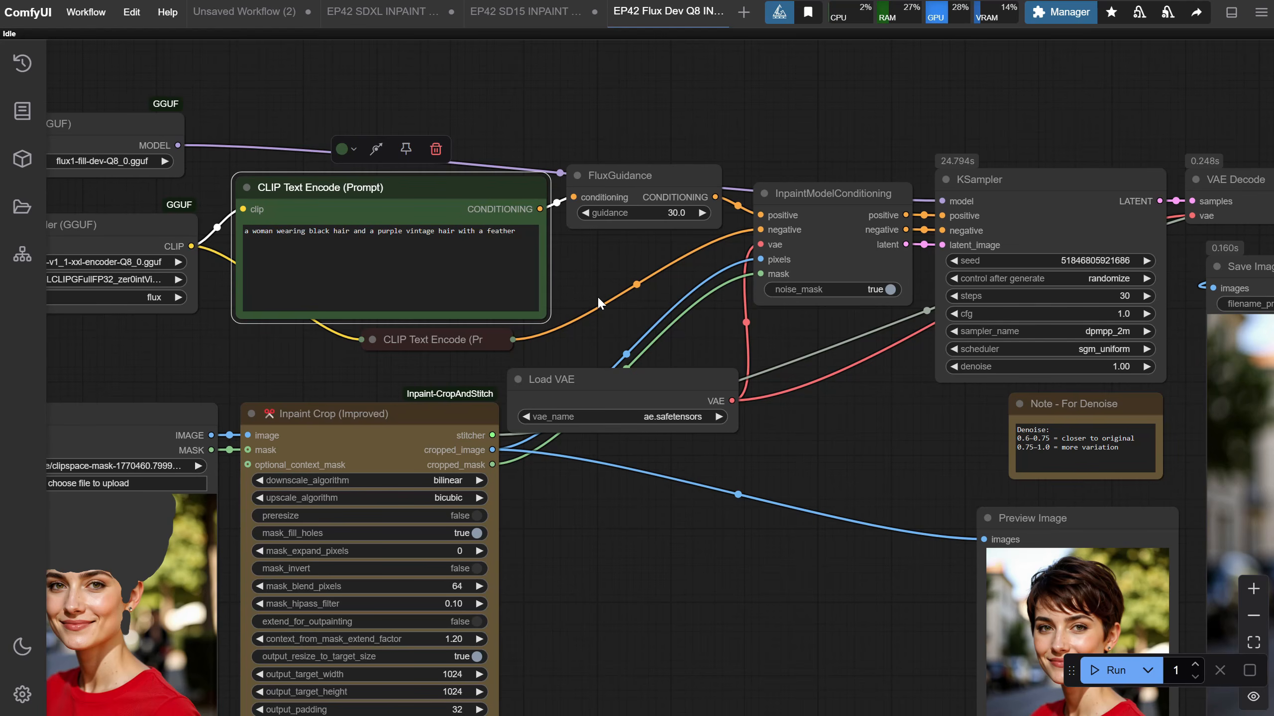
- Correct the second "hair" in the prompt to "hat" and run the workflow twice
{"action": "scroll", "coordinate": [597, 296], "scroll_direction": "up", "scroll_amount": 5}
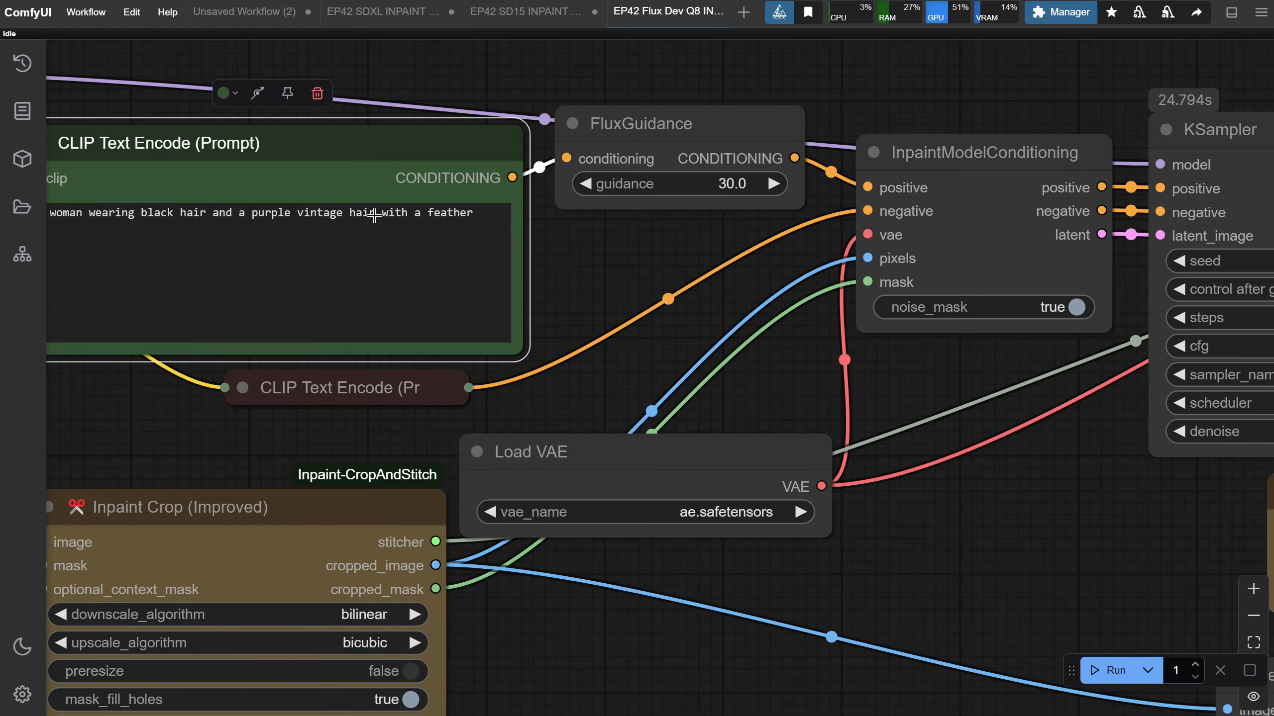
{"action": "double_click", "coordinate": [362, 213]}
{"action": "type", "text": "hat"}
{"action": "left_click", "coordinate": [1105, 670]}
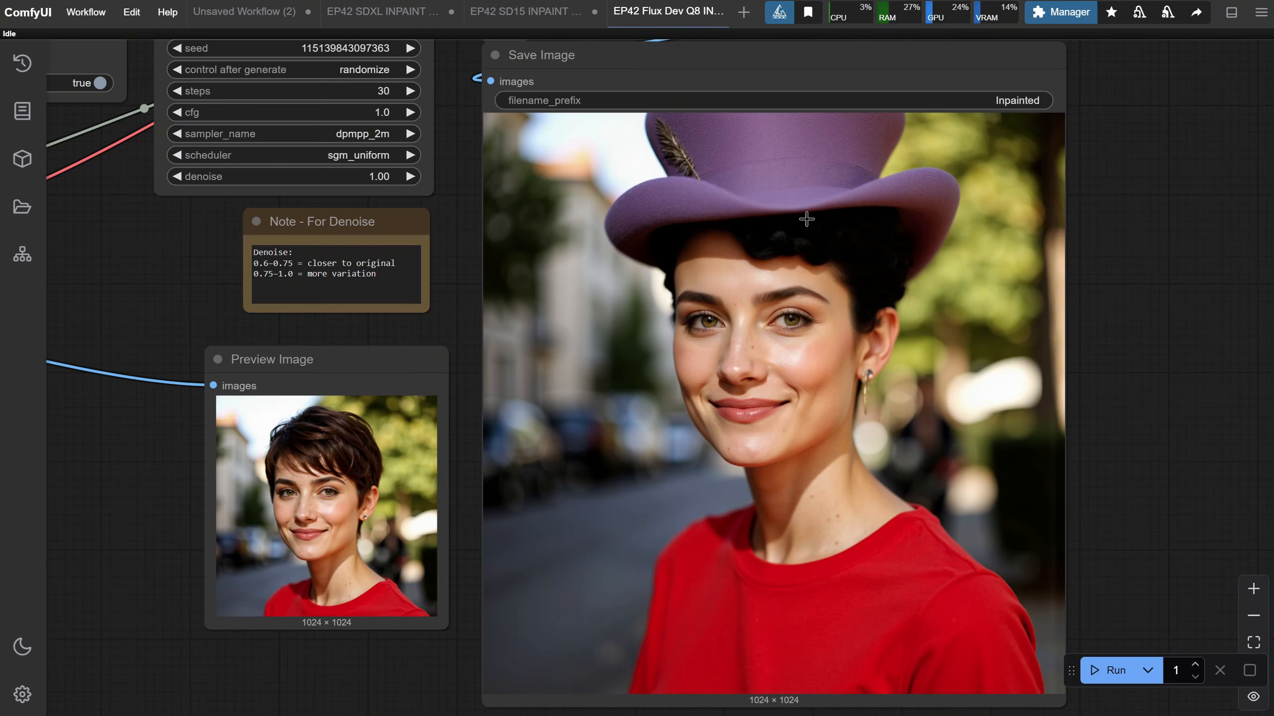
{"action": "left_click", "coordinate": [1114, 670]}
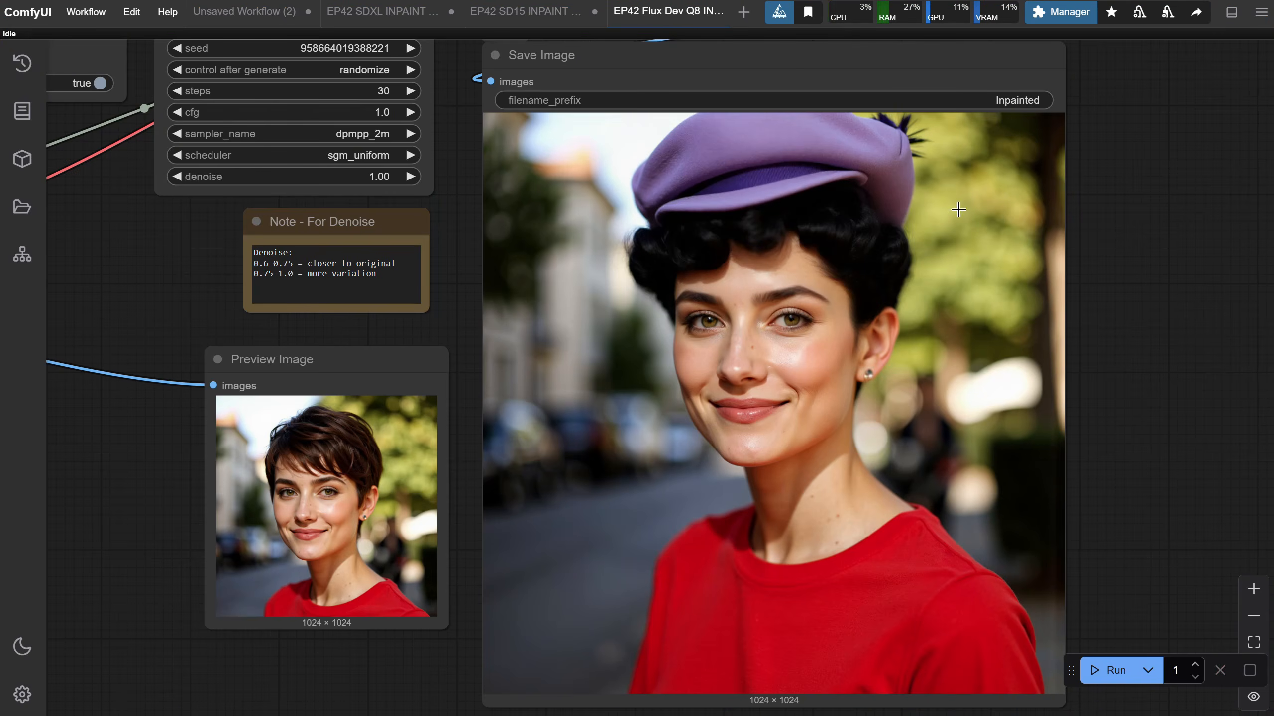
- Examine the hat, feather, hair and face of the inpainted image up close in the Save Image node
{"action": "scroll", "coordinate": [852, 260], "scroll_direction": "up", "scroll_amount": 10}
{"action": "scroll", "coordinate": [851, 244], "scroll_direction": "down", "scroll_amount": 1}
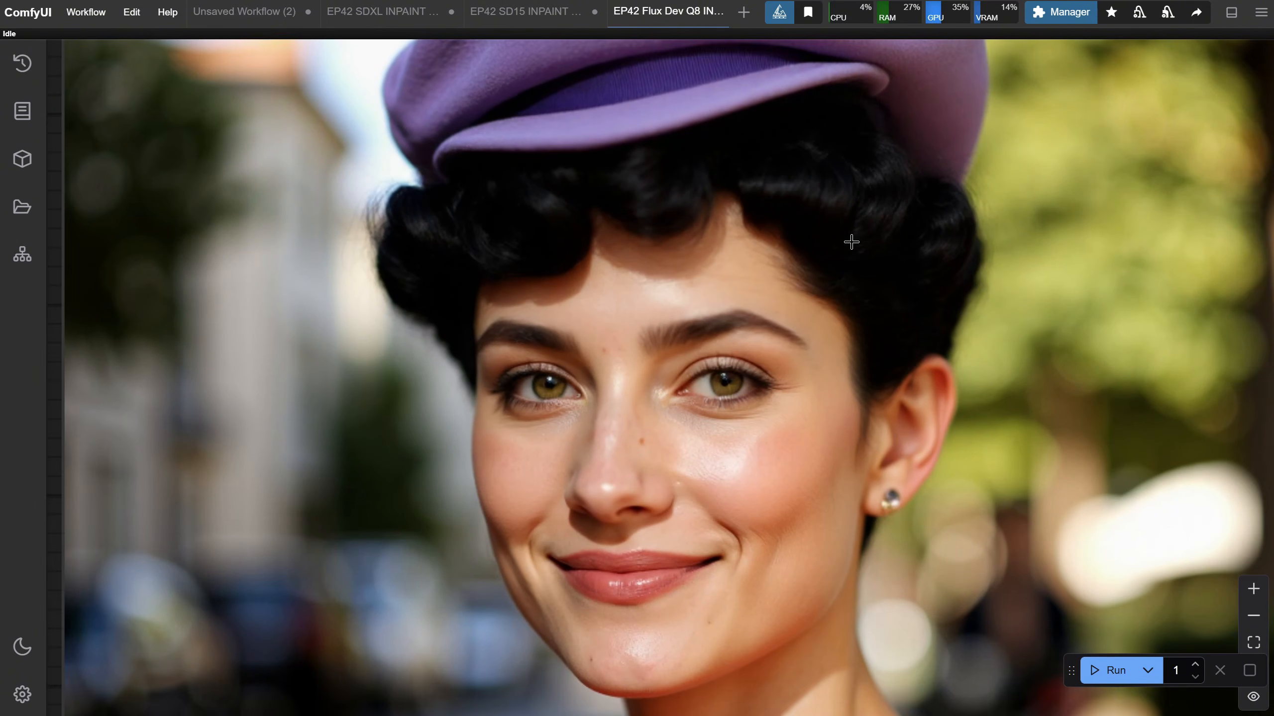
{"action": "scroll", "coordinate": [851, 242], "scroll_direction": "down", "scroll_amount": 2}
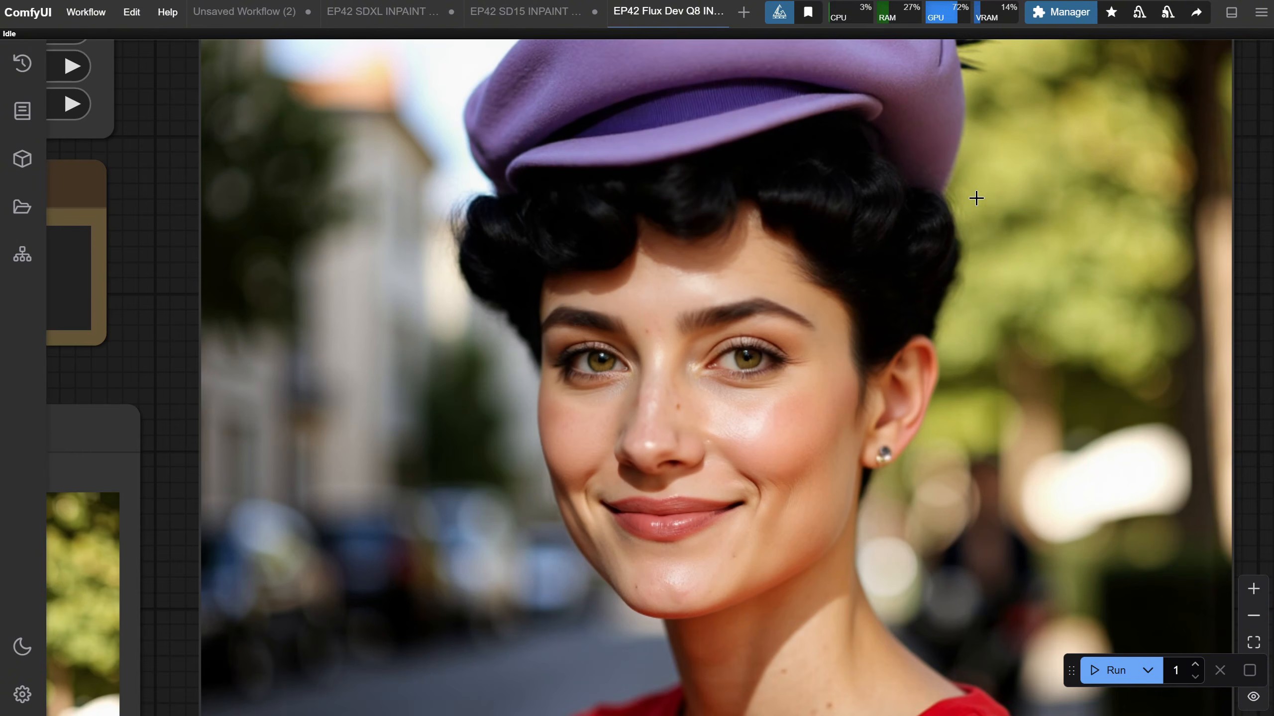
{"action": "scroll", "coordinate": [975, 198], "scroll_direction": "down", "scroll_amount": 5}
{"action": "scroll", "coordinate": [1192, 251], "scroll_direction": "up", "scroll_amount": 5}
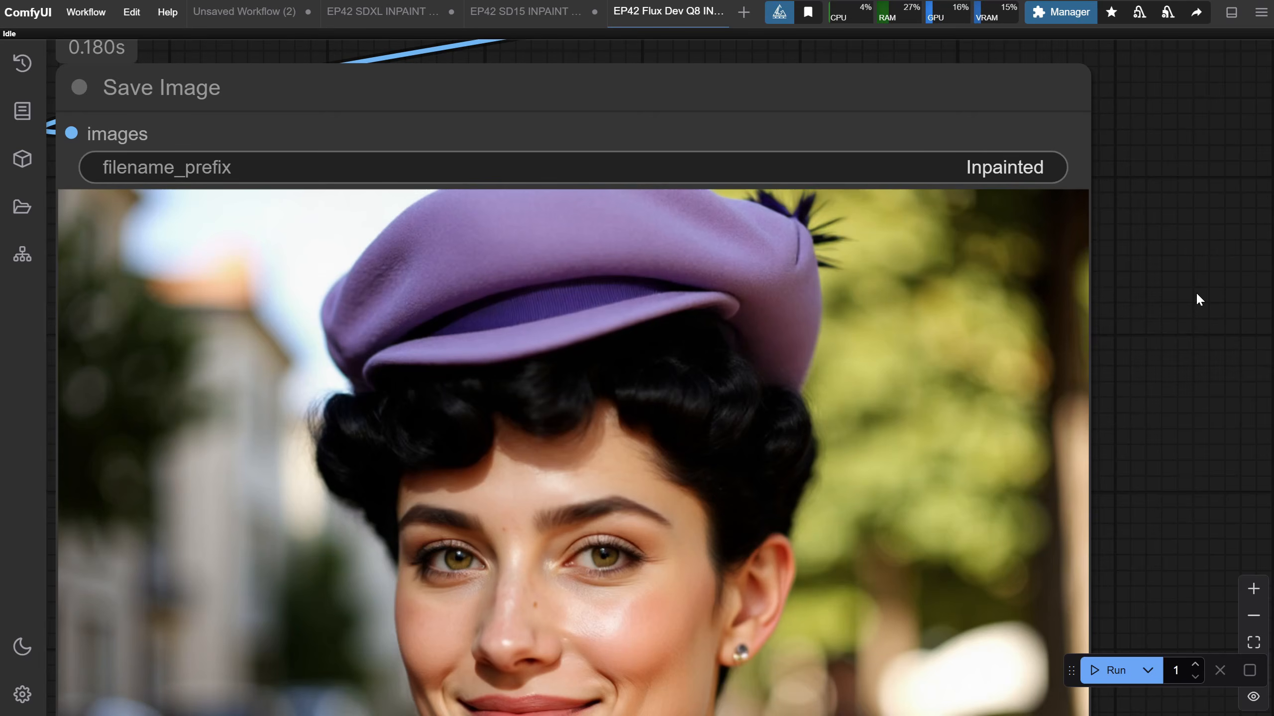
{"action": "scroll", "coordinate": [455, 140], "scroll_direction": "up", "scroll_amount": 5}
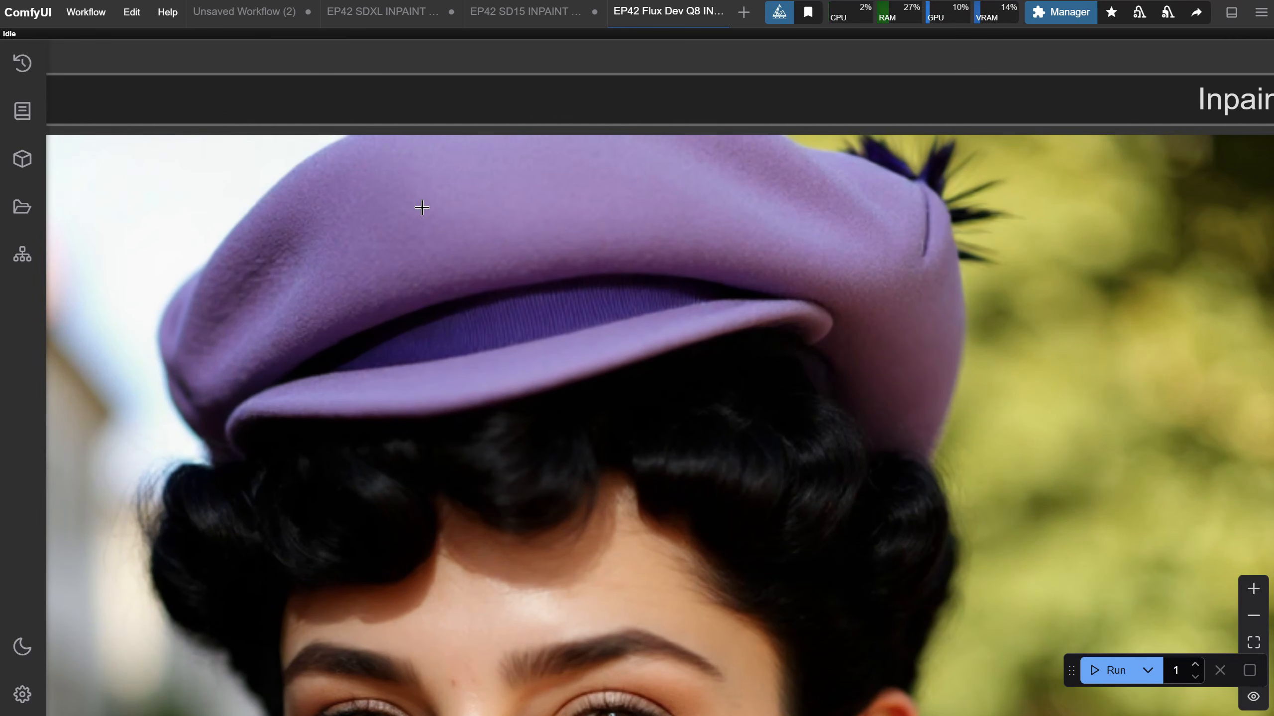
{"action": "scroll", "coordinate": [922, 251], "scroll_direction": "down", "scroll_amount": 10}
{"action": "left_click_drag", "start_coordinate": [1194, 477], "coordinate": [1176, 304]}
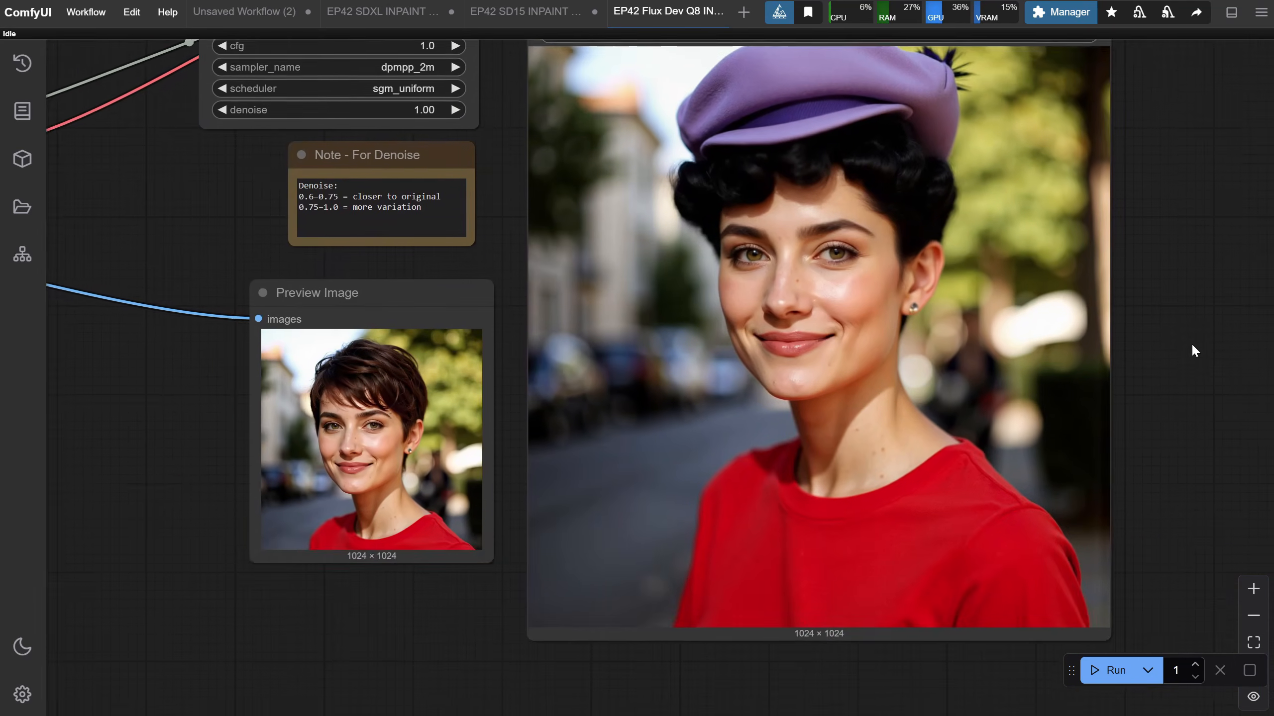
- Copy the inpainted image from the Save Image node and paste it into the Load Image node
{"action": "scroll", "coordinate": [1193, 346], "scroll_direction": "down", "scroll_amount": 3}
{"action": "right_click", "coordinate": [896, 335]}
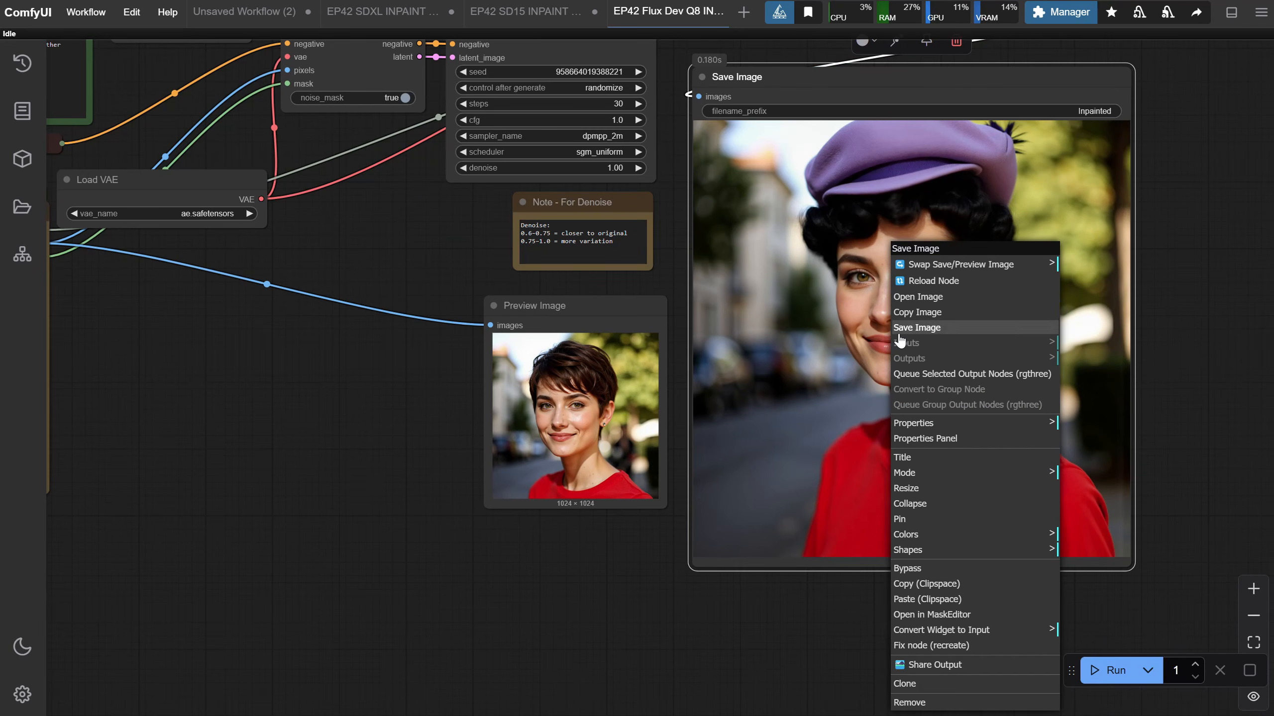
{"action": "left_click", "coordinate": [929, 314]}
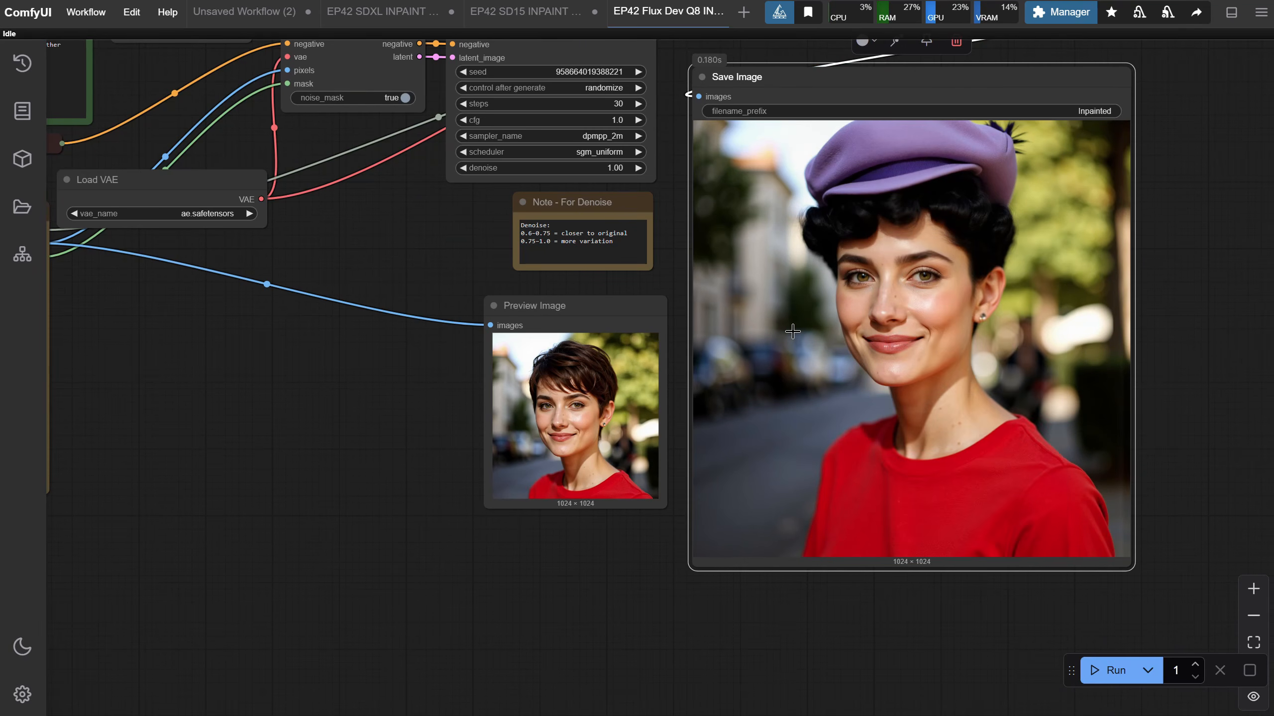
{"action": "left_click_drag", "start_coordinate": [138, 449], "coordinate": [980, 394]}
{"action": "left_click_drag", "start_coordinate": [807, 544], "coordinate": [1061, 646]}
{"action": "scroll", "coordinate": [828, 472], "scroll_direction": "up", "scroll_amount": 5}
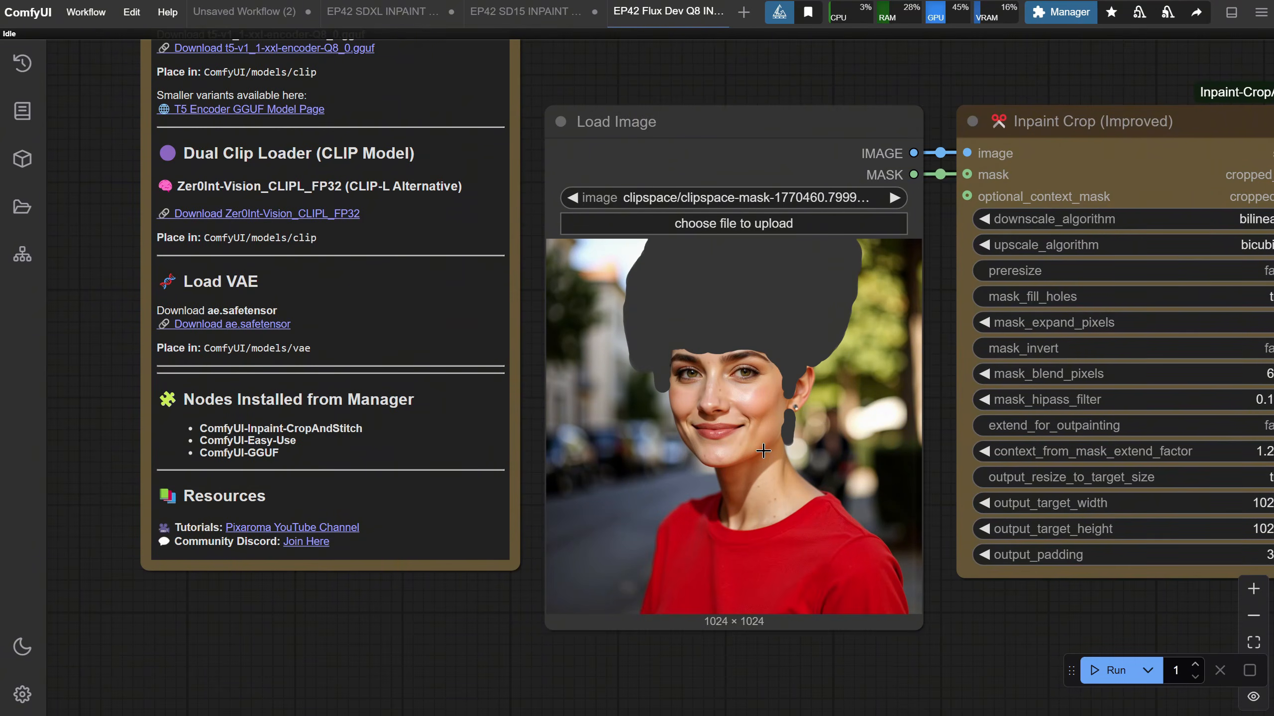
{"action": "left_click", "coordinate": [763, 451]}
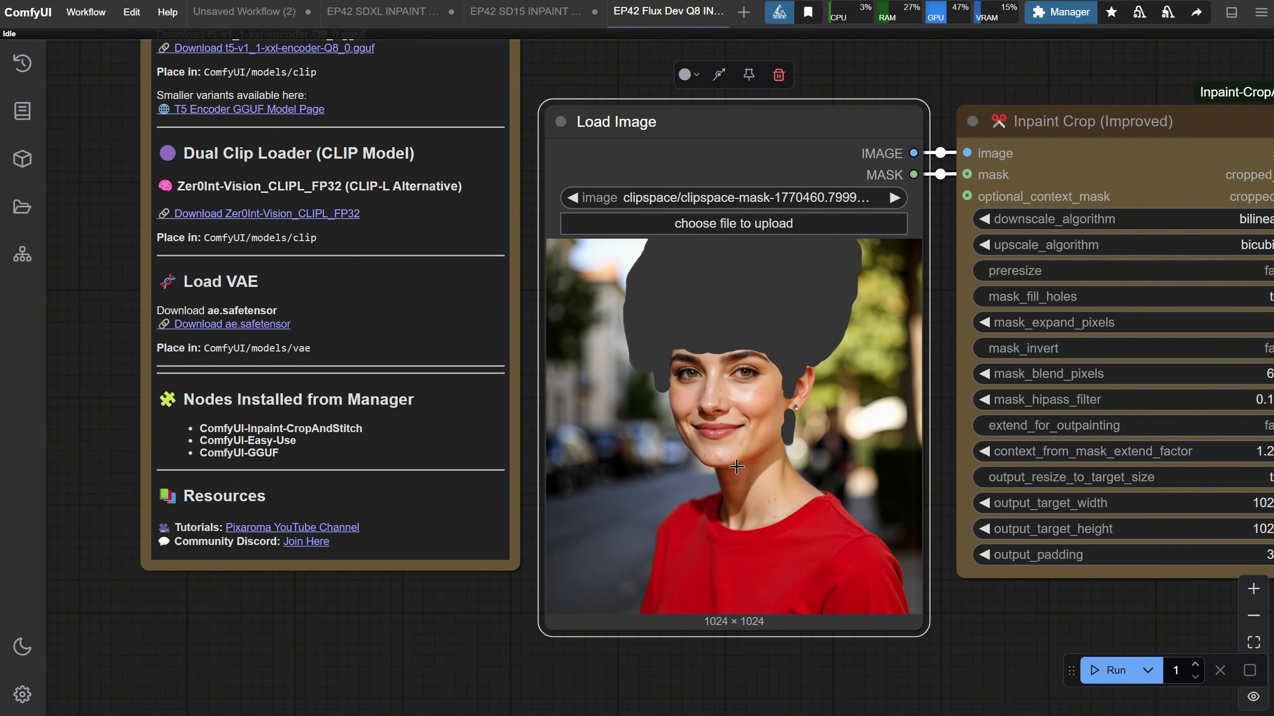
{"action": "key", "text": "ctrl+v"}
- Mask the woman's red shirt in the pasted image with the mask editor's brush and save the mask
{"action": "right_click", "coordinate": [726, 349]}
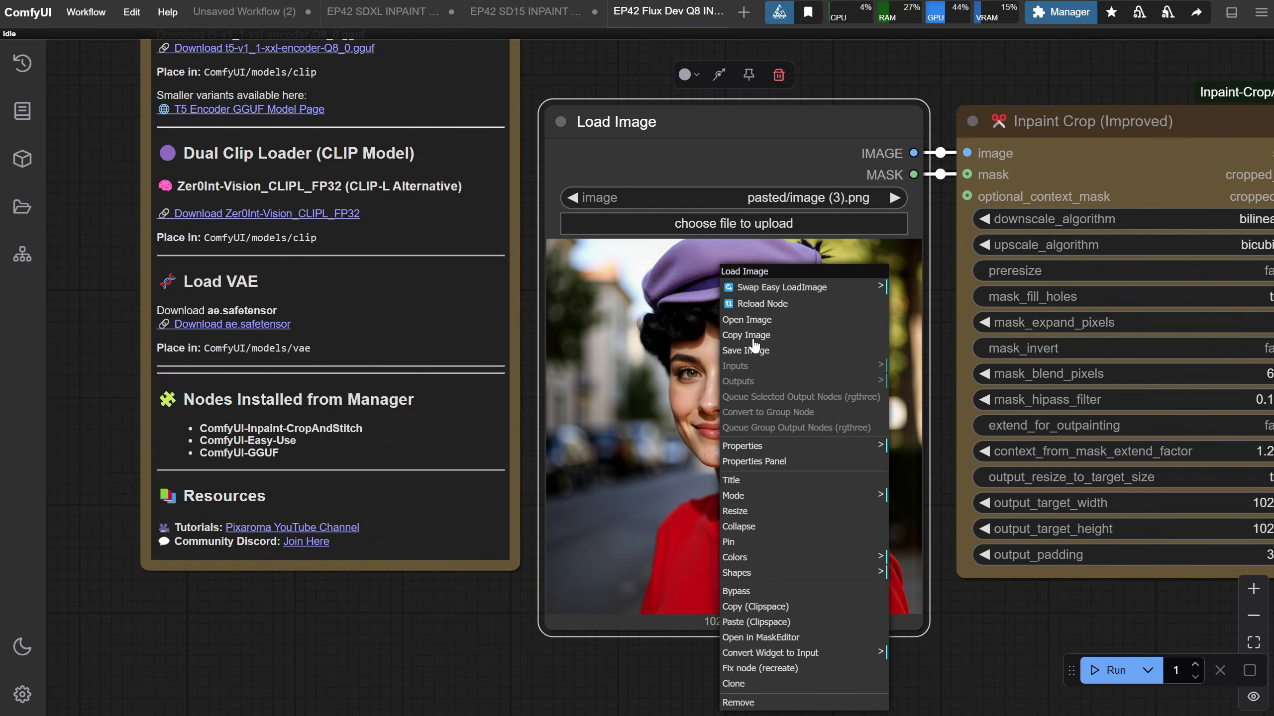
{"action": "left_click", "coordinate": [751, 636]}
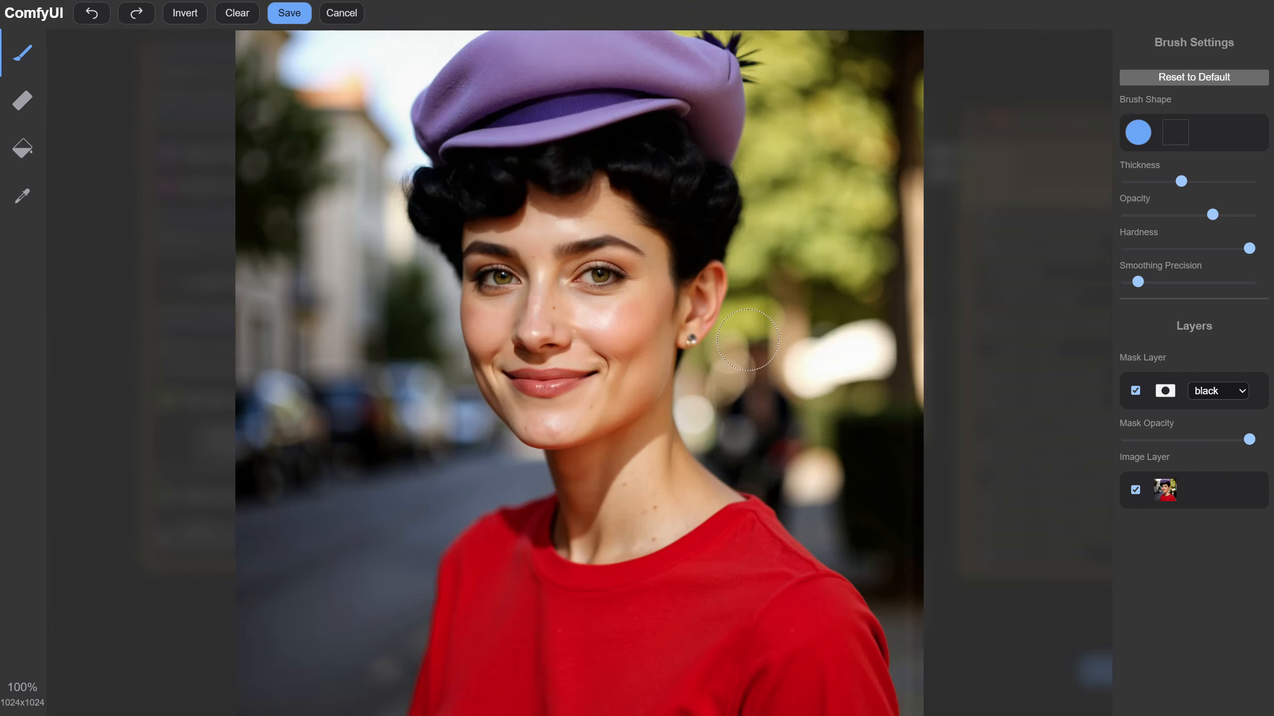
{"action": "scroll", "coordinate": [744, 377], "scroll_direction": "down", "scroll_amount": 3}
{"action": "scroll", "coordinate": [727, 384], "scroll_direction": "up", "scroll_amount": 1}
{"action": "mouse_move", "coordinate": [474, 634]}
{"action": "left_mouse_down"}
{"action": "mouse_move", "coordinate": [835, 558]}
{"action": "mouse_move", "coordinate": [535, 614]}
{"action": "mouse_move", "coordinate": [839, 592]}
{"action": "mouse_move", "coordinate": [873, 643]}
{"action": "left_mouse_up"}
{"action": "left_click", "coordinate": [289, 13]}
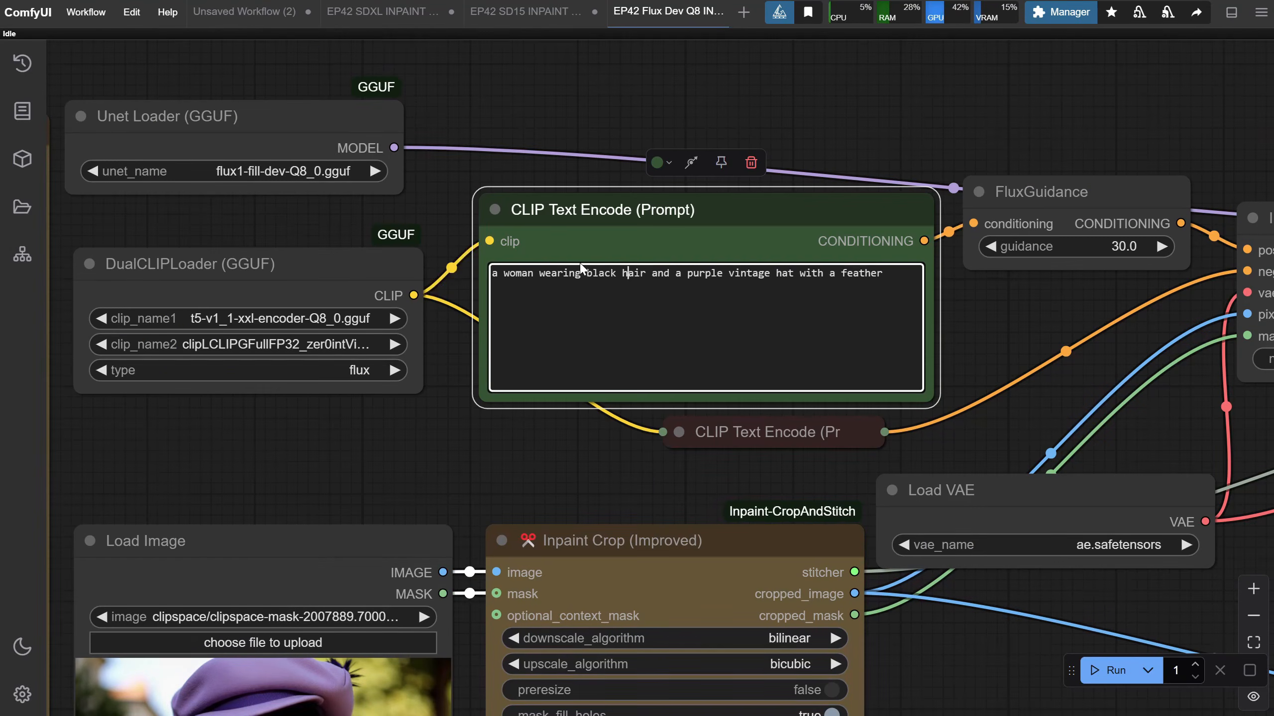
- Replace the prompt's text after "a woman wearing" with a description starting "vintage purple dress", and run the workflow until the dress is generated
{"action": "key", "text": "shift+End"}
{"action": "key", "text": "Delete"}
{"action": "type", "text": "vintage purple dress, fash"}
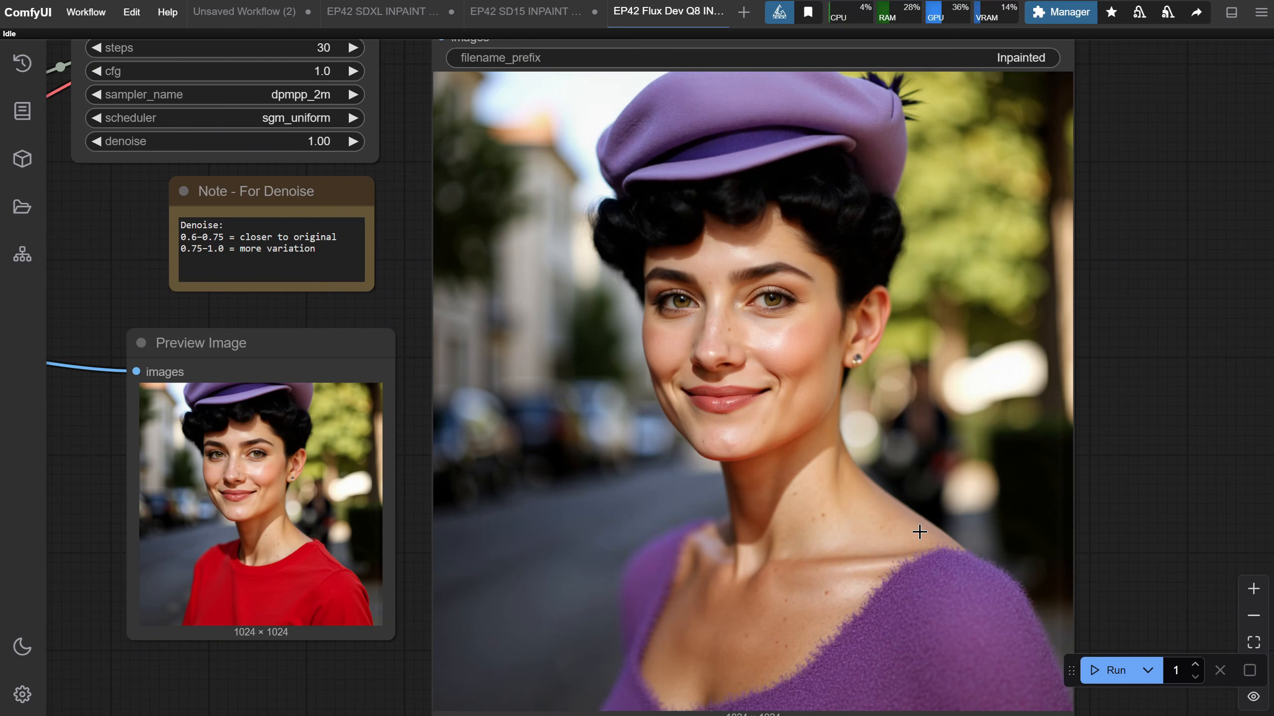
{"action": "left_click", "coordinate": [1111, 672]}
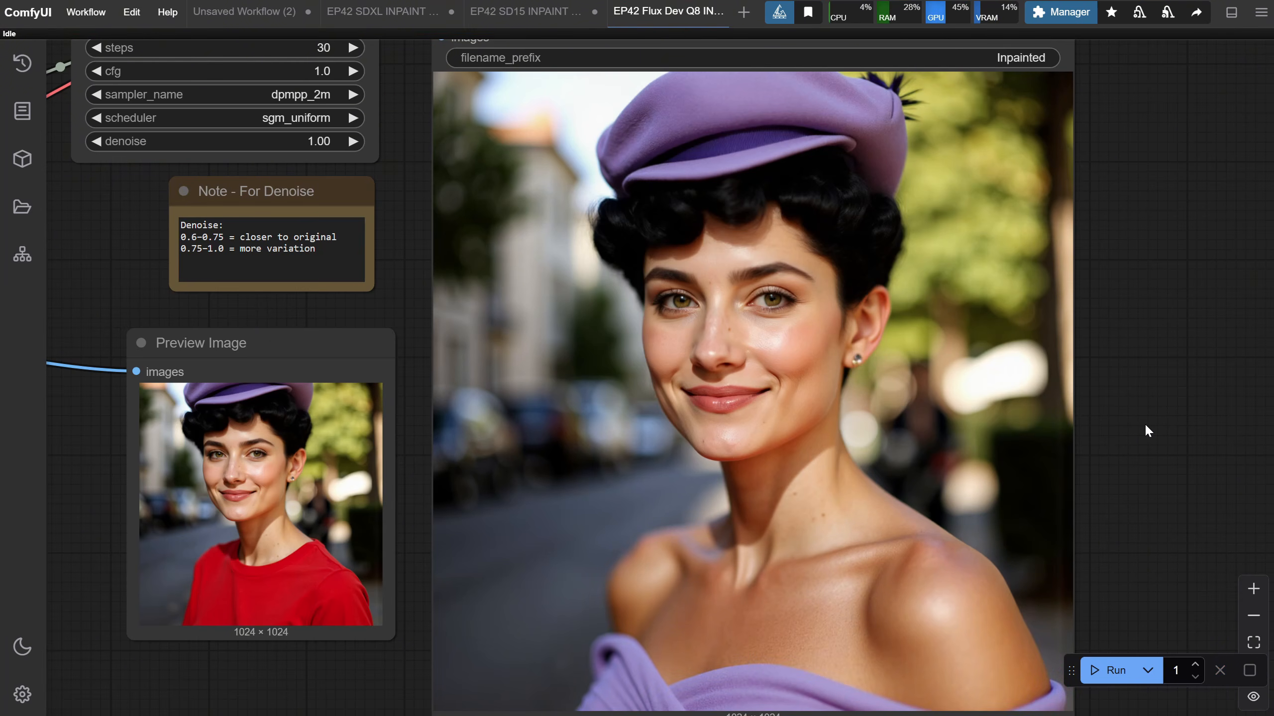
{"action": "scroll", "coordinate": [1144, 422], "scroll_direction": "up", "scroll_amount": 4}
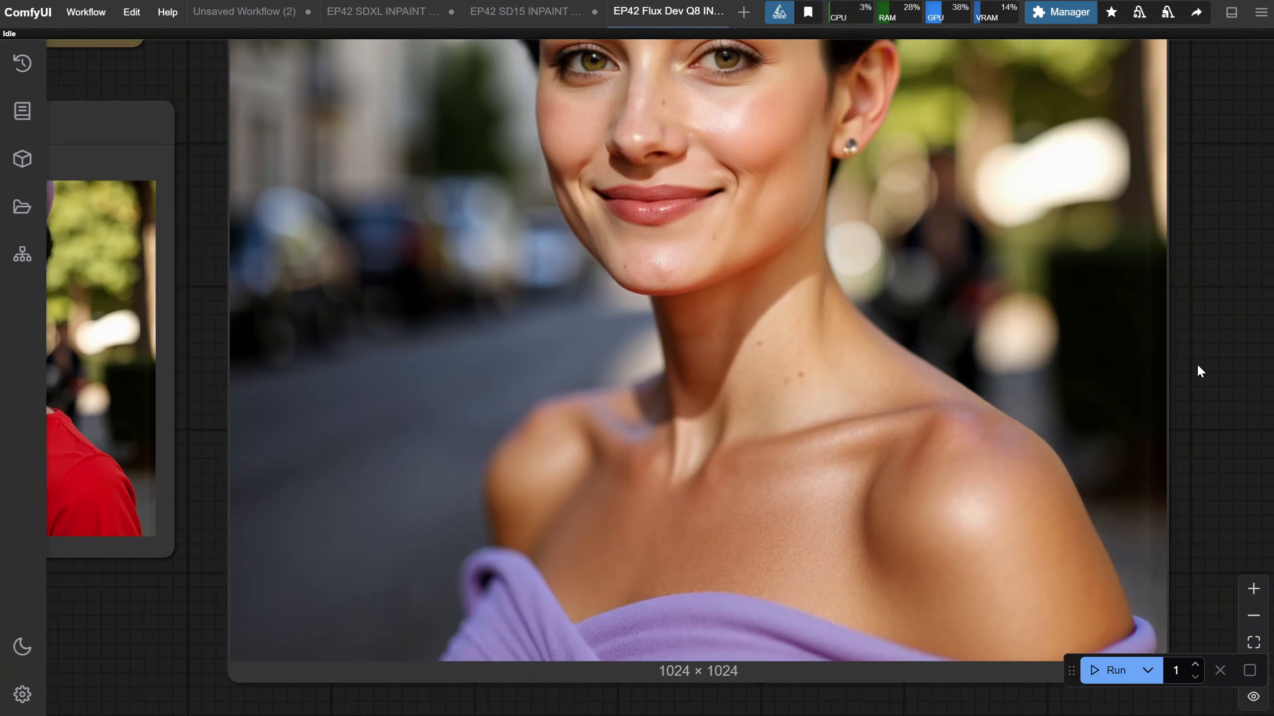
{"action": "left_click_drag", "start_coordinate": [1198, 366], "coordinate": [1175, 380]}
{"action": "scroll", "coordinate": [1174, 378], "scroll_direction": "down", "scroll_amount": 5}
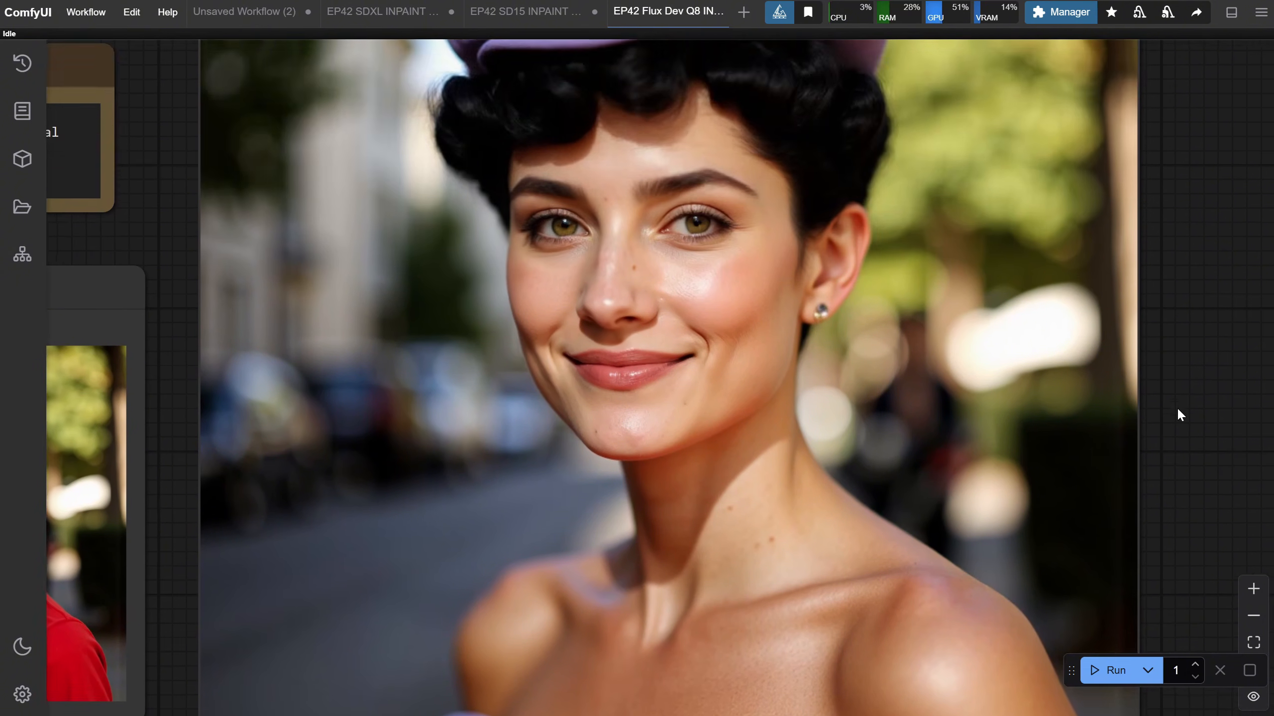
{"action": "scroll", "coordinate": [1198, 366], "scroll_direction": "up", "scroll_amount": 1}
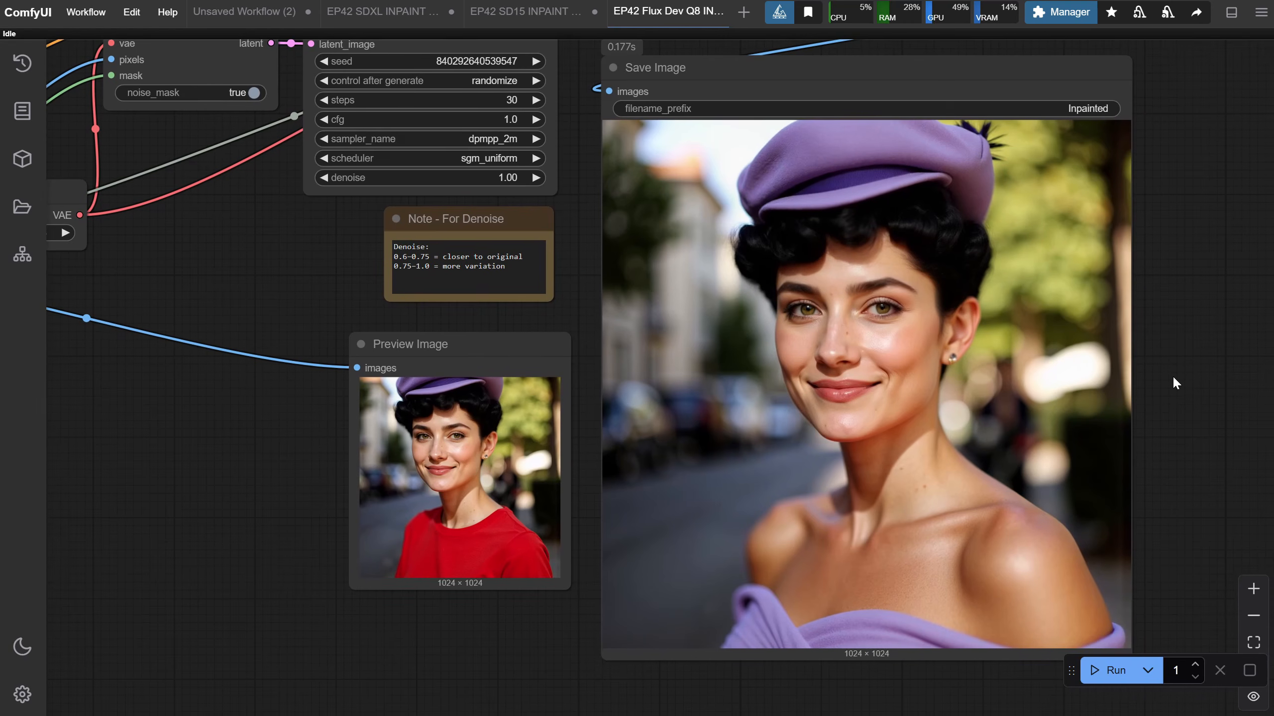
- Copy the purple dress image from the Save Image node and paste it into the Load Image node
{"action": "scroll", "coordinate": [1172, 376], "scroll_direction": "down", "scroll_amount": 2}
{"action": "right_click", "coordinate": [952, 369]}
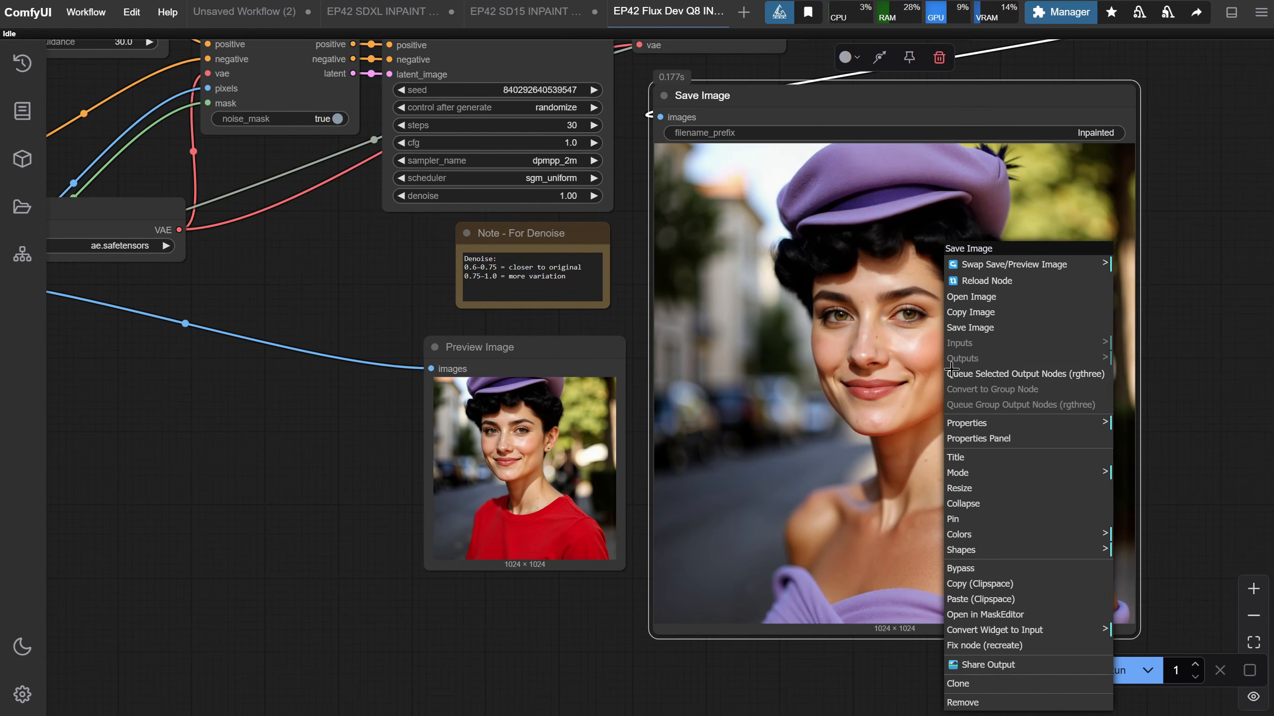
{"action": "left_click", "coordinate": [997, 314]}
{"action": "left_click_drag", "start_coordinate": [205, 480], "coordinate": [718, 485]}
{"action": "left_click_drag", "start_coordinate": [580, 493], "coordinate": [922, 532]}
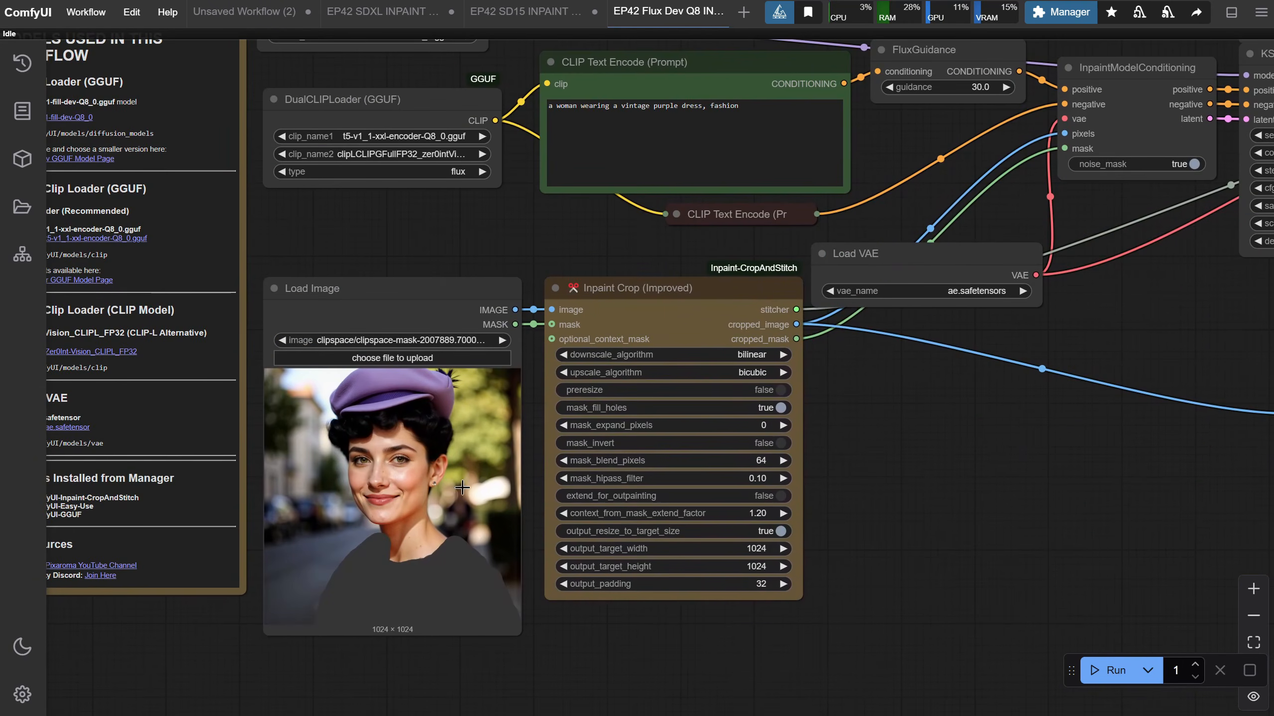
{"action": "left_click", "coordinate": [423, 477]}
{"action": "key", "text": "ctrl+v"}
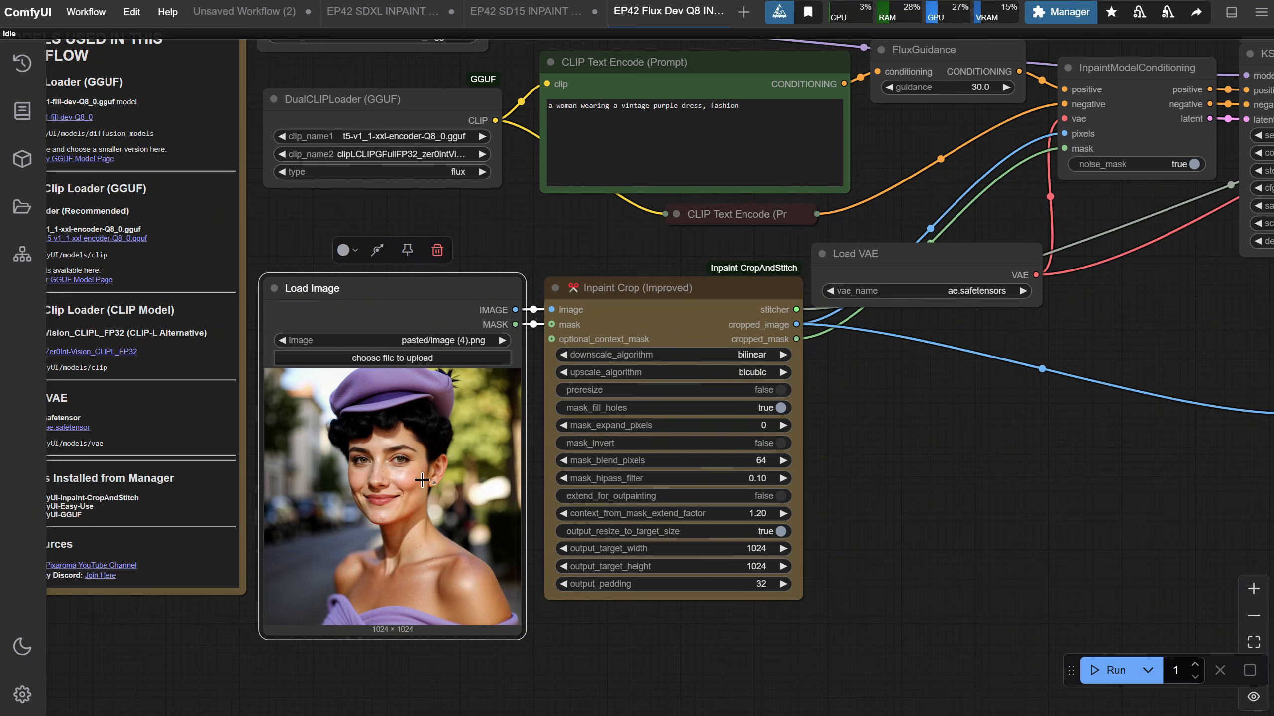
- Enable extend_for_outpainting in the Inpaint Crop node
{"action": "scroll", "coordinate": [892, 534], "scroll_direction": "up", "scroll_amount": 3}
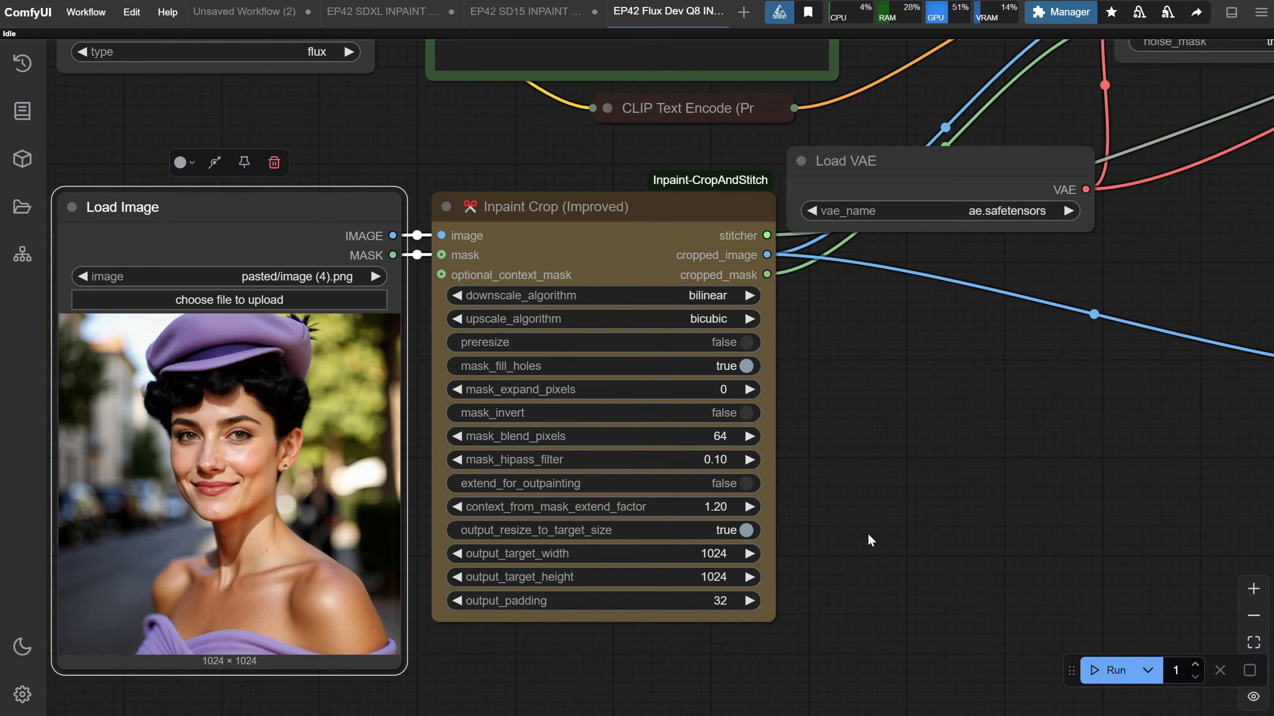
{"action": "left_click_drag", "start_coordinate": [858, 534], "coordinate": [982, 513]}
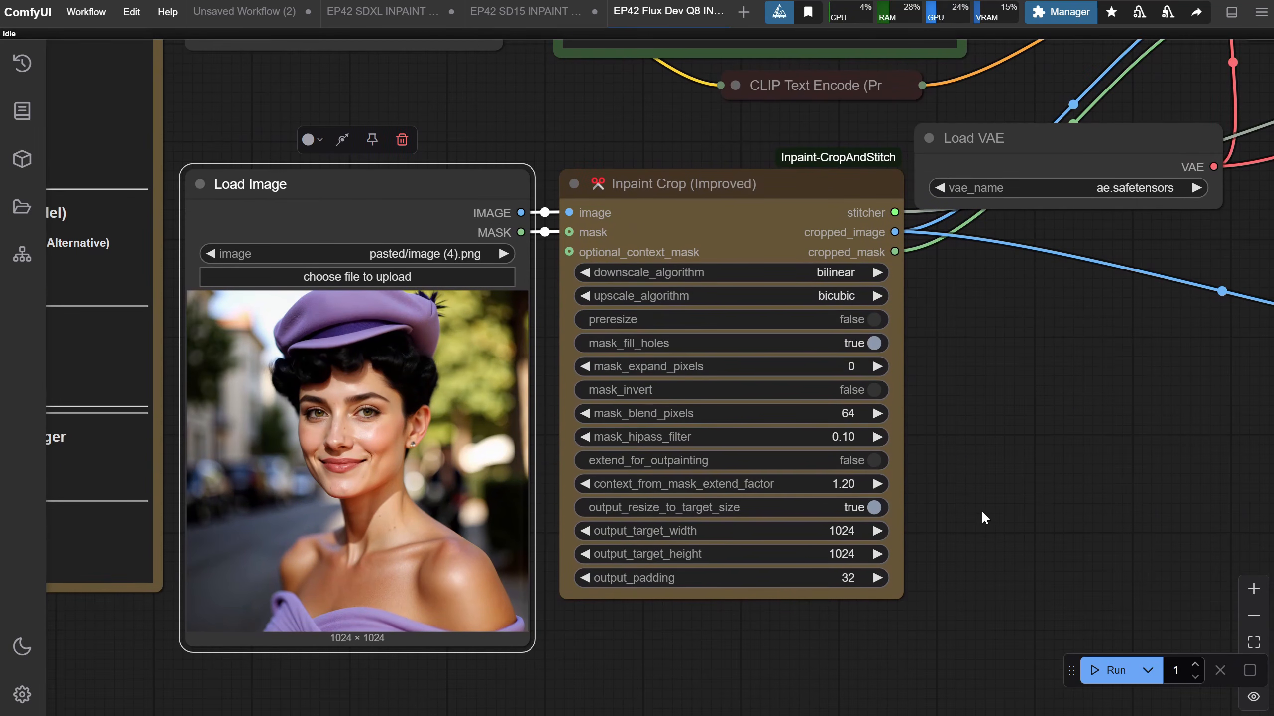
{"action": "left_click", "coordinate": [872, 460]}
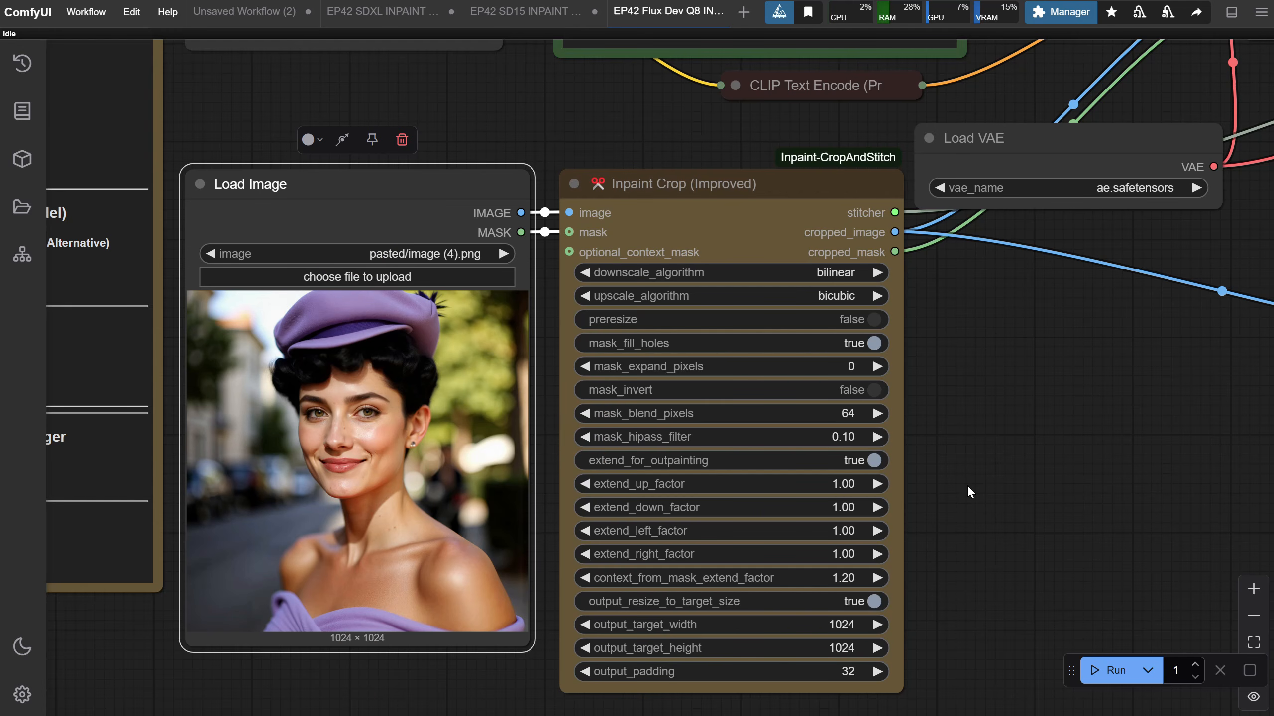
{"action": "scroll", "coordinate": [967, 484], "scroll_direction": "down", "scroll_amount": 1}
{"action": "scroll", "coordinate": [968, 485], "scroll_direction": "up", "scroll_amount": 1}
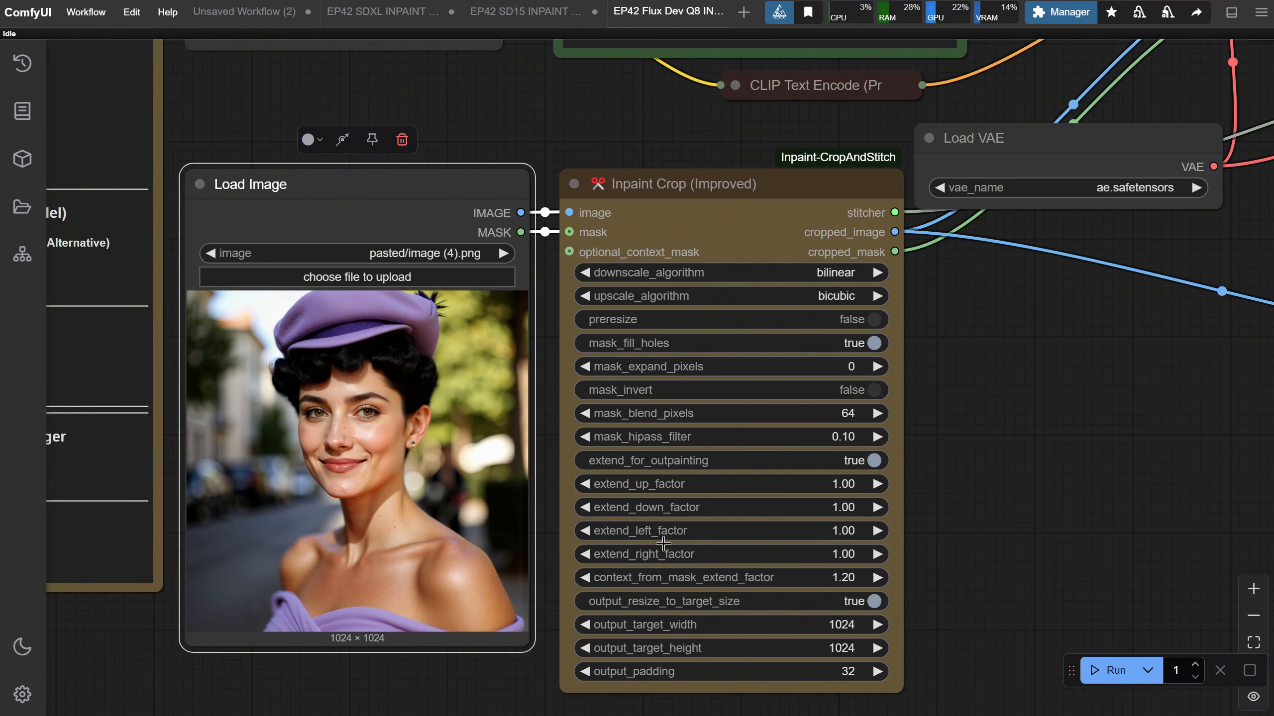
- Set extend_left_factor to 2 in the Inpaint Crop node and run the workflow
{"action": "left_click", "coordinate": [865, 531]}
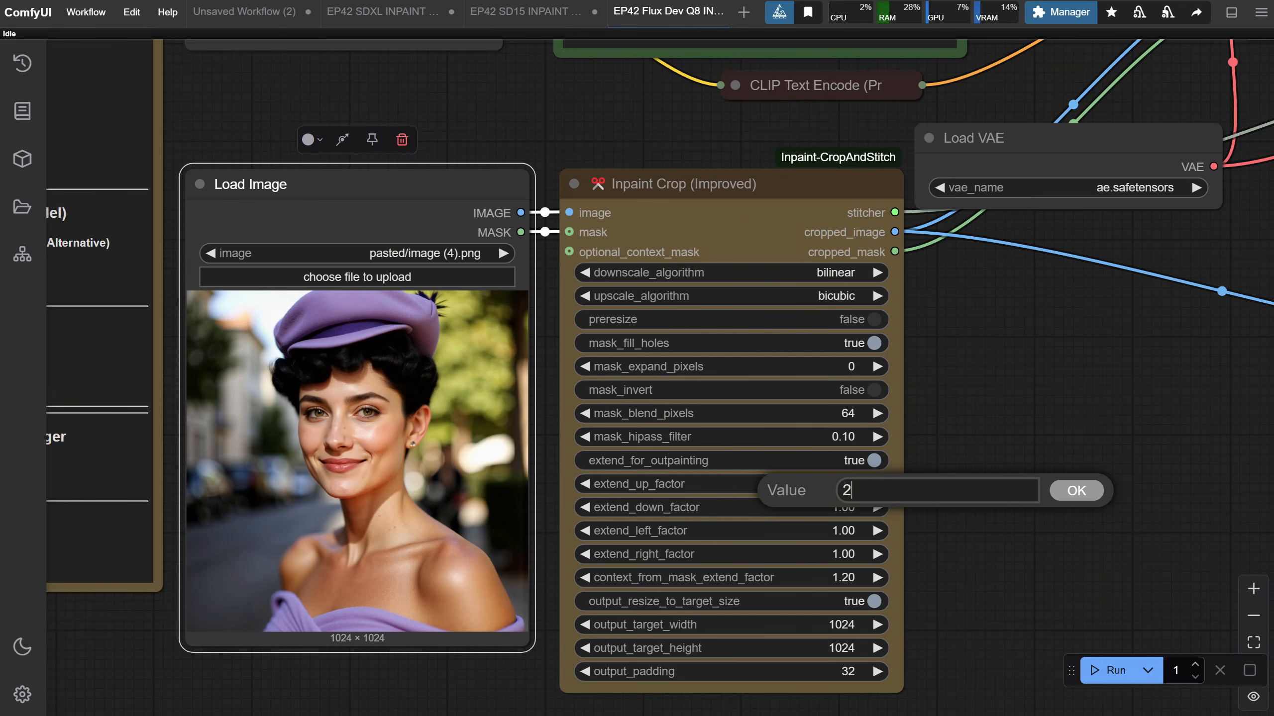
{"action": "left_click", "coordinate": [1077, 492]}
{"action": "left_click", "coordinate": [1109, 671]}
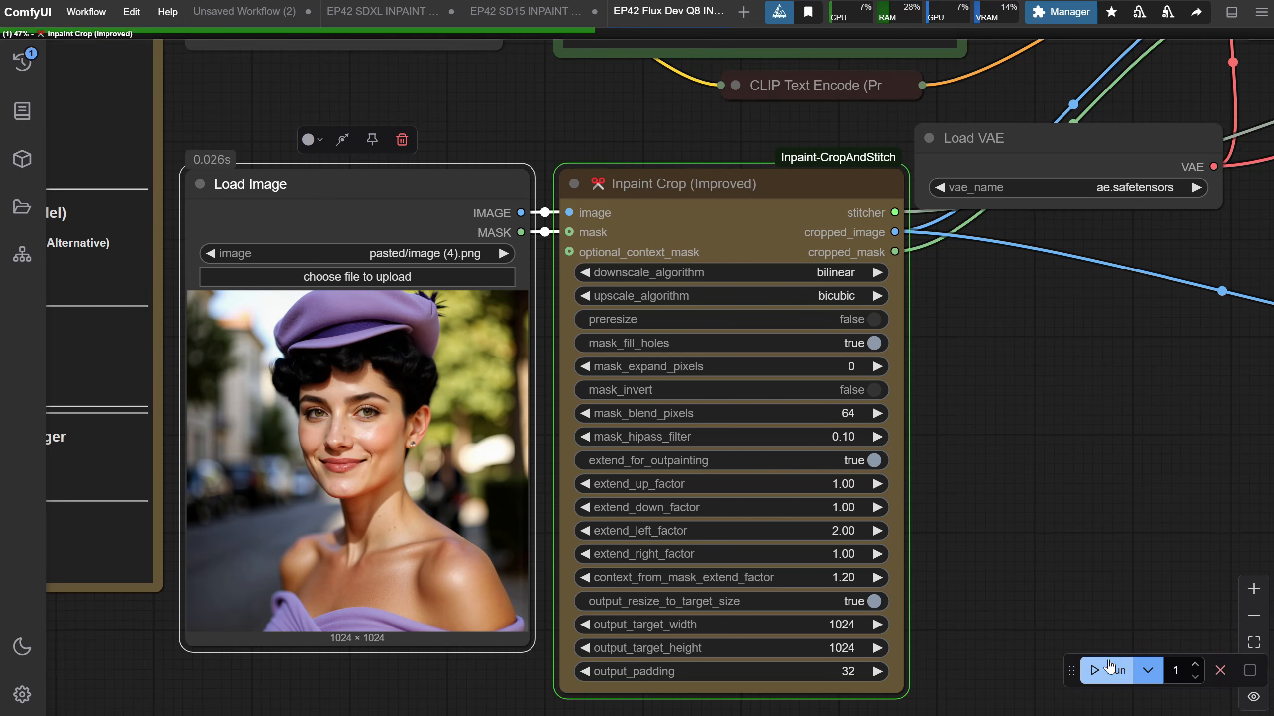
- Move the Preview Image node next to the Inpaint Crop node and stop the current run
{"action": "scroll", "coordinate": [1083, 557], "scroll_direction": "down", "scroll_amount": 3}
{"action": "left_click_drag", "start_coordinate": [1083, 557], "coordinate": [872, 538]}
{"action": "scroll", "coordinate": [854, 517], "scroll_direction": "down", "scroll_amount": 2}
{"action": "scroll", "coordinate": [855, 516], "scroll_direction": "up", "scroll_amount": 2}
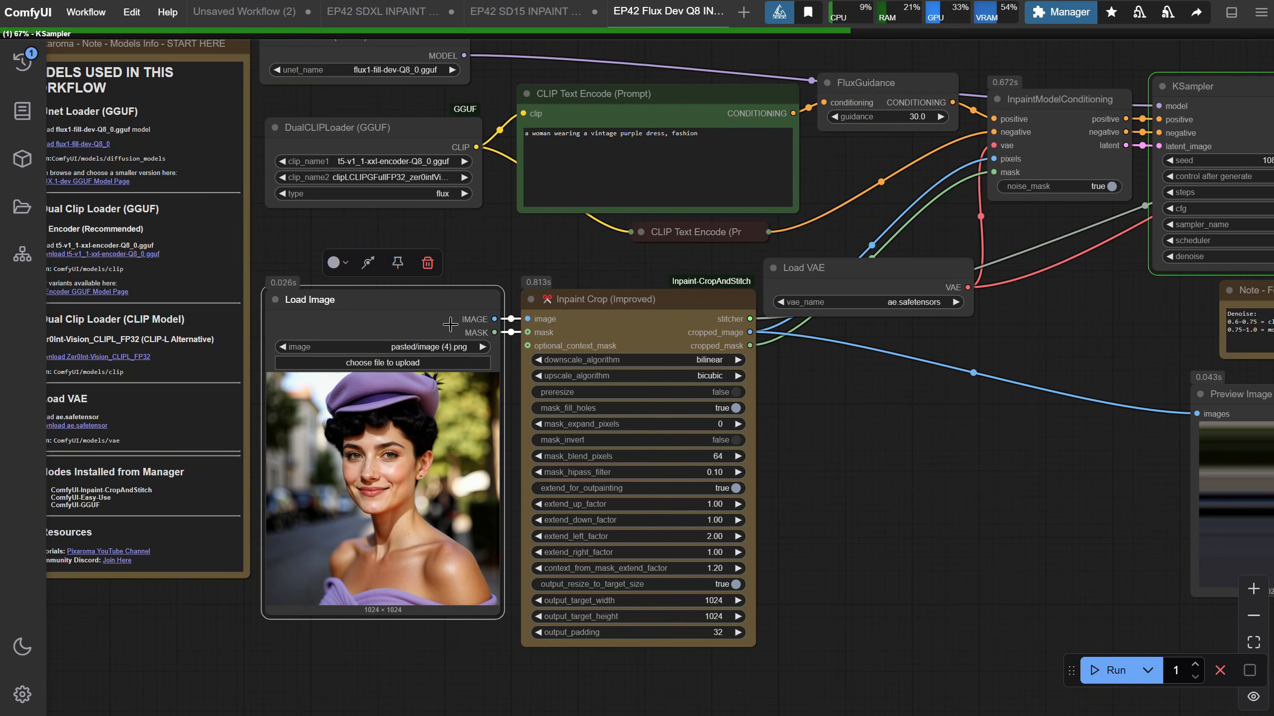
{"action": "scroll", "coordinate": [1041, 458], "scroll_direction": "down", "scroll_amount": 2}
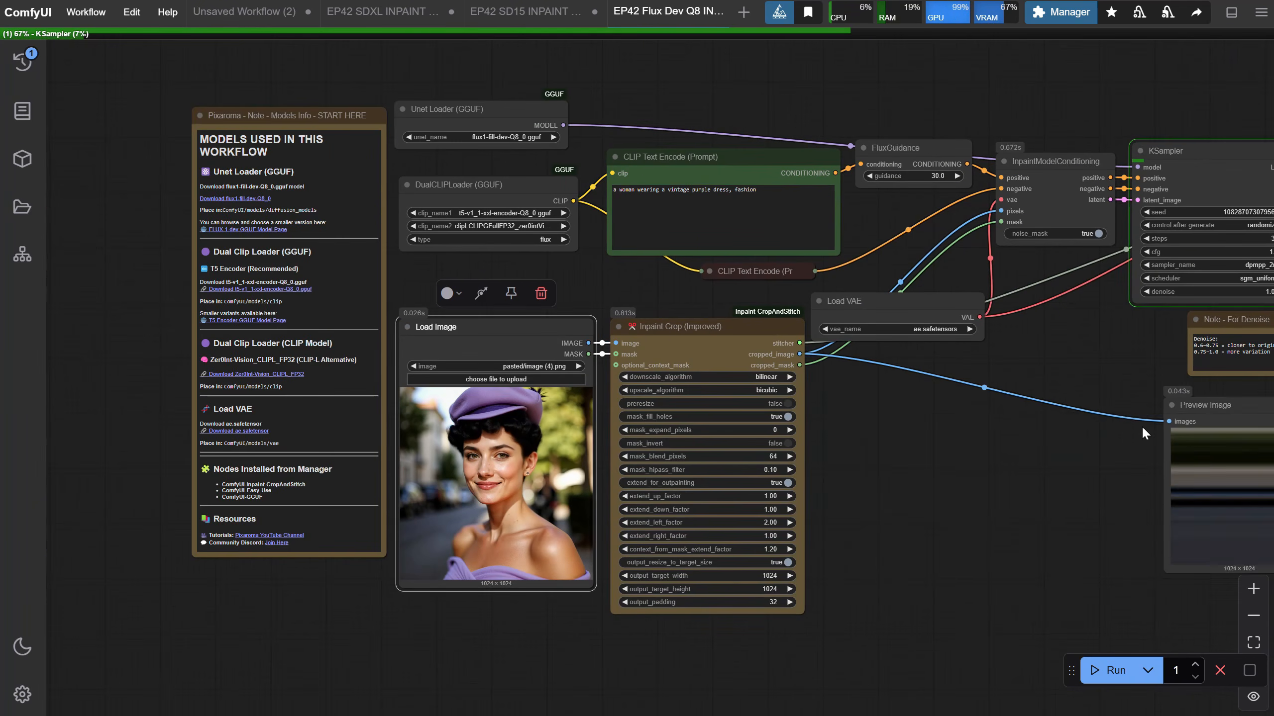
{"action": "left_click_drag", "start_coordinate": [1178, 404], "coordinate": [888, 374]}
{"action": "scroll", "coordinate": [828, 479], "scroll_direction": "up", "scroll_amount": 1}
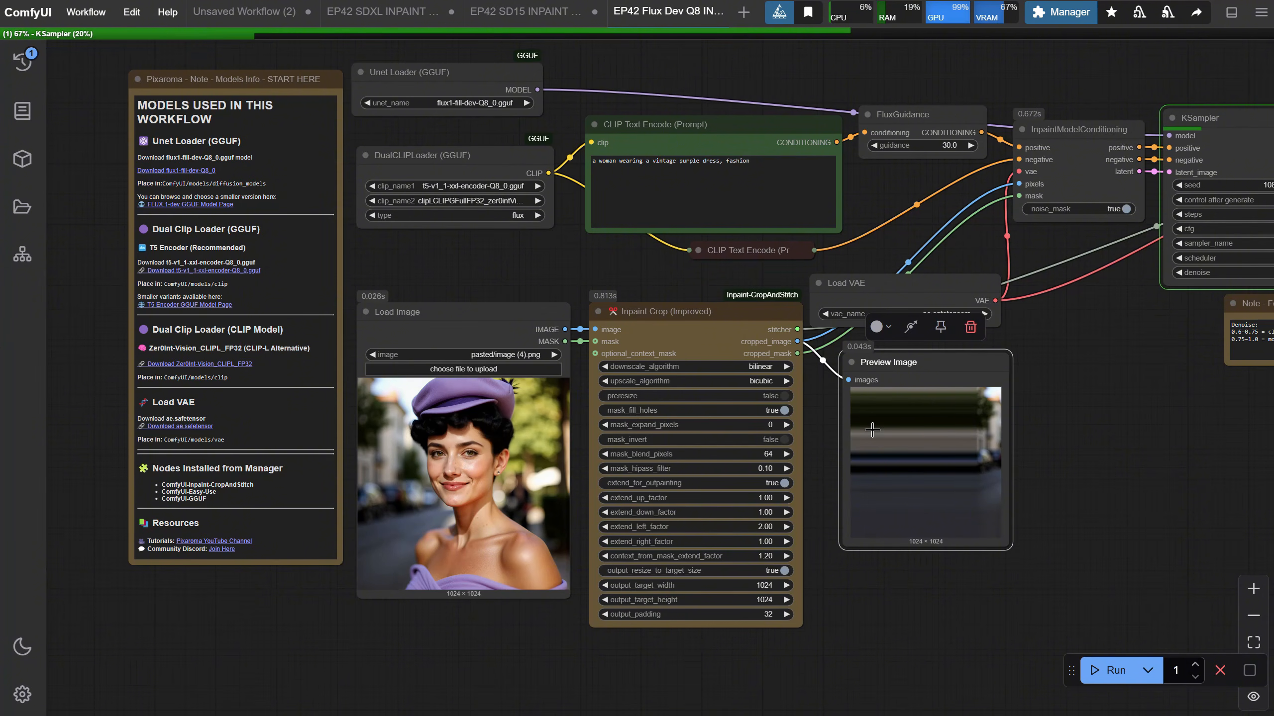
{"action": "left_click", "coordinate": [1211, 674]}
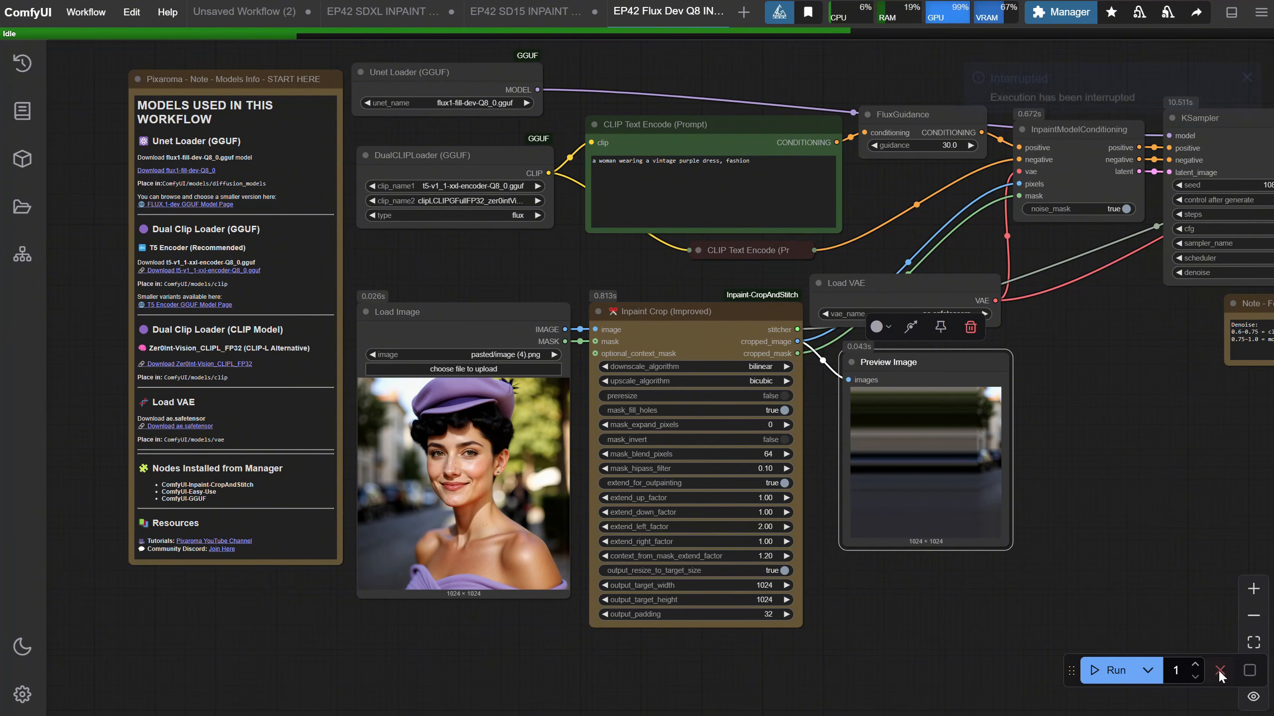
- Set extend_left_factor to 1.5 and run the workflow only long enough to refresh the crop preview
{"action": "scroll", "coordinate": [767, 541], "scroll_direction": "up", "scroll_amount": 5}
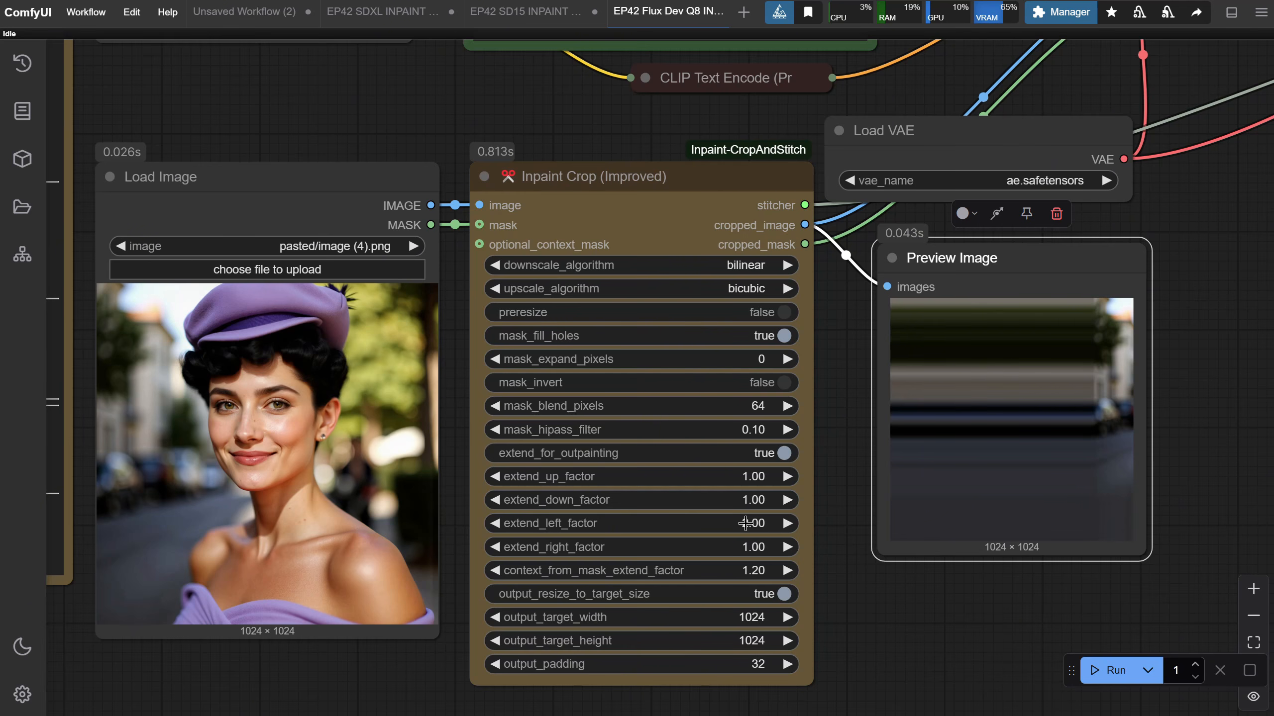
{"action": "left_click", "coordinate": [745, 523]}
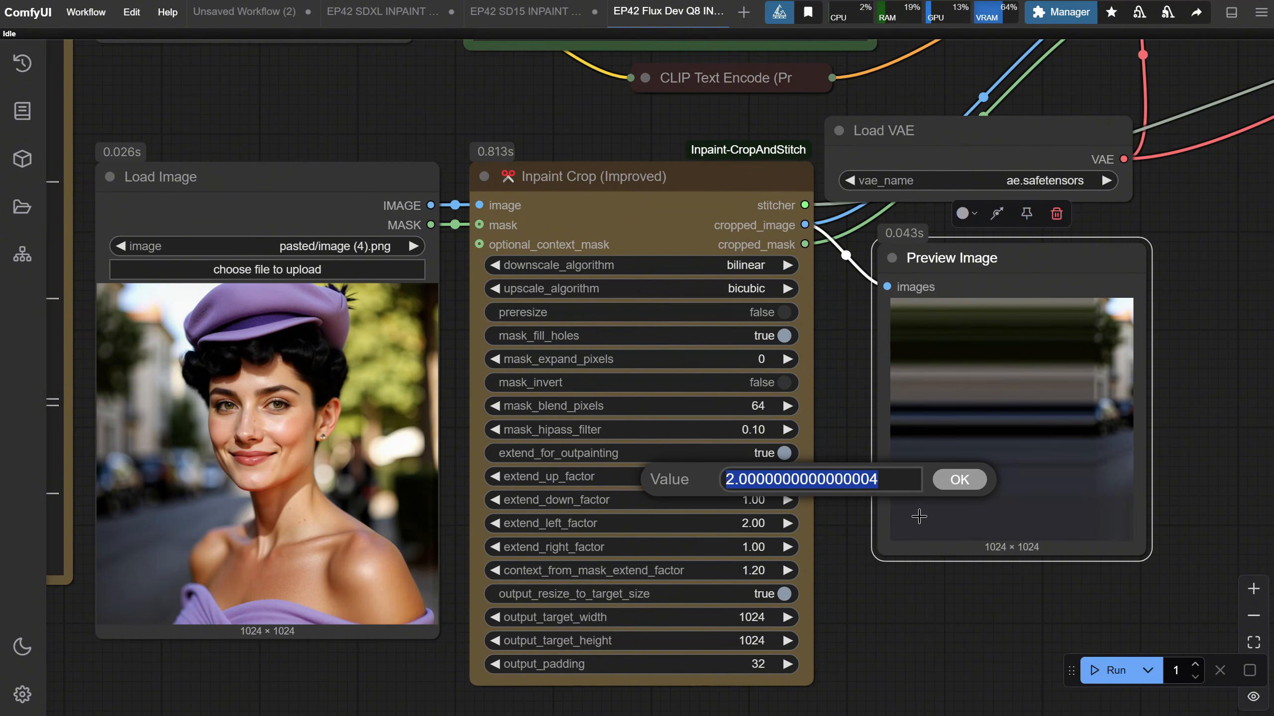
{"action": "type", "text": "1.5"}
{"action": "key", "text": "Return"}
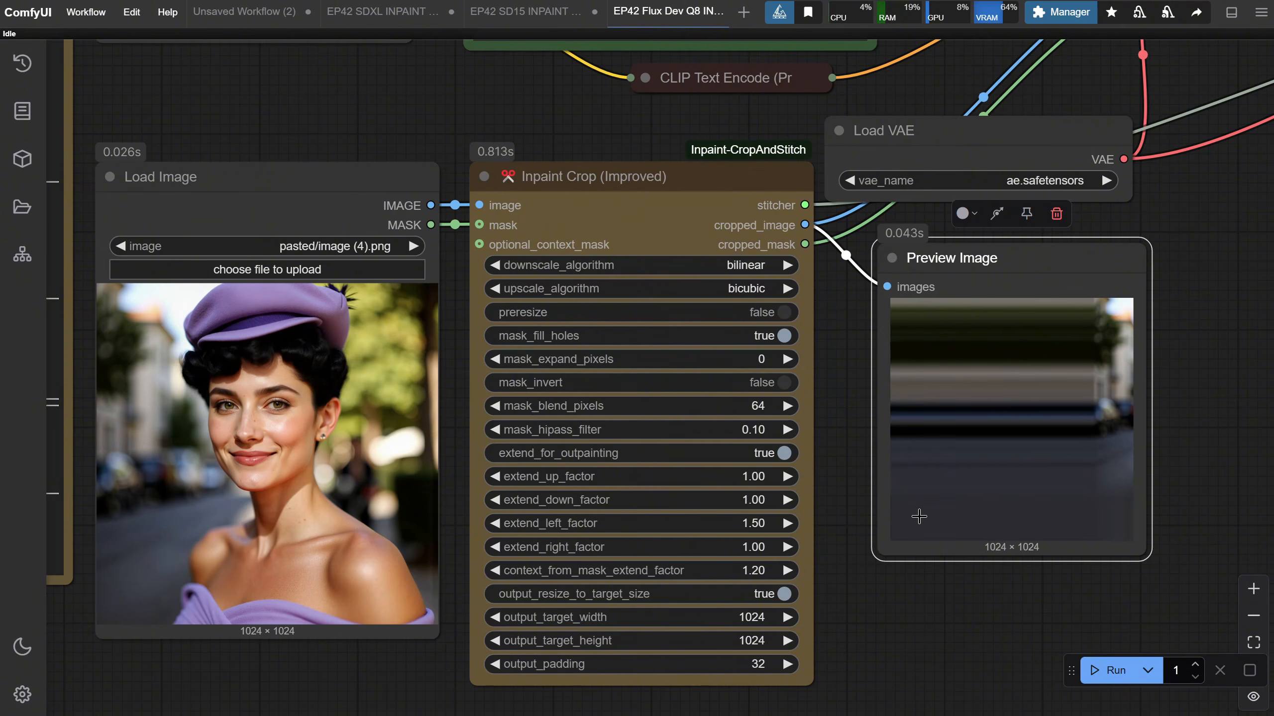
{"action": "left_click", "coordinate": [1097, 668]}
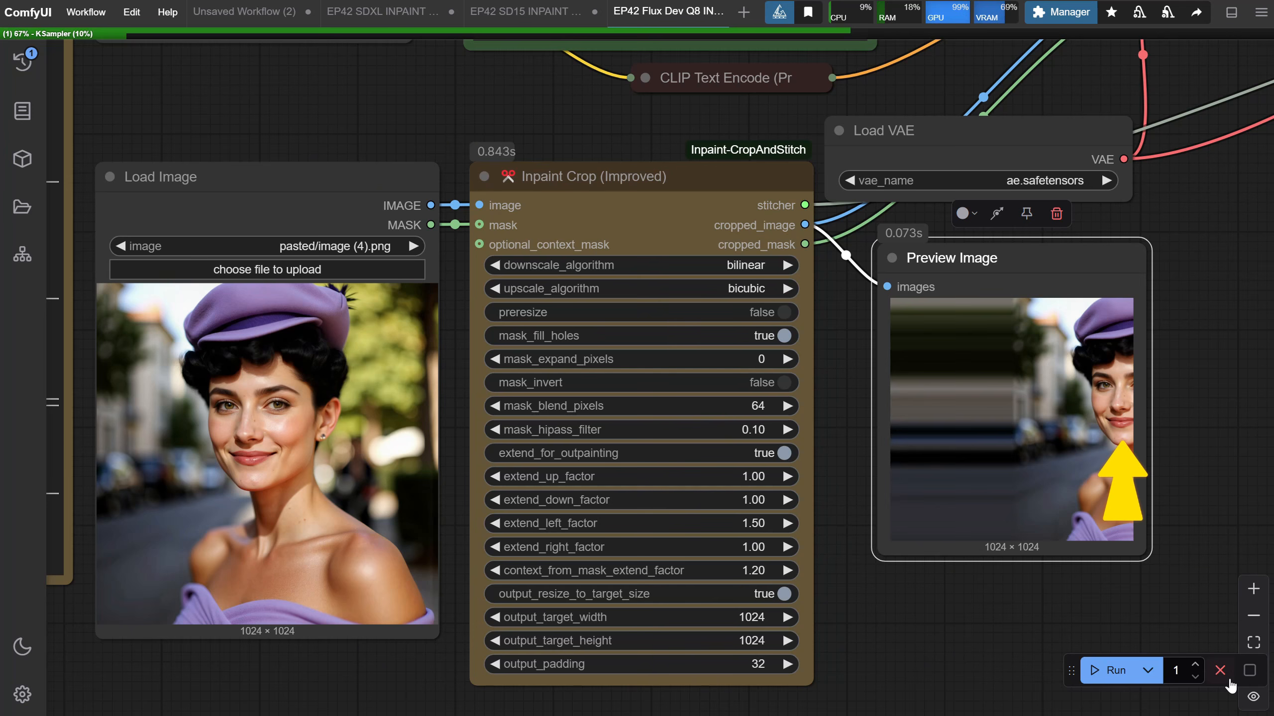
{"action": "left_click", "coordinate": [1227, 679]}
- Replace the whole prompt with "a street with buildings"
{"action": "scroll", "coordinate": [962, 430], "scroll_direction": "down", "scroll_amount": 4}
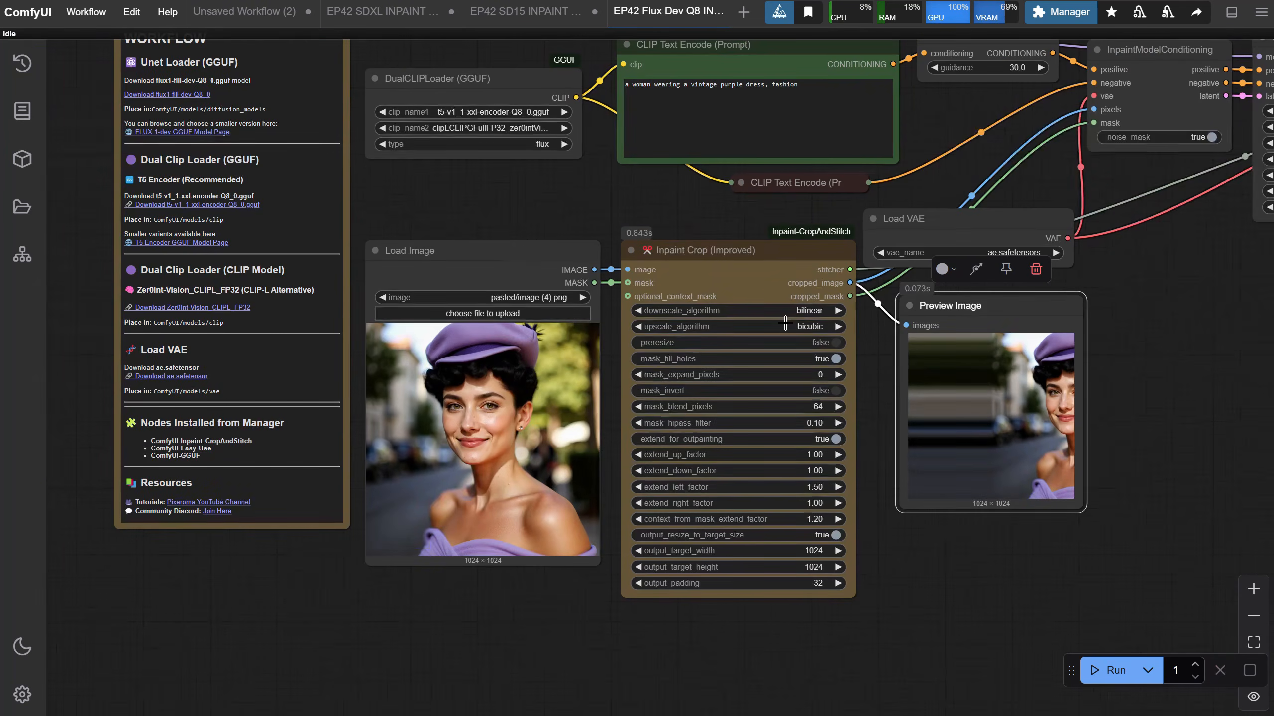
{"action": "left_click_drag", "start_coordinate": [569, 191], "coordinate": [548, 361]}
{"action": "scroll", "coordinate": [551, 346], "scroll_direction": "up", "scroll_amount": 8}
{"action": "left_click_drag", "start_coordinate": [606, 330], "coordinate": [430, 460]}
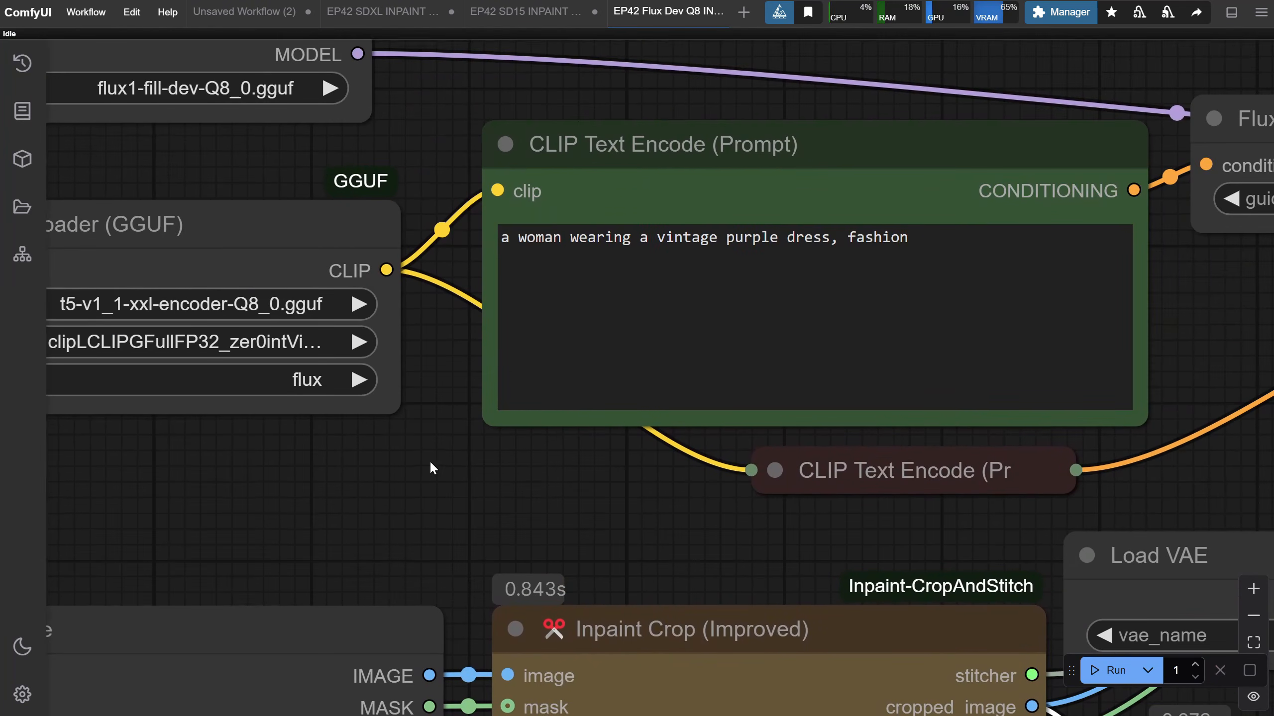
{"action": "left_click_drag", "start_coordinate": [964, 253], "coordinate": [456, 220]}
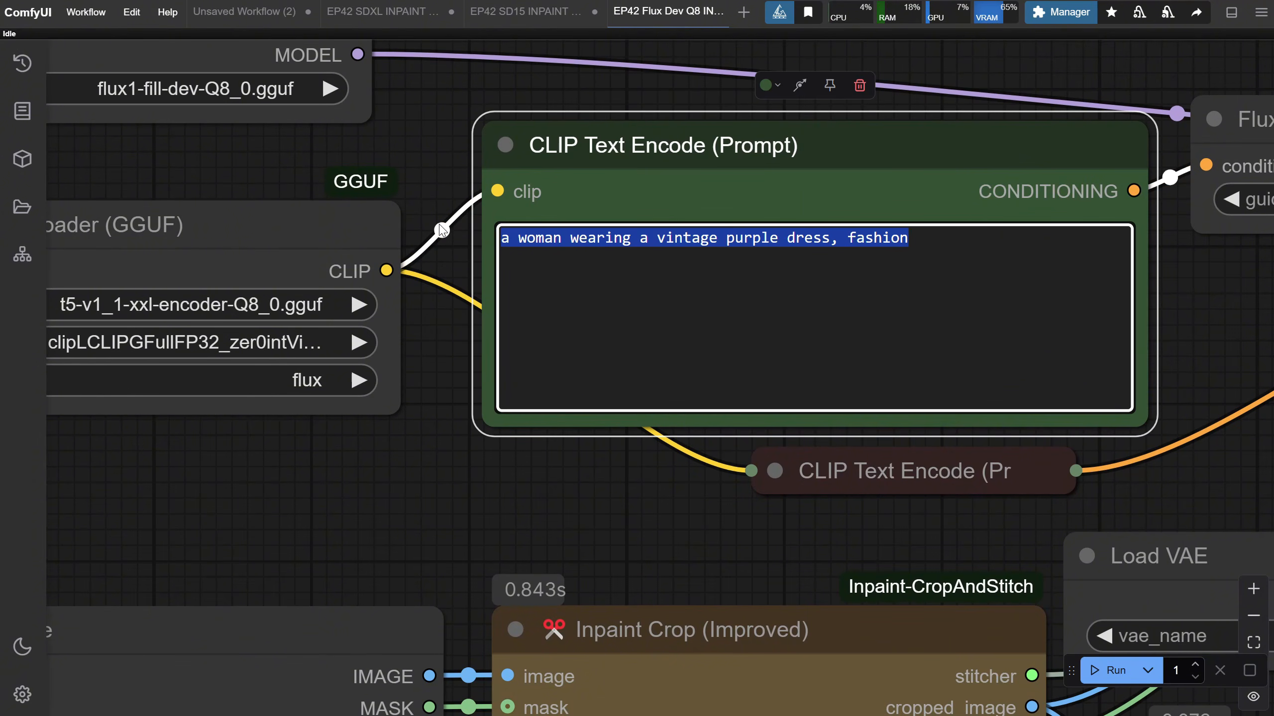
{"action": "type", "text": "a street"}
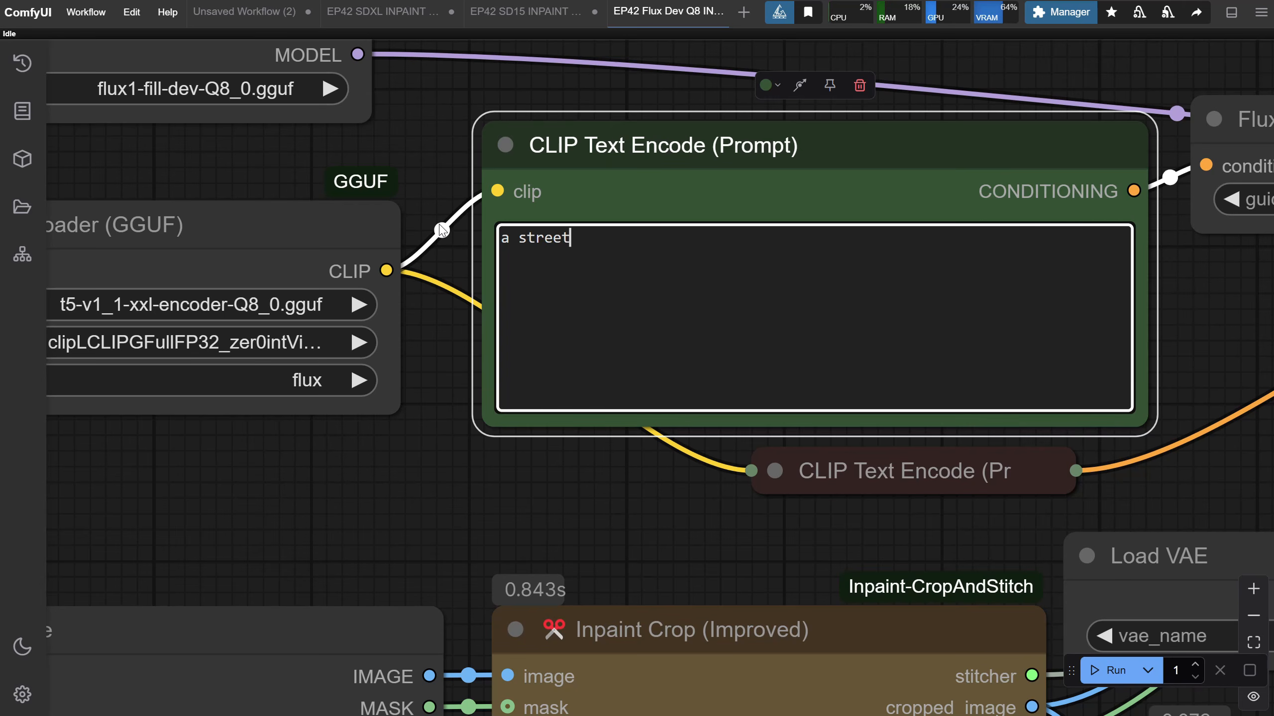
{"action": "scroll", "coordinate": [417, 541], "scroll_direction": "down", "scroll_amount": 4}
{"action": "left_click_drag", "start_coordinate": [408, 516], "coordinate": [519, 654]}
{"action": "left_click", "coordinate": [649, 305]}
{"action": "type", "text": "with buildings"}
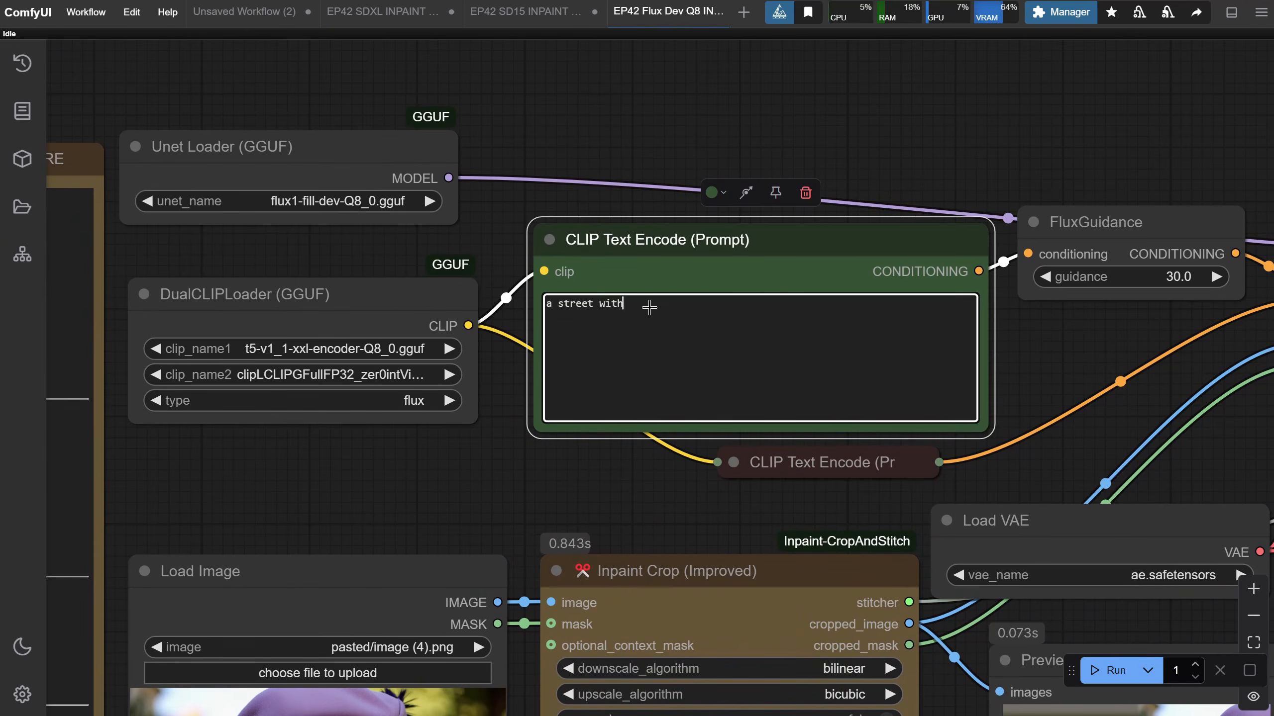
{"action": "scroll", "coordinate": [1018, 472], "scroll_direction": "down", "scroll_amount": 2}
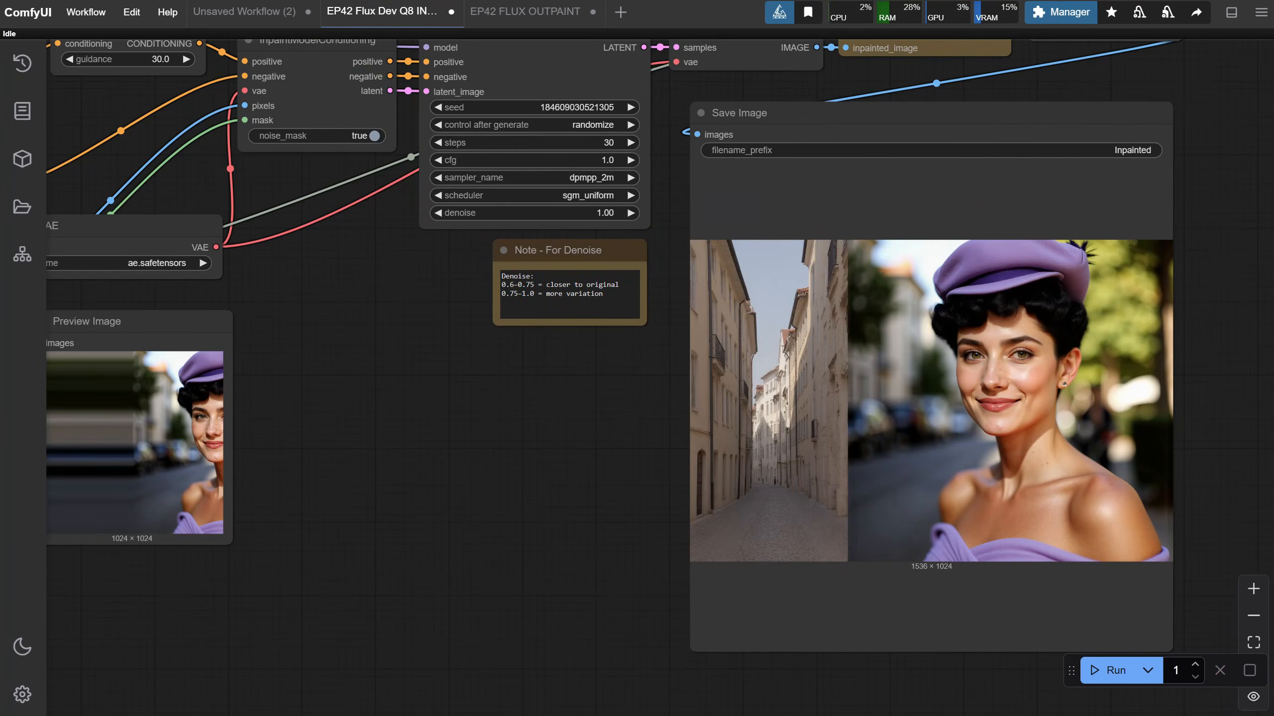
- Inspect the outpainted image, replace the prompt with "the woman is on a street, blurred background behind", and run the workflow
{"action": "scroll", "coordinate": [1008, 517], "scroll_direction": "up", "scroll_amount": 4}
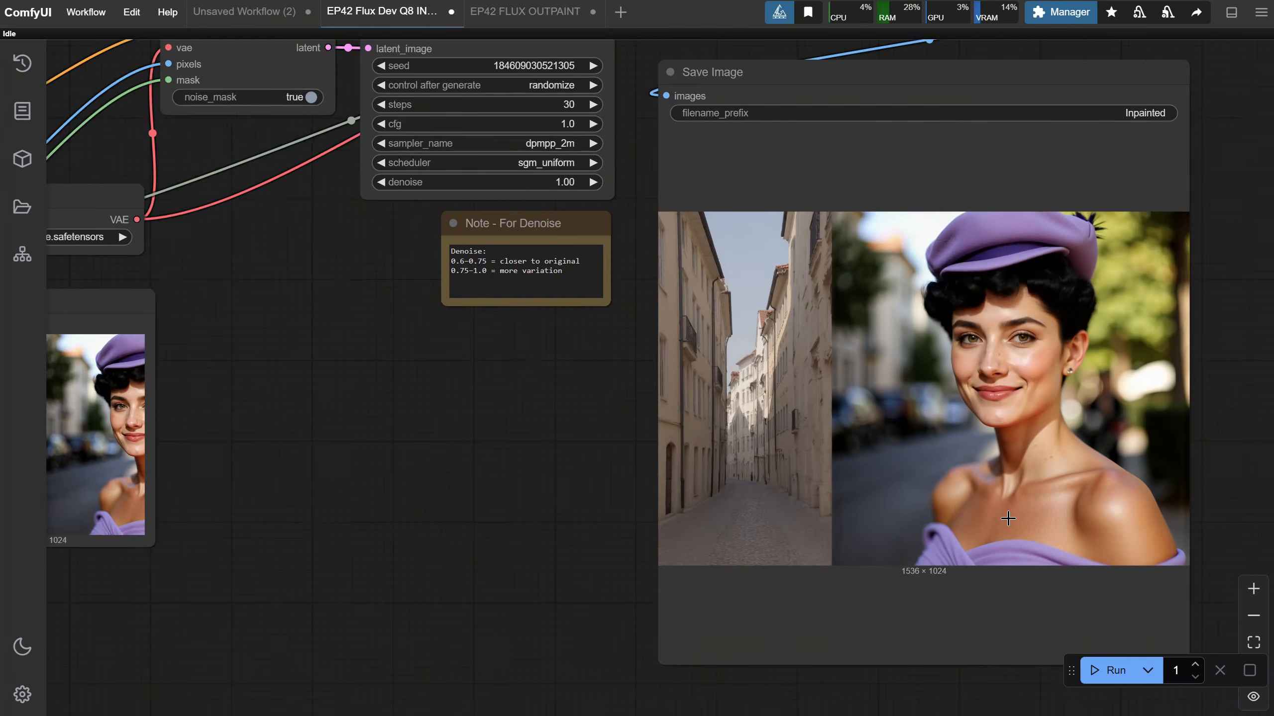
{"action": "scroll", "coordinate": [736, 366], "scroll_direction": "down", "scroll_amount": 3}
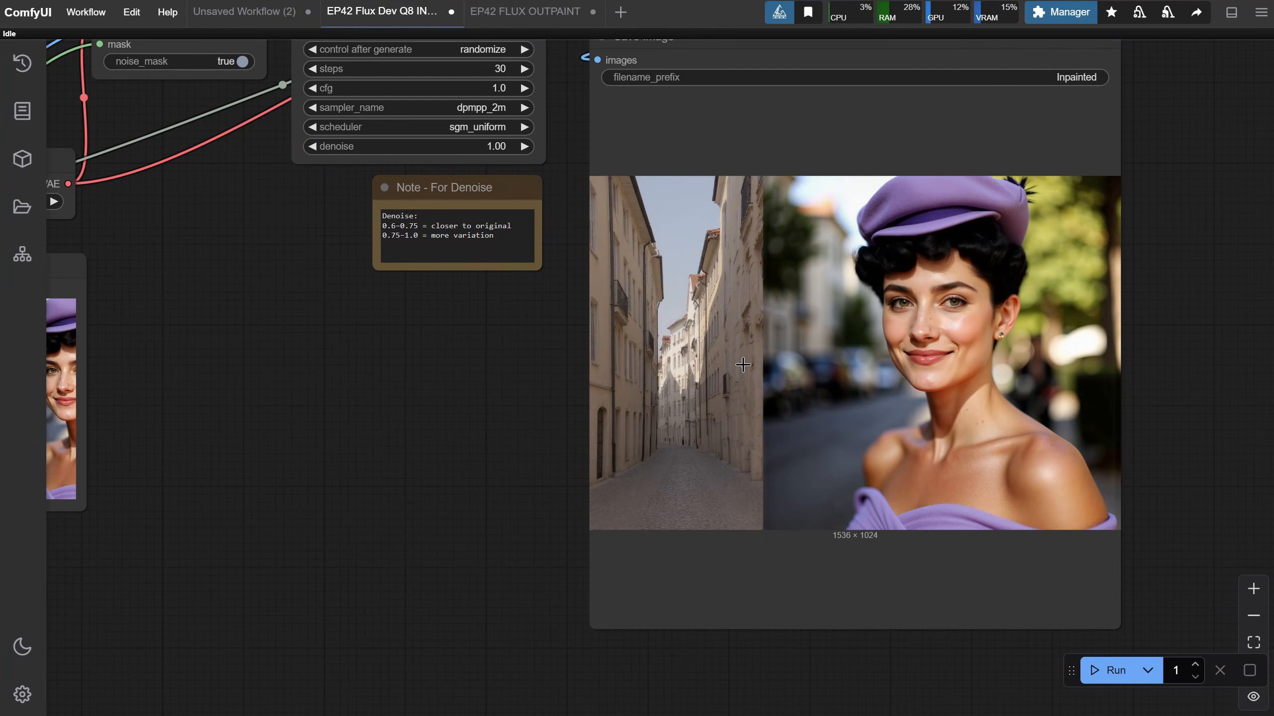
{"action": "scroll", "coordinate": [387, 423], "scroll_direction": "down", "scroll_amount": 2}
{"action": "left_click_drag", "start_coordinate": [322, 402], "coordinate": [1077, 580]}
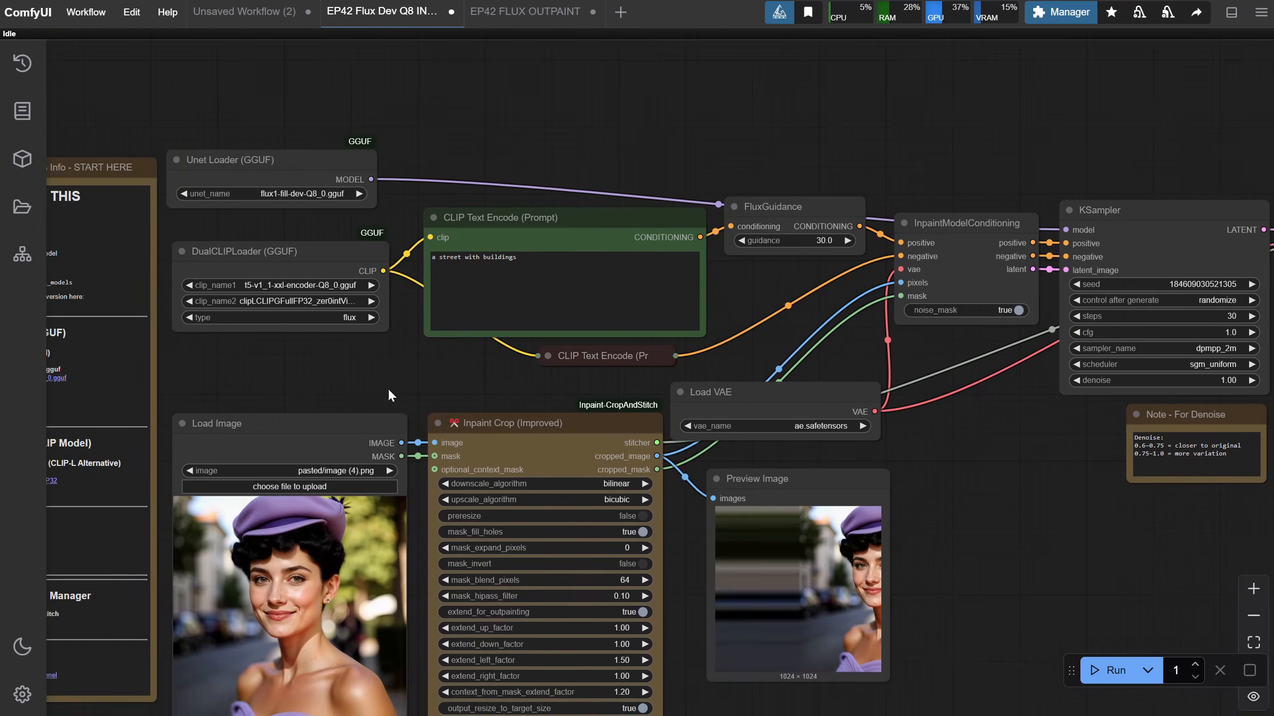
{"action": "scroll", "coordinate": [389, 376], "scroll_direction": "up", "scroll_amount": 6}
{"action": "left_click_drag", "start_coordinate": [647, 173], "coordinate": [333, 165]}
{"action": "type", "text": "the woman is"}
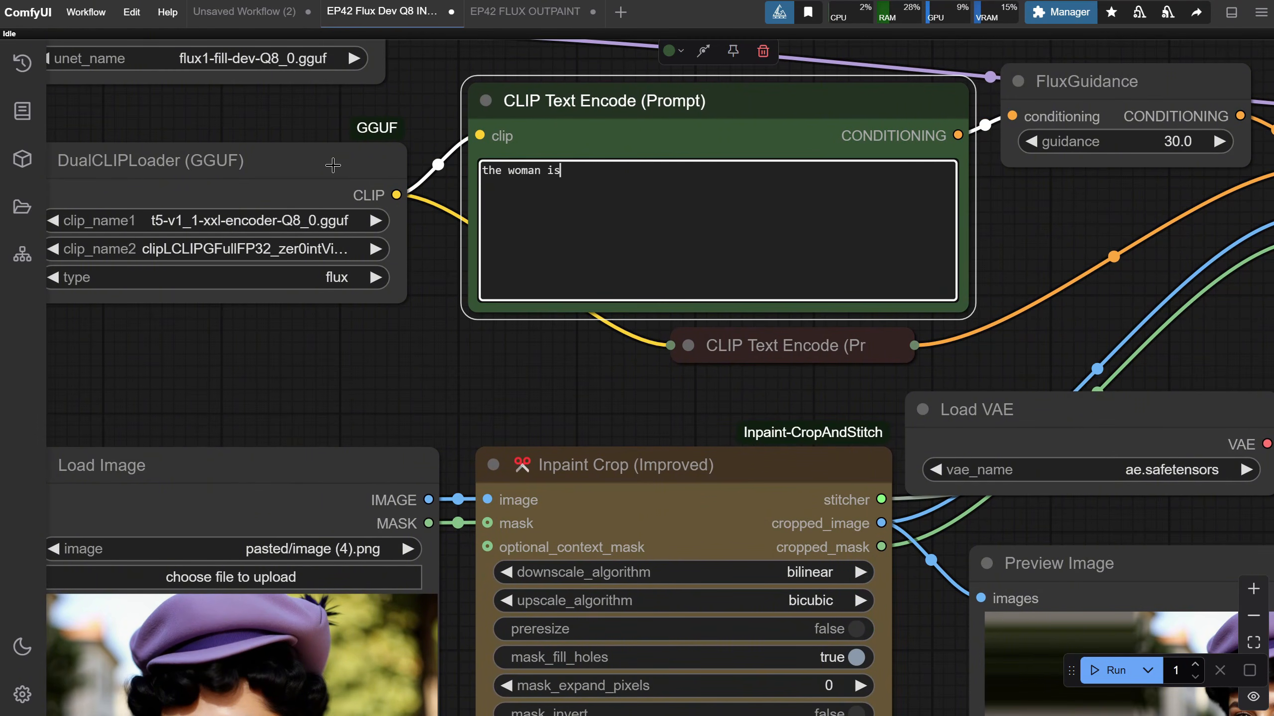
{"action": "type", "text": " on a street, blurred "}
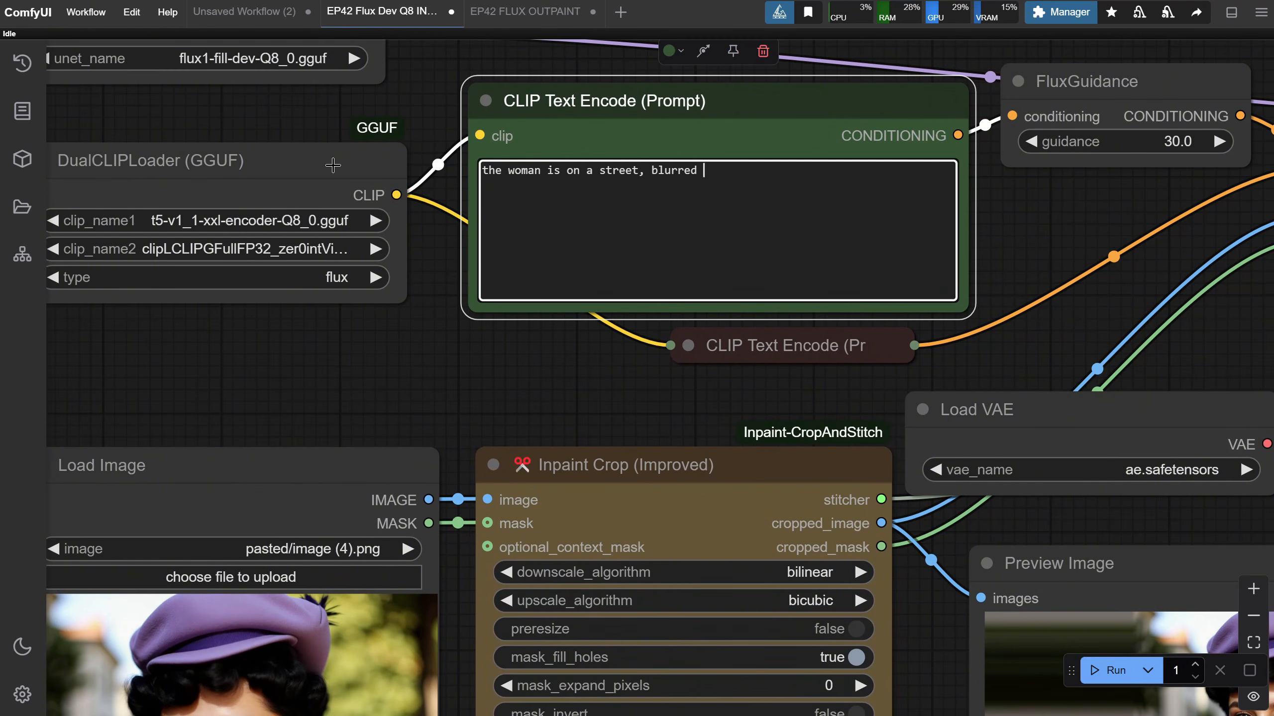
{"action": "type", "text": "background behind"}
{"action": "scroll", "coordinate": [885, 281], "scroll_direction": "down", "scroll_amount": 8}
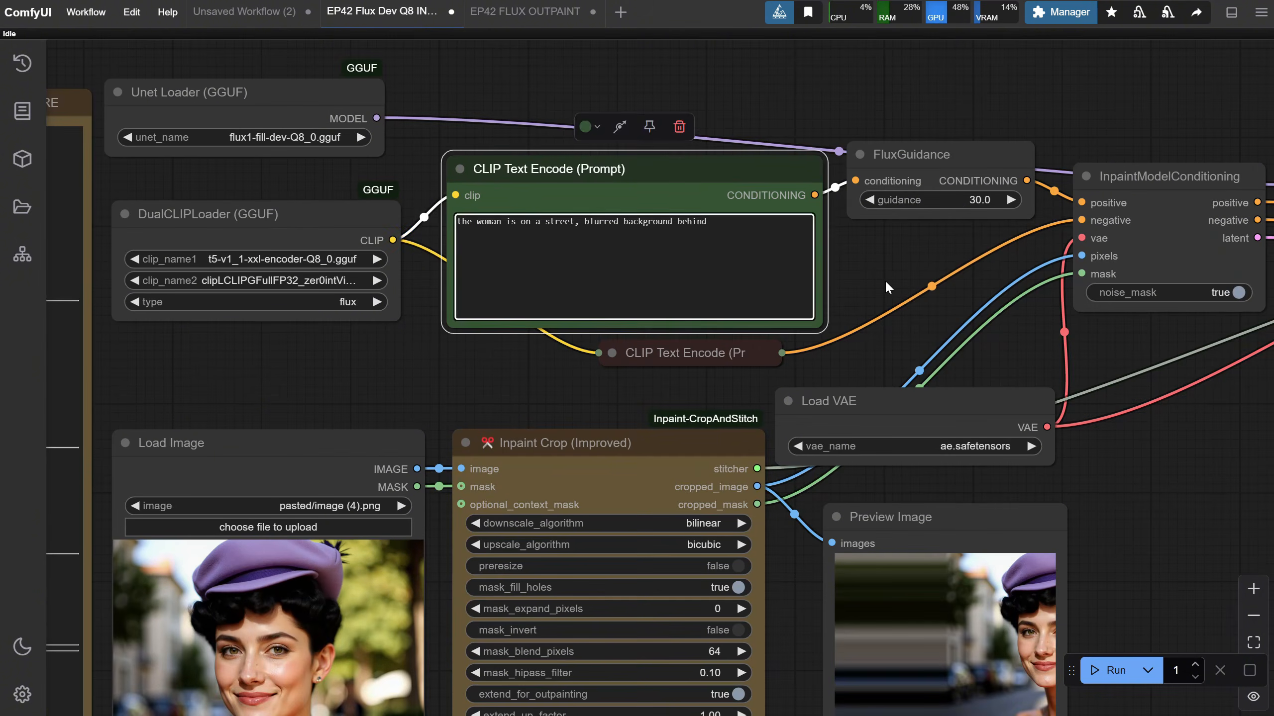
{"action": "left_click", "coordinate": [1108, 671]}
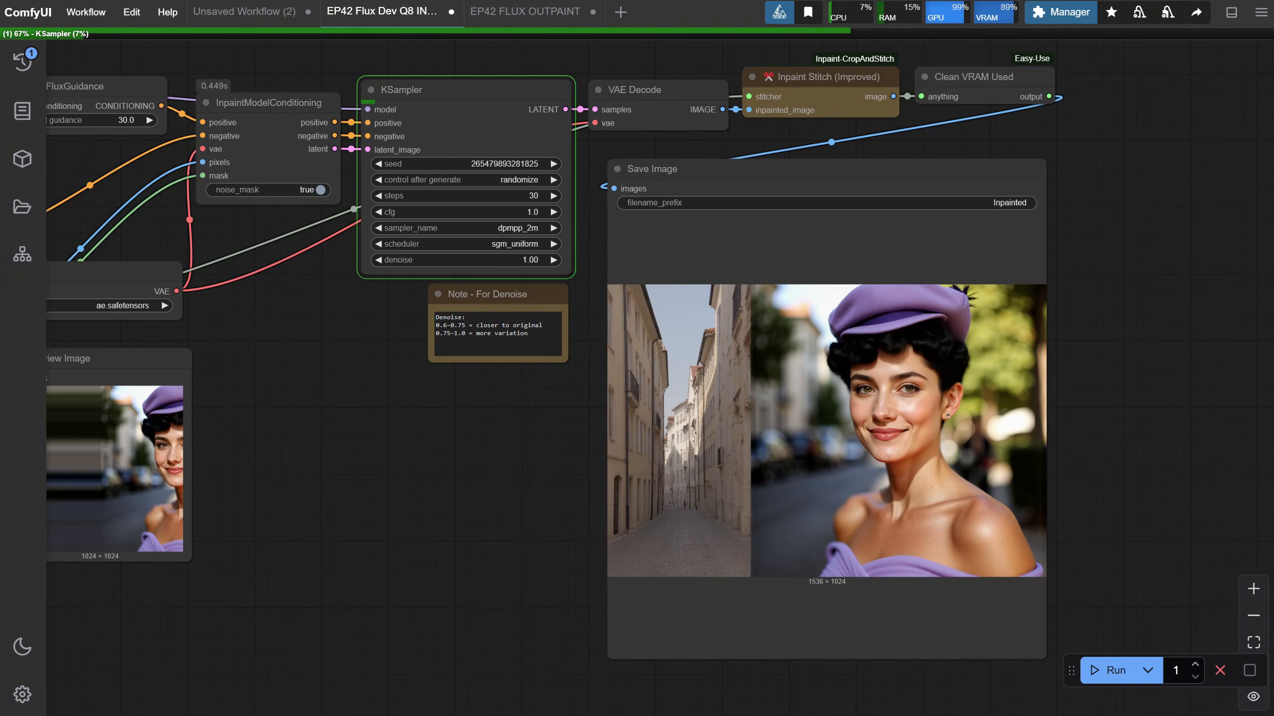
- Set extend_left_factor to 1.3 in the Inpaint Crop node and run the workflow again
{"action": "scroll", "coordinate": [1154, 379], "scroll_direction": "up", "scroll_amount": 1}
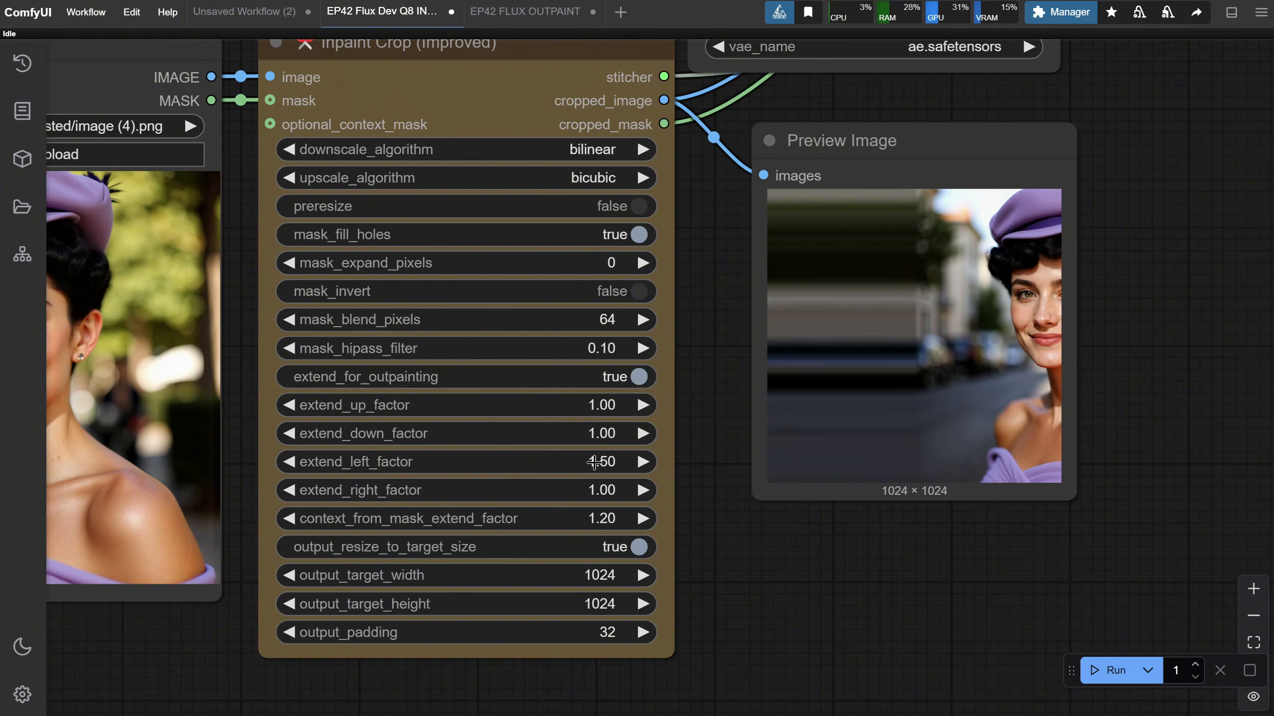
{"action": "left_click", "coordinate": [594, 462]}
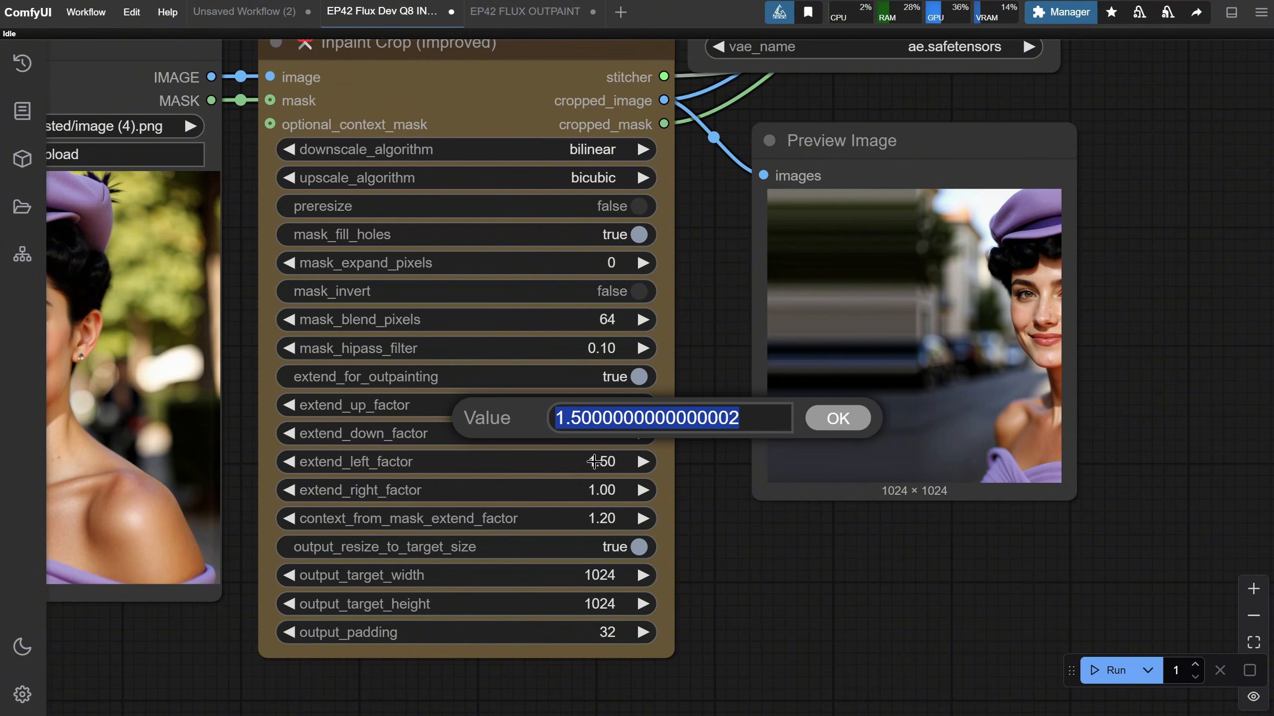
{"action": "type", "text": "1.3"}
{"action": "key", "text": "Return"}
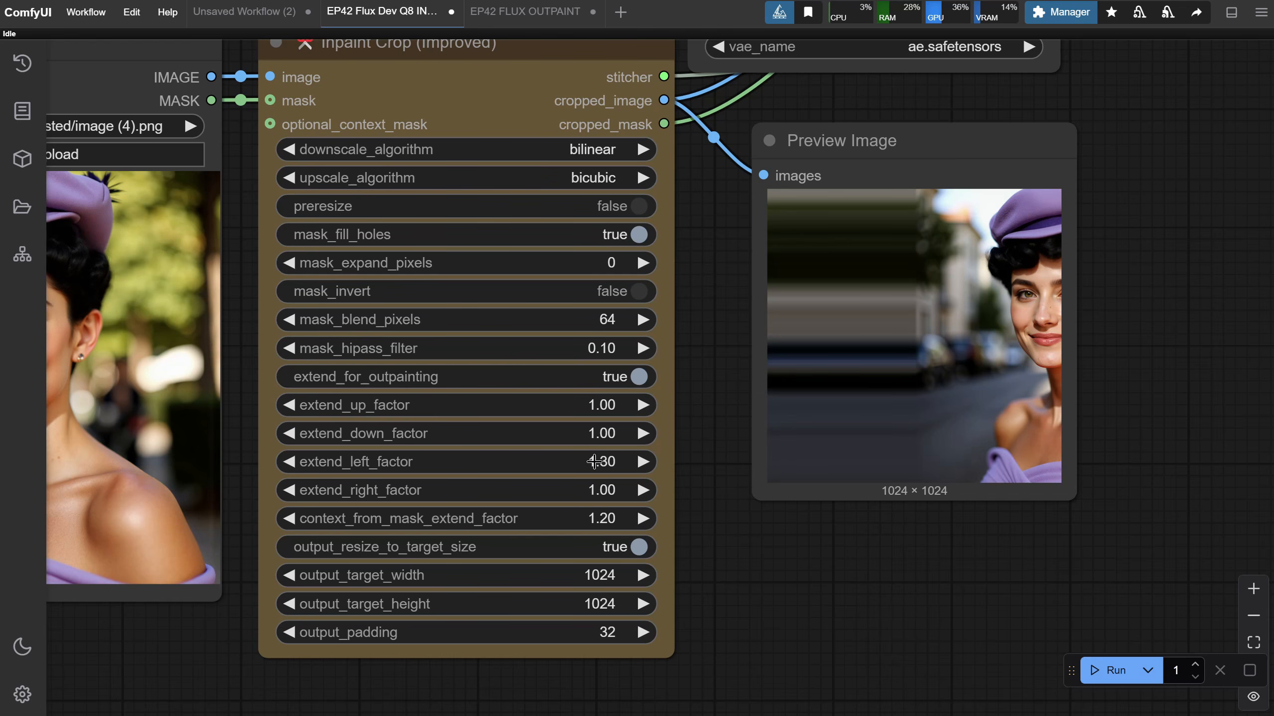
{"action": "left_click", "coordinate": [1108, 672]}
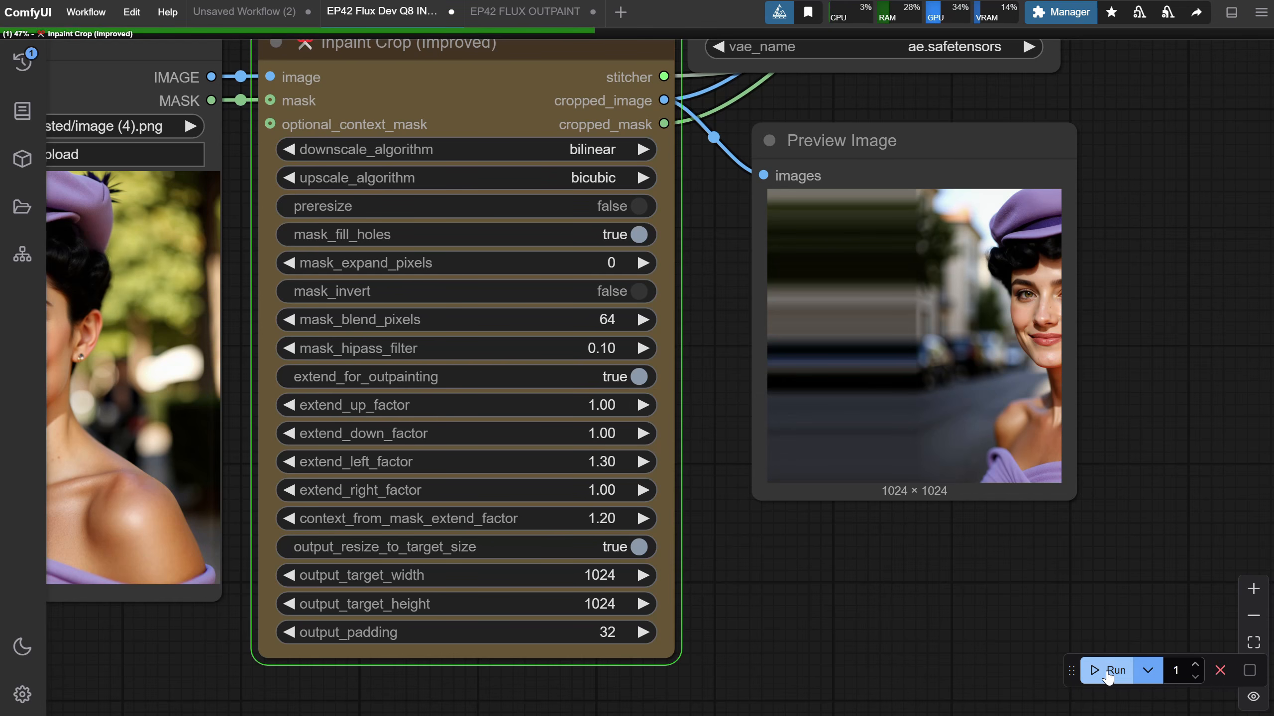
{"action": "scroll", "coordinate": [1108, 535], "scroll_direction": "down", "scroll_amount": 2}
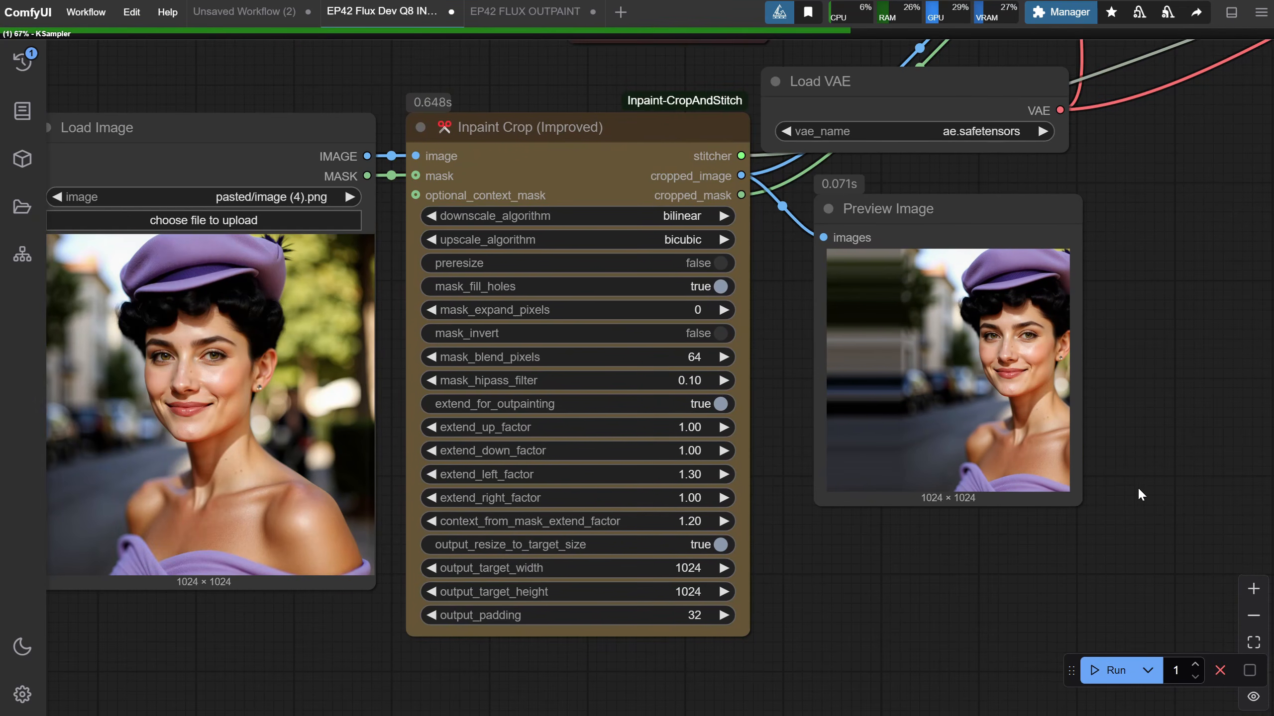
- Replace the whole prompt with "a street with buildings" and run the workflow to examine the new outpainted street
{"action": "left_click_drag", "start_coordinate": [1139, 490], "coordinate": [881, 497]}
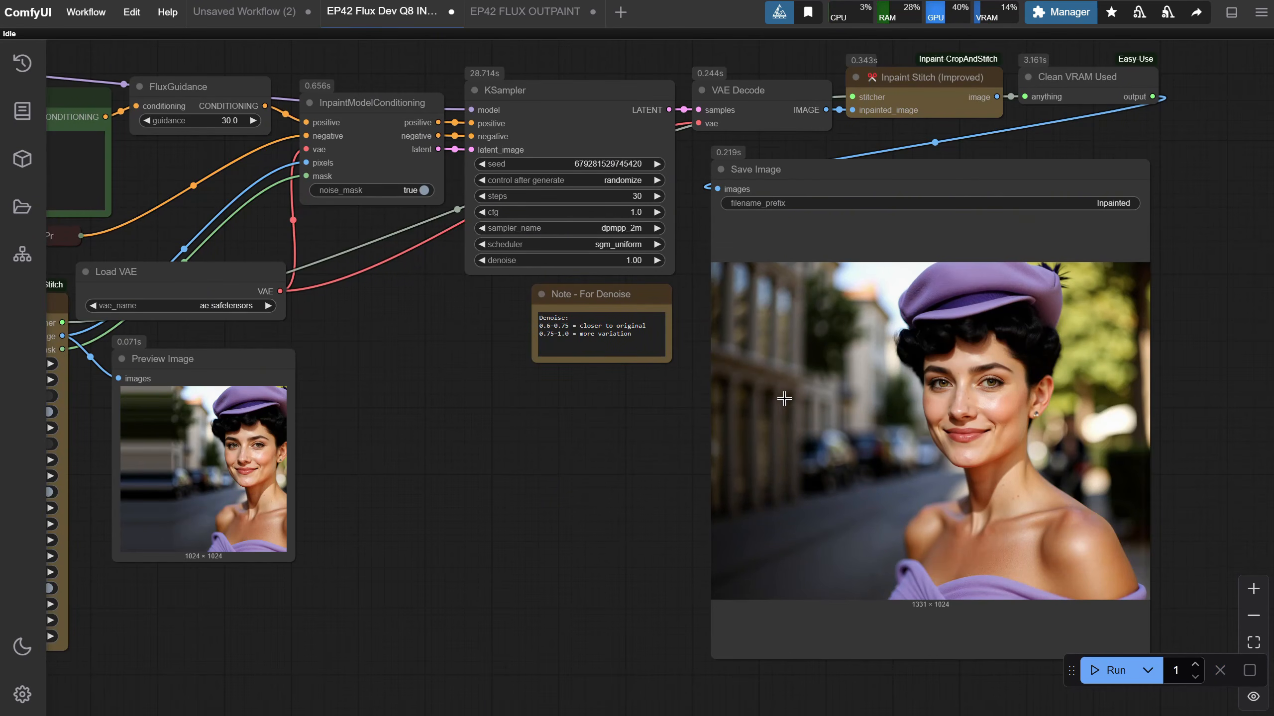
{"action": "left_click_drag", "start_coordinate": [484, 515], "coordinate": [939, 454]}
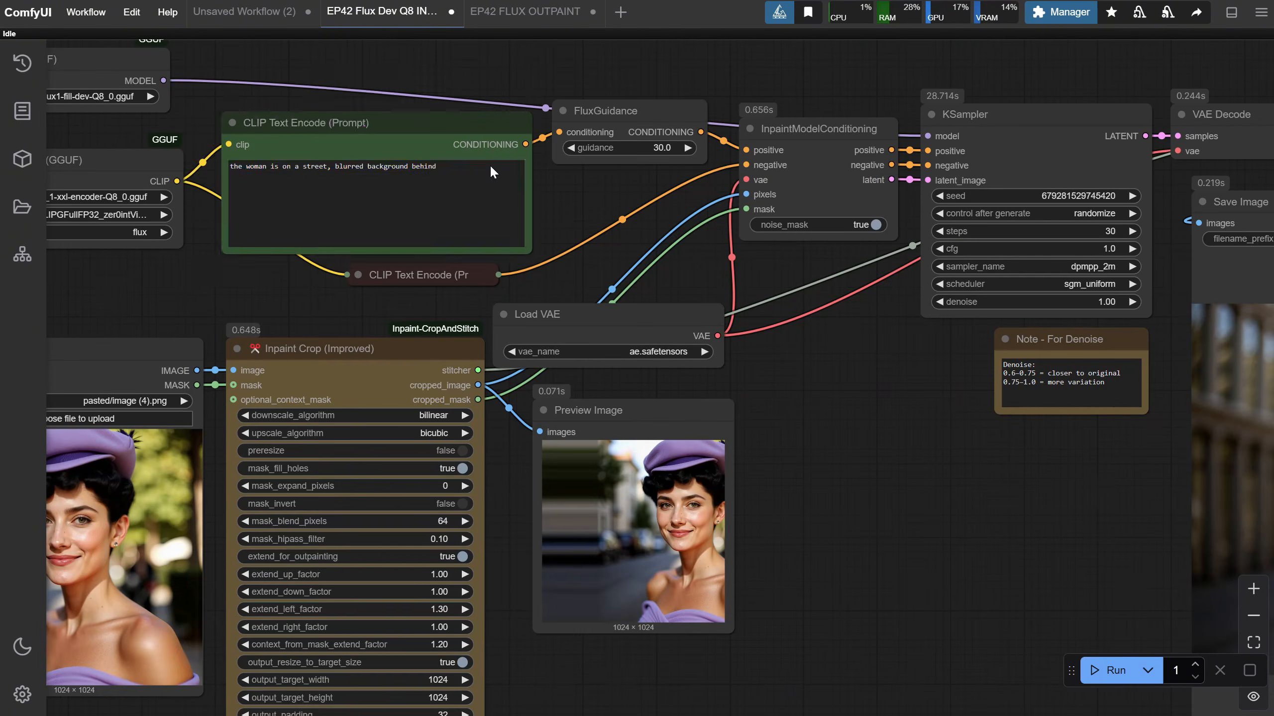
{"action": "left_click", "coordinate": [489, 164]}
{"action": "key", "text": "ctrl+a"}
{"action": "type", "text": "a st"}
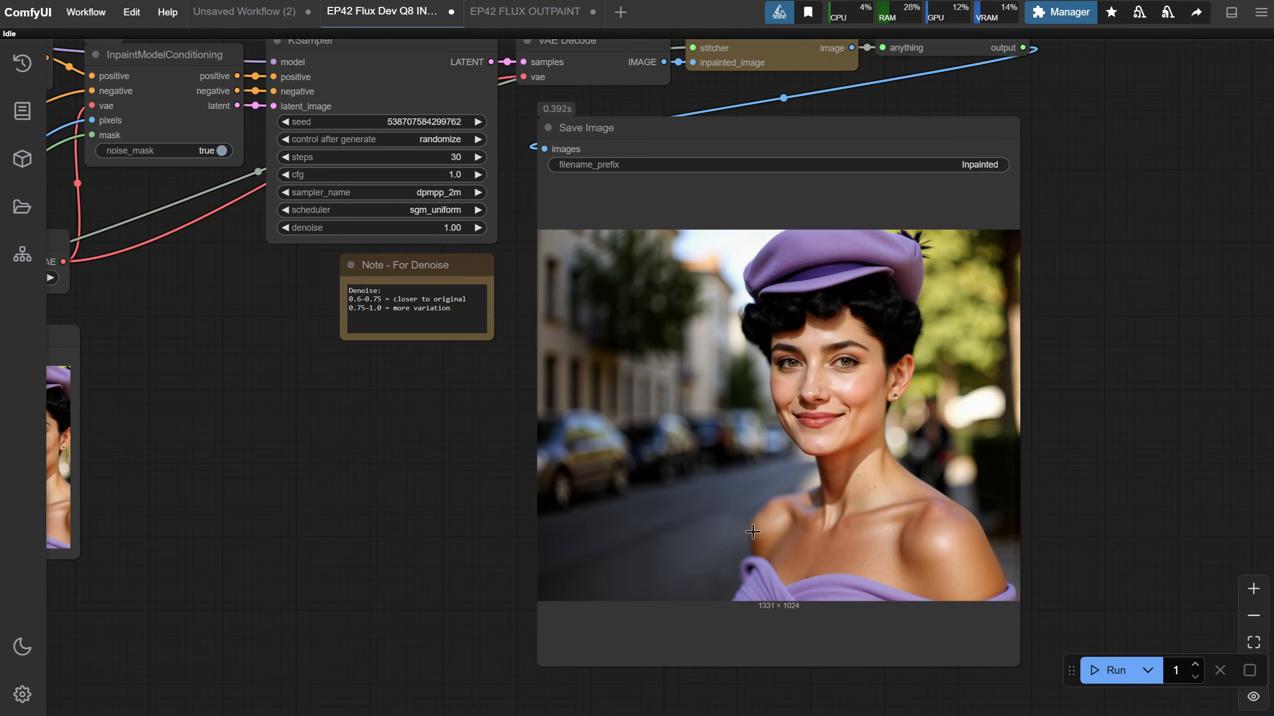
{"action": "scroll", "coordinate": [628, 336], "scroll_direction": "up", "scroll_amount": 8}
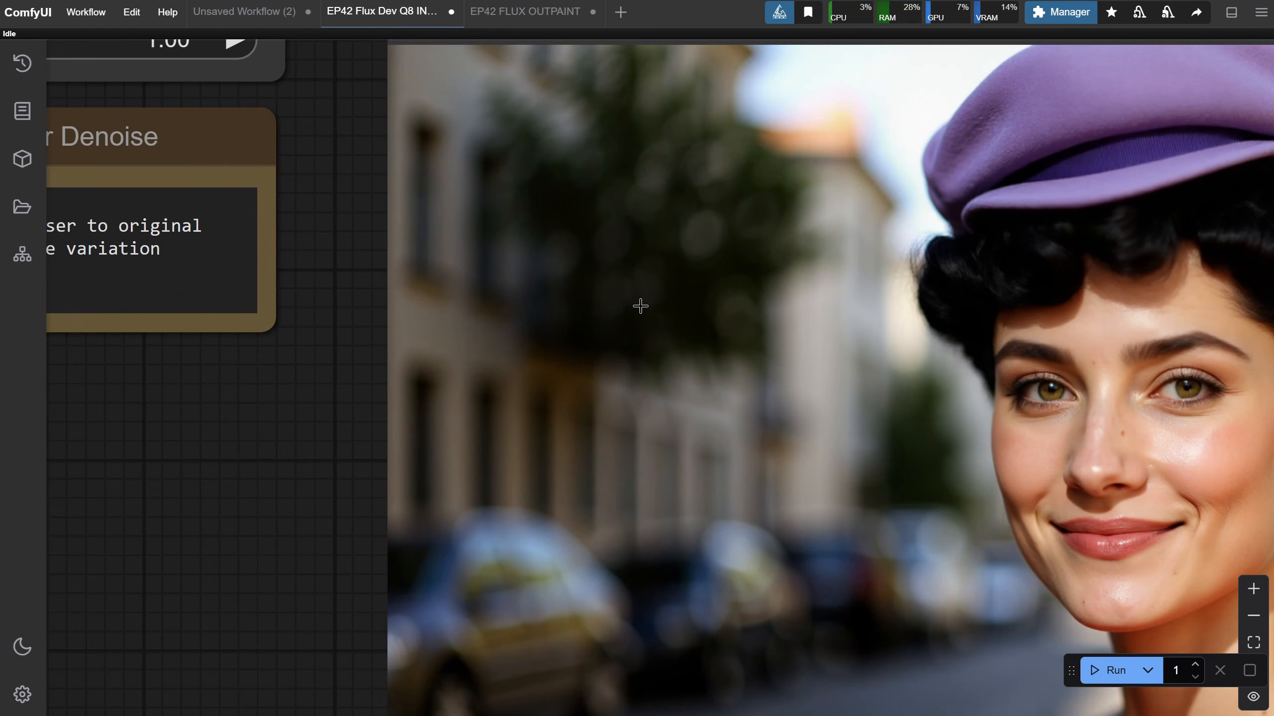
{"action": "scroll", "coordinate": [321, 296], "scroll_direction": "down", "scroll_amount": 5}
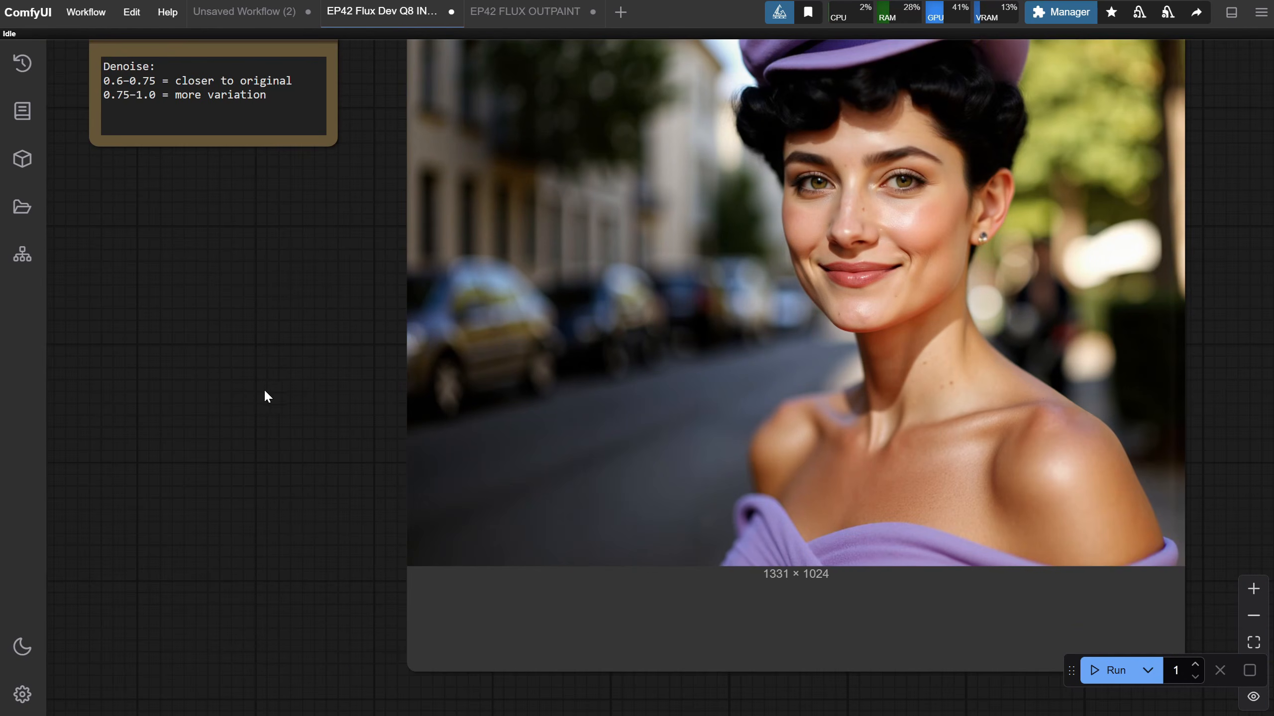
- In the Inpaint Crop node, set extend_left_factor to 1 and extend_down_factor to 1.3
{"action": "left_click_drag", "start_coordinate": [266, 393], "coordinate": [768, 435]}
{"action": "scroll", "coordinate": [497, 529], "scroll_direction": "down", "scroll_amount": 3}
{"action": "left_click_drag", "start_coordinate": [497, 528], "coordinate": [1001, 518]}
{"action": "scroll", "coordinate": [715, 499], "scroll_direction": "up", "scroll_amount": 5}
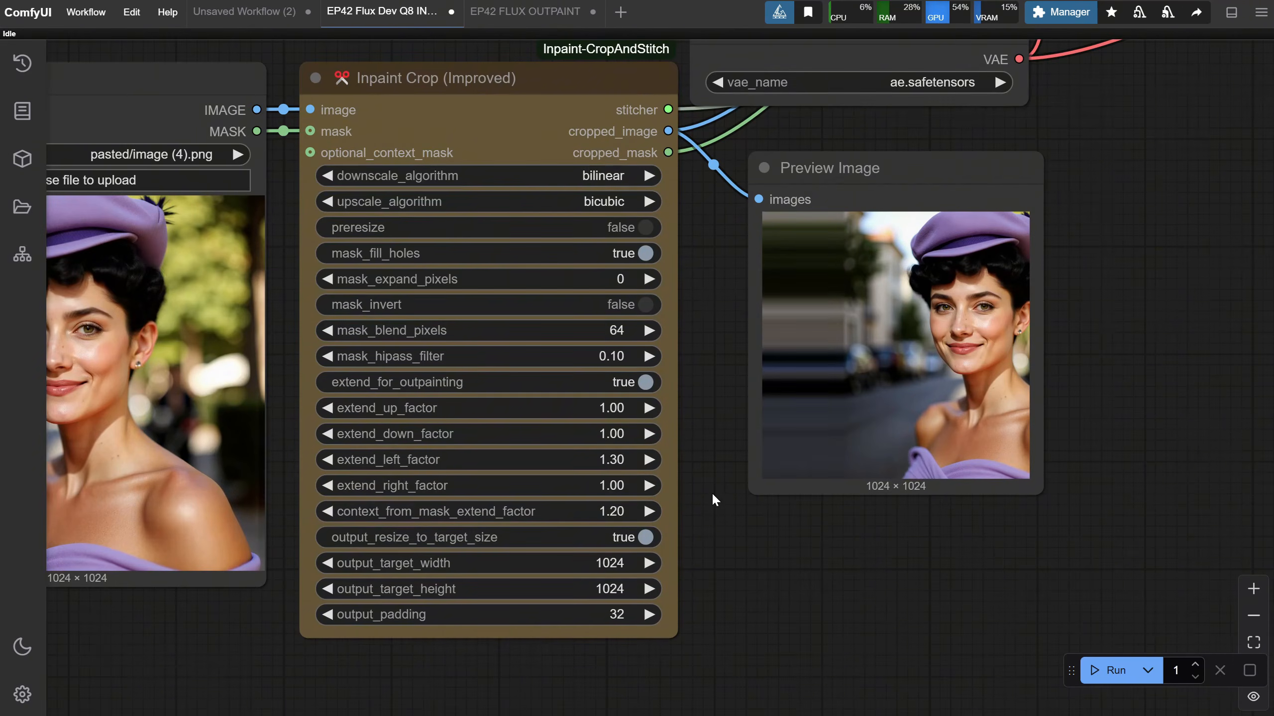
{"action": "left_click_drag", "start_coordinate": [739, 526], "coordinate": [1109, 505]}
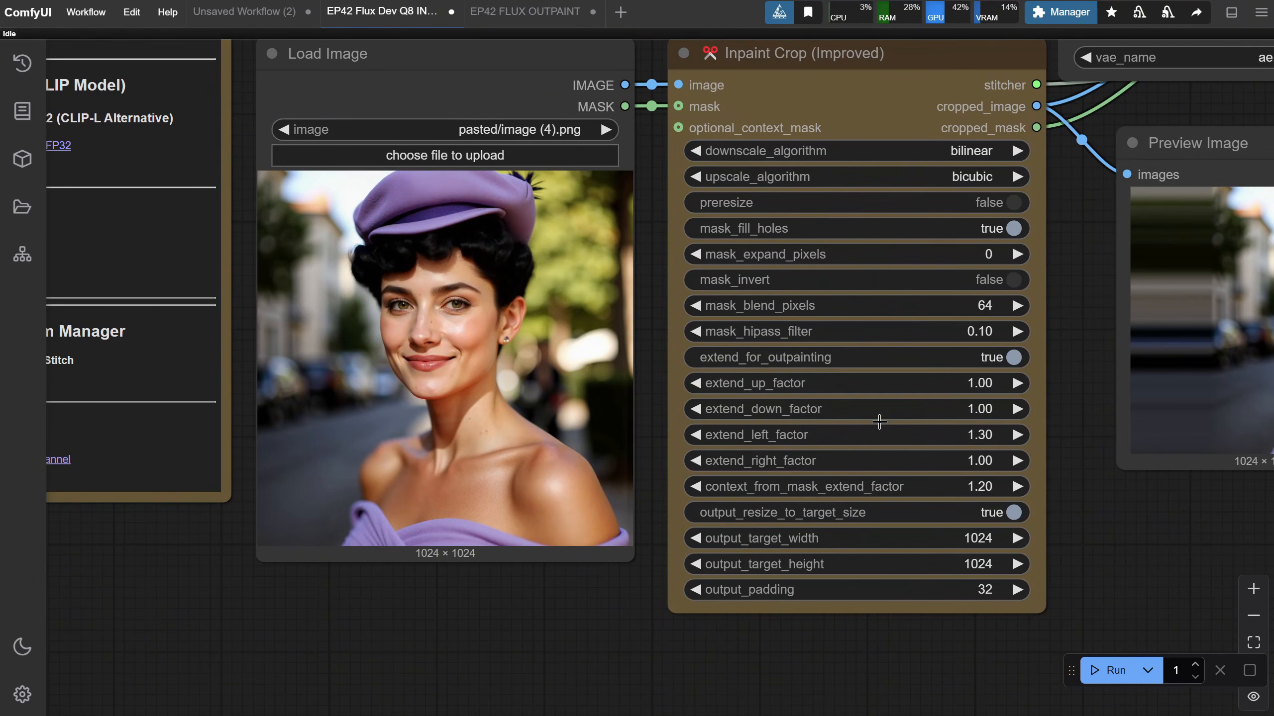
{"action": "left_click", "coordinate": [986, 435]}
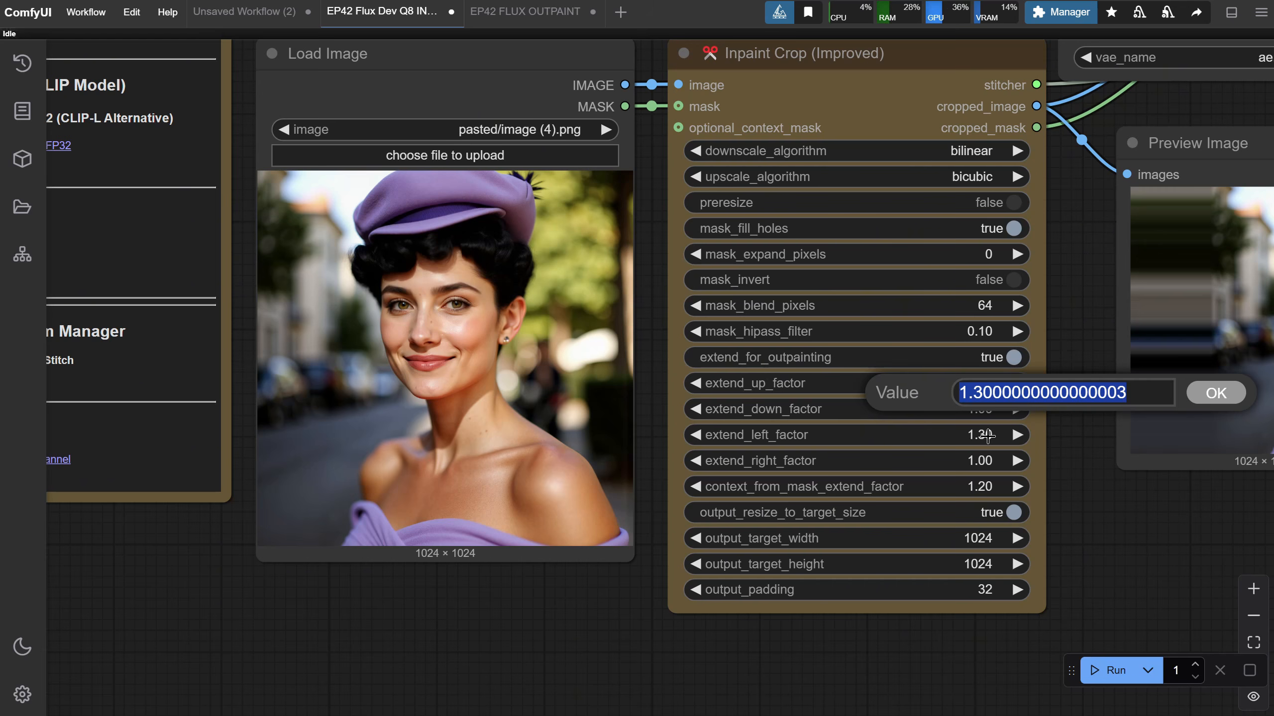
{"action": "type", "text": "1"}
{"action": "key", "text": "Return"}
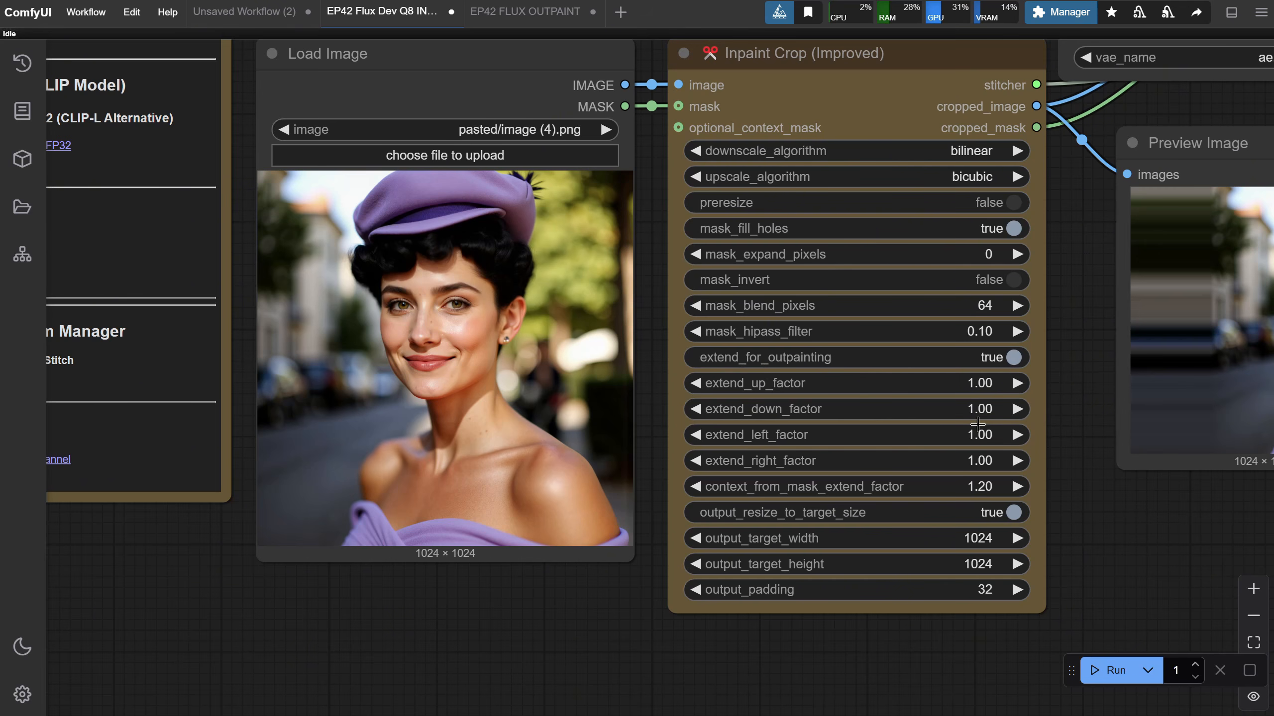
{"action": "left_click", "coordinate": [986, 409]}
{"action": "type", "text": "1.3"}
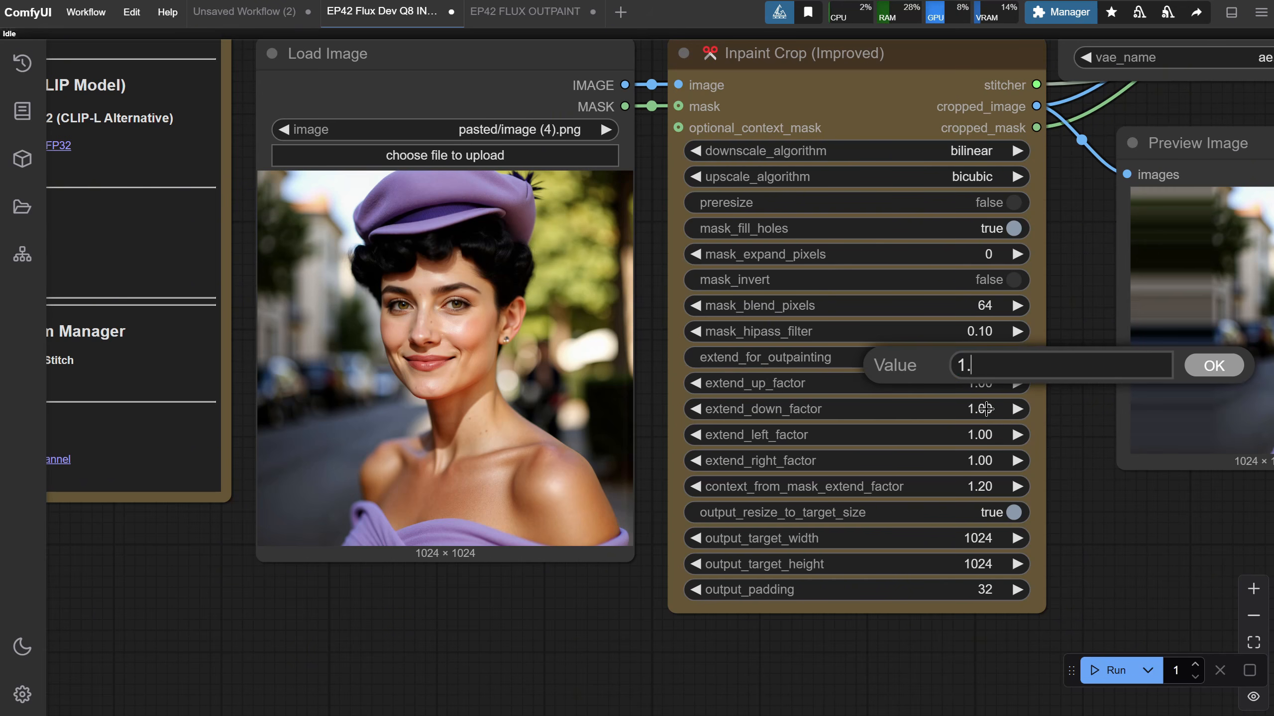
{"action": "key", "text": "Return"}
- Replace the whole prompt with "a woman on the street" and run the workflow
{"action": "left_click_drag", "start_coordinate": [1124, 559], "coordinate": [713, 647]}
{"action": "scroll", "coordinate": [713, 647], "scroll_direction": "down", "scroll_amount": 5}
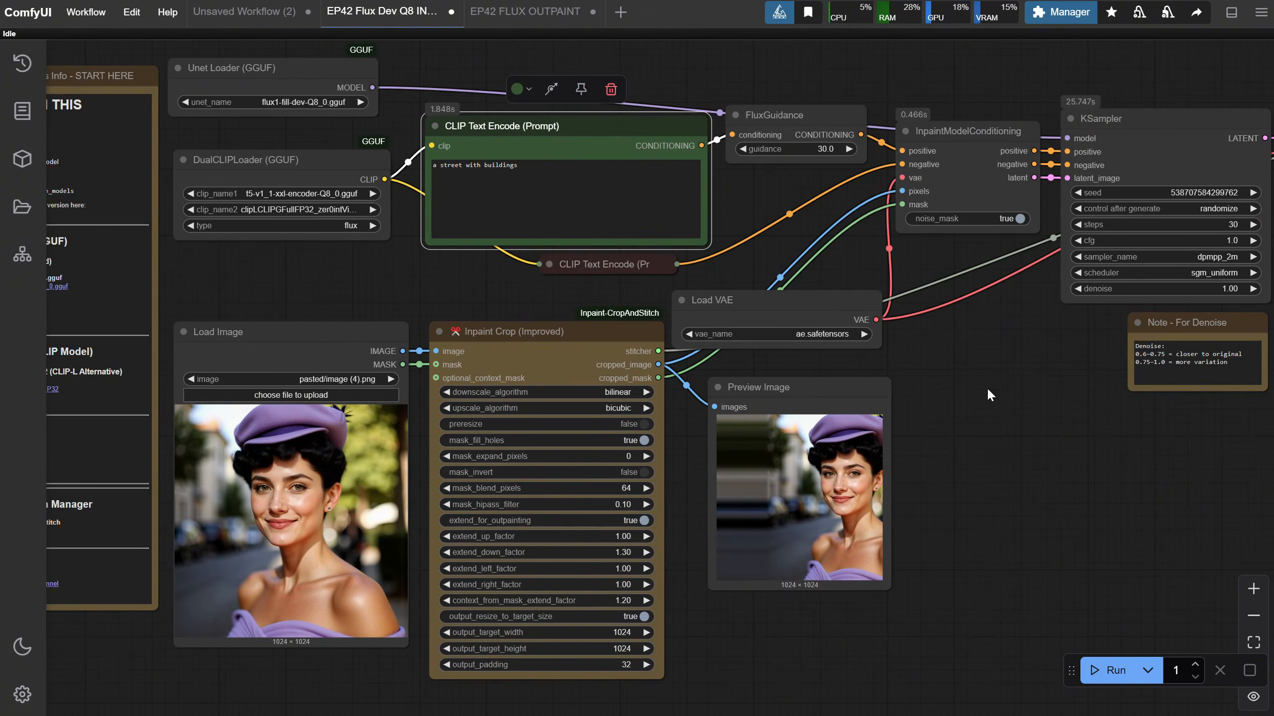
{"action": "left_click_drag", "start_coordinate": [990, 392], "coordinate": [1219, 440]}
{"action": "left_click", "coordinate": [814, 191]}
{"action": "key", "text": "ctrl+a"}
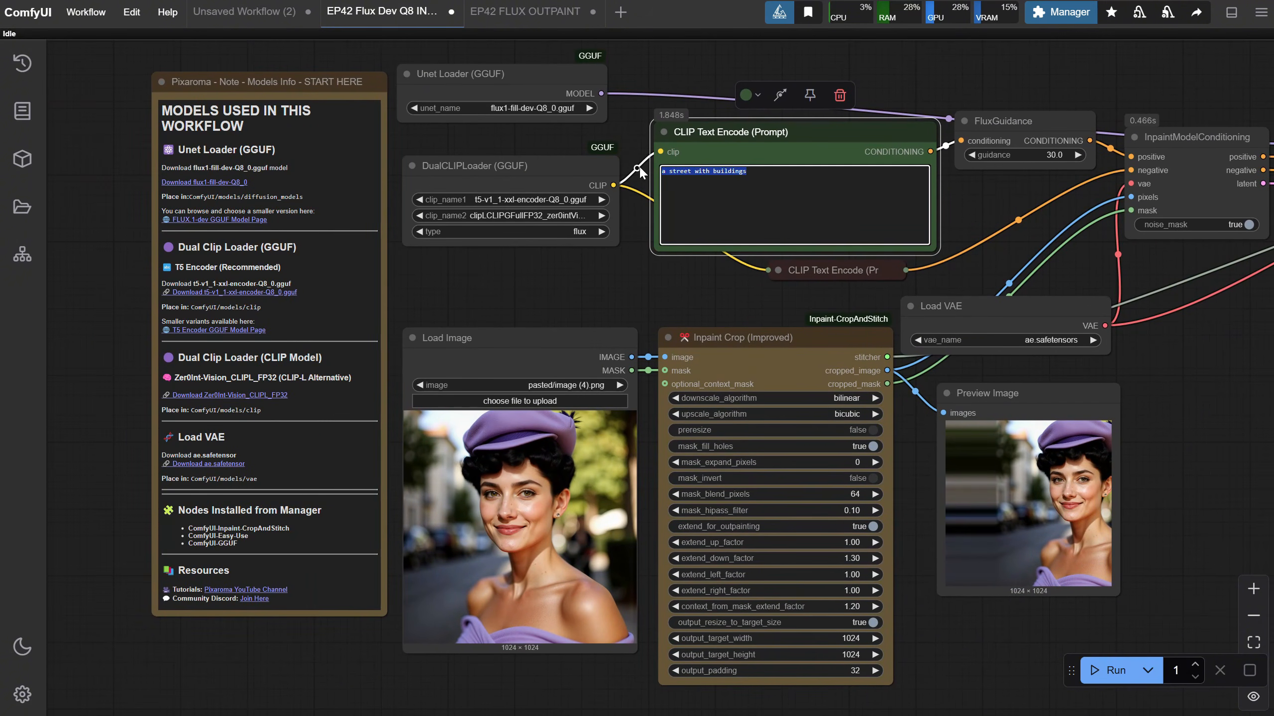
{"action": "type", "text": "a woman on the street"}
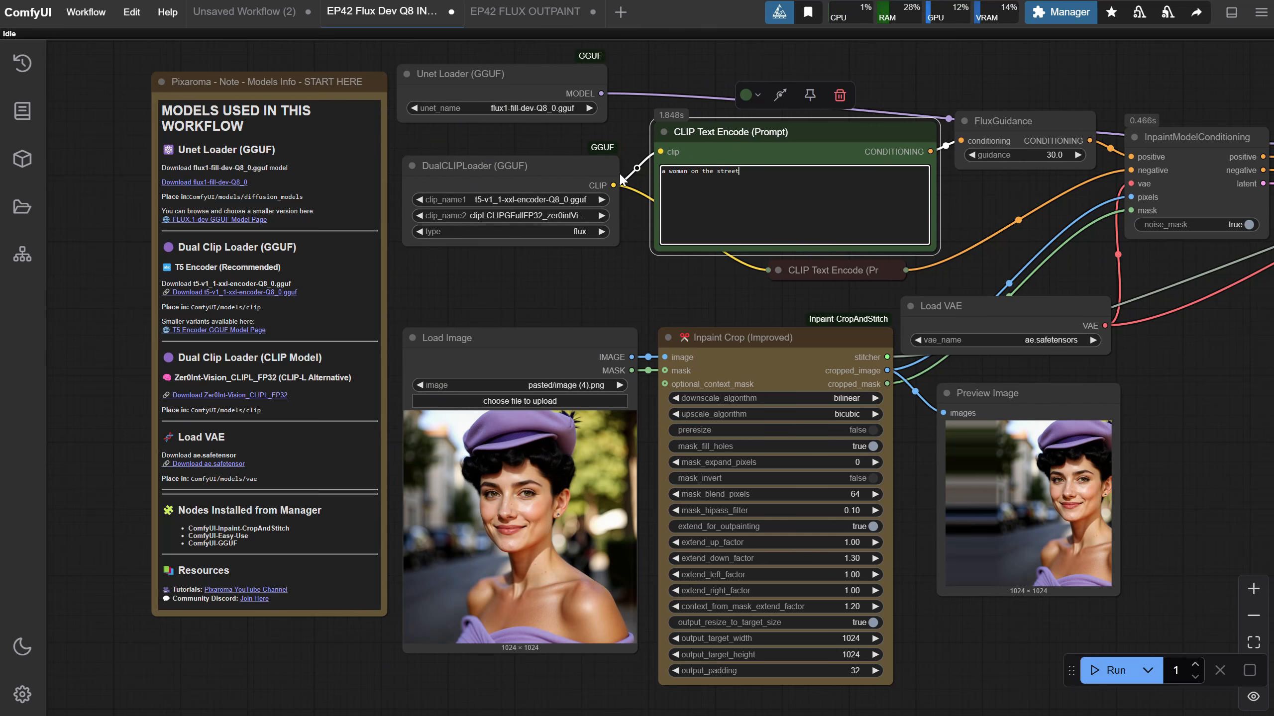
{"action": "left_click_drag", "start_coordinate": [1206, 467], "coordinate": [828, 426]}
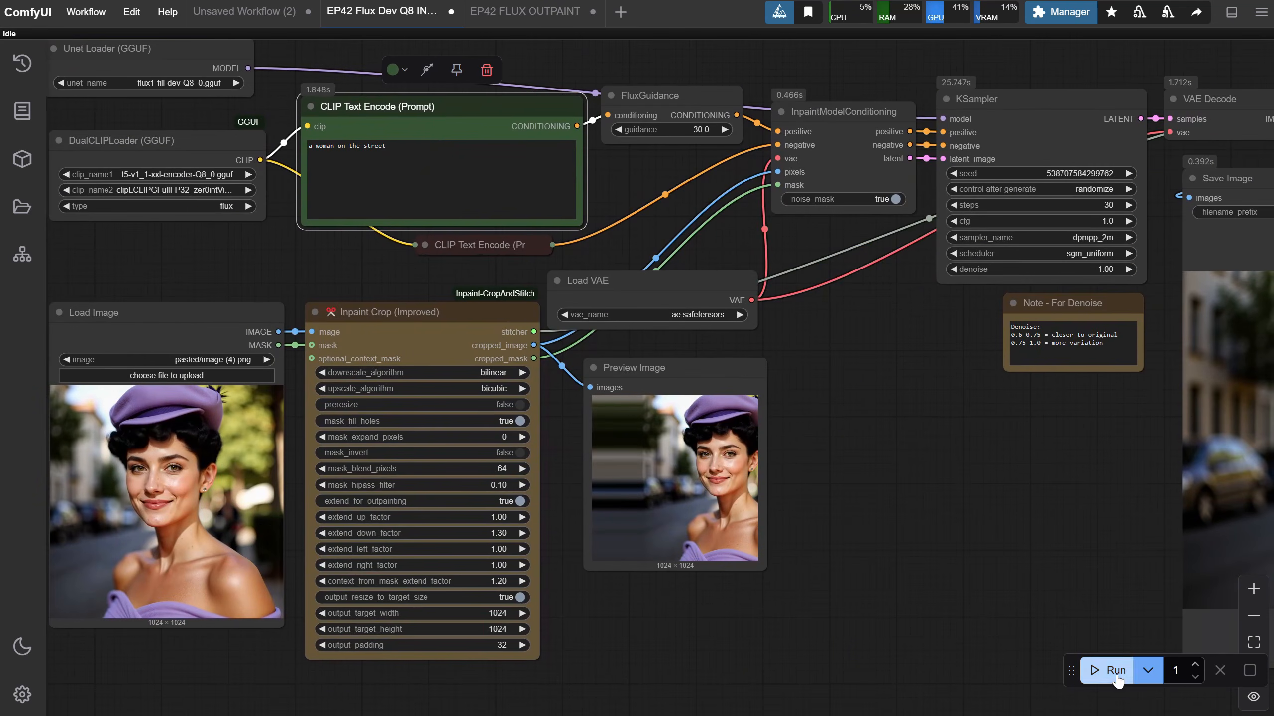
{"action": "left_click", "coordinate": [1114, 670]}
- Inspect the crop preview and the downward-extended portrait, and run the workflow two more times for variations
{"action": "left_click_drag", "start_coordinate": [933, 422], "coordinate": [584, 411]}
{"action": "left_click_drag", "start_coordinate": [379, 518], "coordinate": [702, 474]}
{"action": "scroll", "coordinate": [741, 559], "scroll_direction": "up", "scroll_amount": 7}
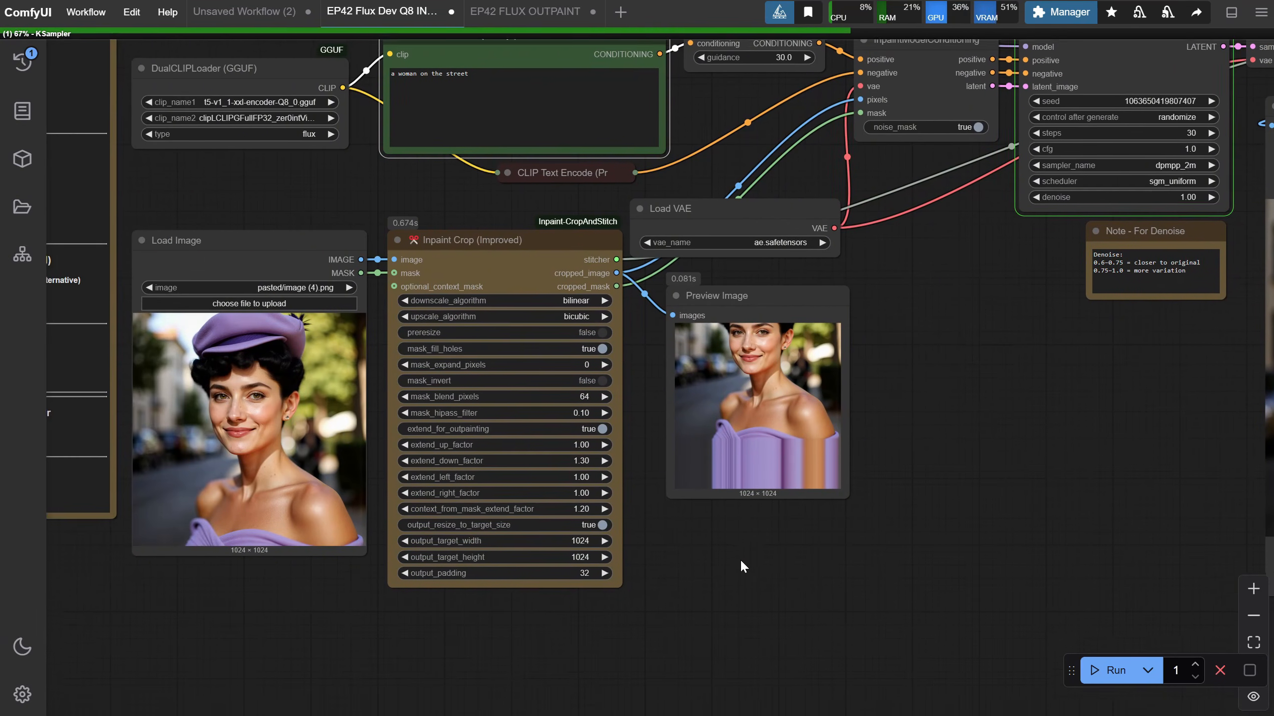
{"action": "scroll", "coordinate": [817, 427], "scroll_direction": "up", "scroll_amount": 4}
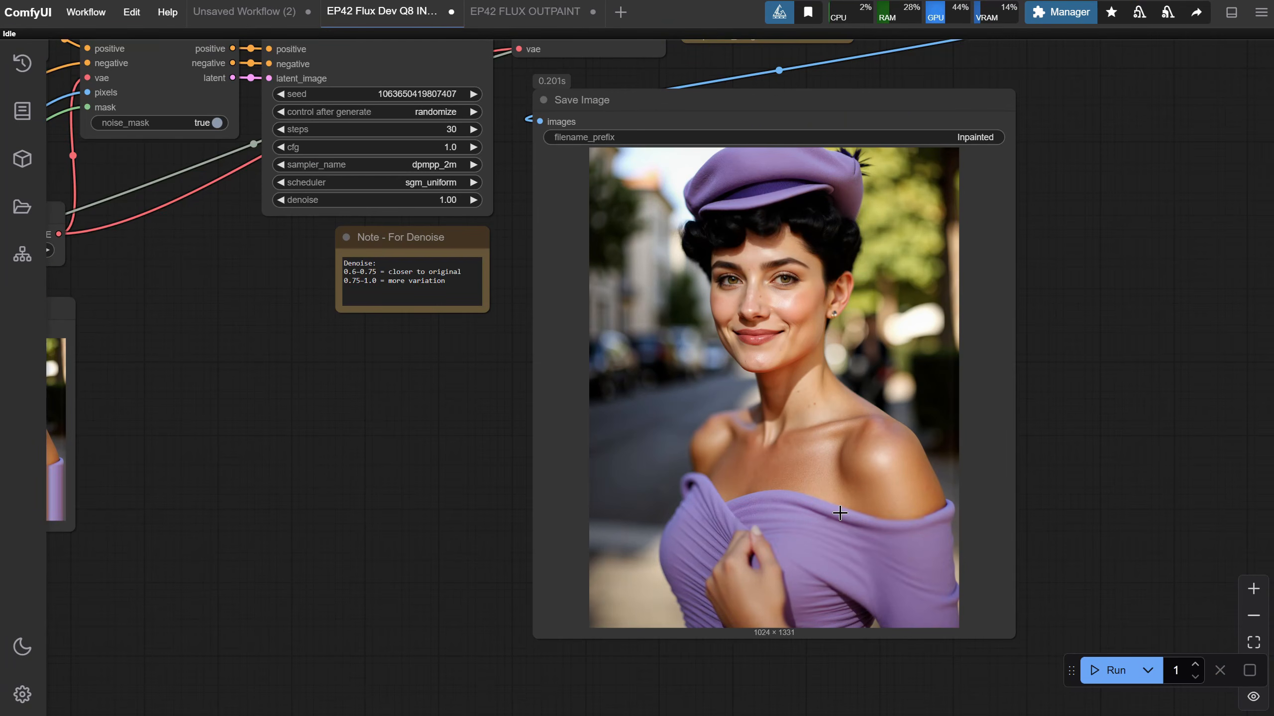
{"action": "left_click", "coordinate": [1110, 671]}
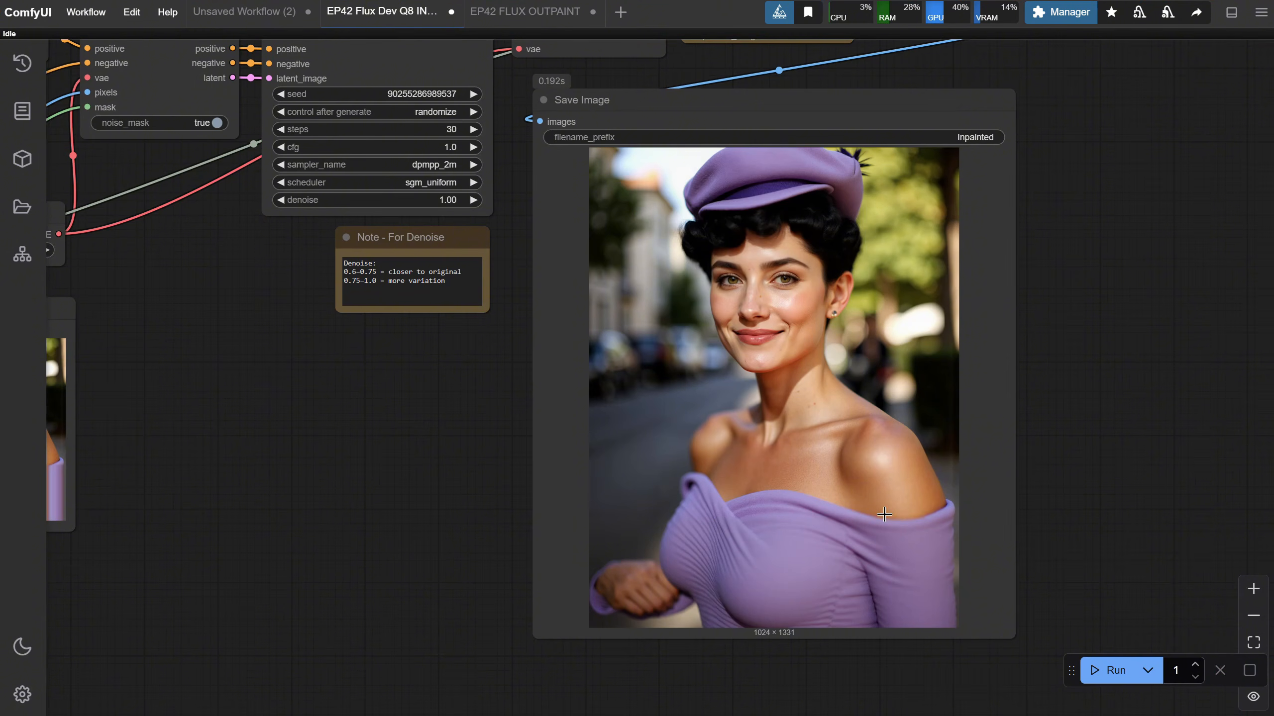
{"action": "left_click", "coordinate": [1098, 673]}
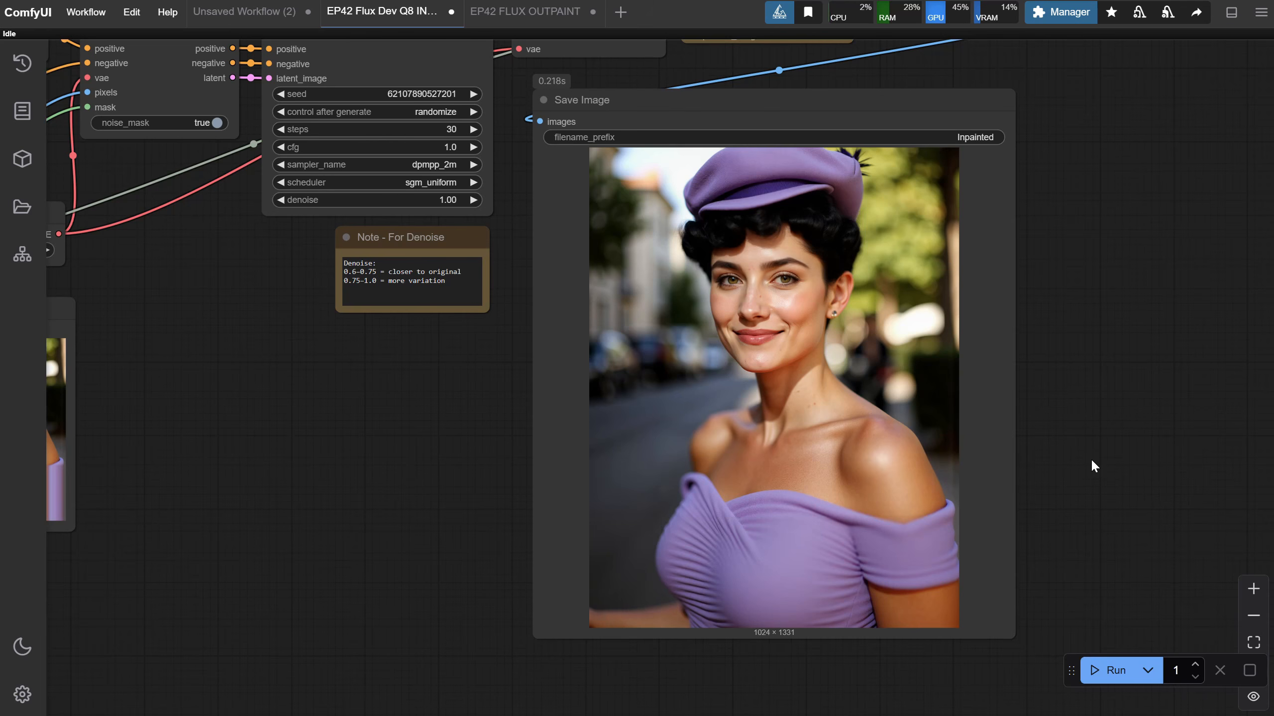
- Look through the Flux, SD15 and SDXL outpaint workflow files in the Ep42 folder without opening any
{"action": "left_click", "coordinate": [90, 12]}
{"action": "left_click", "coordinate": [107, 70]}
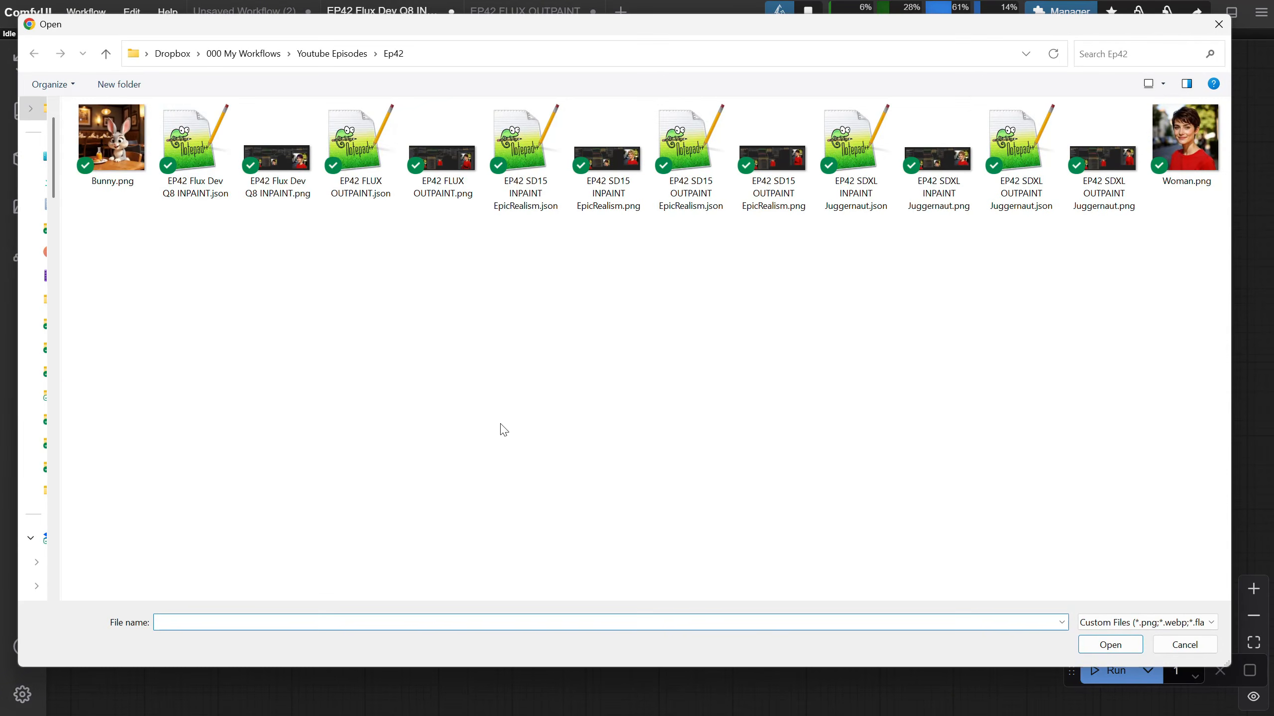
{"action": "left_click", "coordinate": [372, 166]}
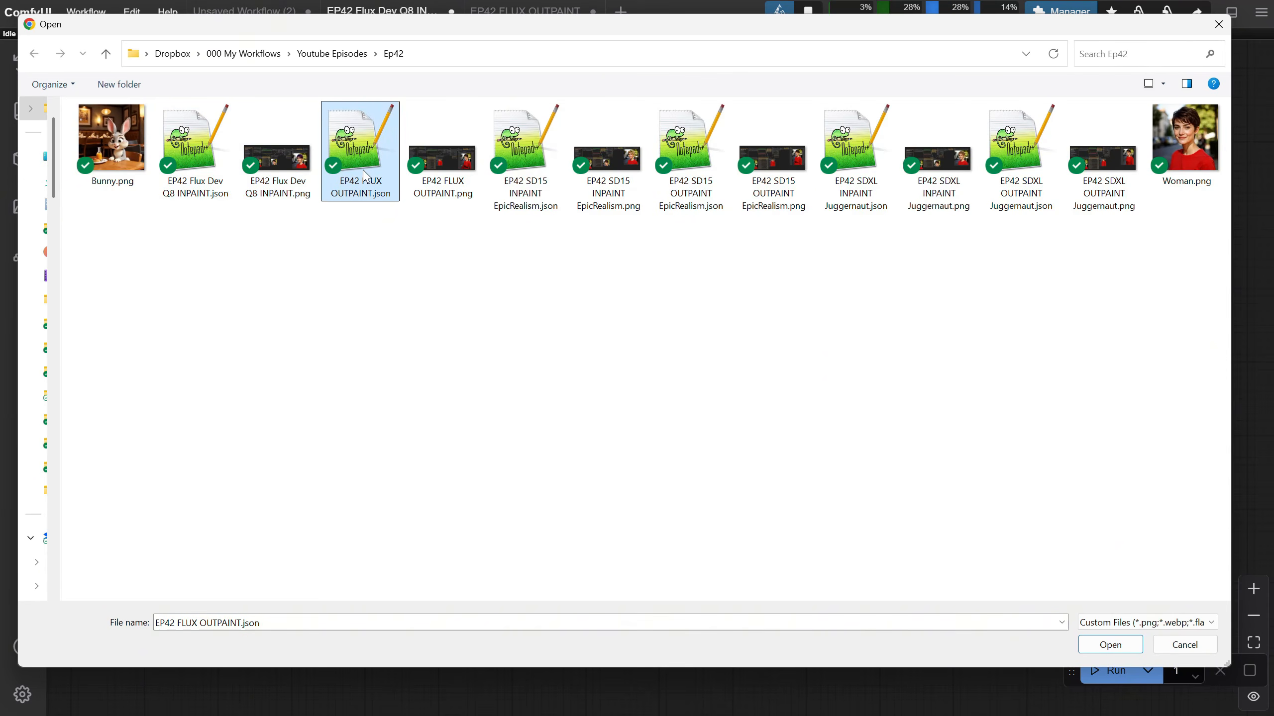
{"action": "left_click", "coordinate": [680, 173]}
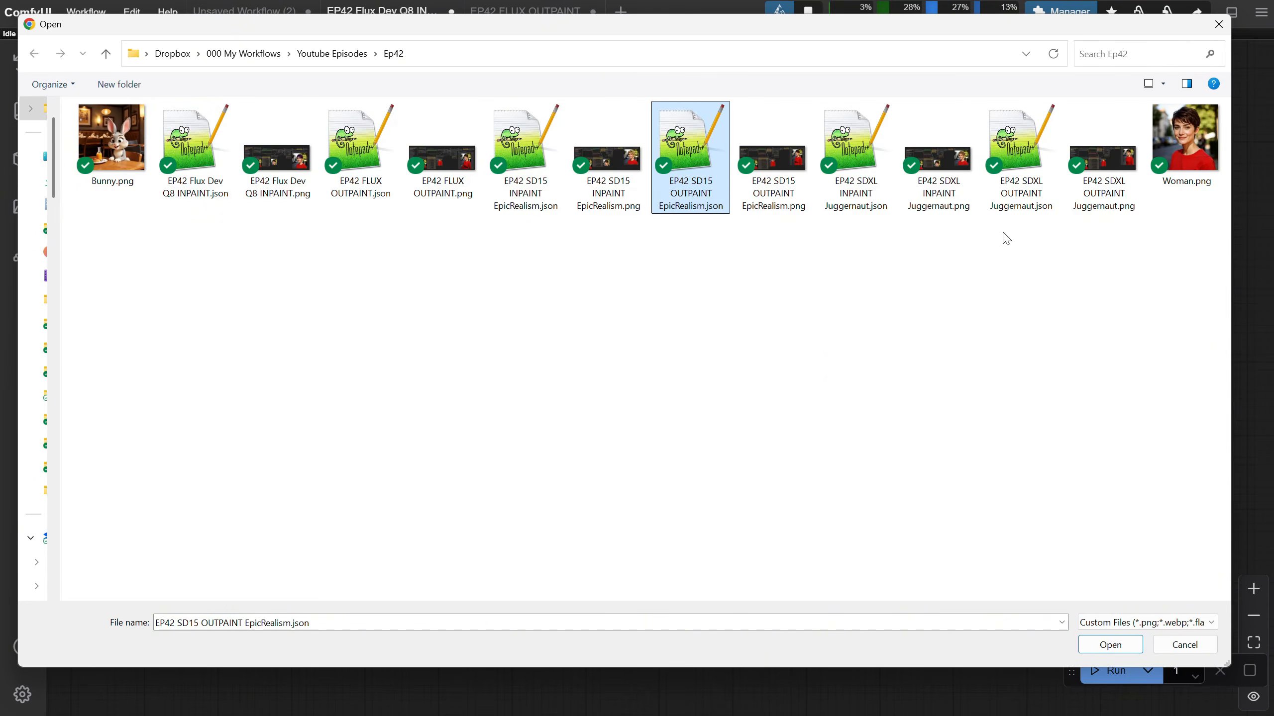
{"action": "left_click", "coordinate": [1014, 169]}
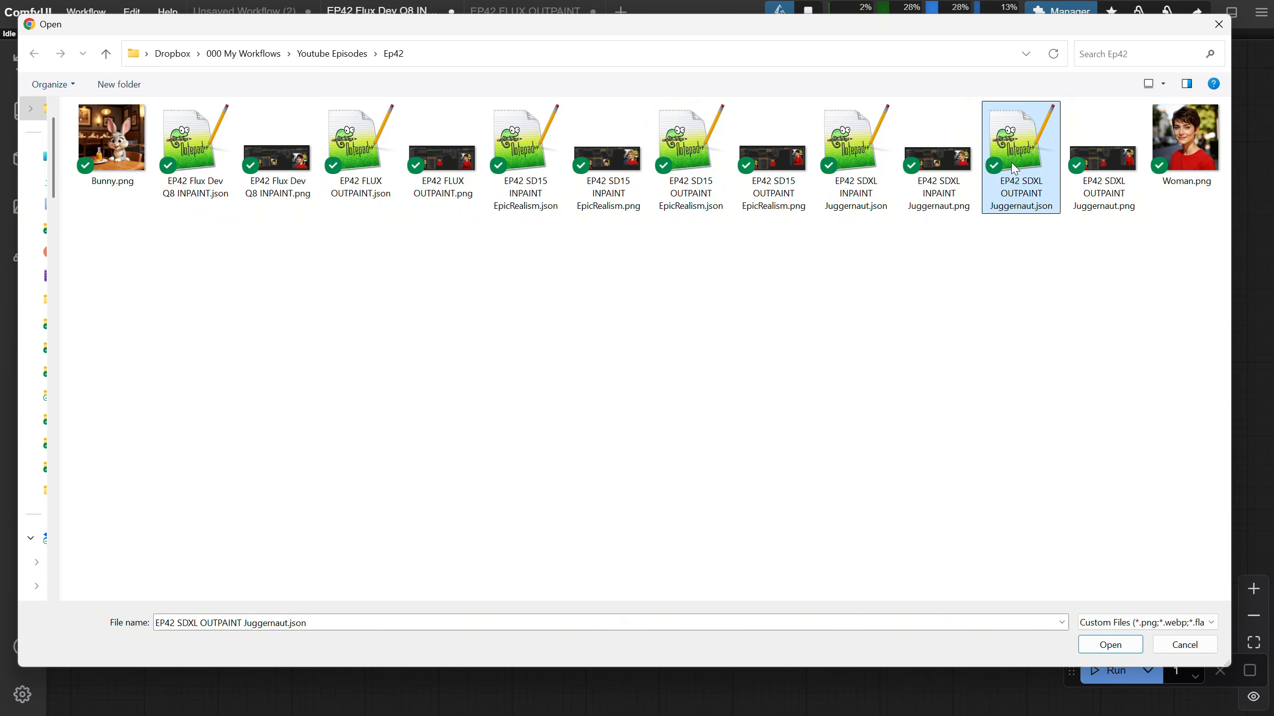
{"action": "left_click", "coordinate": [1185, 646]}
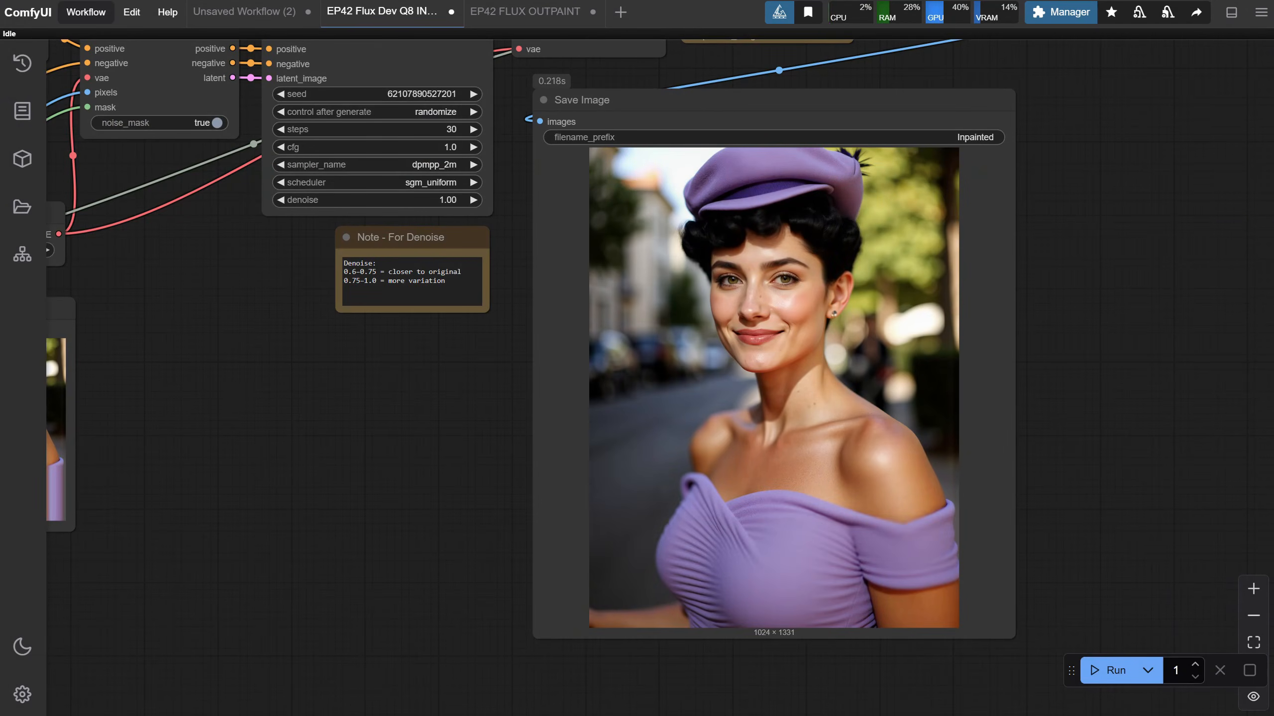
- Load Bunny.png from the Ep42 folder into the Load Image node
{"action": "left_click_drag", "start_coordinate": [299, 430], "coordinate": [1102, 452]}
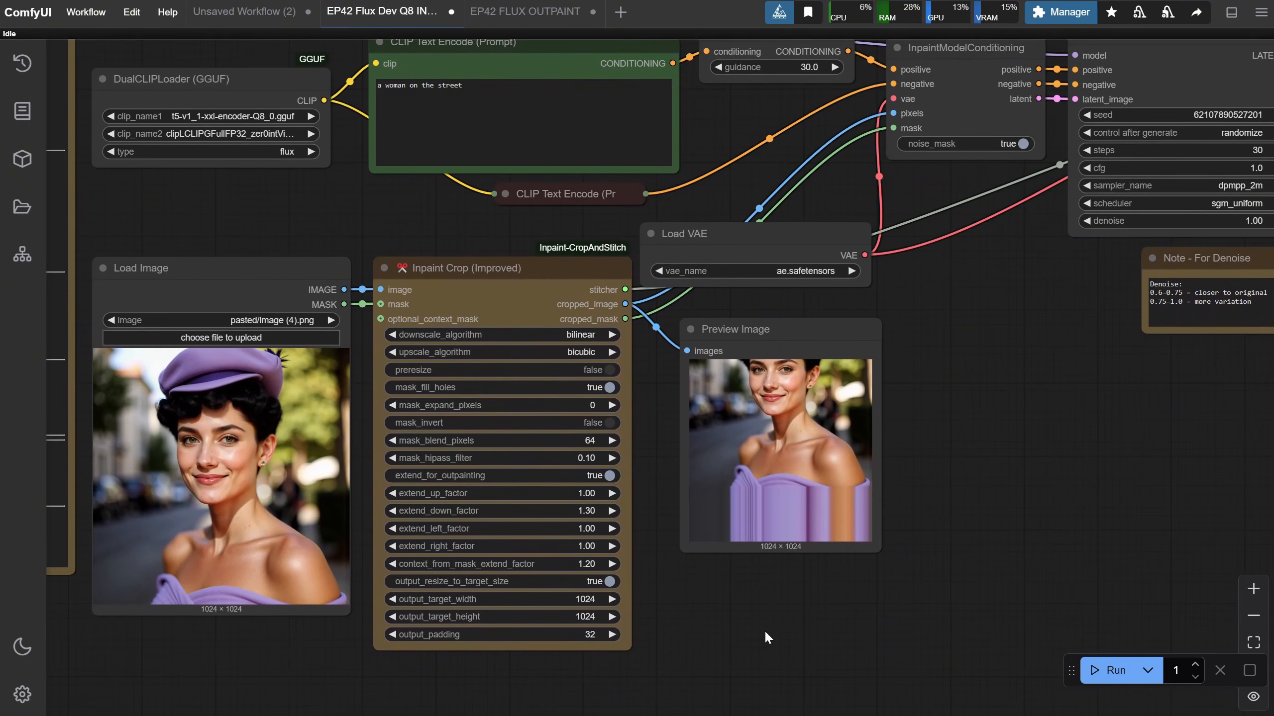
{"action": "left_click_drag", "start_coordinate": [765, 635], "coordinate": [1067, 643]}
{"action": "left_click", "coordinate": [531, 344]}
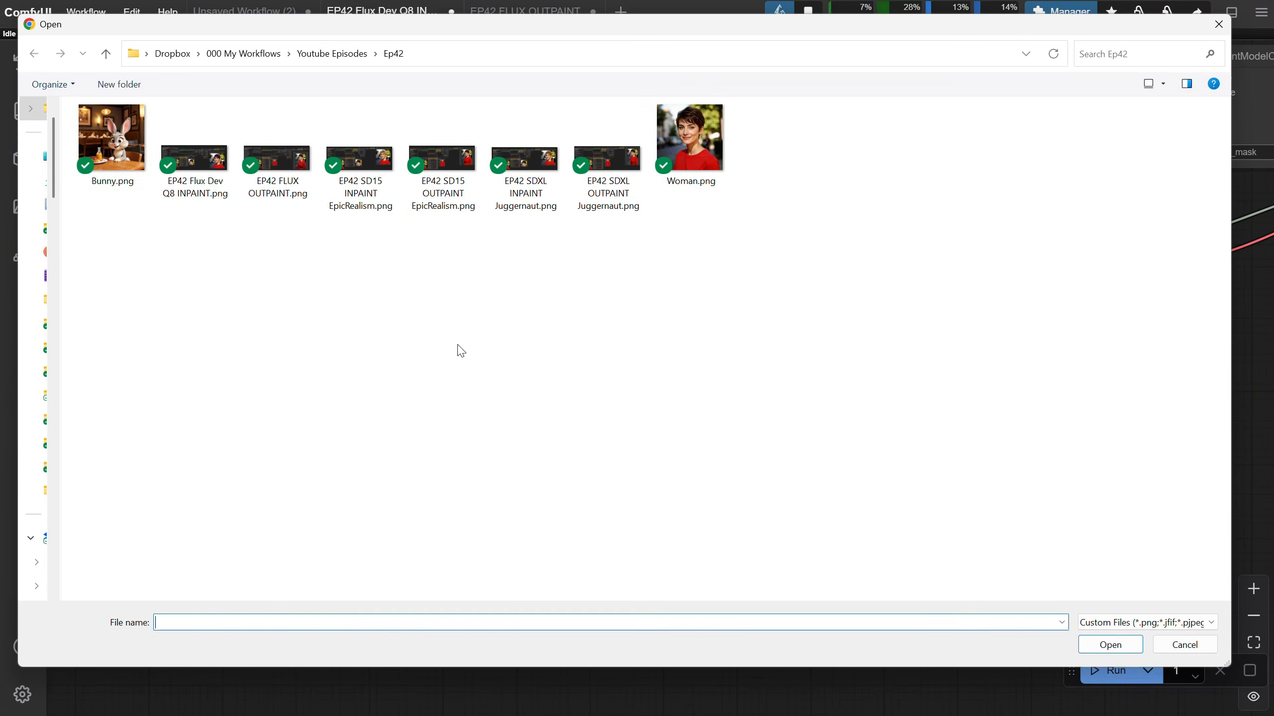
{"action": "double_click", "coordinate": [103, 145]}
- Paint a mask over the plate, donut and juice bottle in the bunny image with the MaskEditor and save it
{"action": "scroll", "coordinate": [535, 669], "scroll_direction": "up", "scroll_amount": 11}
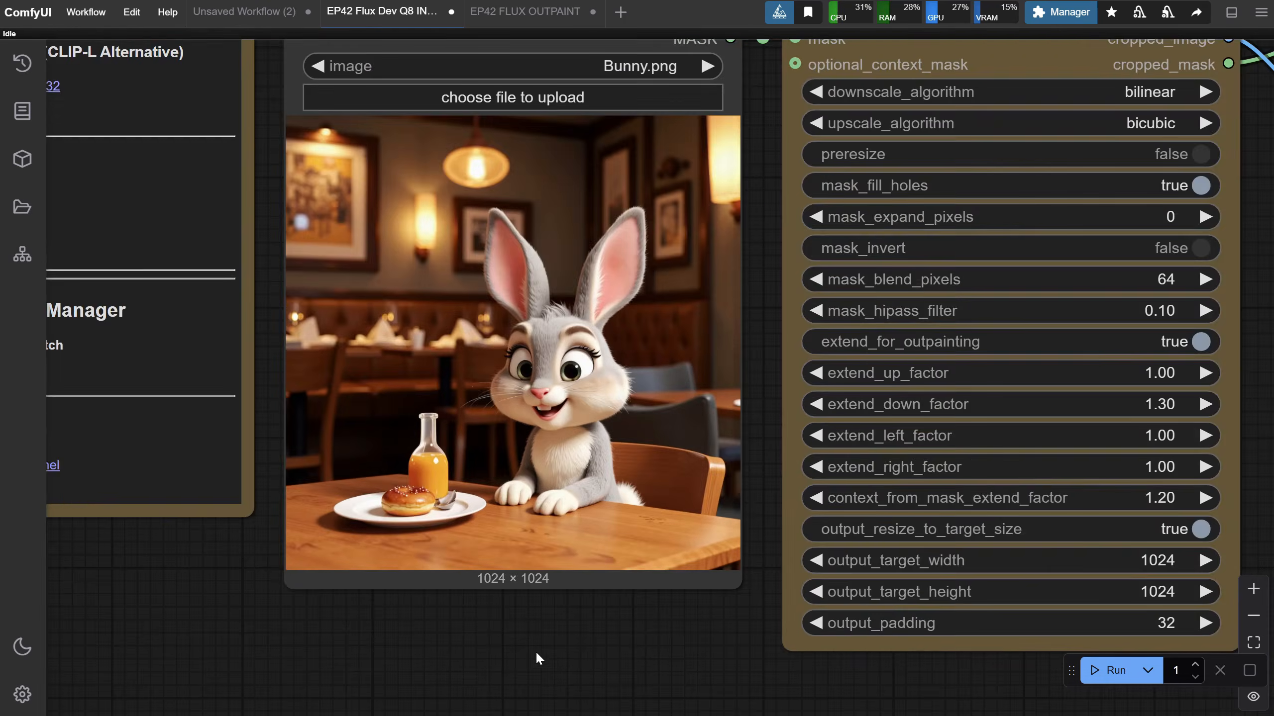
{"action": "left_click_drag", "start_coordinate": [326, 618], "coordinate": [477, 684]}
{"action": "right_click", "coordinate": [621, 445]}
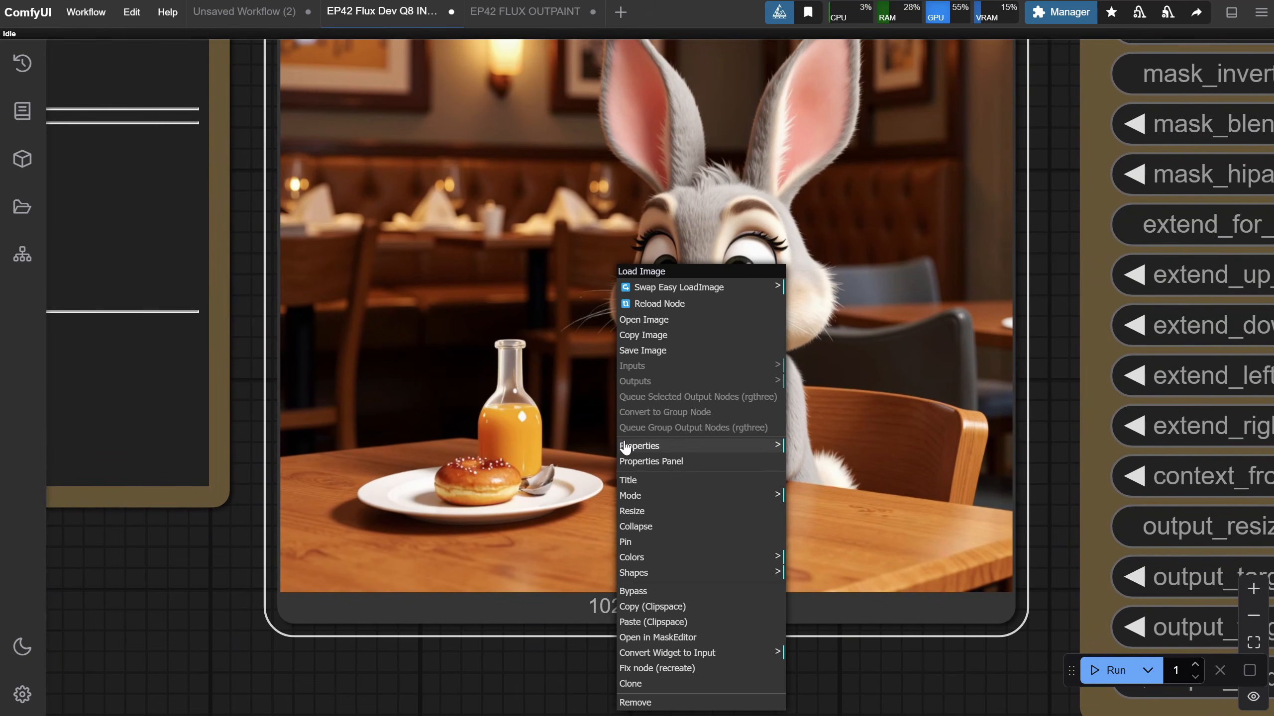
{"action": "left_click", "coordinate": [679, 639]}
{"action": "mouse_move", "coordinate": [567, 642]}
{"action": "left_mouse_down"}
{"action": "mouse_move", "coordinate": [436, 652]}
{"action": "mouse_move", "coordinate": [474, 597]}
{"action": "mouse_move", "coordinate": [379, 607]}
{"action": "left_mouse_up"}
{"action": "left_click", "coordinate": [291, 14]}
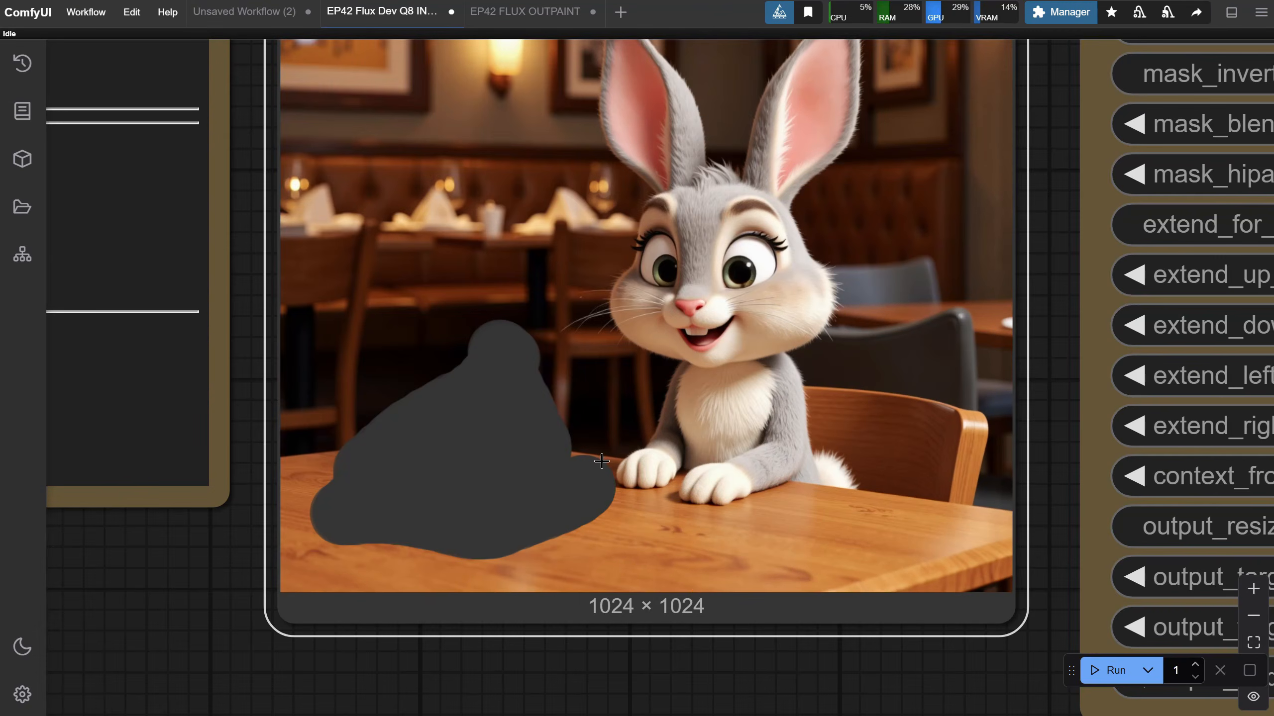
- Replace the prompt with "a cartoon vase with red roses on the table" and run the workflow
{"action": "scroll", "coordinate": [810, 660], "scroll_direction": "down", "scroll_amount": 9}
{"action": "left_click_drag", "start_coordinate": [810, 660], "coordinate": [326, 644]}
{"action": "left_click_drag", "start_coordinate": [541, 46], "coordinate": [554, 216]}
{"action": "type", "text": "a"}
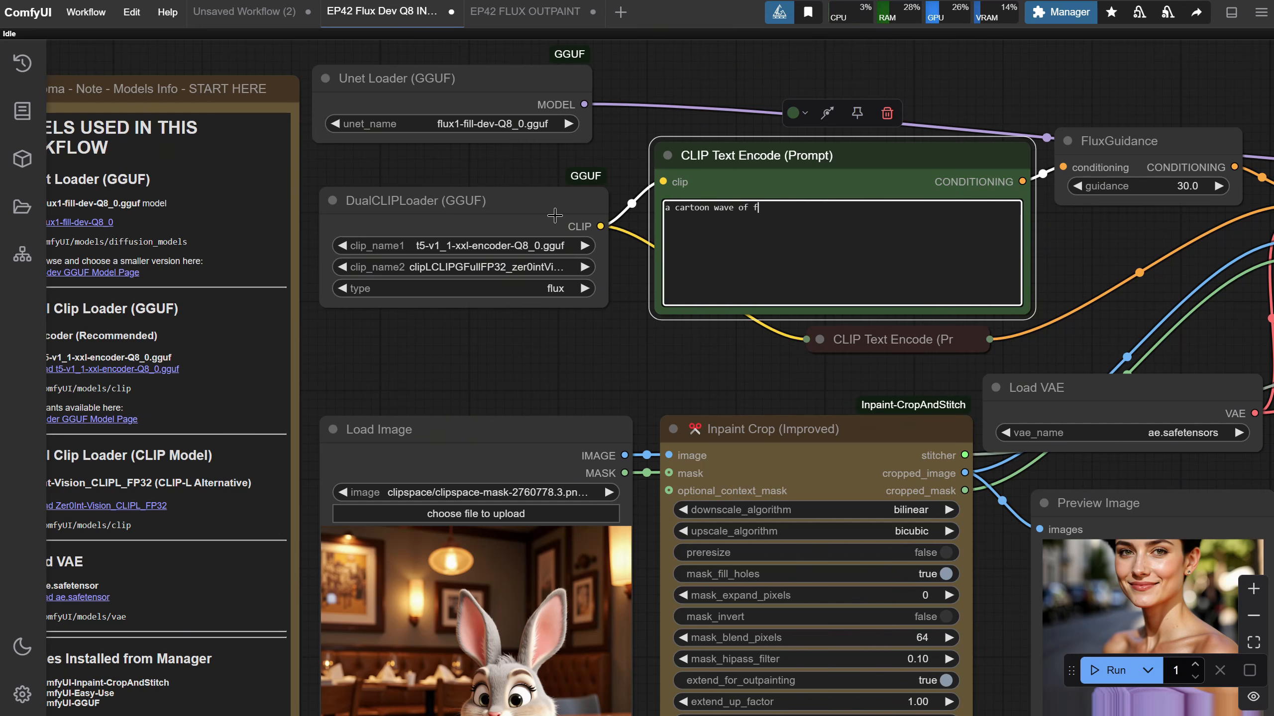
{"action": "type", "text": " cartoon wave with red roses on the table"}
{"action": "scroll", "coordinate": [664, 382], "scroll_direction": "down", "scroll_amount": 1}
{"action": "double_click", "coordinate": [717, 223]}
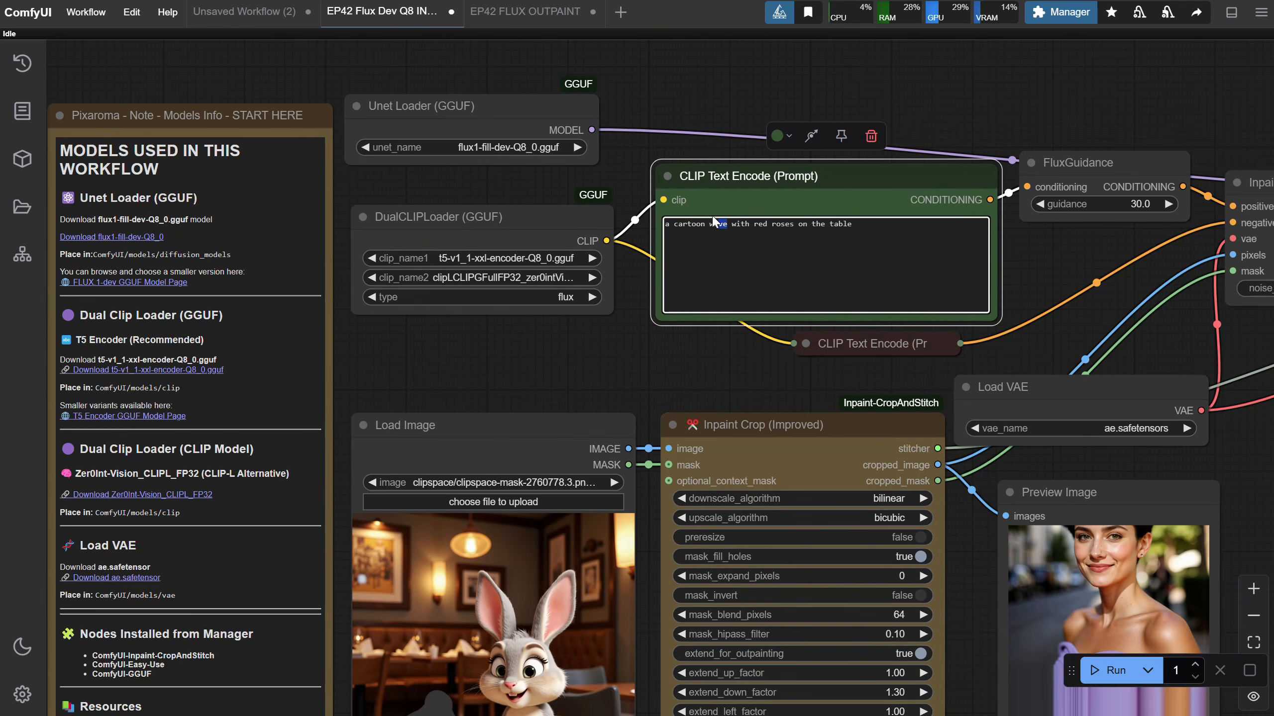
{"action": "type", "text": "vase"}
{"action": "scroll", "coordinate": [775, 224], "scroll_direction": "up", "scroll_amount": 3}
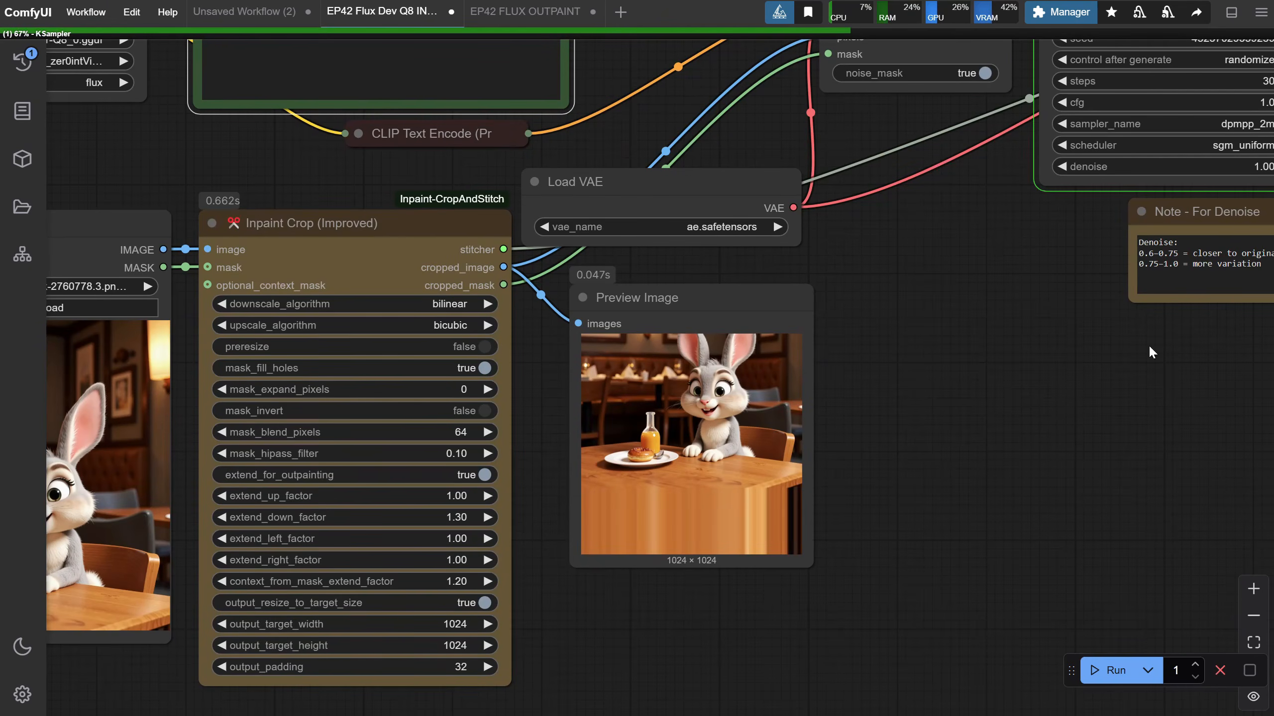
- Interrupt the current run and rerun the workflow with extend_for_outpainting turned off in the Inpaint Crop node
{"action": "left_click", "coordinate": [1220, 670]}
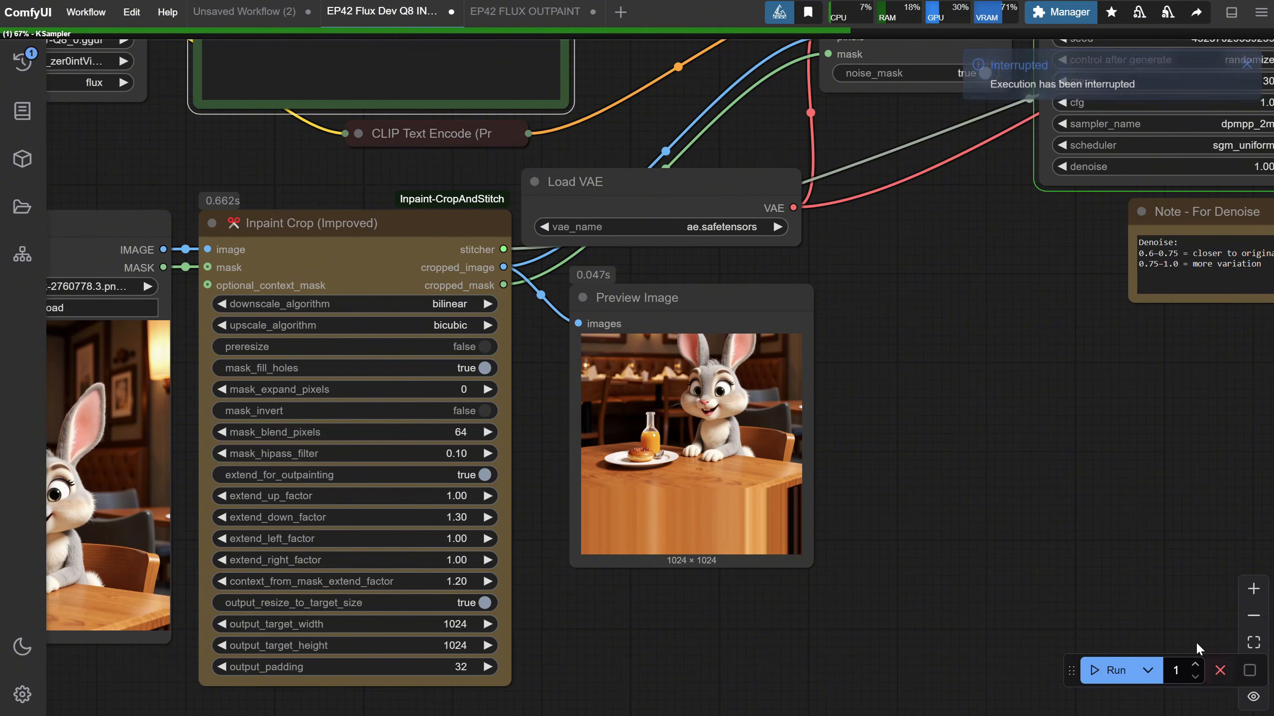
{"action": "scroll", "coordinate": [1077, 520], "scroll_direction": "left", "scroll_amount": 3}
{"action": "scroll", "coordinate": [973, 532], "scroll_direction": "up", "scroll_amount": 1}
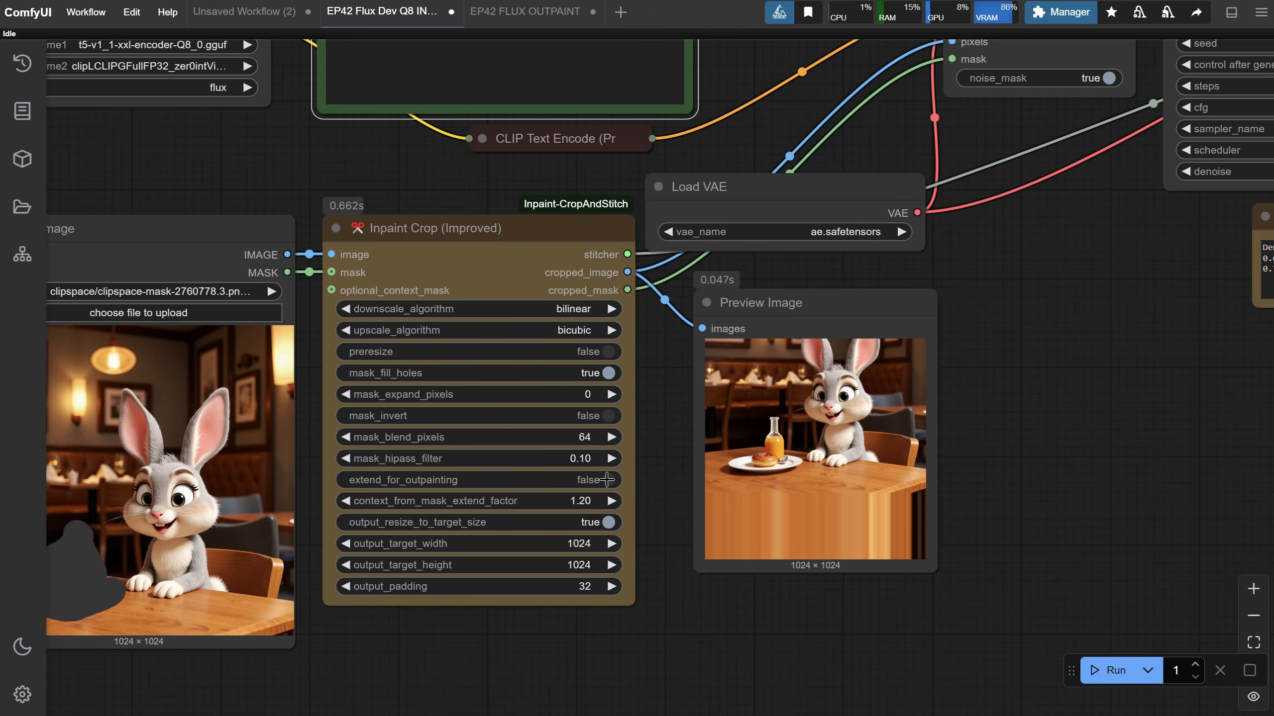
{"action": "left_click", "coordinate": [1113, 670]}
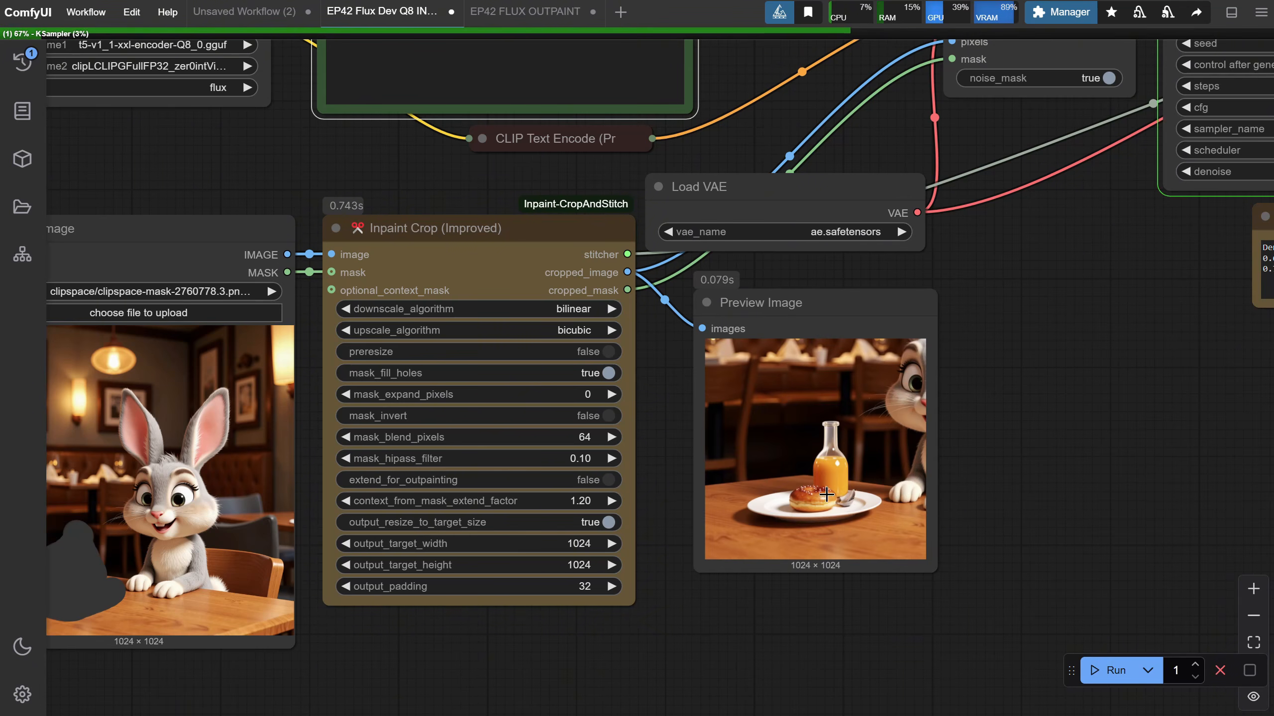
{"action": "left_click_drag", "start_coordinate": [1098, 452], "coordinate": [398, 582]}
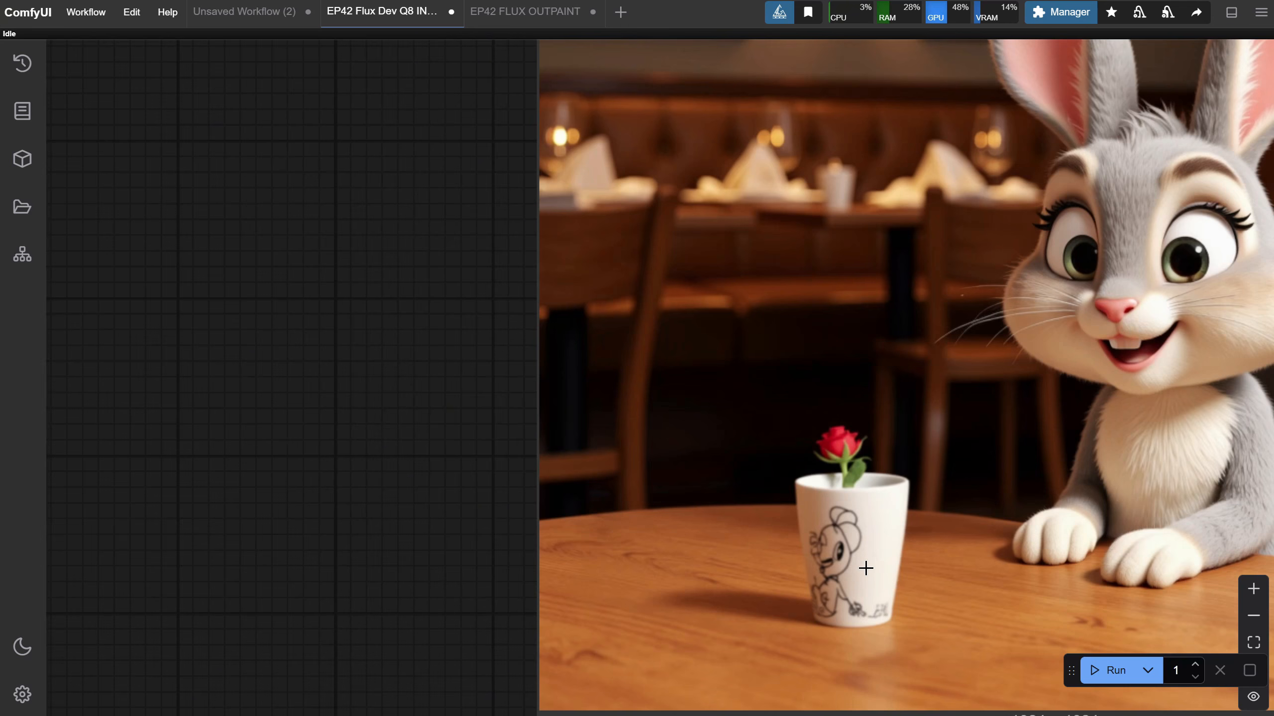
- Replace the prompt with "a porcelain vase with red roses" and run the workflow
{"action": "scroll", "coordinate": [866, 568], "scroll_direction": "down", "scroll_amount": 3}
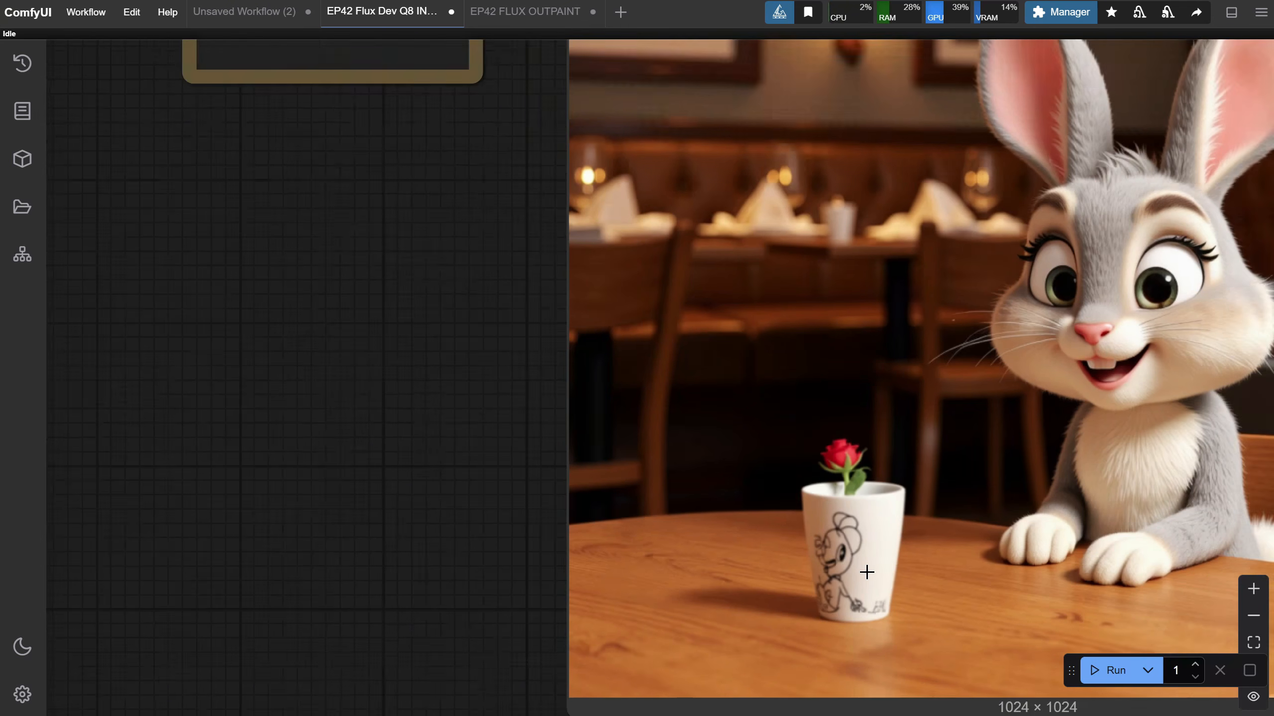
{"action": "scroll", "coordinate": [870, 570], "scroll_direction": "down", "scroll_amount": 3}
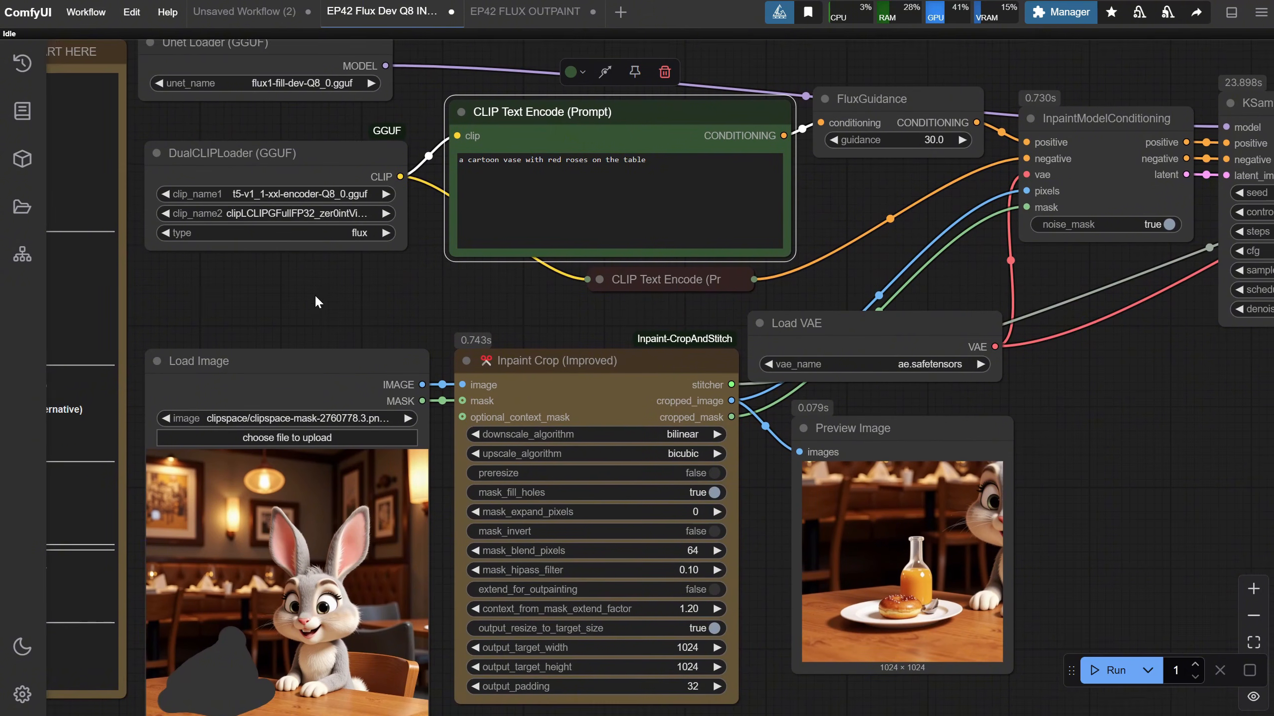
{"action": "left_click_drag", "start_coordinate": [314, 295], "coordinate": [309, 312]}
{"action": "left_click_drag", "start_coordinate": [688, 192], "coordinate": [343, 157]}
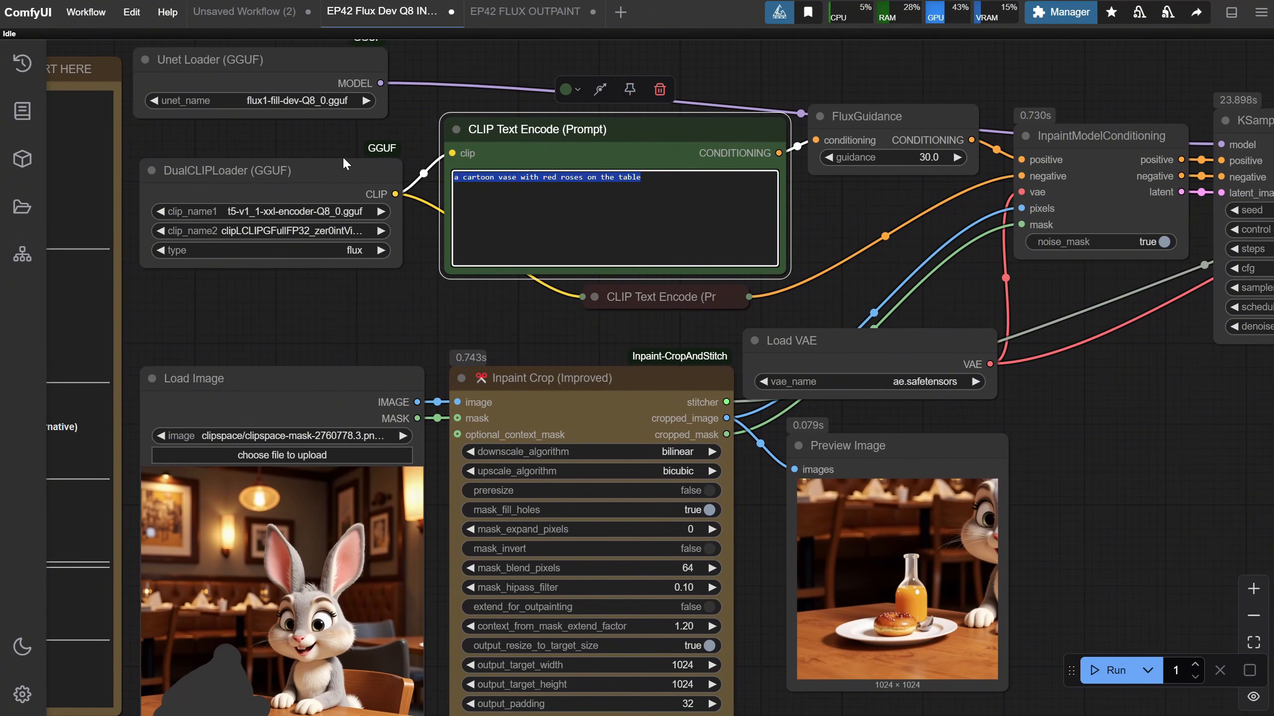
{"action": "type", "text": "a porcela"}
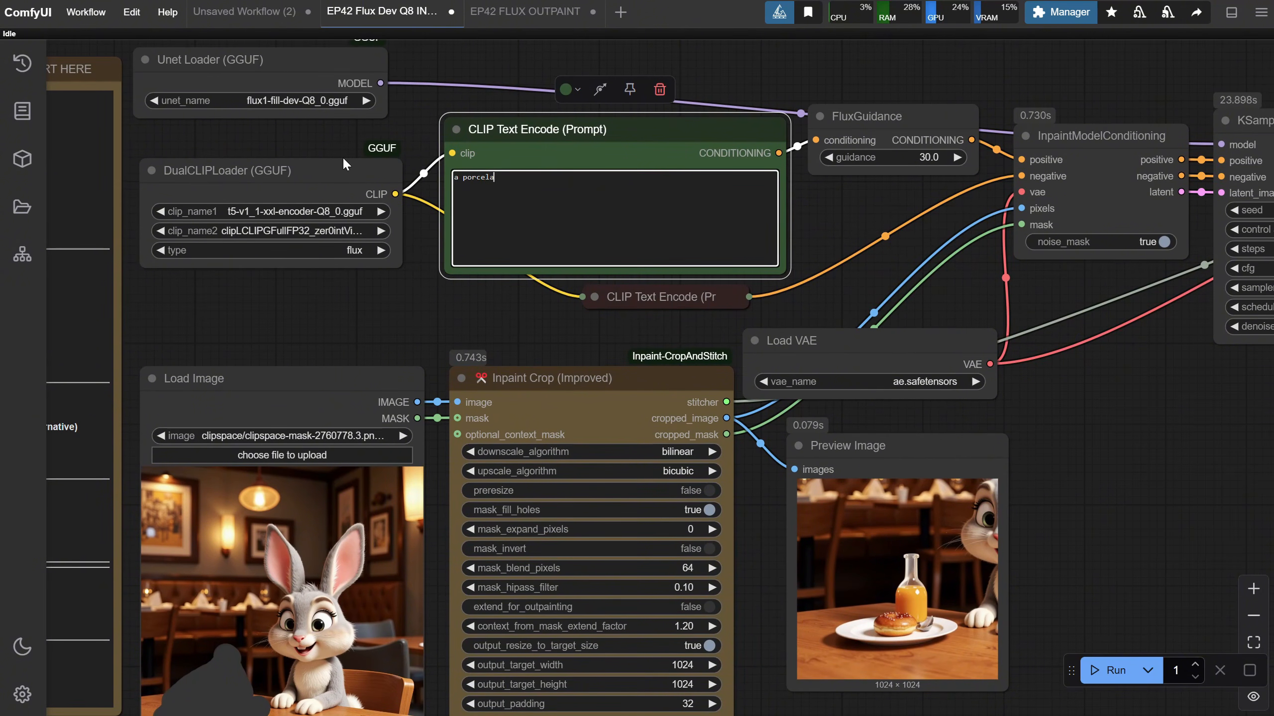
{"action": "type", "text": "in vase with red roses"}
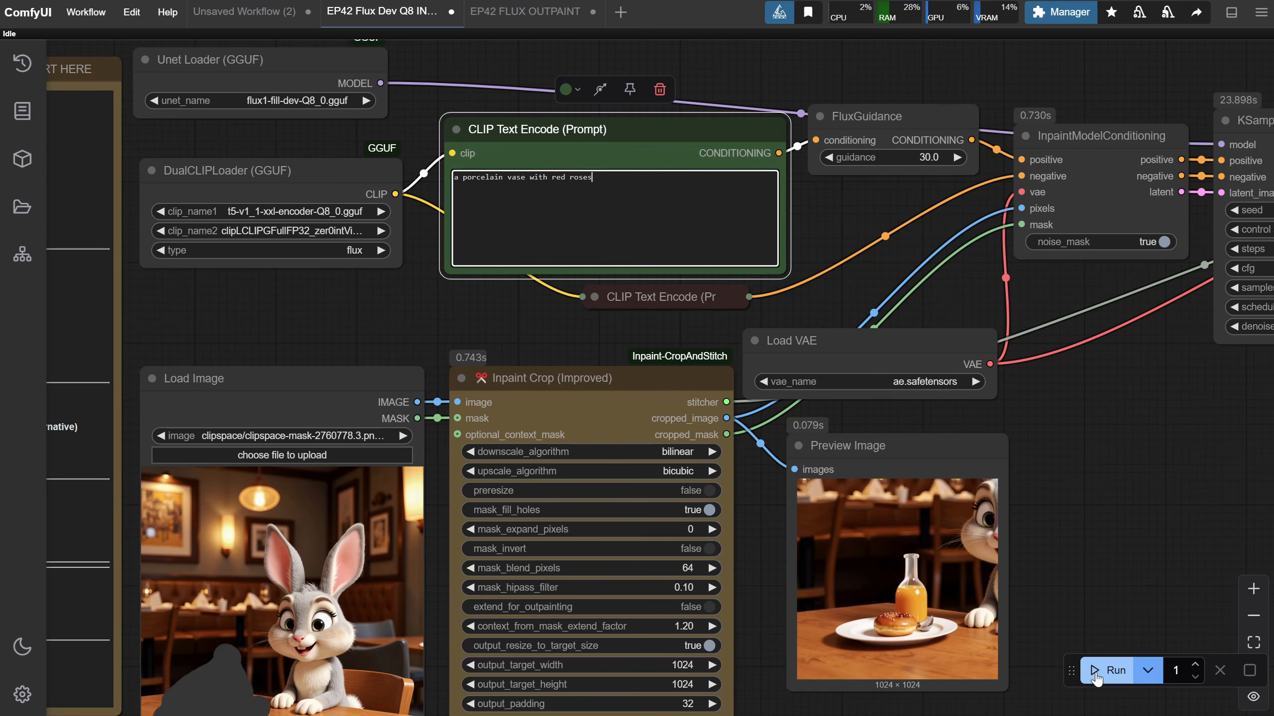
{"action": "left_click", "coordinate": [1097, 673]}
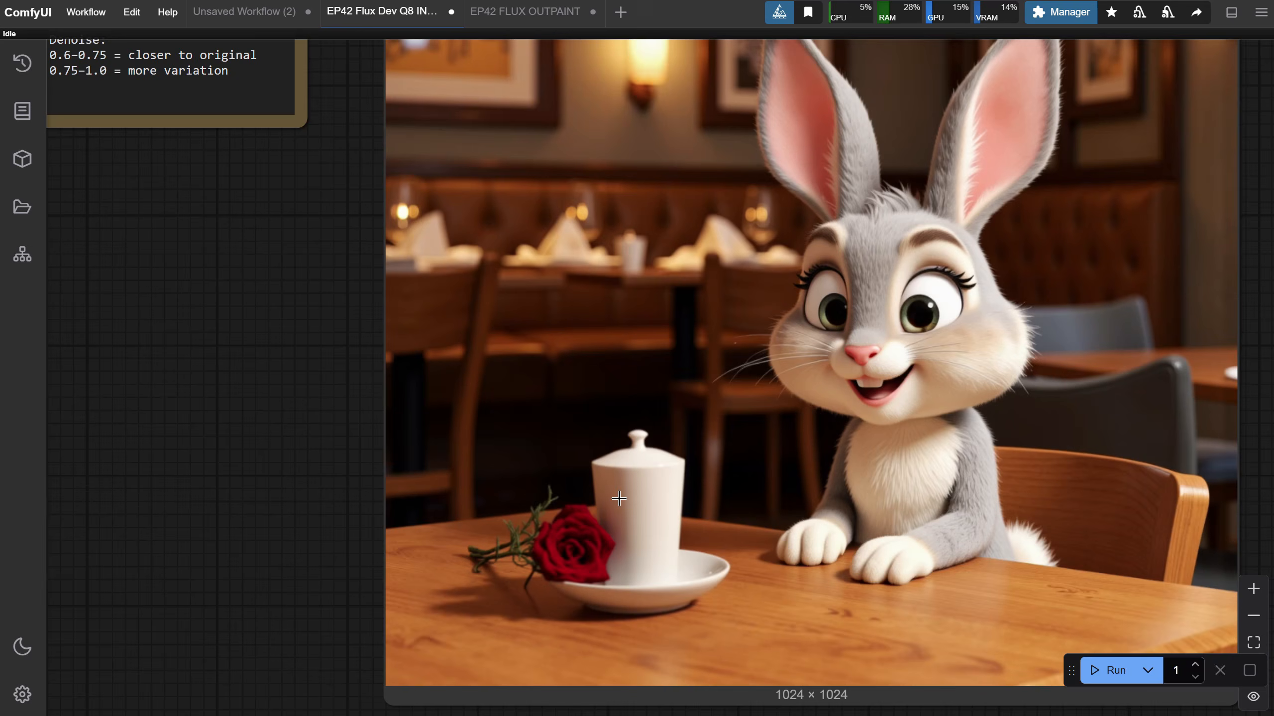
- Replace the prompt with "on the table there is a small vase with one red rose" and run the workflow
{"action": "scroll", "coordinate": [619, 498], "scroll_direction": "down", "scroll_amount": 2}
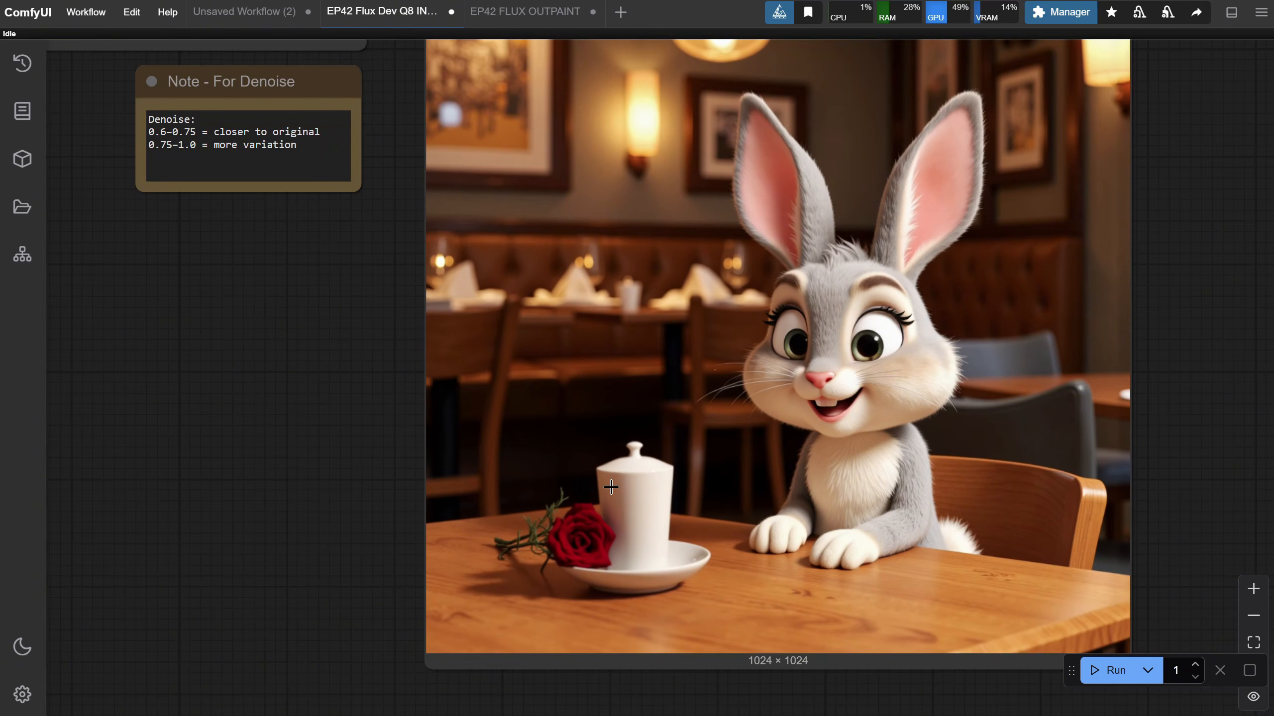
{"action": "left_click_drag", "start_coordinate": [199, 347], "coordinate": [910, 582]}
{"action": "left_click_drag", "start_coordinate": [827, 514], "coordinate": [1066, 560]}
{"action": "left_click_drag", "start_coordinate": [878, 518], "coordinate": [1262, 609]}
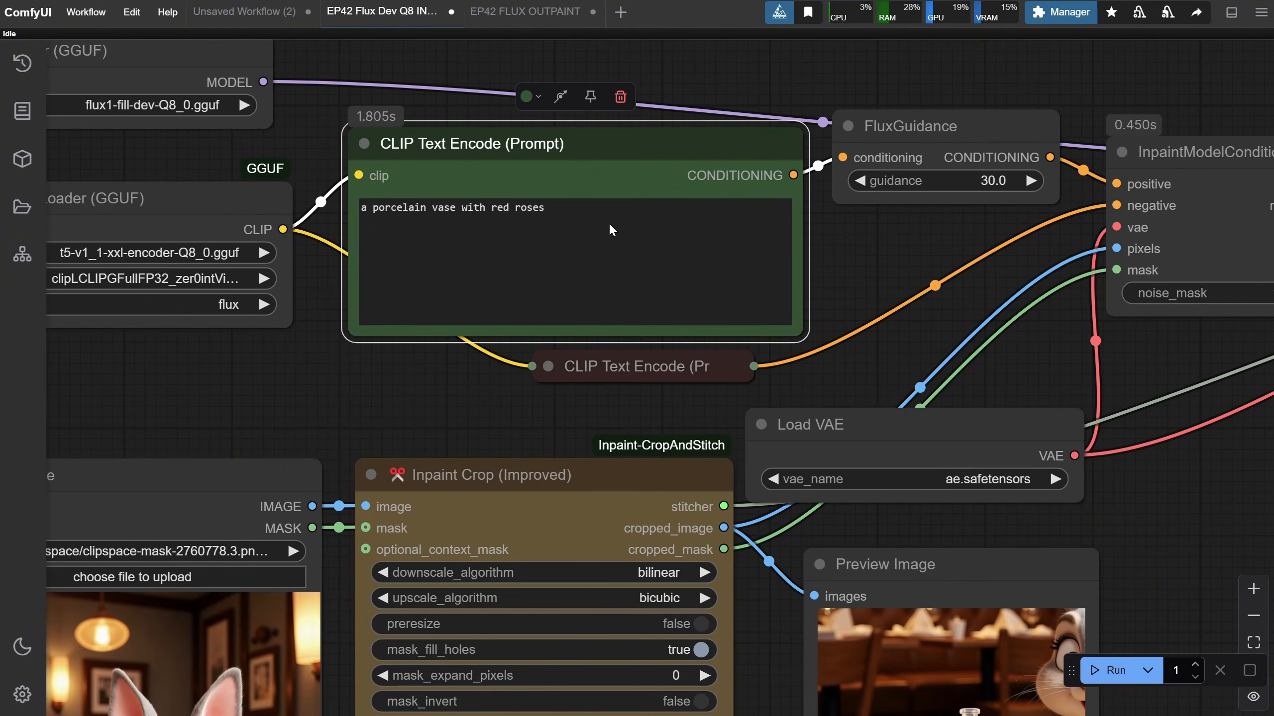
{"action": "left_click_drag", "start_coordinate": [609, 228], "coordinate": [214, 200]}
{"action": "type", "text": "on the "}
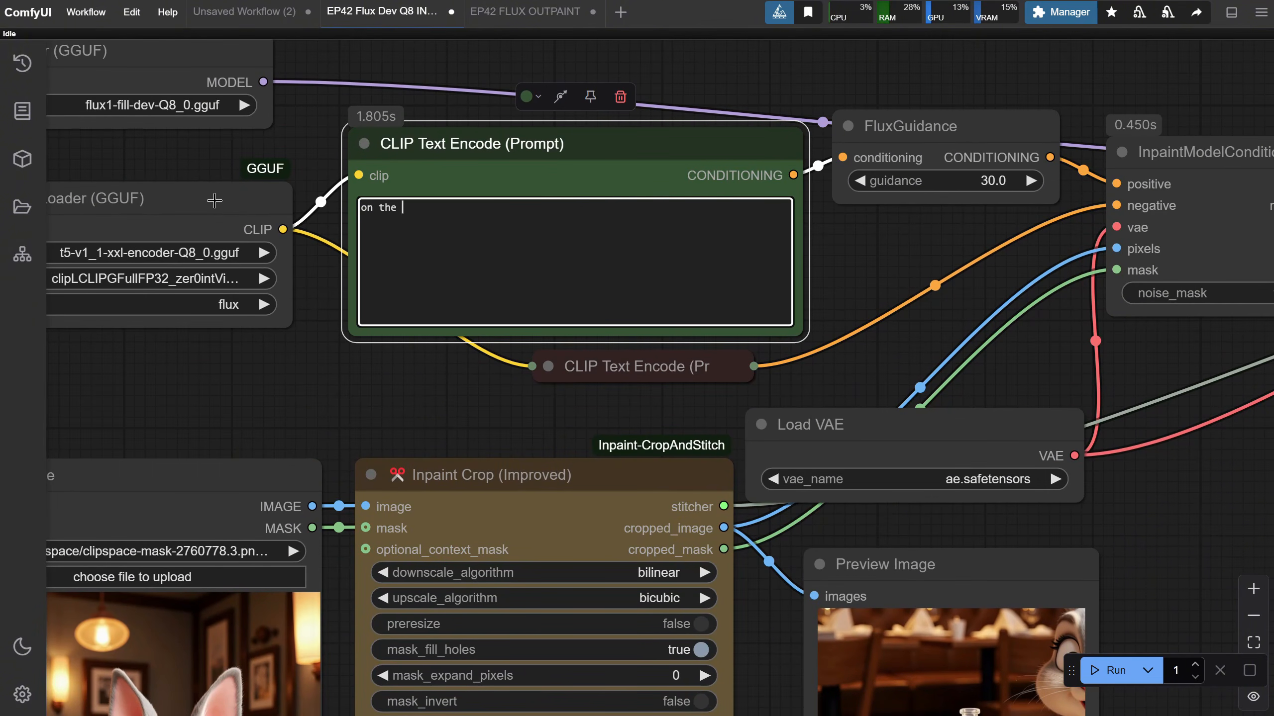
{"action": "type", "text": "table there is a small vase"}
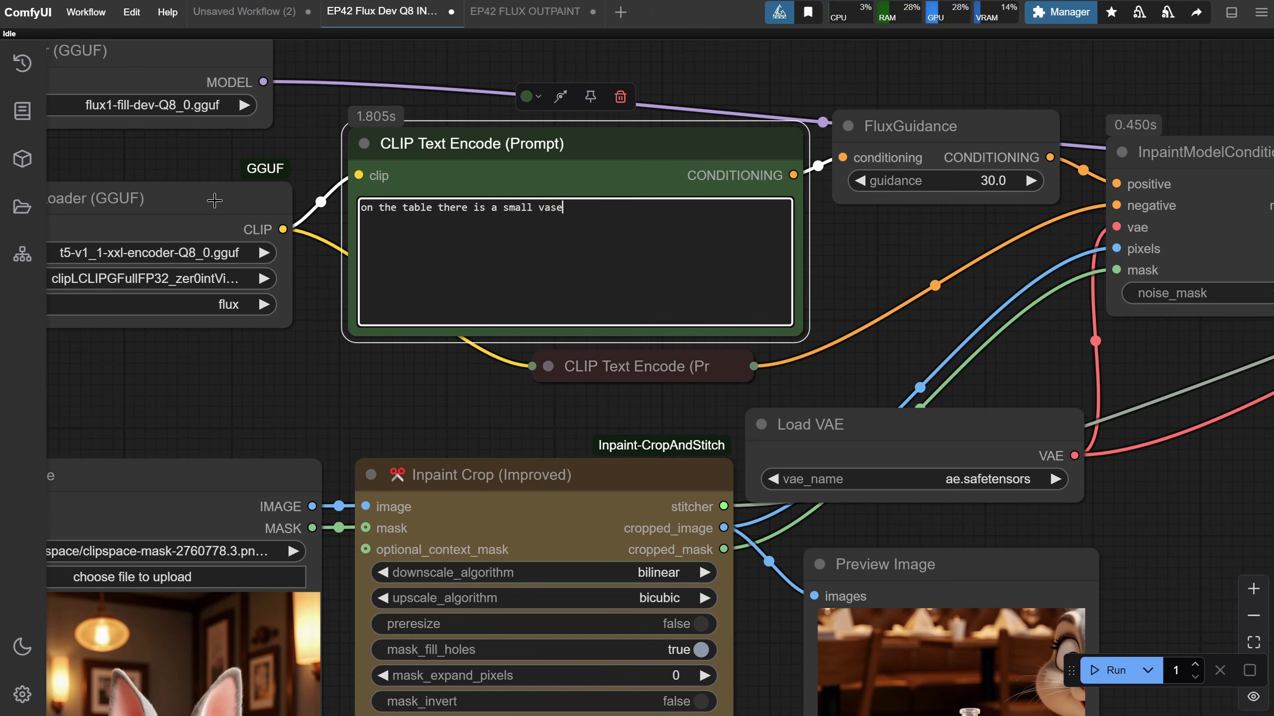
{"action": "type", "text": " with one red rose"}
{"action": "left_click", "coordinate": [1109, 671]}
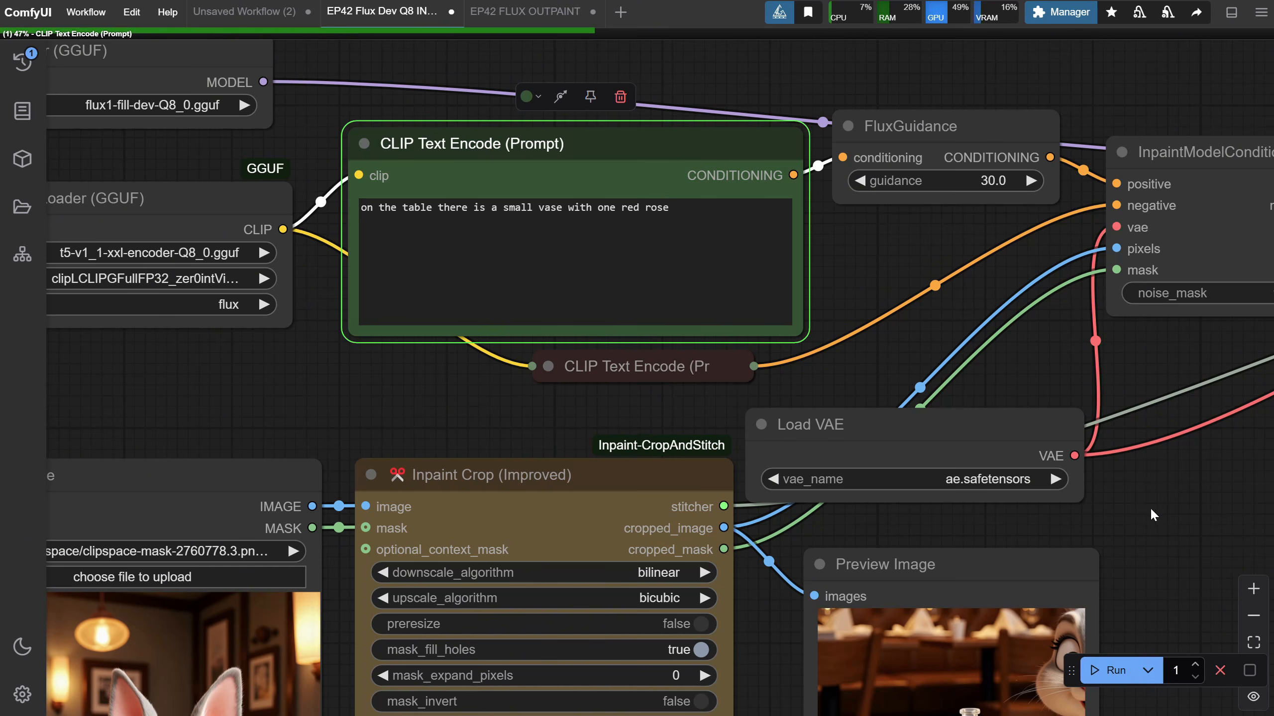
- Clear the positive prompt and run the workflow with the prompt left empty
{"action": "left_click_drag", "start_coordinate": [1150, 508], "coordinate": [20, 213]}
{"action": "left_click_drag", "start_coordinate": [425, 490], "coordinate": [88, 363]}
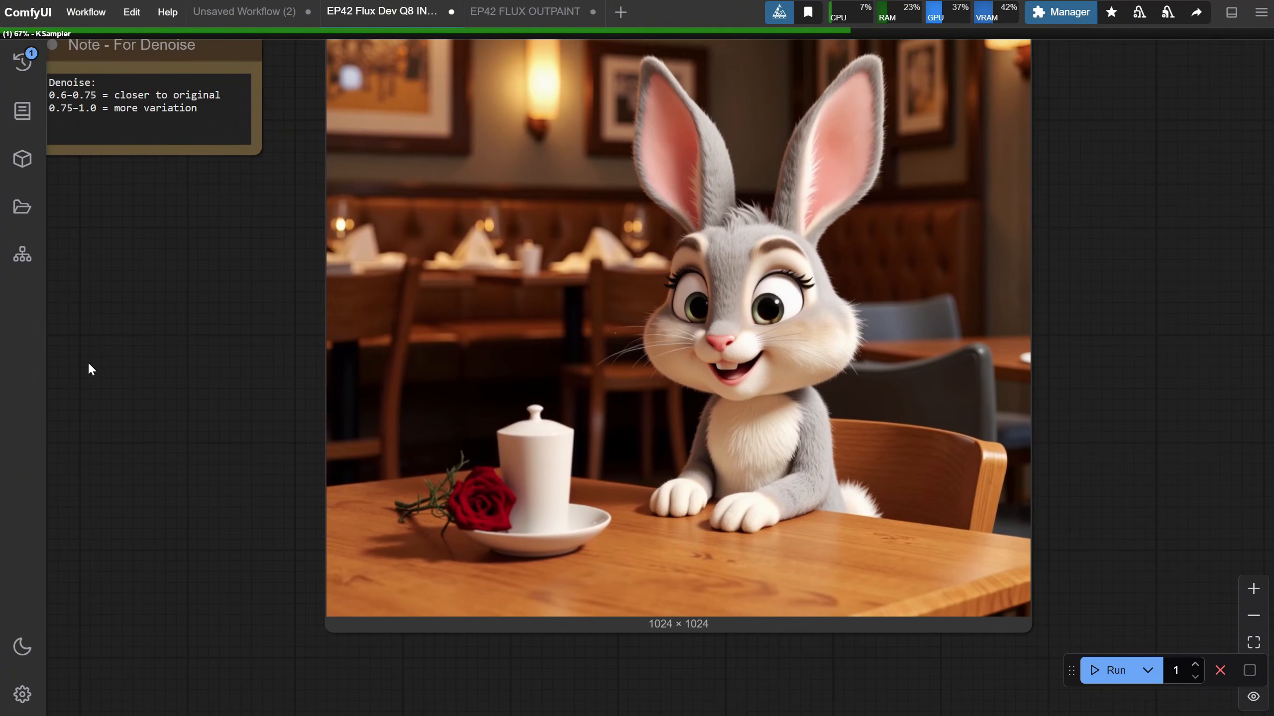
{"action": "scroll", "coordinate": [1113, 337], "scroll_direction": "up", "scroll_amount": 1}
{"action": "left_click_drag", "start_coordinate": [1075, 422], "coordinate": [1093, 384]}
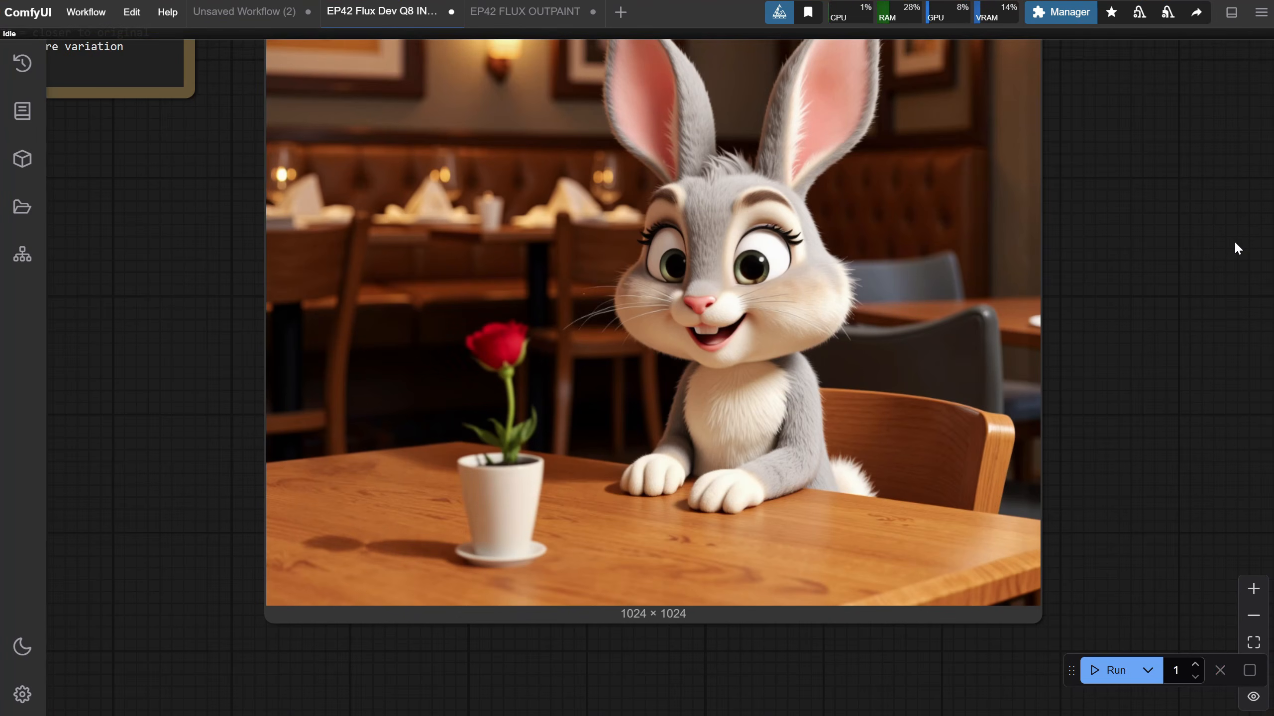
{"action": "scroll", "coordinate": [706, 442], "scroll_direction": "down", "scroll_amount": 1}
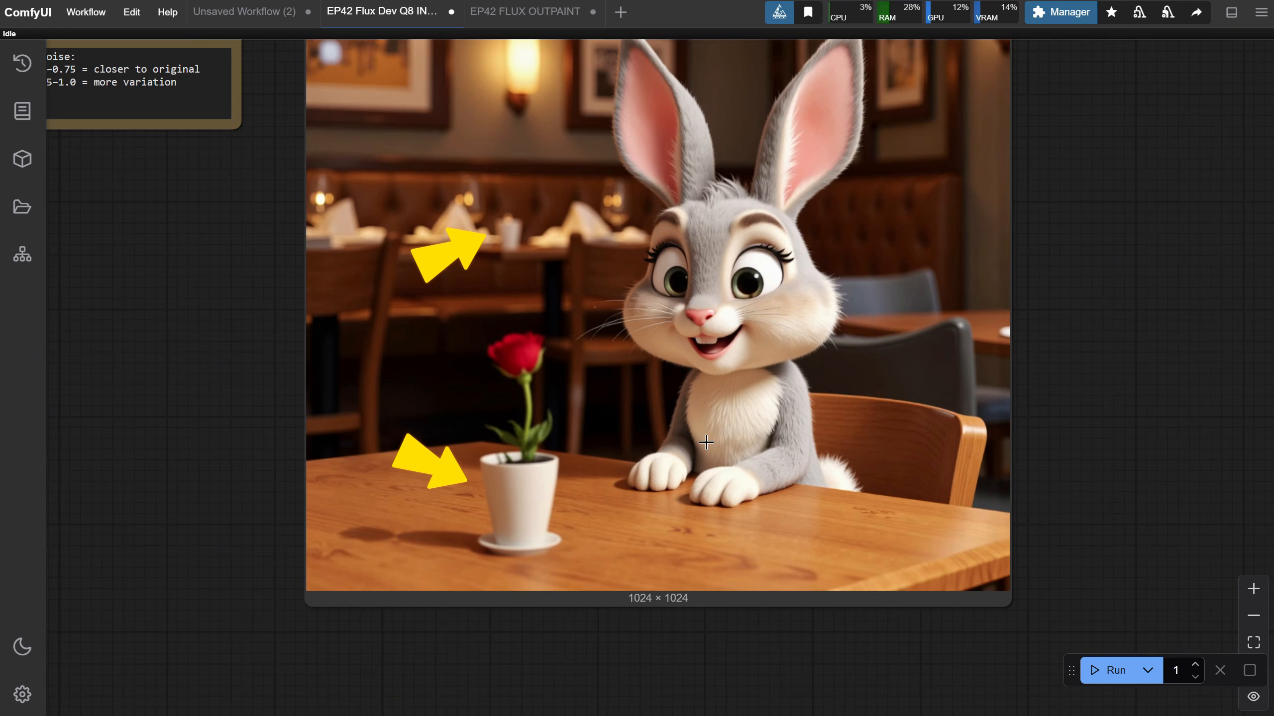
{"action": "scroll", "coordinate": [706, 442], "scroll_direction": "down", "scroll_amount": 4}
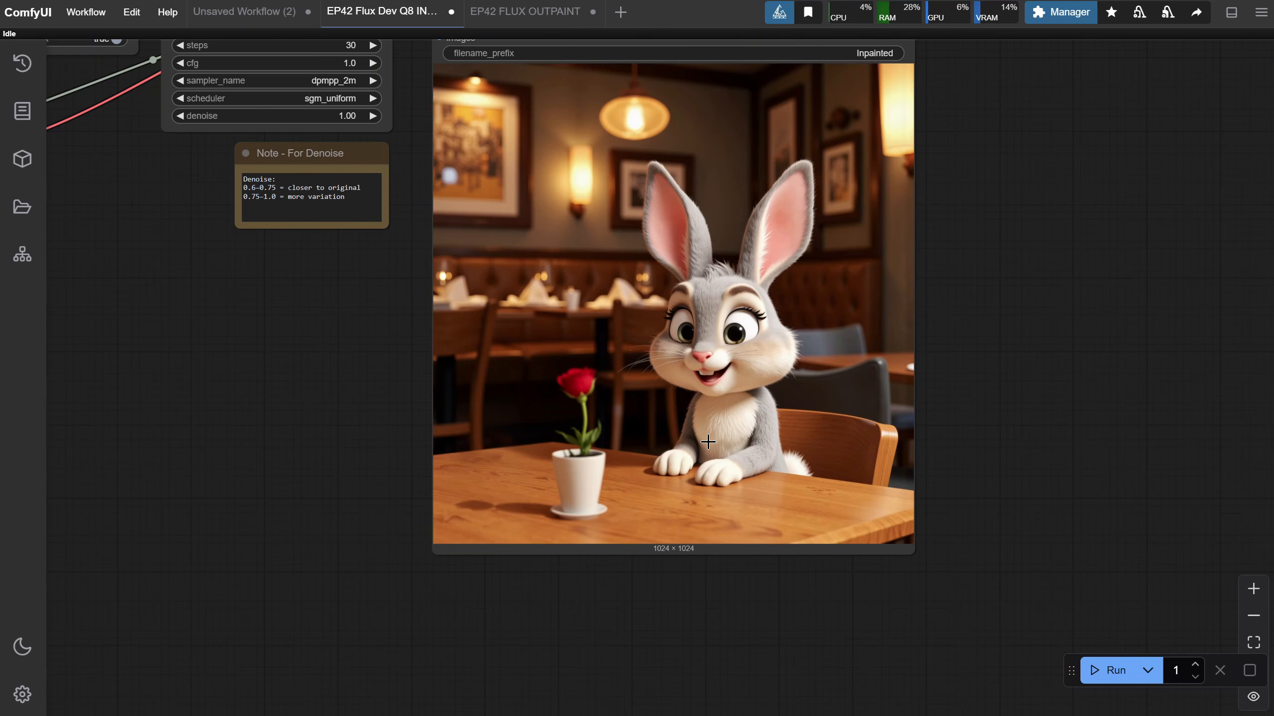
{"action": "left_click_drag", "start_coordinate": [204, 361], "coordinate": [1157, 552]}
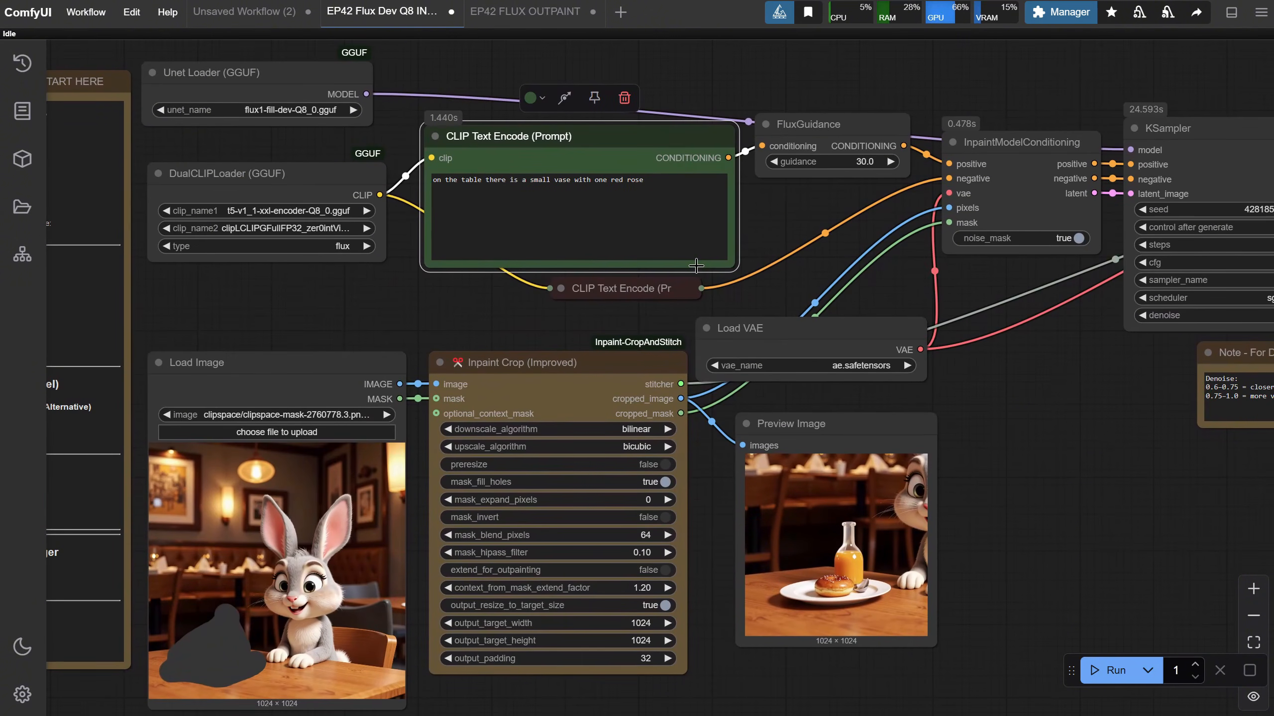
{"action": "left_click", "coordinate": [685, 202]}
{"action": "key", "text": "ctrl+a"}
{"action": "key", "text": "BackSpace"}
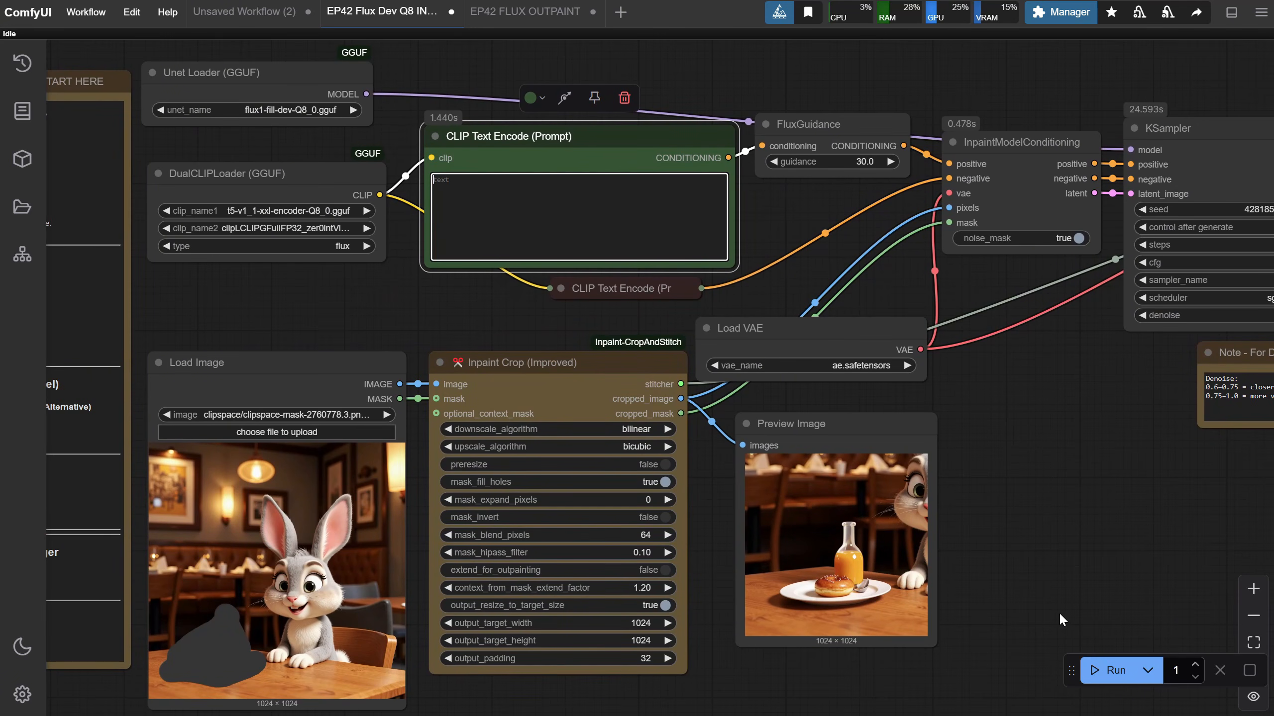
{"action": "left_click", "coordinate": [1112, 671]}
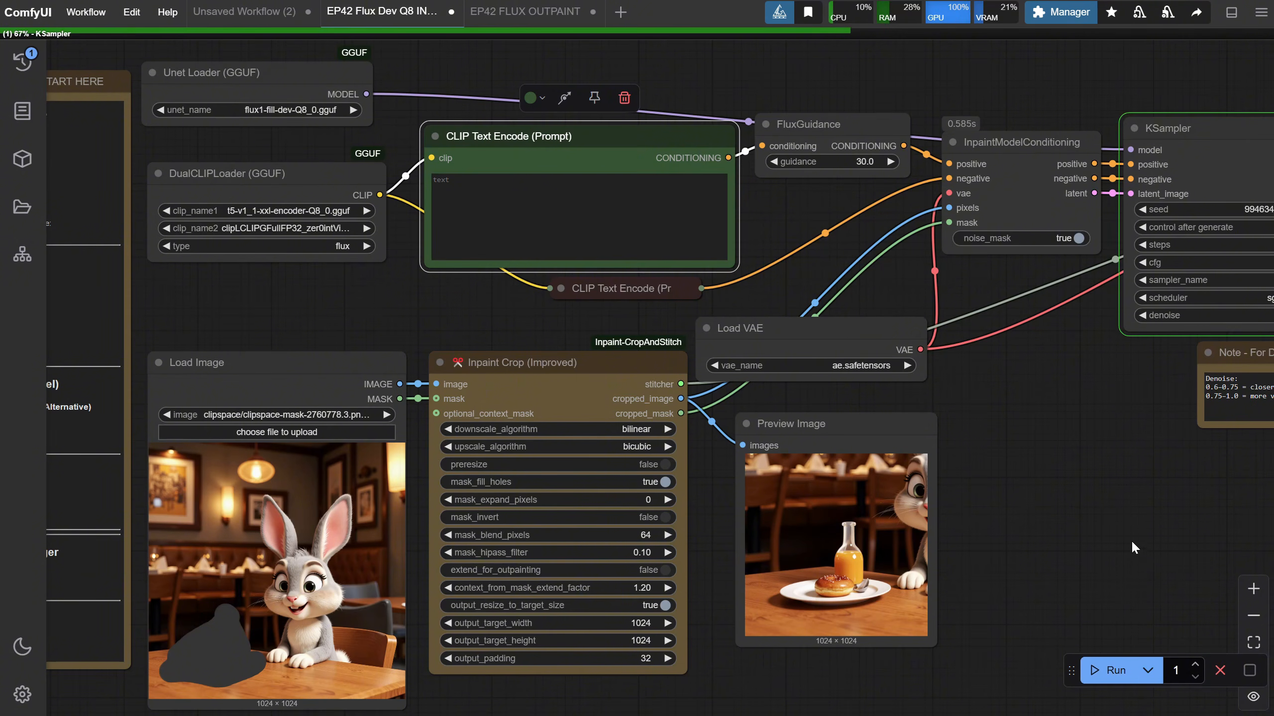
- Set the prompt to "a candle cup" and run the workflow
{"action": "left_click_drag", "start_coordinate": [1131, 540], "coordinate": [367, 430]}
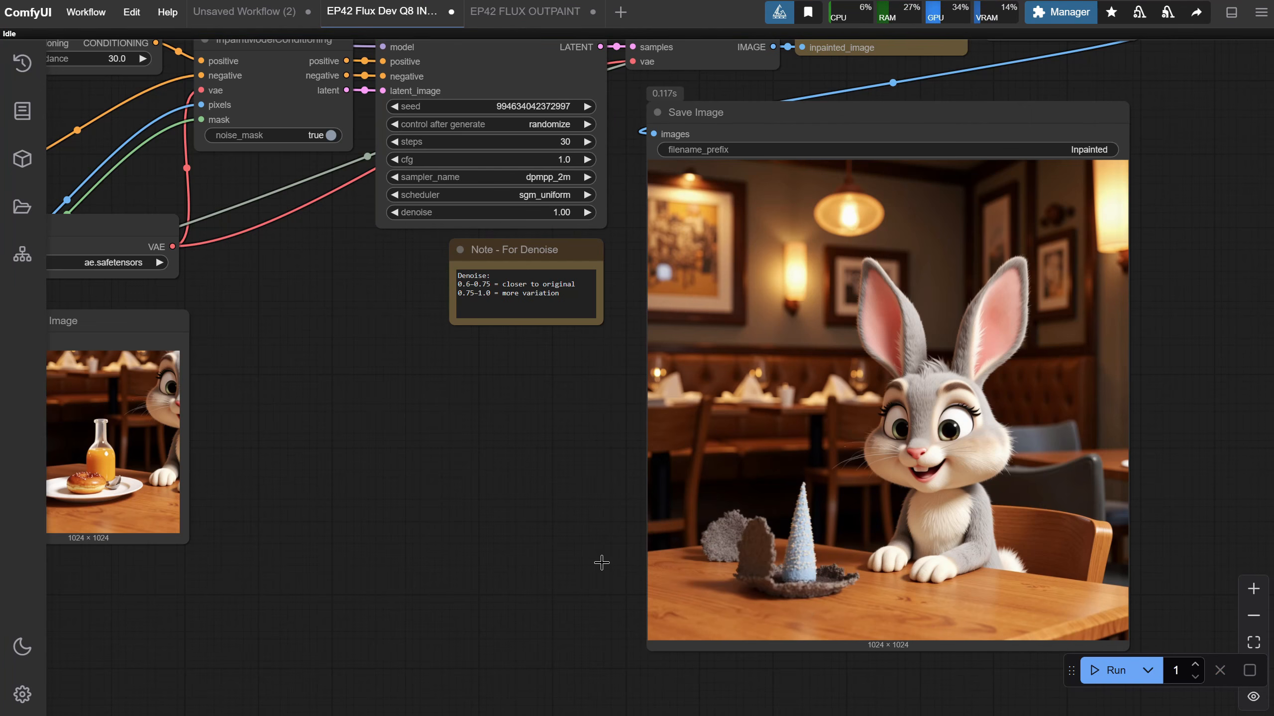
{"action": "left_click_drag", "start_coordinate": [401, 484], "coordinate": [1064, 552]}
{"action": "left_click", "coordinate": [544, 203]}
{"action": "type", "text": "a candle cup"}
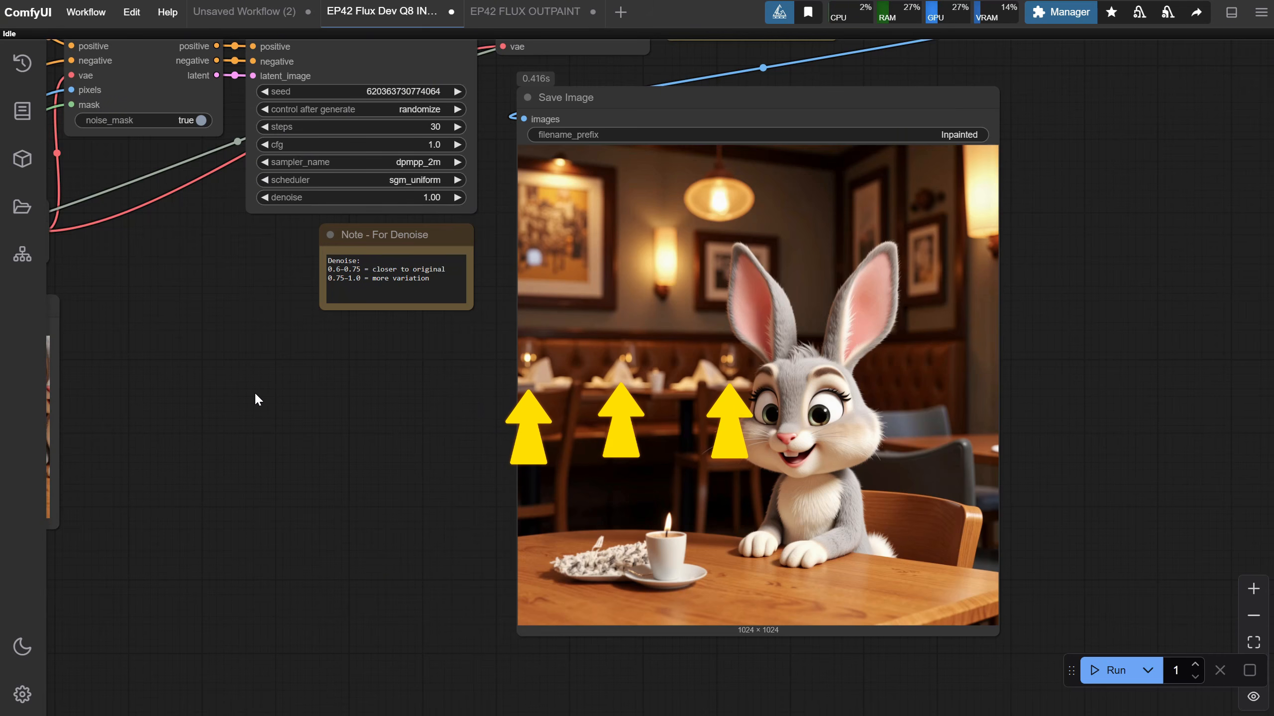
- Replace the prompt with "a small wooden ball sit on the table, tiny" and run the workflow
{"action": "left_click_drag", "start_coordinate": [255, 393], "coordinate": [956, 556]}
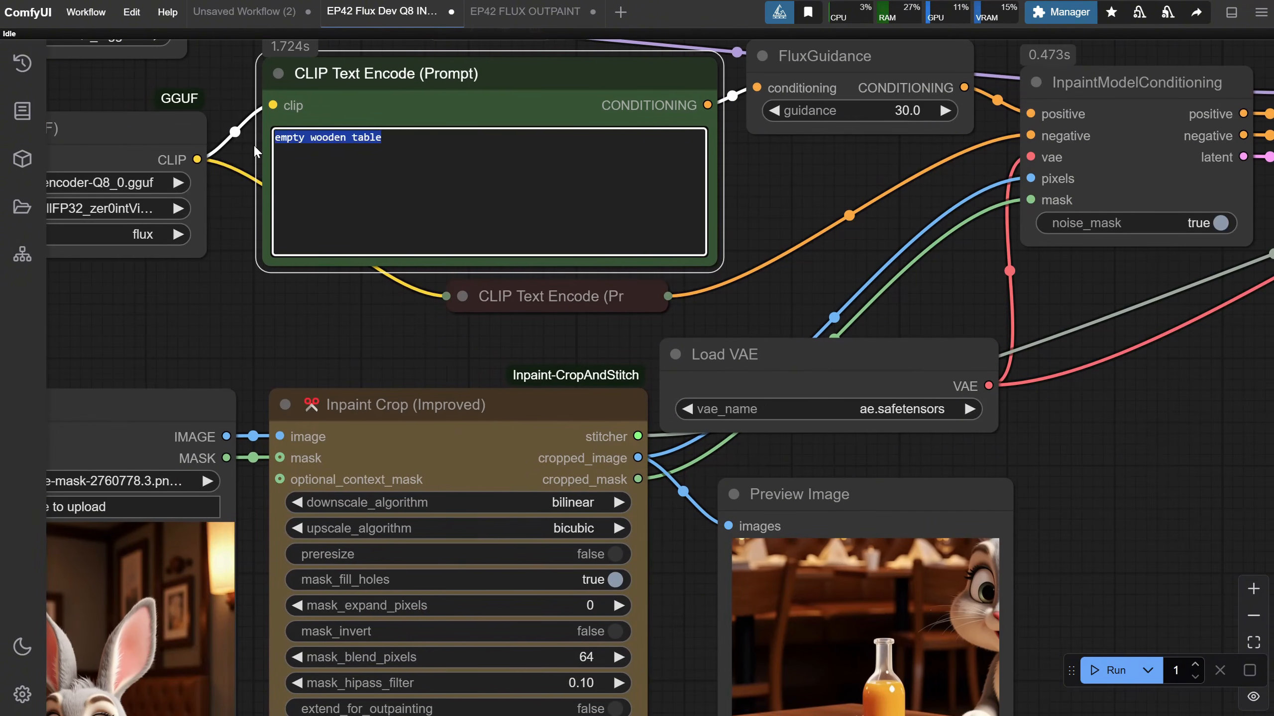
{"action": "type", "text": "a small wooden ball sit on the table, tiny"}
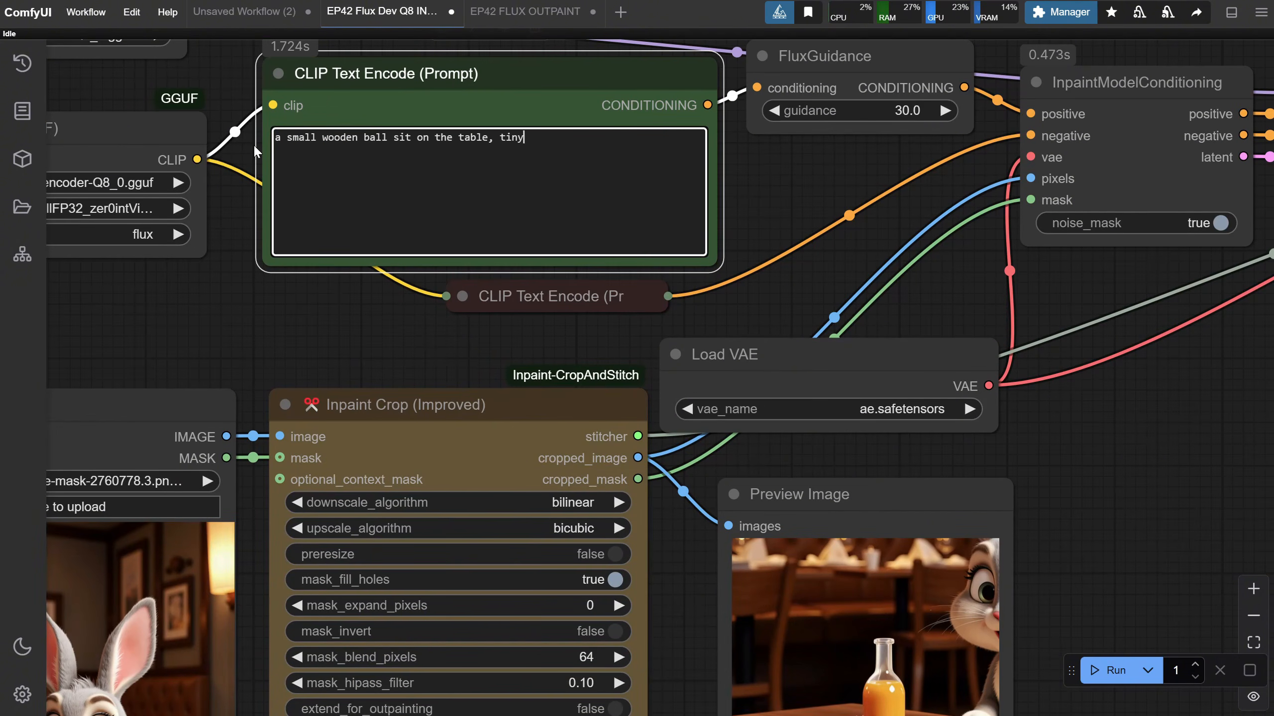
{"action": "left_click", "coordinate": [1113, 671]}
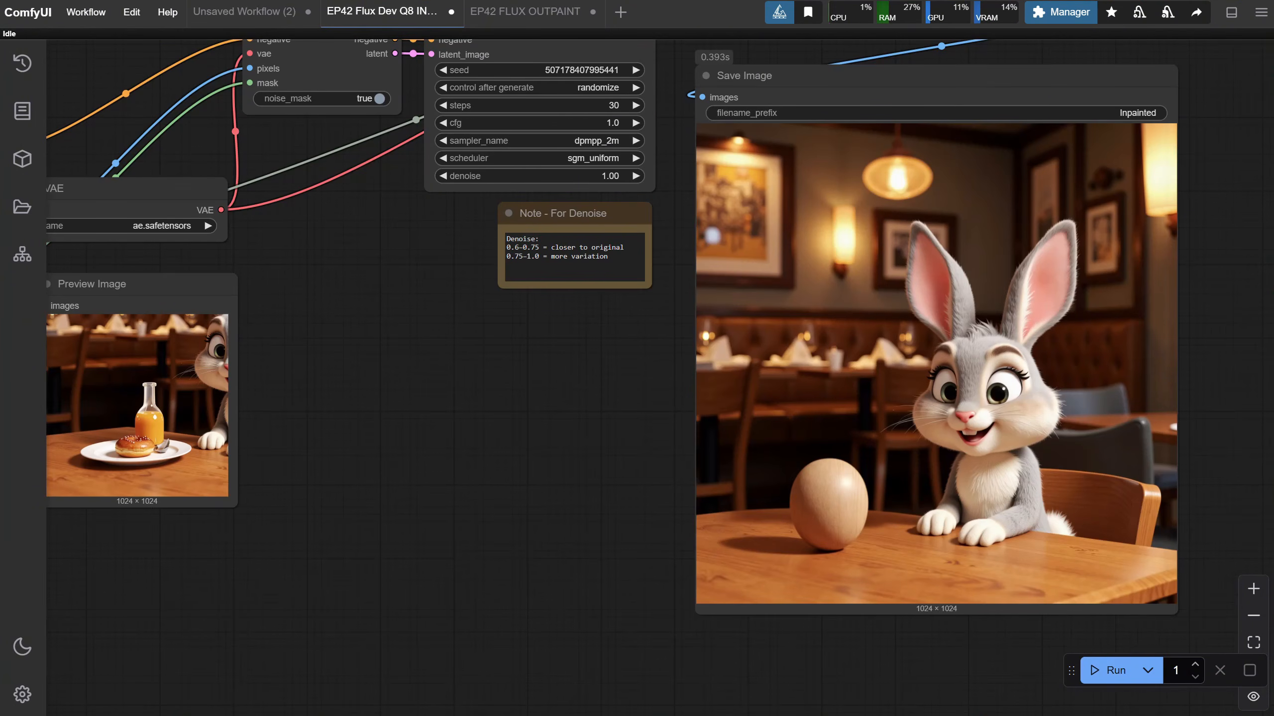
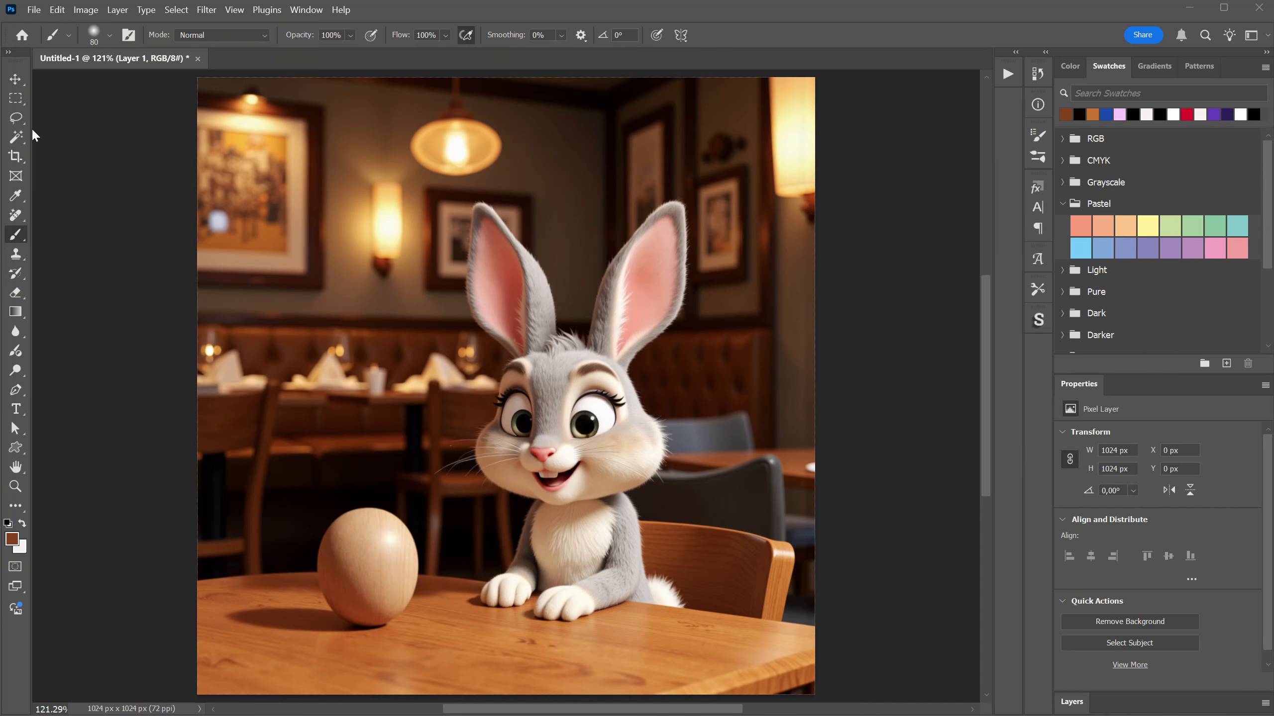
- In Photoshop, remove the wooden ball and its shadow from the table using the Remove Tool at brush size 70
{"action": "left_click", "coordinate": [16, 216]}
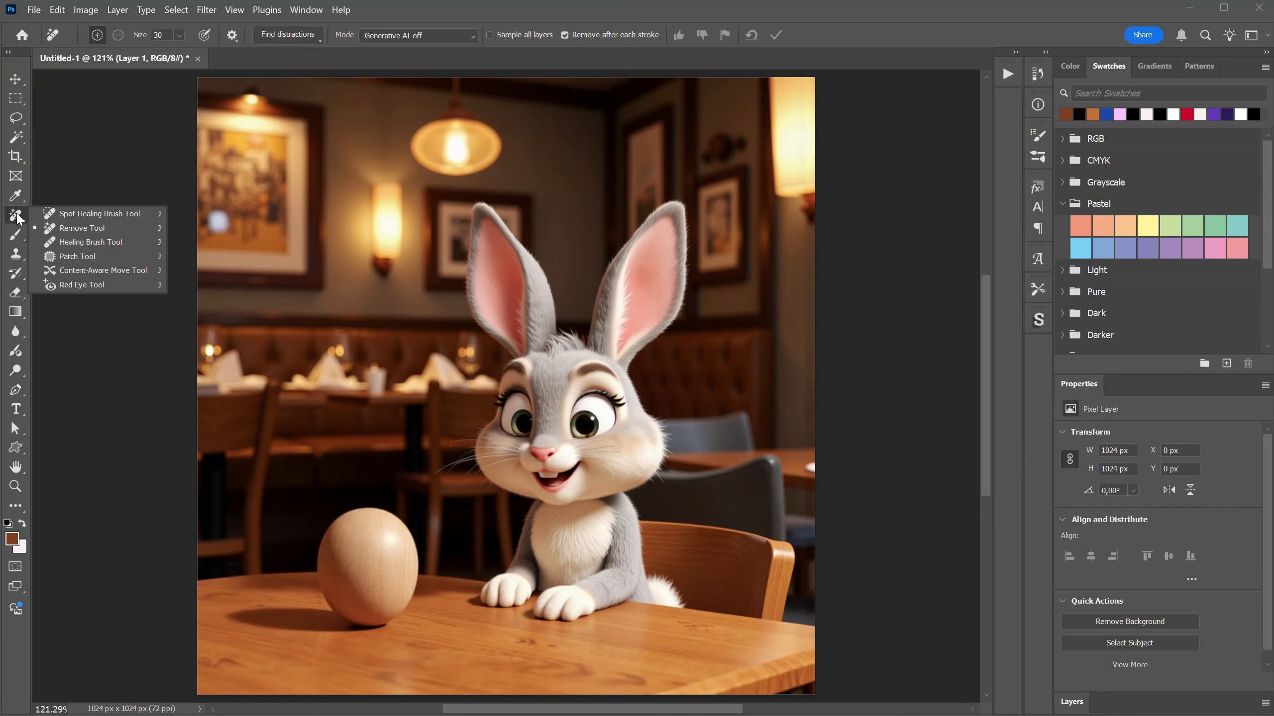
{"action": "left_click", "coordinate": [91, 233]}
{"action": "key", "text": "bracketright"}
{"action": "key", "text": "bracketright"}
{"action": "key", "text": "bracketright"}
{"action": "key", "text": "bracketright"}
{"action": "mouse_move", "coordinate": [236, 614]}
{"action": "left_mouse_down"}
{"action": "mouse_move", "coordinate": [278, 617]}
{"action": "mouse_move", "coordinate": [336, 535]}
{"action": "mouse_move", "coordinate": [369, 573]}
{"action": "mouse_move", "coordinate": [366, 604]}
{"action": "left_mouse_up"}
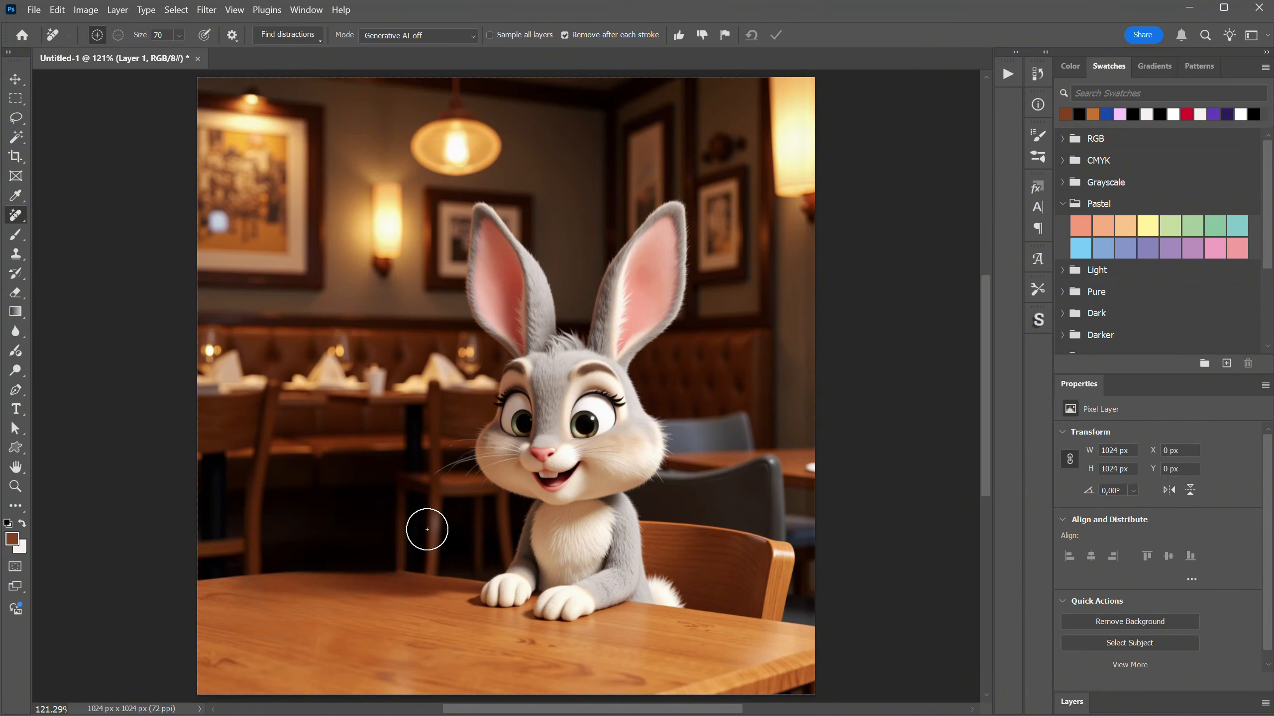
{"action": "key", "text": "ctrl+z"}
{"action": "mouse_move", "coordinate": [327, 532]}
{"action": "left_mouse_down"}
{"action": "mouse_move", "coordinate": [379, 516]}
{"action": "mouse_move", "coordinate": [348, 525]}
{"action": "mouse_move", "coordinate": [406, 527]}
{"action": "mouse_move", "coordinate": [354, 533]}
{"action": "mouse_move", "coordinate": [342, 579]}
{"action": "mouse_move", "coordinate": [277, 622]}
{"action": "mouse_move", "coordinate": [231, 590]}
{"action": "mouse_move", "coordinate": [316, 620]}
{"action": "mouse_move", "coordinate": [343, 562]}
{"action": "mouse_move", "coordinate": [338, 598]}
{"action": "mouse_move", "coordinate": [359, 618]}
{"action": "mouse_move", "coordinate": [403, 534]}
{"action": "mouse_move", "coordinate": [421, 603]}
{"action": "mouse_move", "coordinate": [386, 586]}
{"action": "left_mouse_up"}
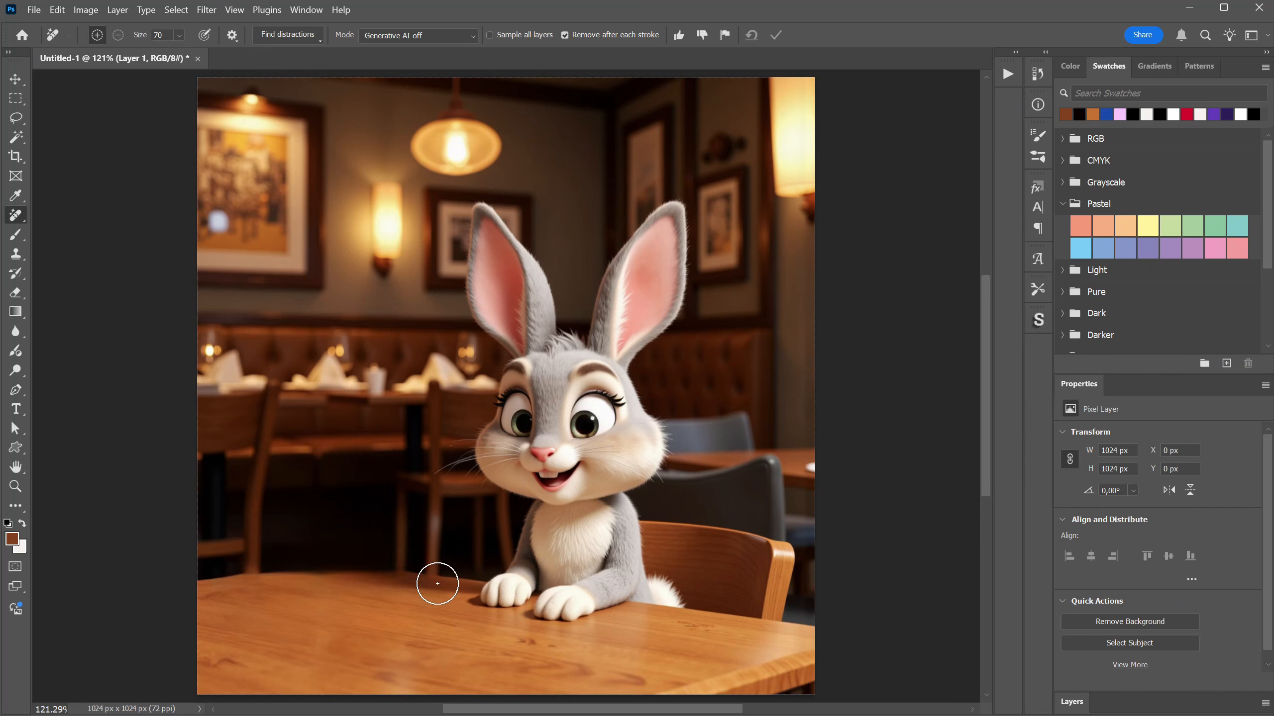
- Try to remove the bunny with the Remove Tool at brush size 175, undo it, and check the tool's generative AI mode options
{"action": "scroll", "coordinate": [498, 203], "scroll_direction": "up", "scroll_amount": 1}
{"action": "left_click_drag", "start_coordinate": [455, 132], "coordinate": [495, 196]}
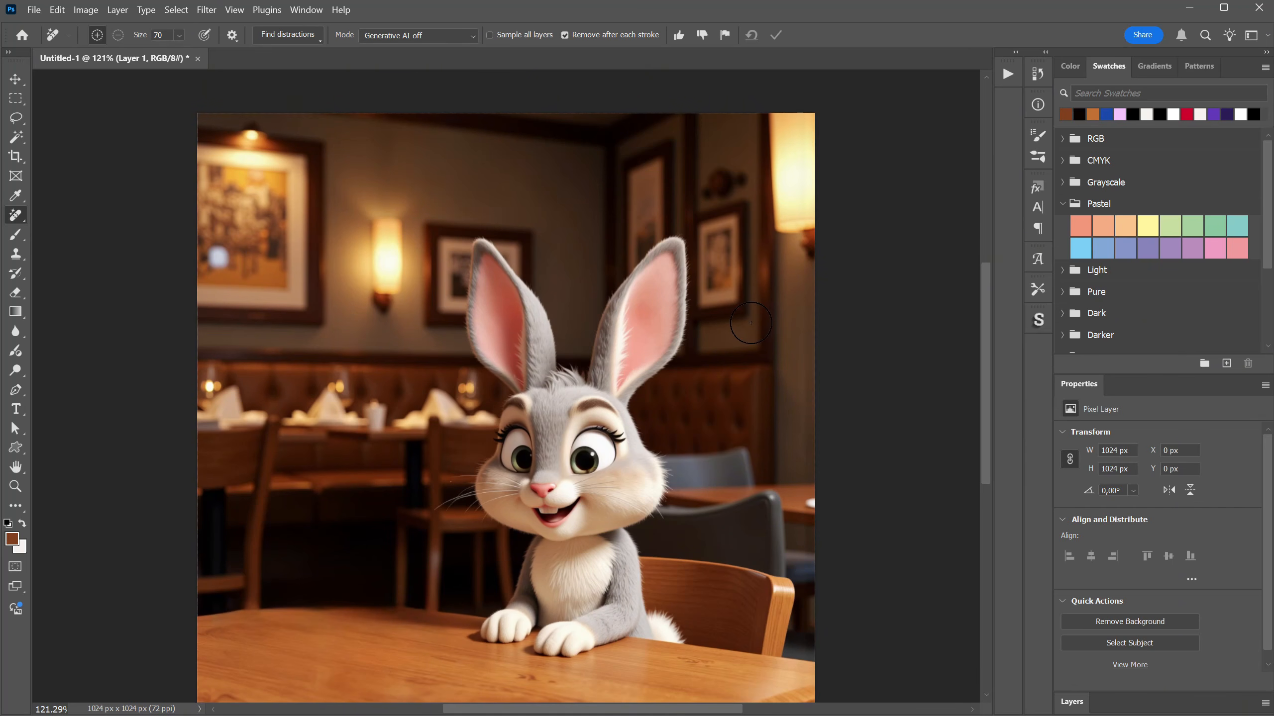
{"action": "scroll", "coordinate": [490, 236], "scroll_direction": "down", "scroll_amount": 1}
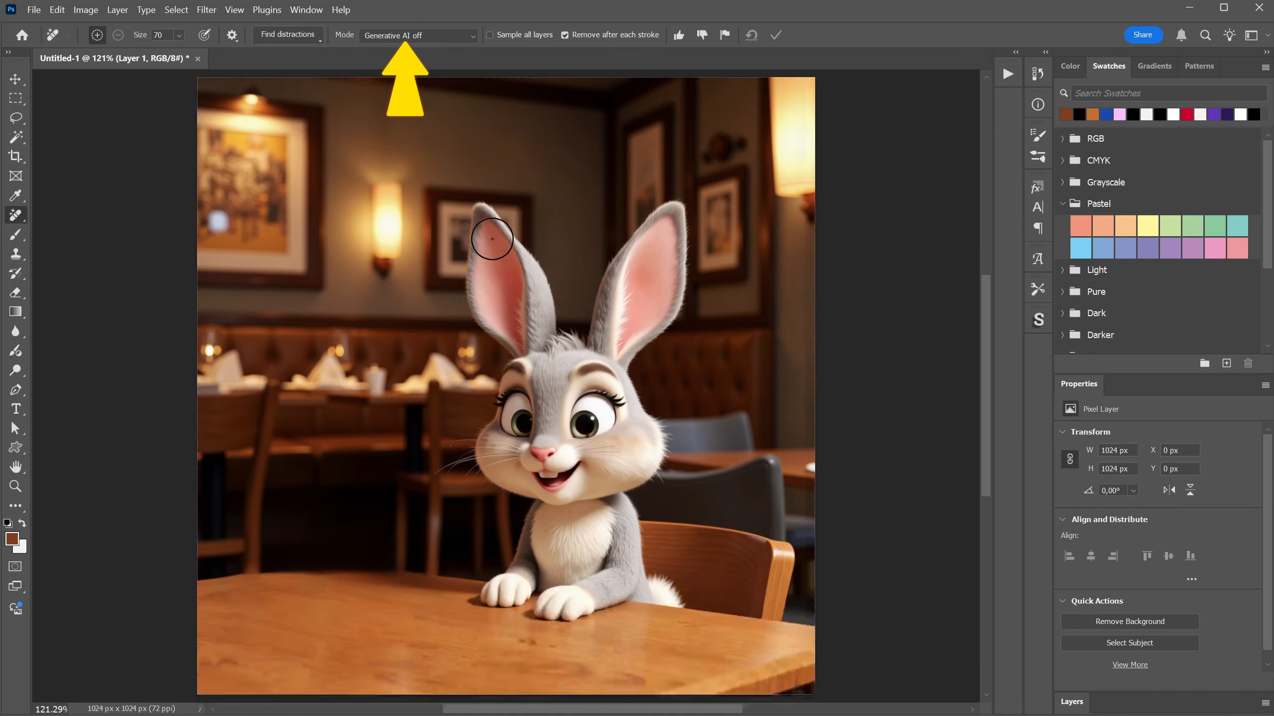
{"action": "scroll", "coordinate": [492, 239], "scroll_direction": "down", "scroll_amount": 2}
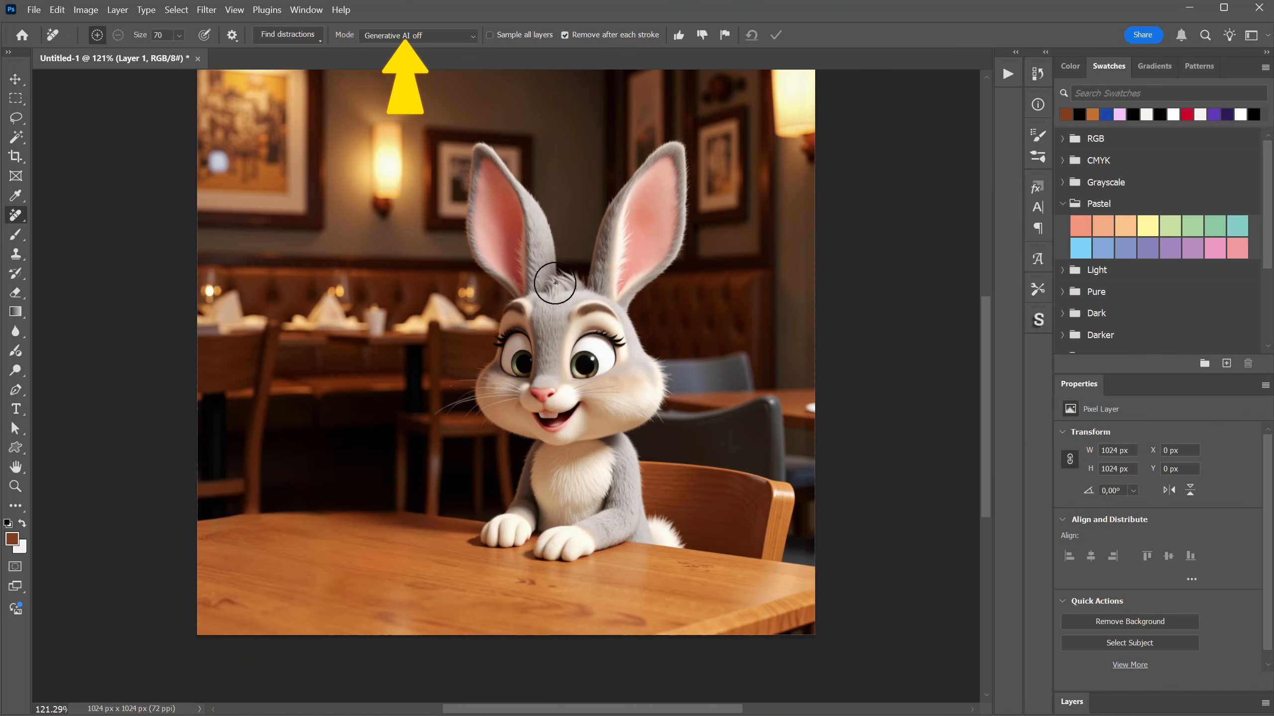
{"action": "key", "text": "bracketright"}
{"action": "key", "text": "bracketright"}
{"action": "key", "text": "bracketright"}
{"action": "key", "text": "bracketright"}
{"action": "key", "text": "bracketright"}
{"action": "key", "text": "bracketright"}
{"action": "mouse_move", "coordinate": [504, 221]}
{"action": "left_mouse_down"}
{"action": "mouse_move", "coordinate": [487, 183]}
{"action": "mouse_move", "coordinate": [504, 332]}
{"action": "mouse_move", "coordinate": [522, 336]}
{"action": "mouse_move", "coordinate": [490, 444]}
{"action": "mouse_move", "coordinate": [505, 514]}
{"action": "mouse_move", "coordinate": [642, 528]}
{"action": "mouse_move", "coordinate": [608, 430]}
{"action": "mouse_move", "coordinate": [638, 387]}
{"action": "mouse_move", "coordinate": [646, 181]}
{"action": "mouse_move", "coordinate": [612, 235]}
{"action": "mouse_move", "coordinate": [592, 312]}
{"action": "mouse_move", "coordinate": [538, 256]}
{"action": "left_mouse_up"}
{"action": "key", "text": "ctrl+z"}
{"action": "left_click", "coordinate": [419, 35]}
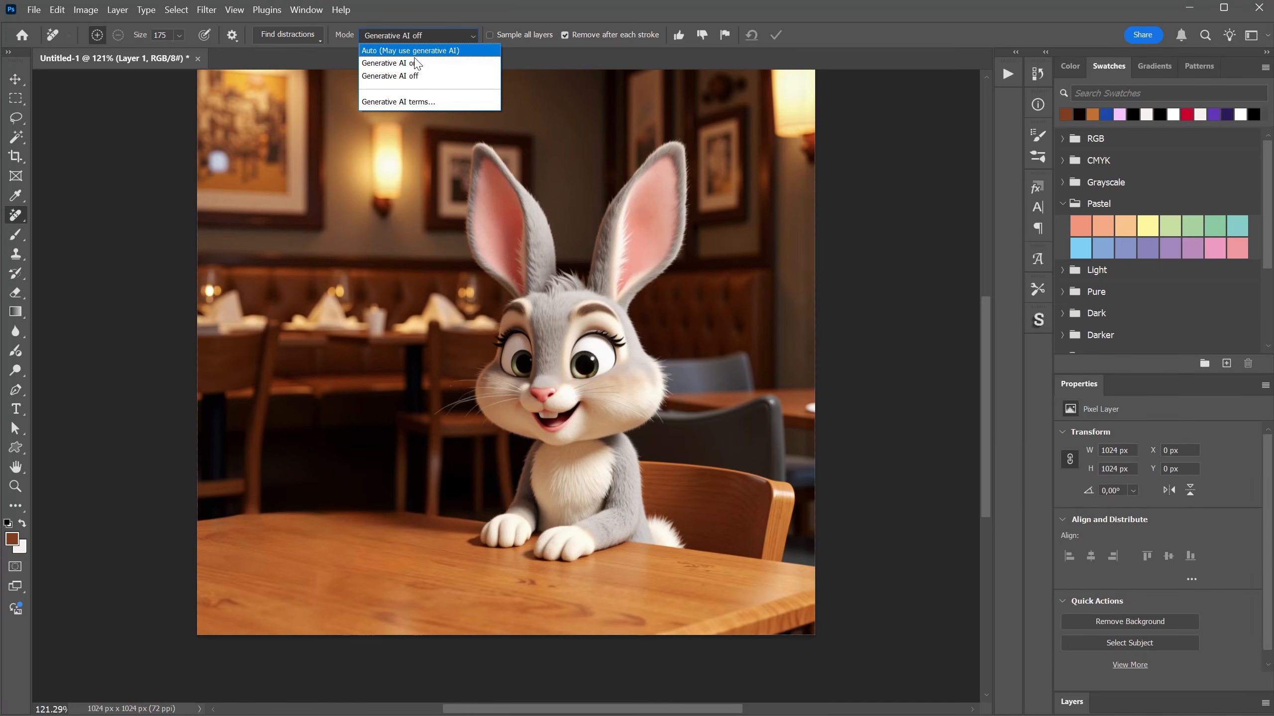
{"action": "left_click", "coordinate": [572, 15]}
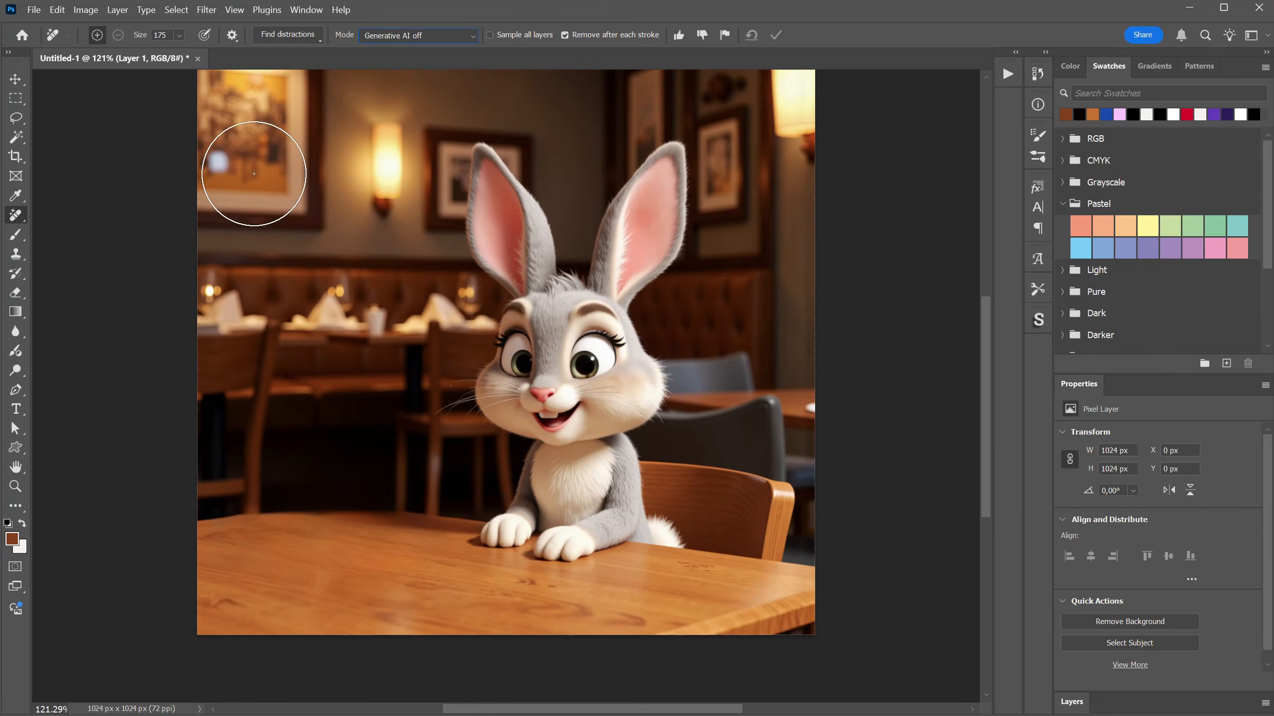
- Select a loose area around the bunny with the Lasso tool and run Generative Fill with the prompt "remove"
{"action": "left_click", "coordinate": [15, 118]}
{"action": "mouse_move", "coordinate": [572, 248]}
{"action": "left_mouse_down"}
{"action": "mouse_move", "coordinate": [461, 444]}
{"action": "mouse_move", "coordinate": [586, 198]}
{"action": "mouse_move", "coordinate": [583, 208]}
{"action": "left_mouse_up"}
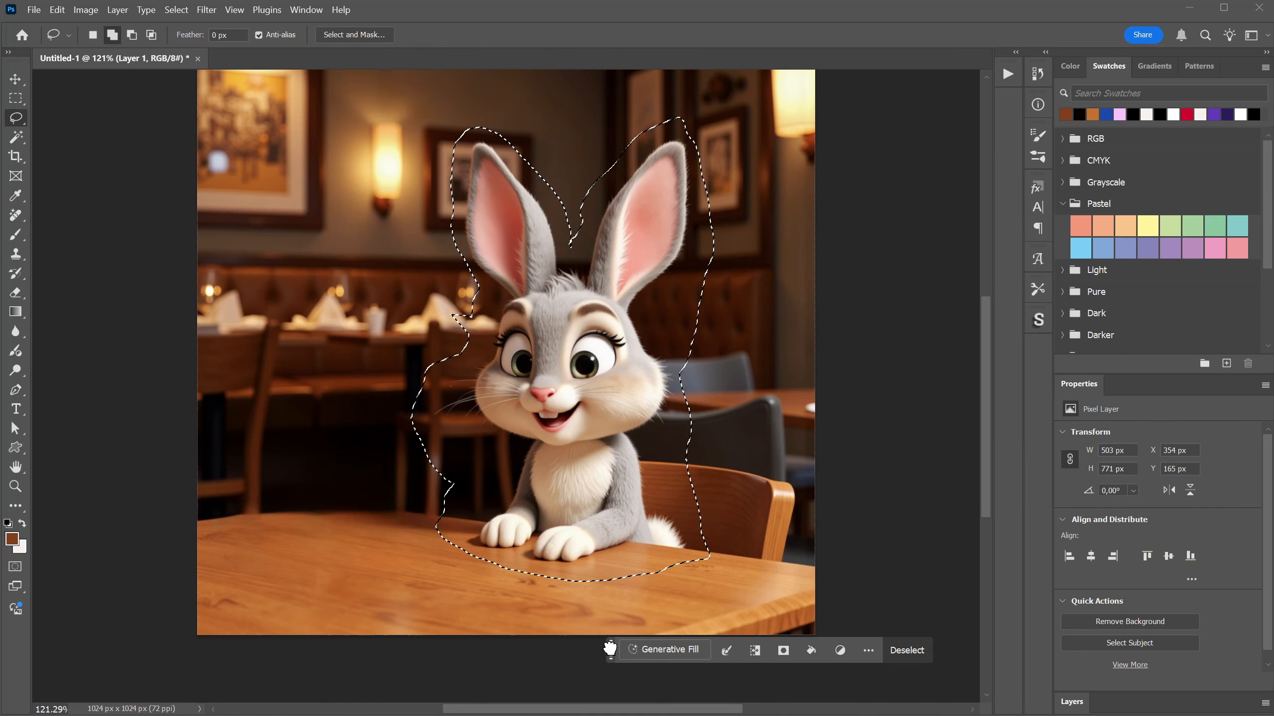
{"action": "left_click", "coordinate": [671, 650]}
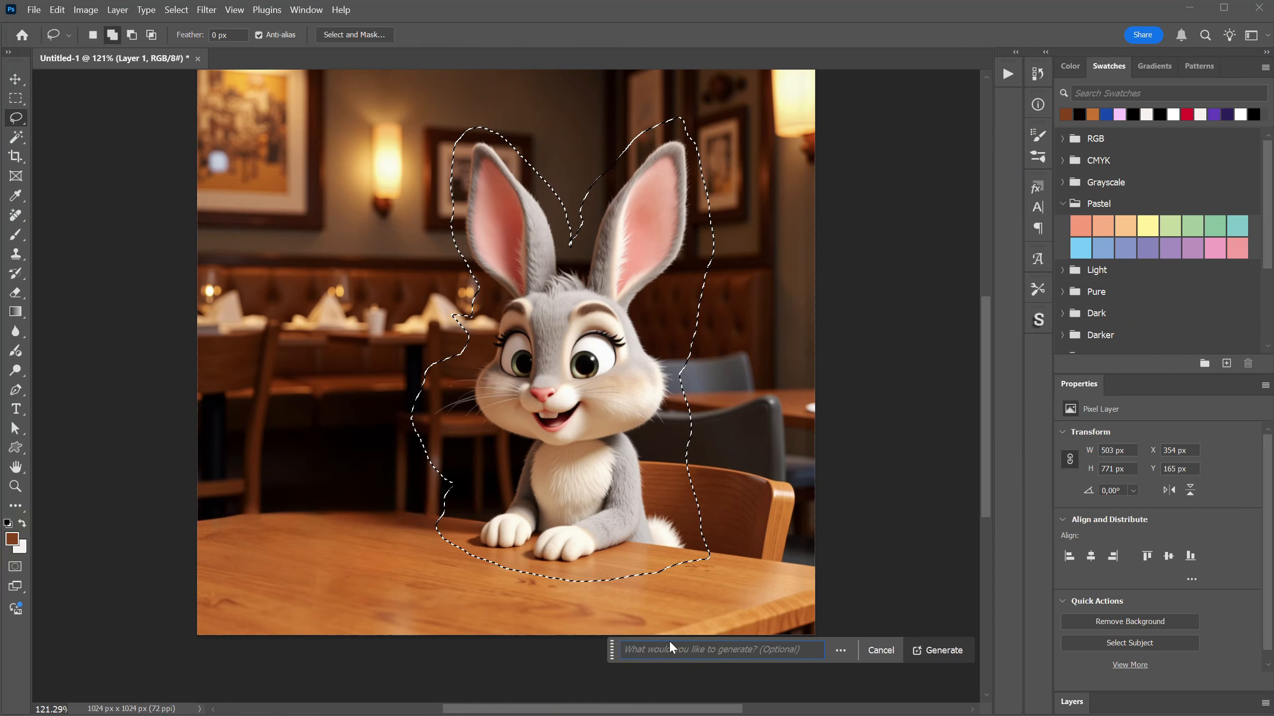
{"action": "type", "text": "remove"}
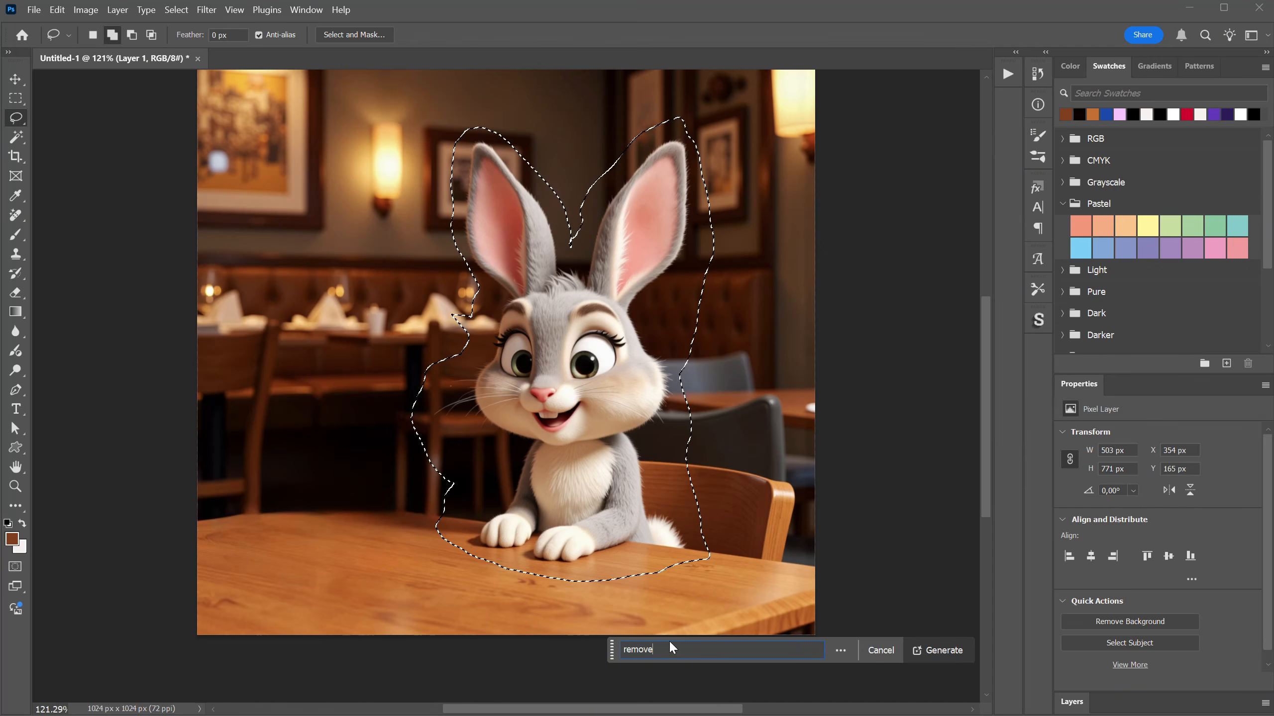
{"action": "left_click", "coordinate": [943, 651]}
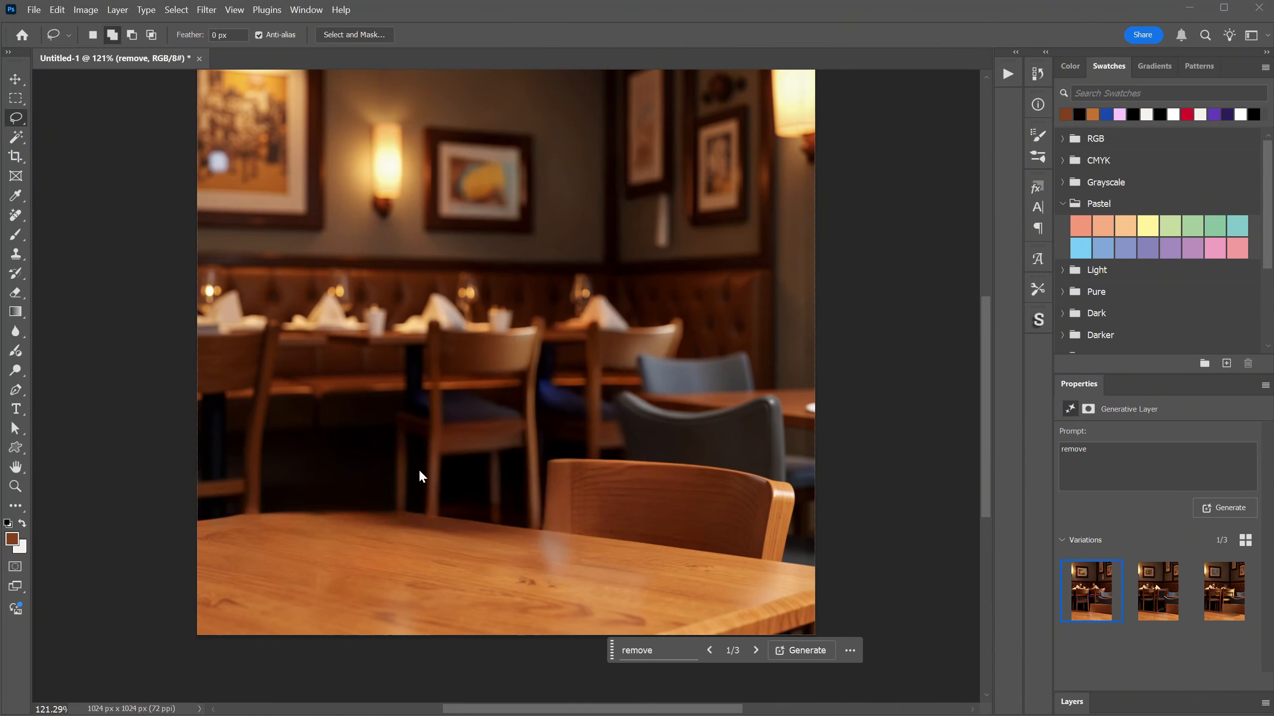
- Compare the three generated variations of the scene without the bunny, returning to the first one
{"action": "left_click", "coordinate": [1158, 609]}
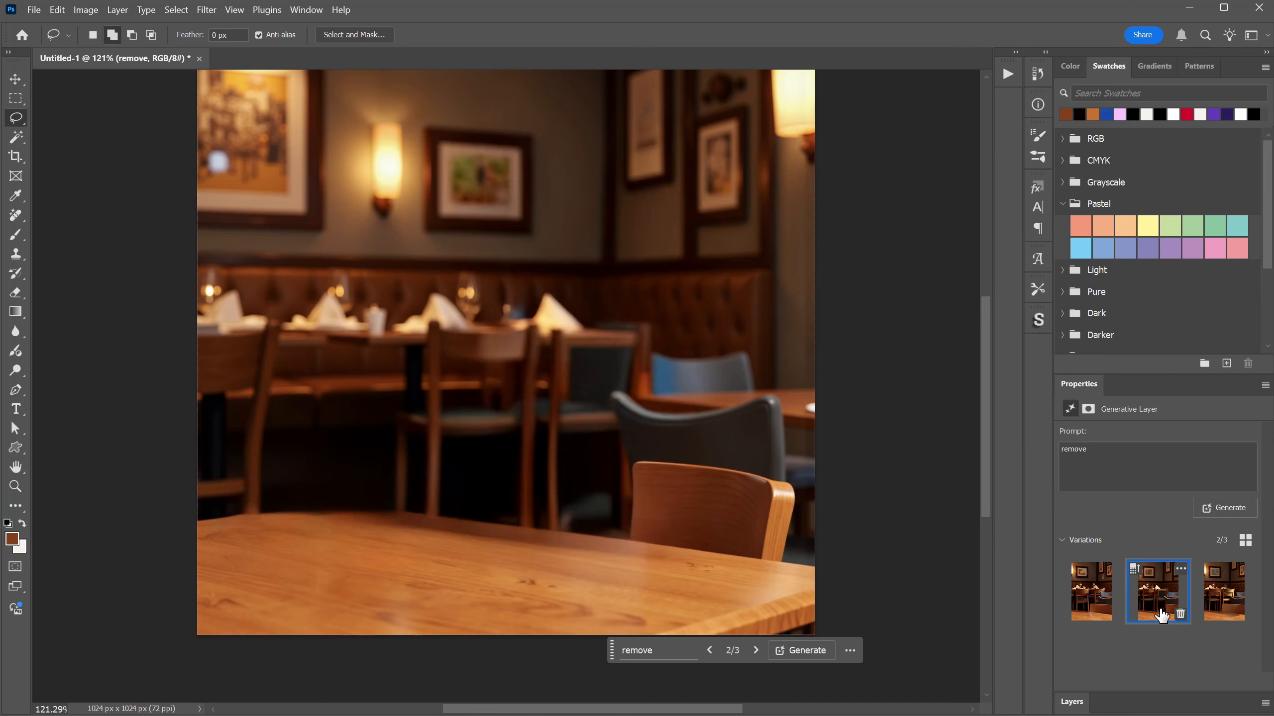
{"action": "left_click", "coordinate": [1216, 607]}
{"action": "left_click", "coordinate": [1095, 605]}
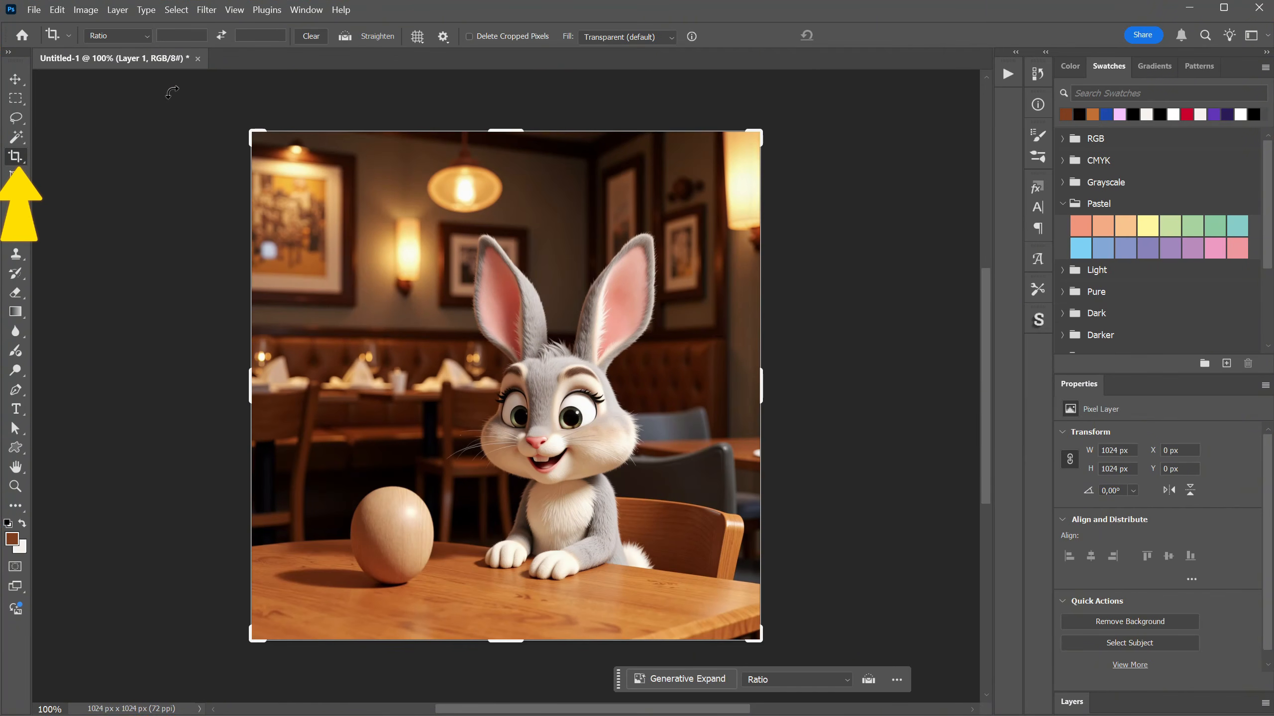
- Extend the canvas on the left to 1534 px wide with Generative Expand and no prompt, and compare the variations
{"action": "left_click", "coordinate": [627, 36]}
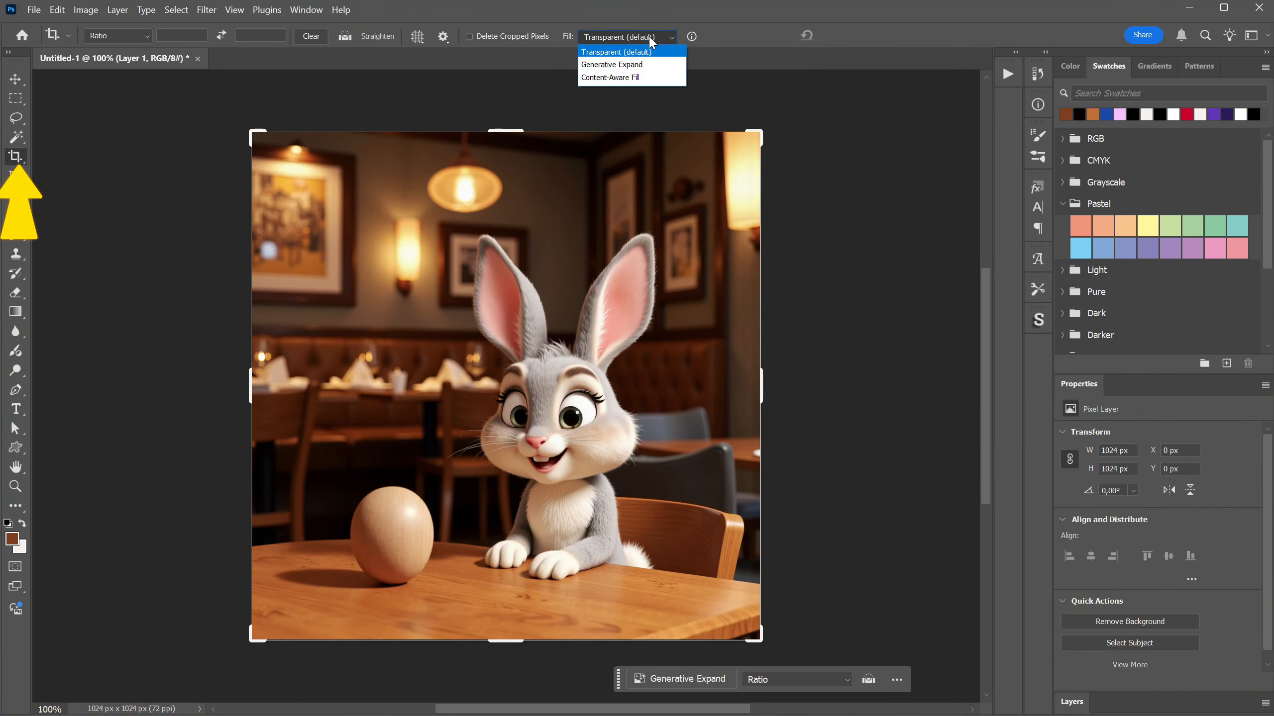
{"action": "left_click", "coordinate": [651, 64]}
{"action": "left_click_drag", "start_coordinate": [250, 385], "coordinate": [128, 359]}
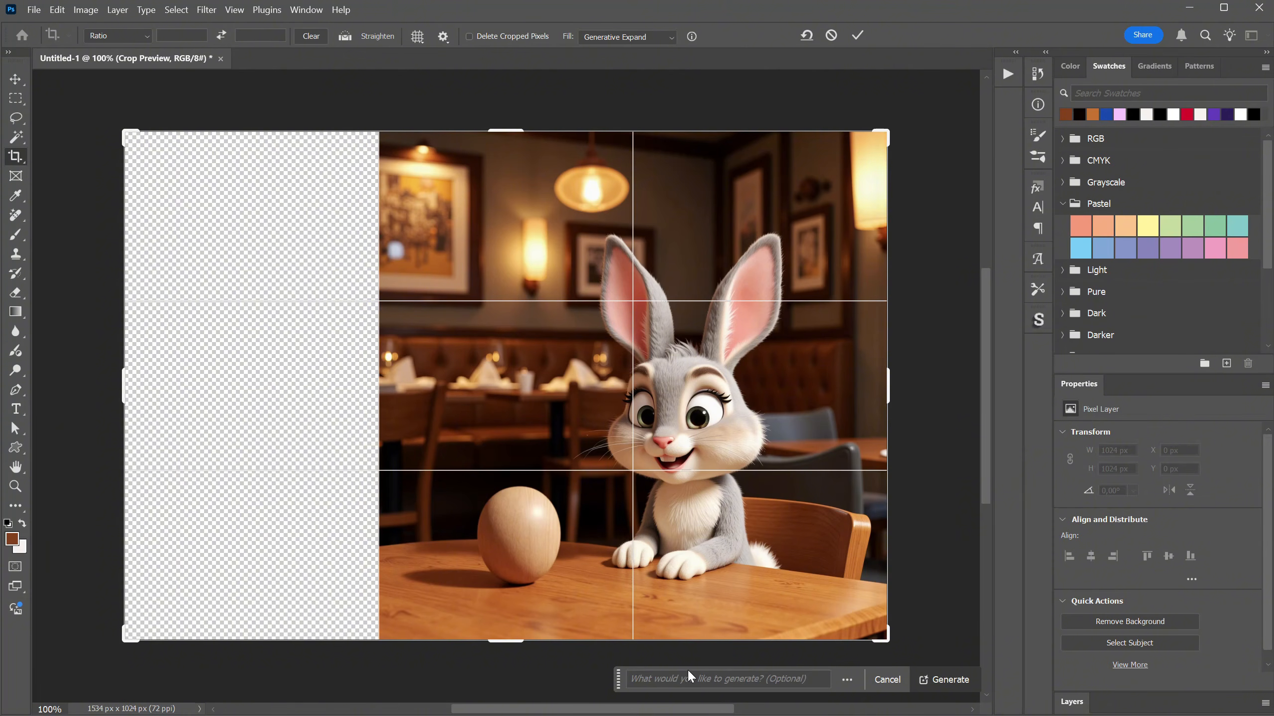
{"action": "left_click", "coordinate": [958, 680]}
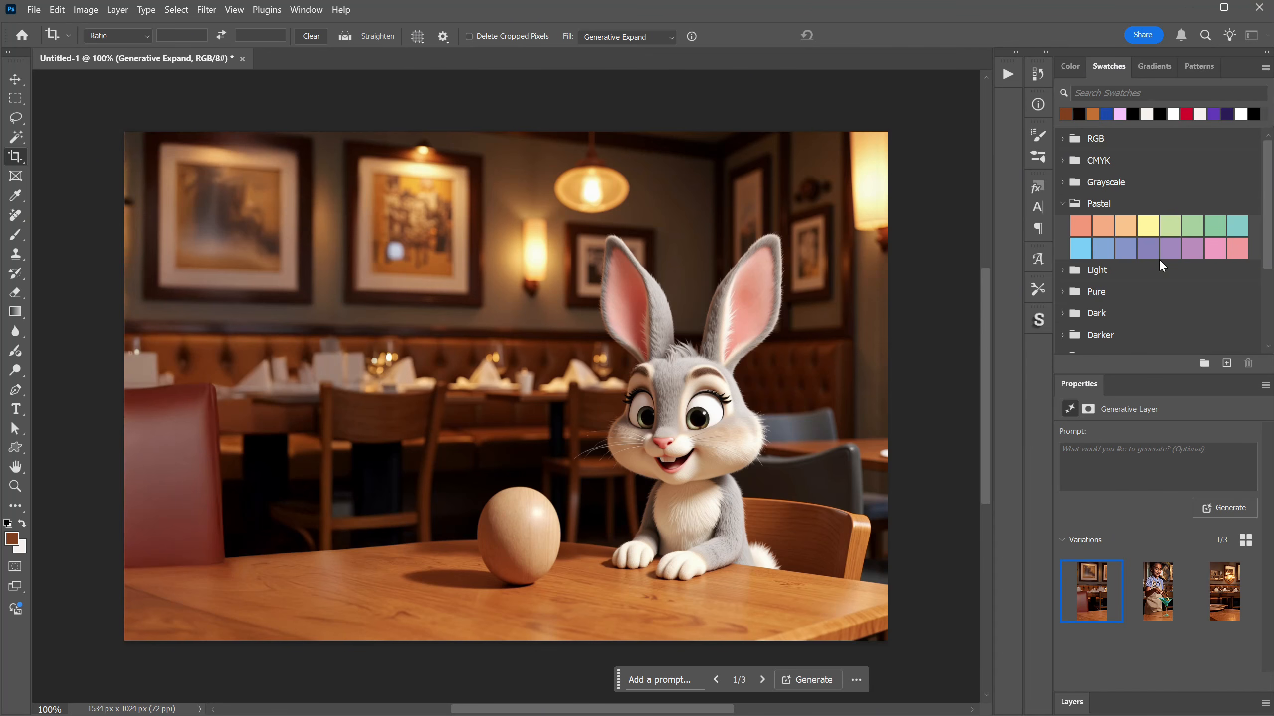
{"action": "left_click", "coordinate": [1155, 601]}
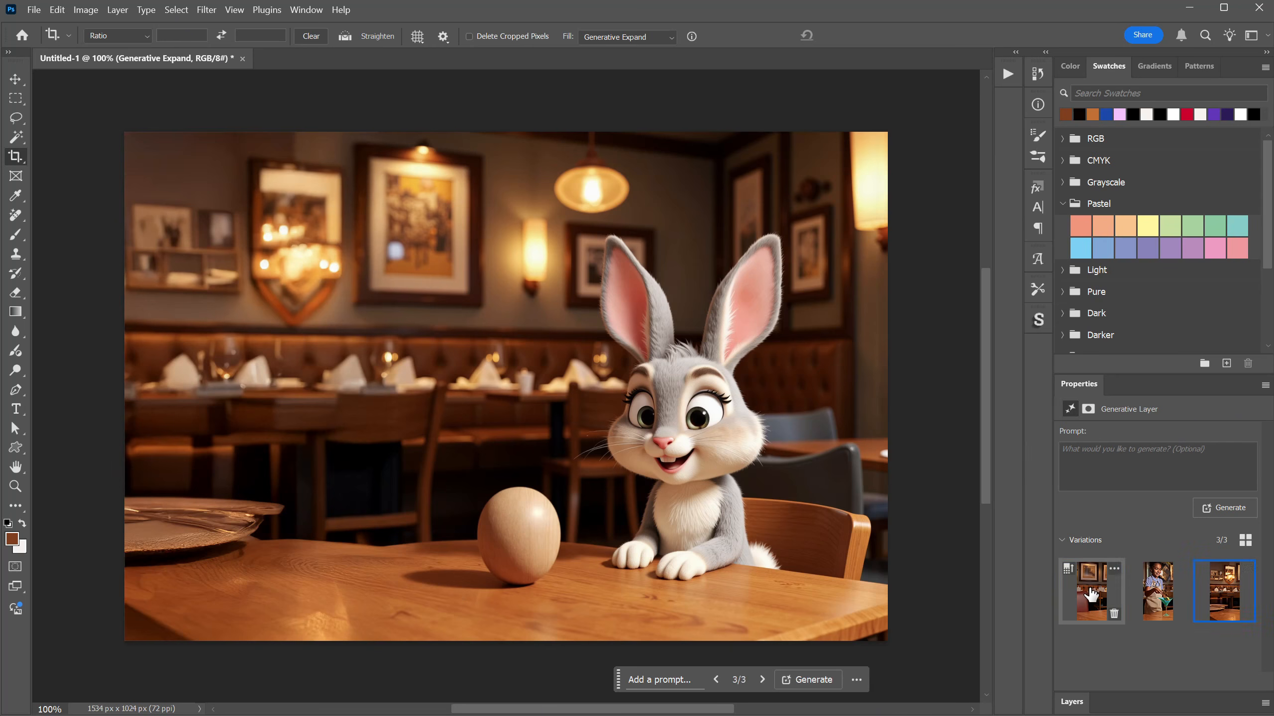
{"action": "left_click", "coordinate": [1090, 593]}
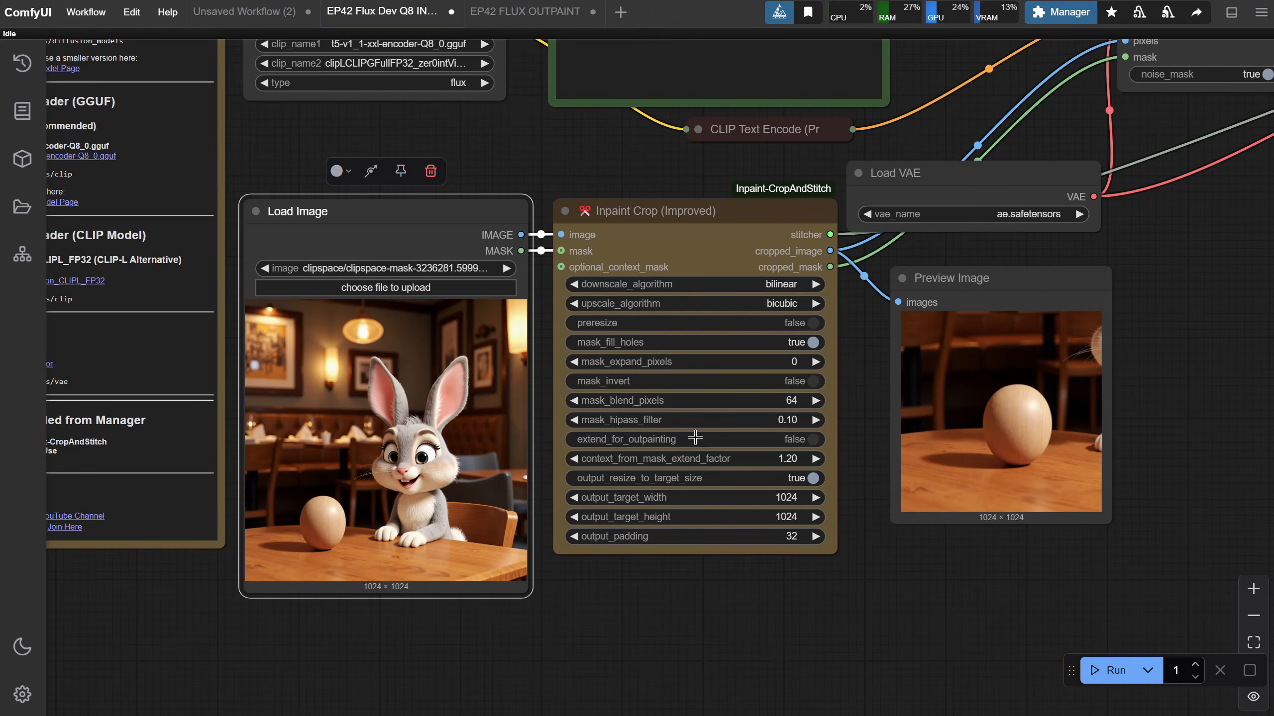
- Switch to ComfyUI and enable extend_for_outpainting in the Inpaint Crop node with extend_left_factor at 1.30
{"action": "left_click", "coordinate": [813, 439]}
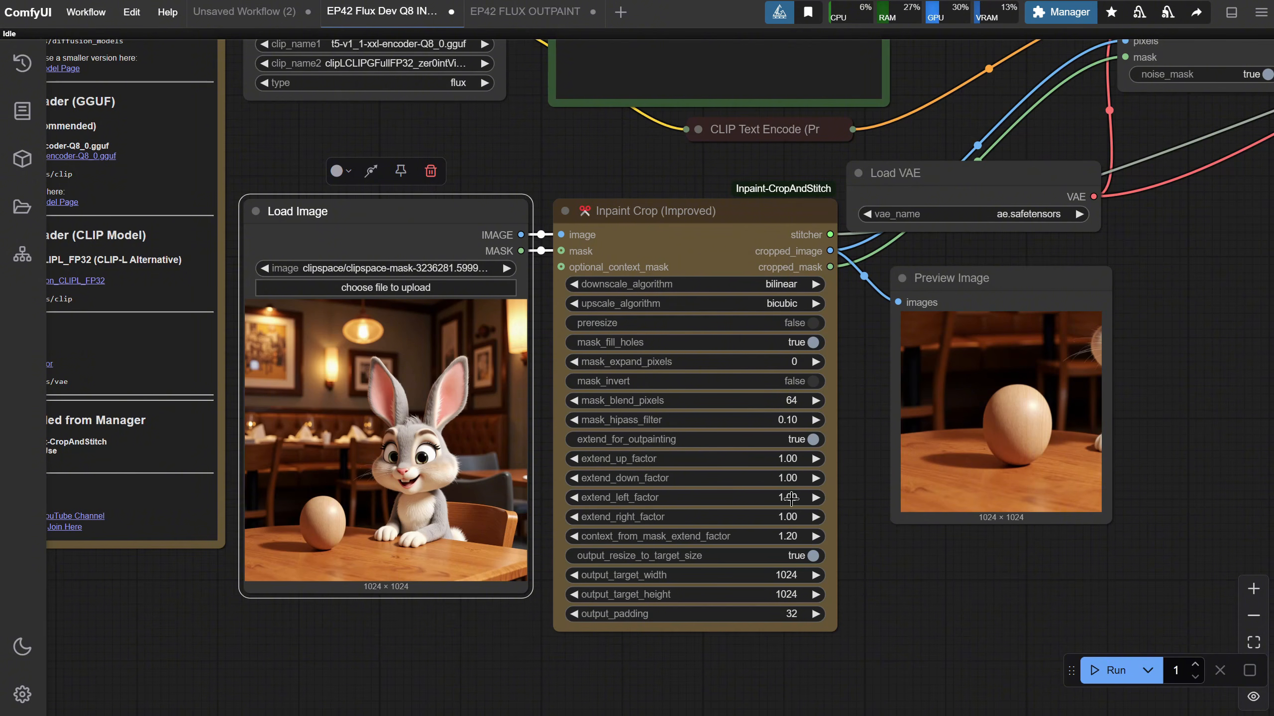
{"action": "left_click_drag", "start_coordinate": [1152, 271], "coordinate": [1134, 481]}
- Replace the positive prompt with "restaurant interior" and run the workflow
{"action": "left_click", "coordinate": [722, 221]}
{"action": "key", "text": "ctrl+a"}
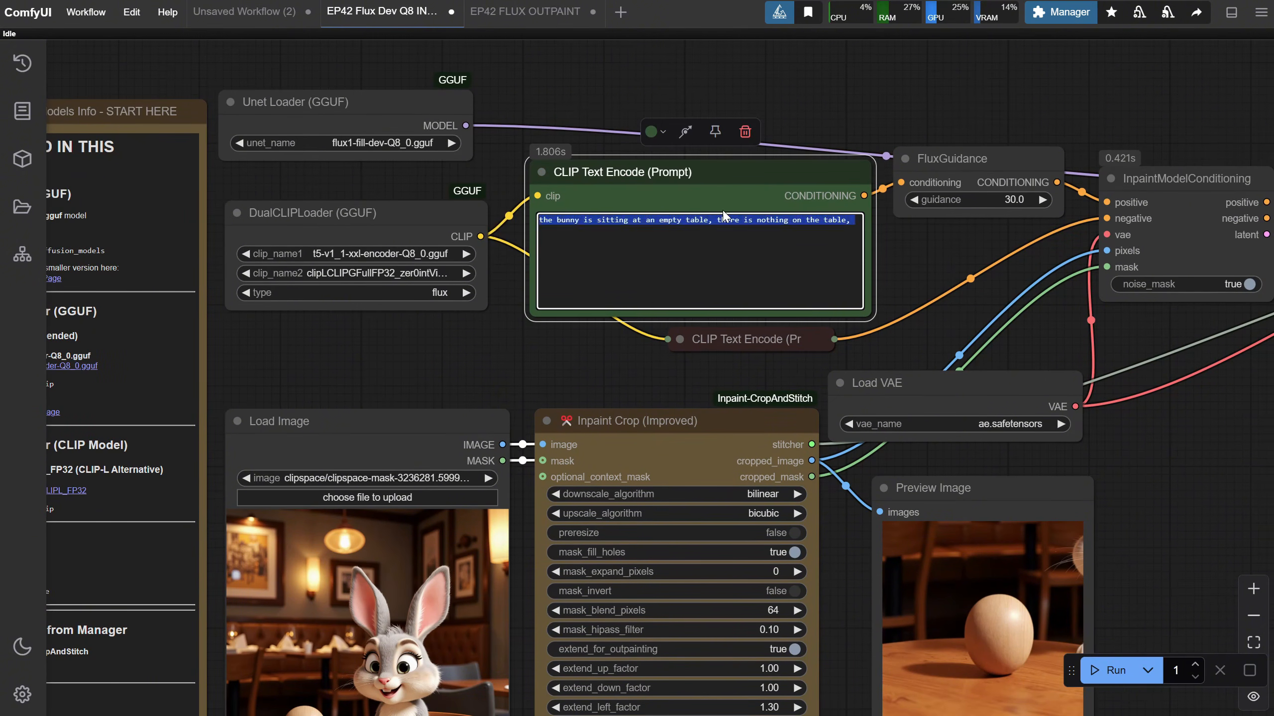
{"action": "type", "text": "restaurant interior"}
{"action": "left_click", "coordinate": [1111, 670]}
{"action": "left_click_drag", "start_coordinate": [1141, 535], "coordinate": [1054, 306]}
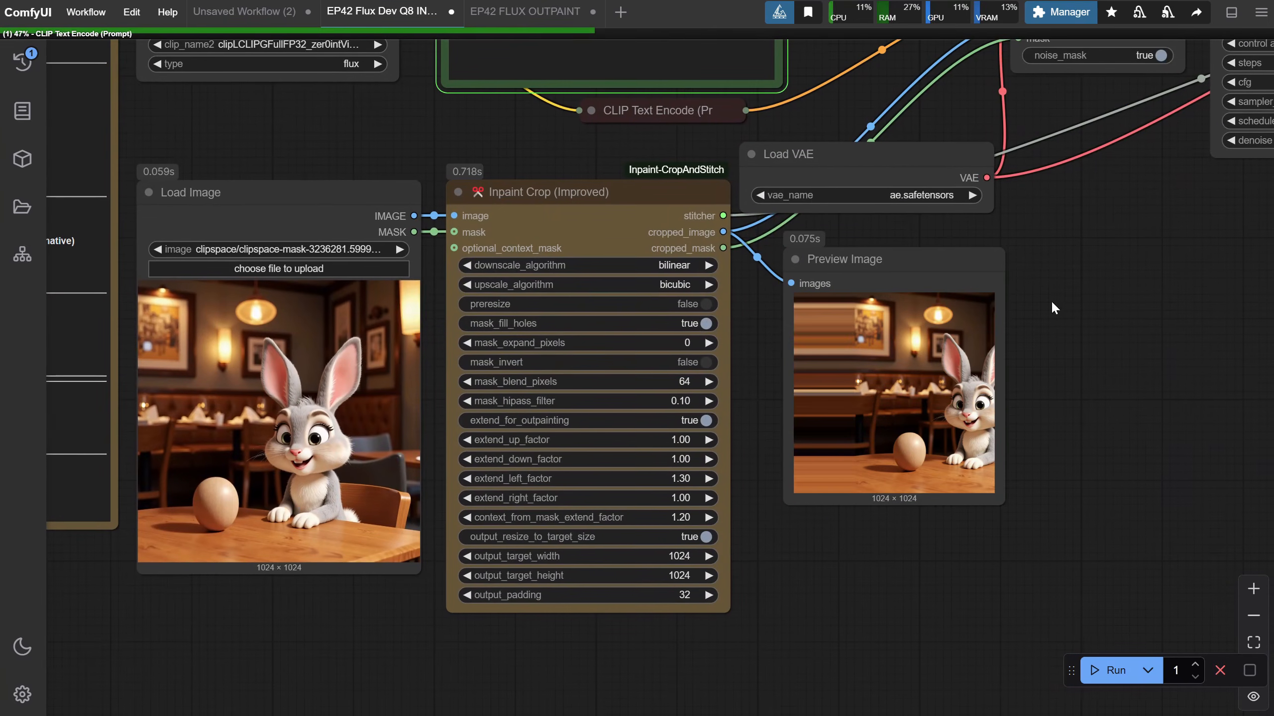
- Inspect the outpainted result, copy it into the Load Image node and run the workflow again
{"action": "scroll", "coordinate": [802, 378], "scroll_direction": "up", "scroll_amount": 6}
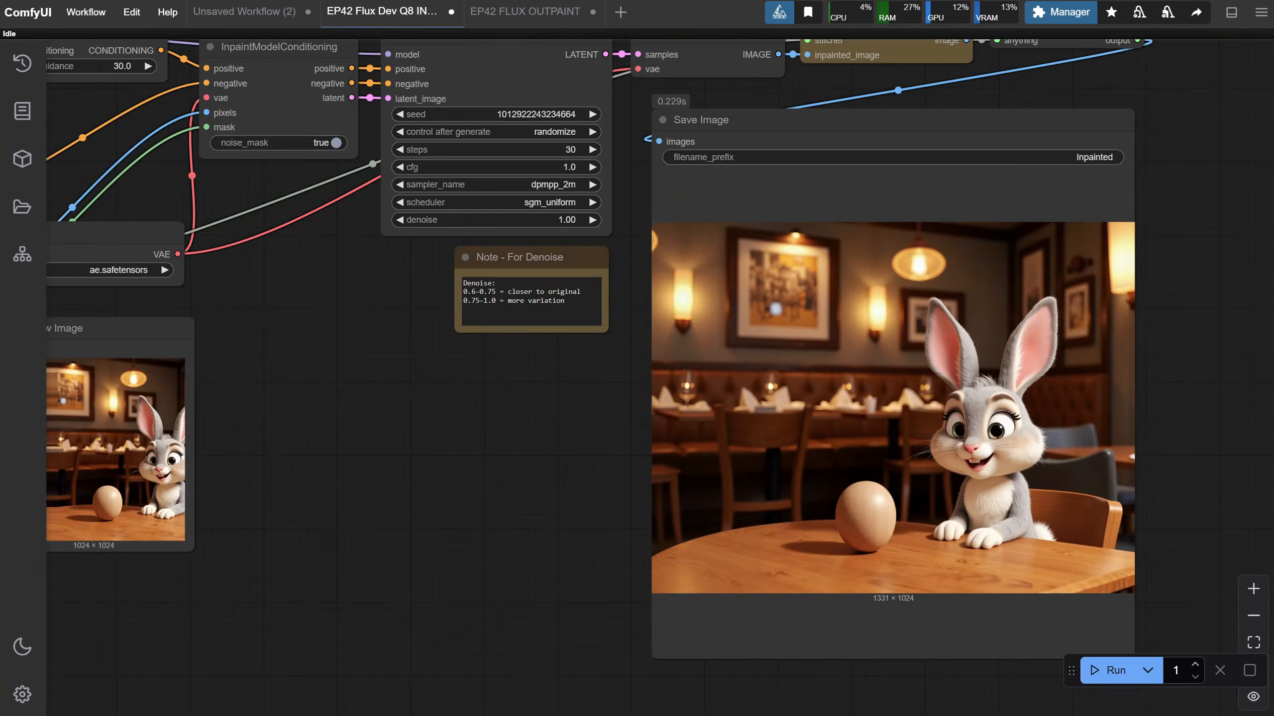
{"action": "scroll", "coordinate": [766, 467], "scroll_direction": "up", "scroll_amount": 6}
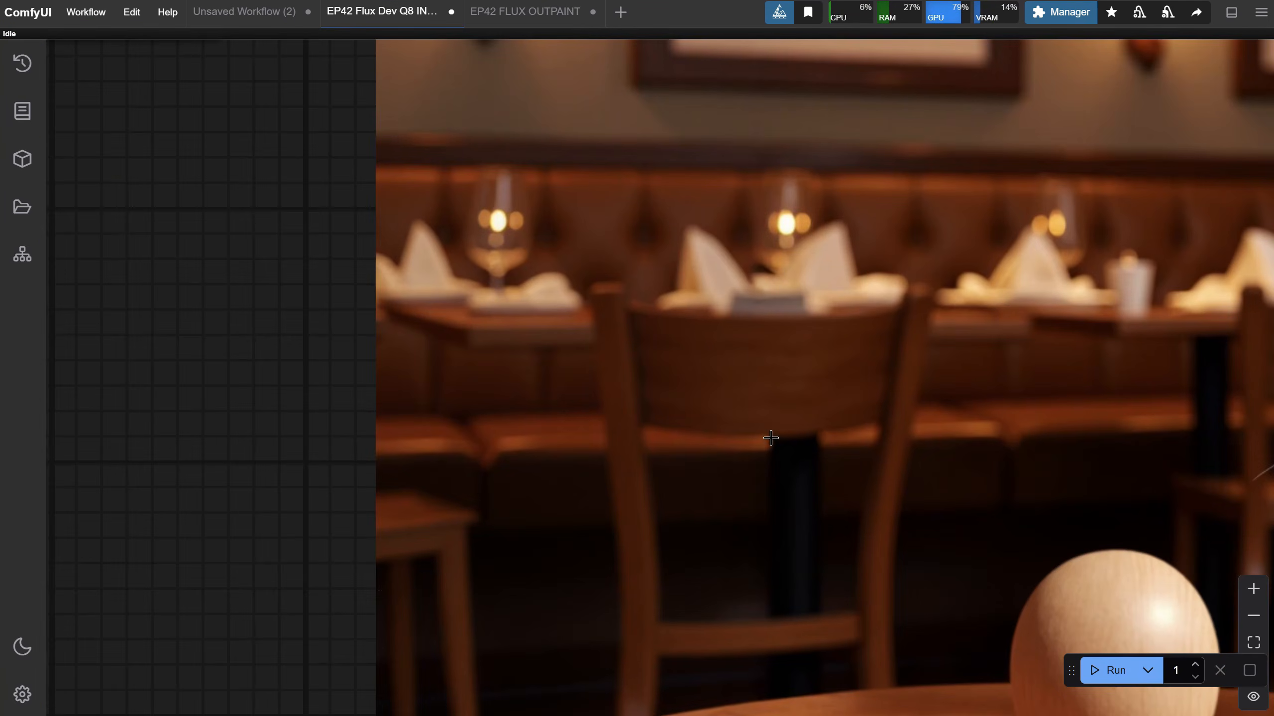
{"action": "scroll", "coordinate": [765, 433], "scroll_direction": "down", "scroll_amount": 2}
{"action": "left_click_drag", "start_coordinate": [364, 352], "coordinate": [220, 47]}
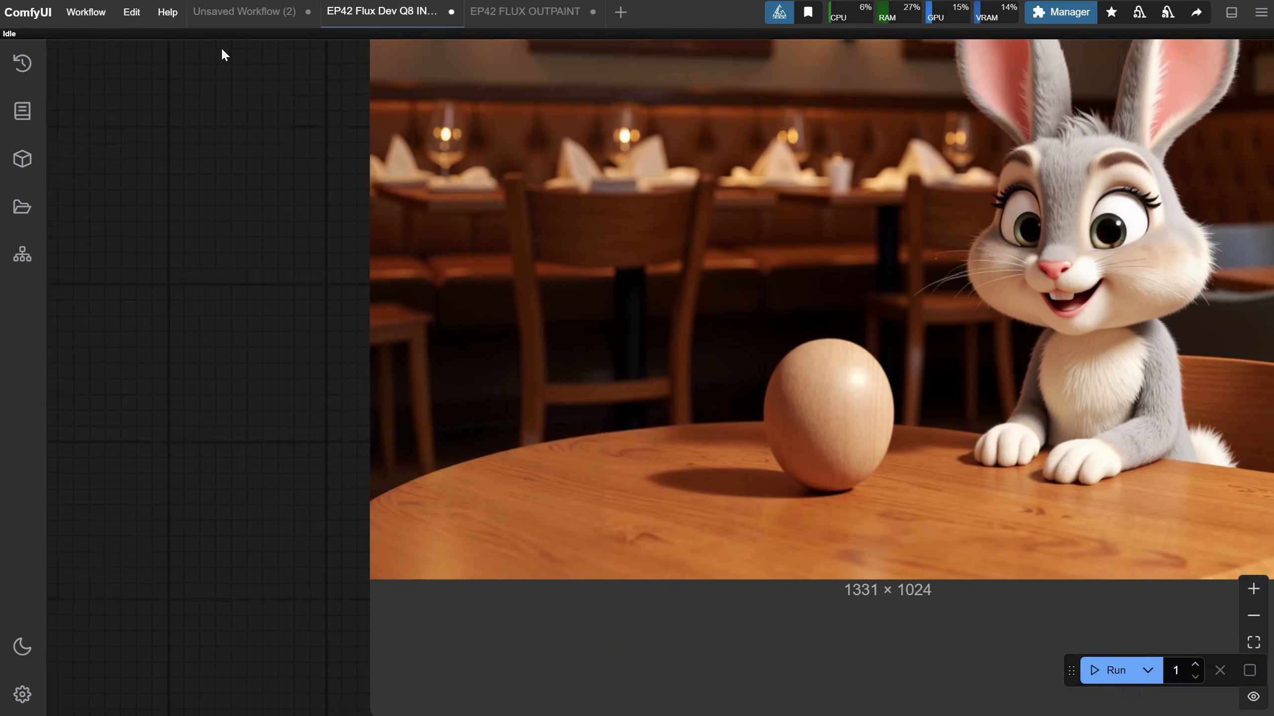
{"action": "left_click_drag", "start_coordinate": [247, 280], "coordinate": [764, 482]}
{"action": "scroll", "coordinate": [307, 282], "scroll_direction": "down", "scroll_amount": 8}
{"action": "right_click", "coordinate": [1123, 339]}
{"action": "left_click", "coordinate": [1138, 316]}
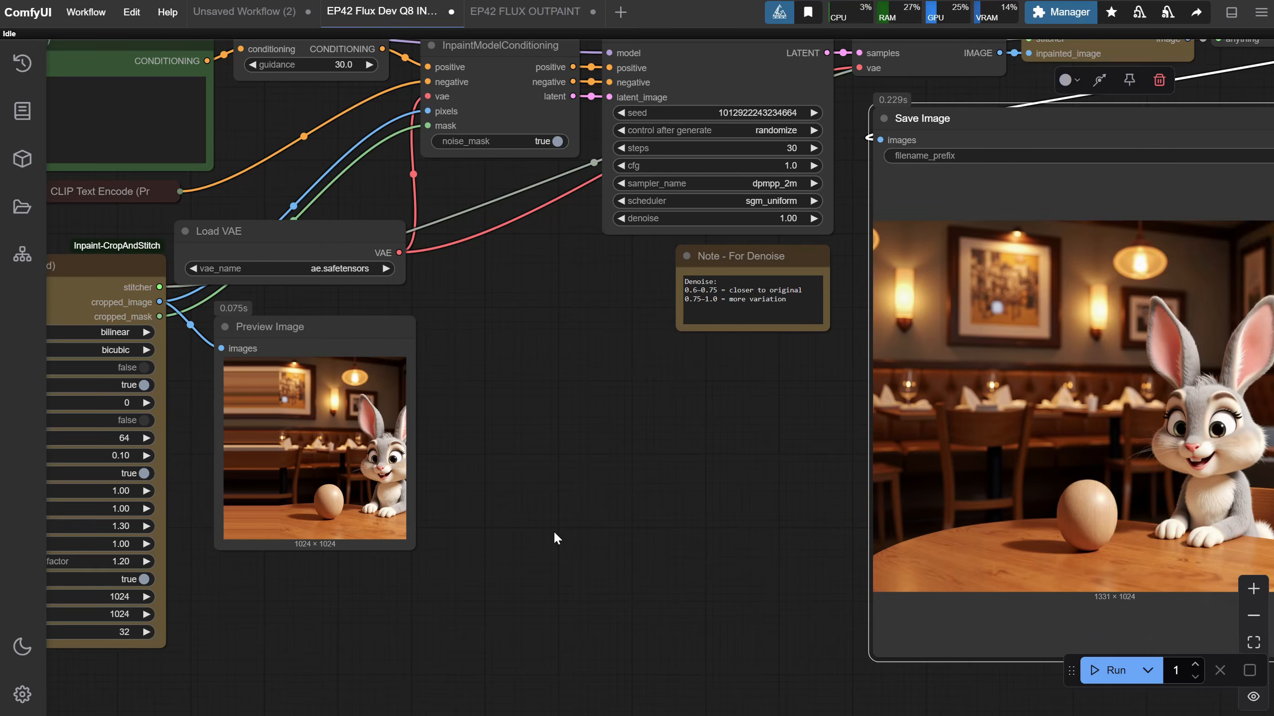
{"action": "key", "text": "ctrl+v"}
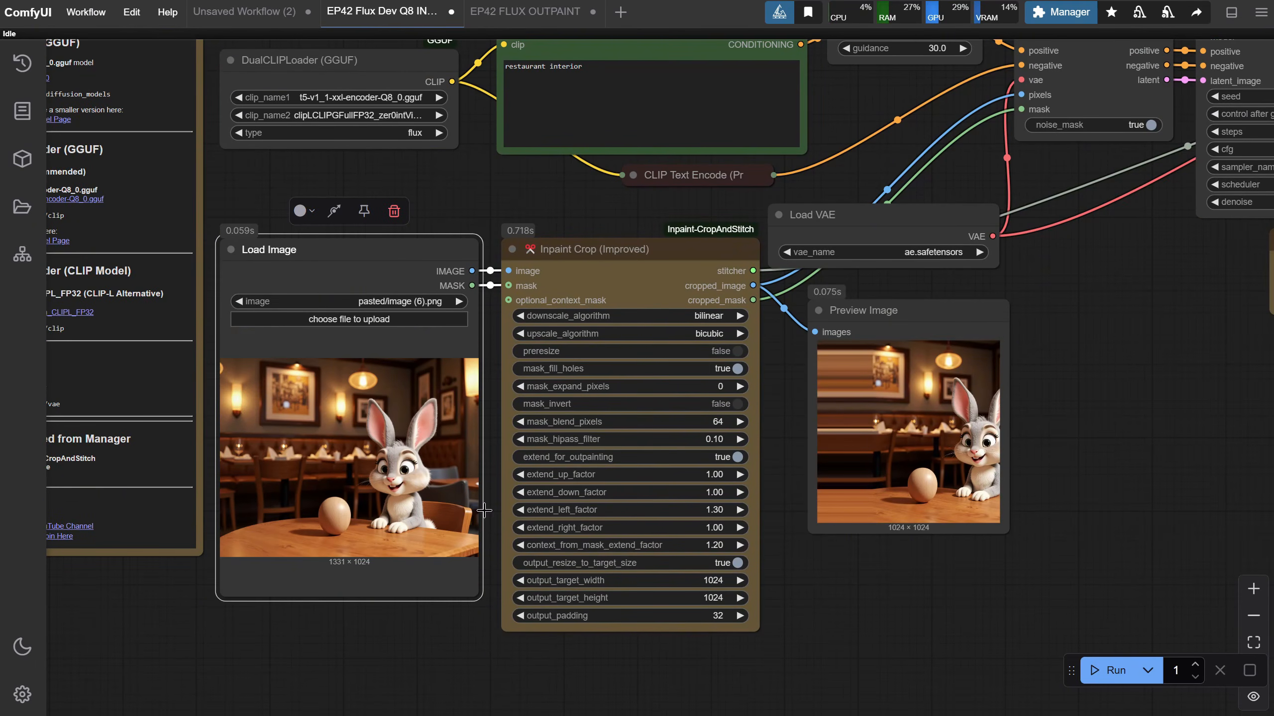
{"action": "left_click", "coordinate": [1113, 670]}
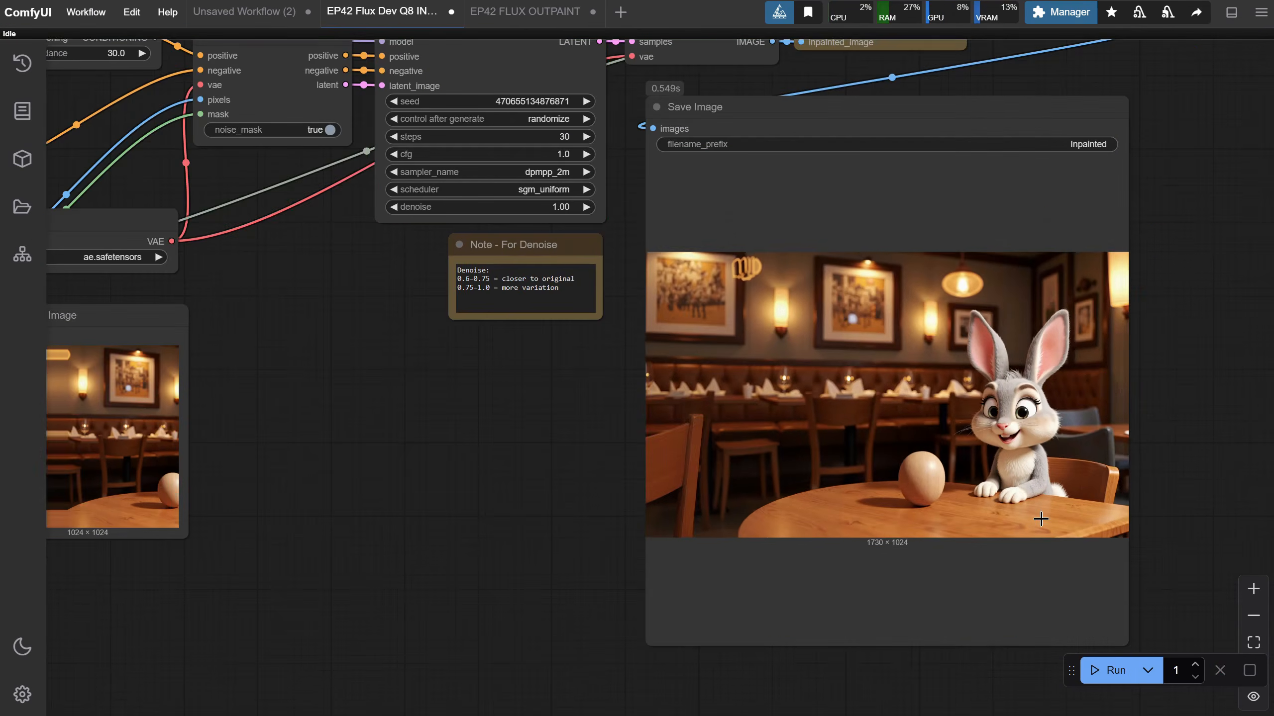
- Examine the newly outpainted left part of the saved image for detail and blending with the original scene
{"action": "scroll", "coordinate": [501, 471], "scroll_direction": "up", "scroll_amount": 5}
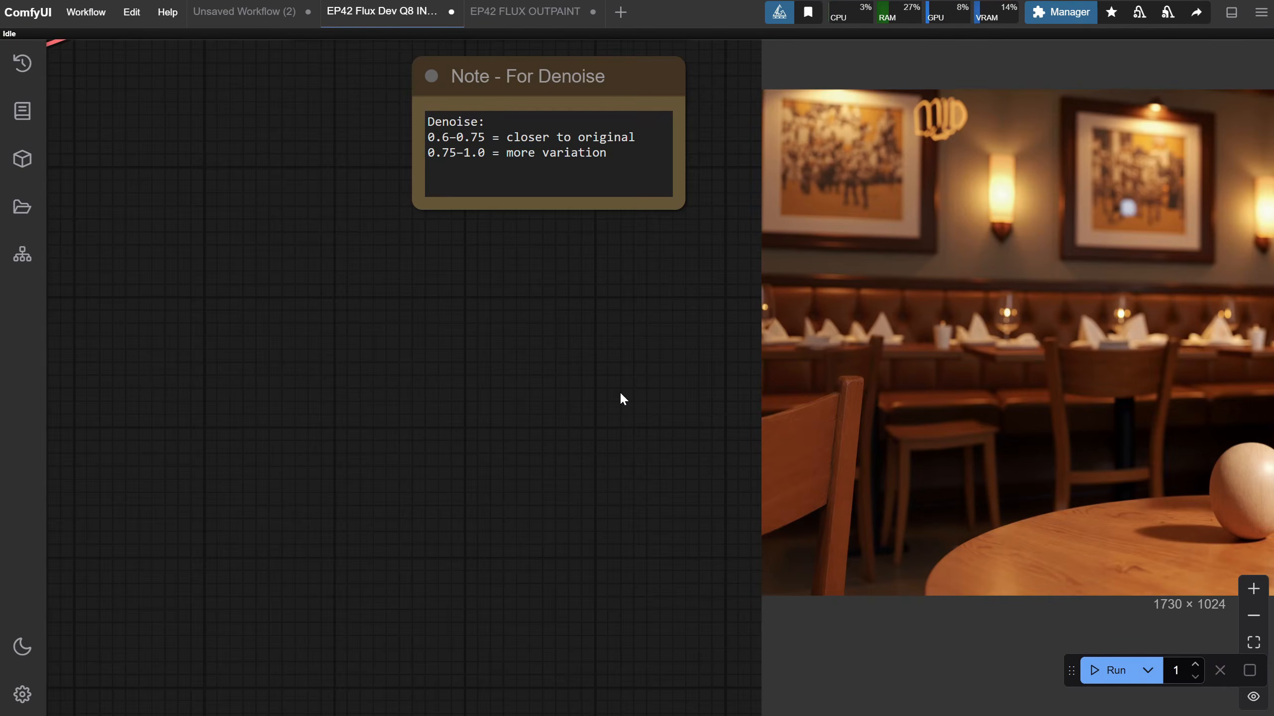
{"action": "left_click_drag", "start_coordinate": [566, 358], "coordinate": [216, 412]}
{"action": "scroll", "coordinate": [276, 412], "scroll_direction": "up", "scroll_amount": 7}
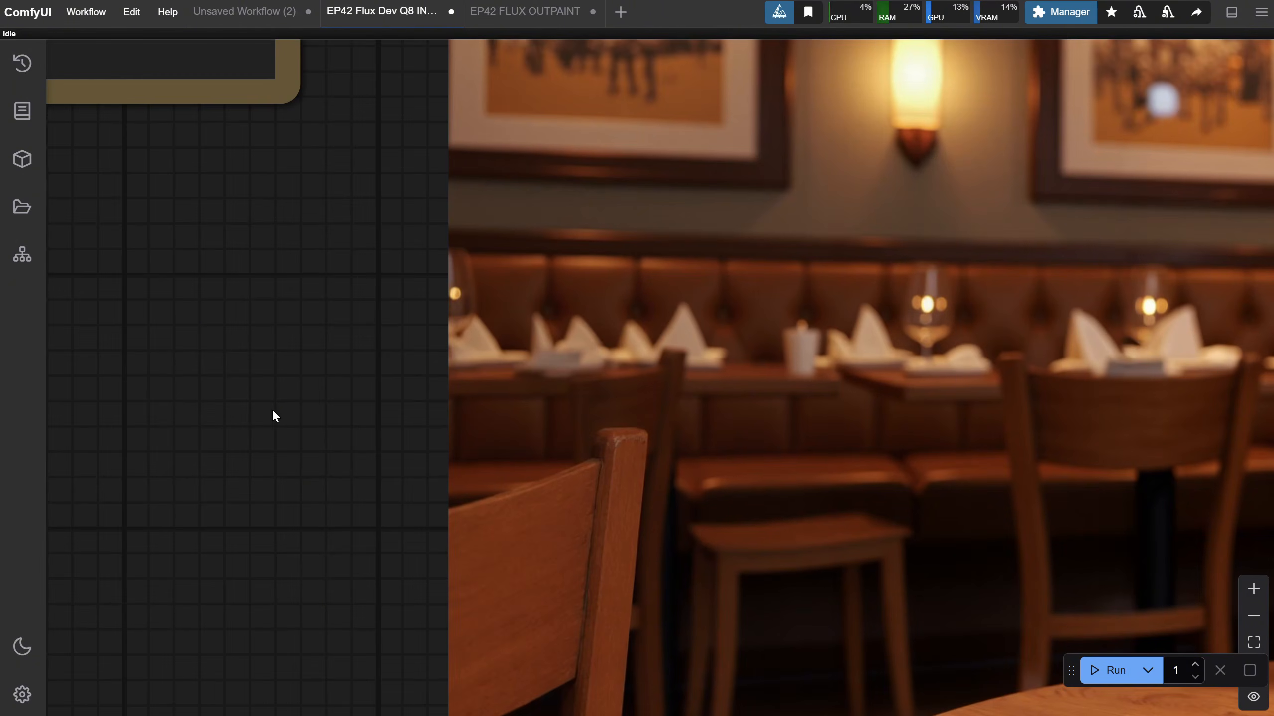
{"action": "scroll", "coordinate": [326, 391], "scroll_direction": "down", "scroll_amount": 3}
{"action": "left_click_drag", "start_coordinate": [262, 341], "coordinate": [120, 382]}
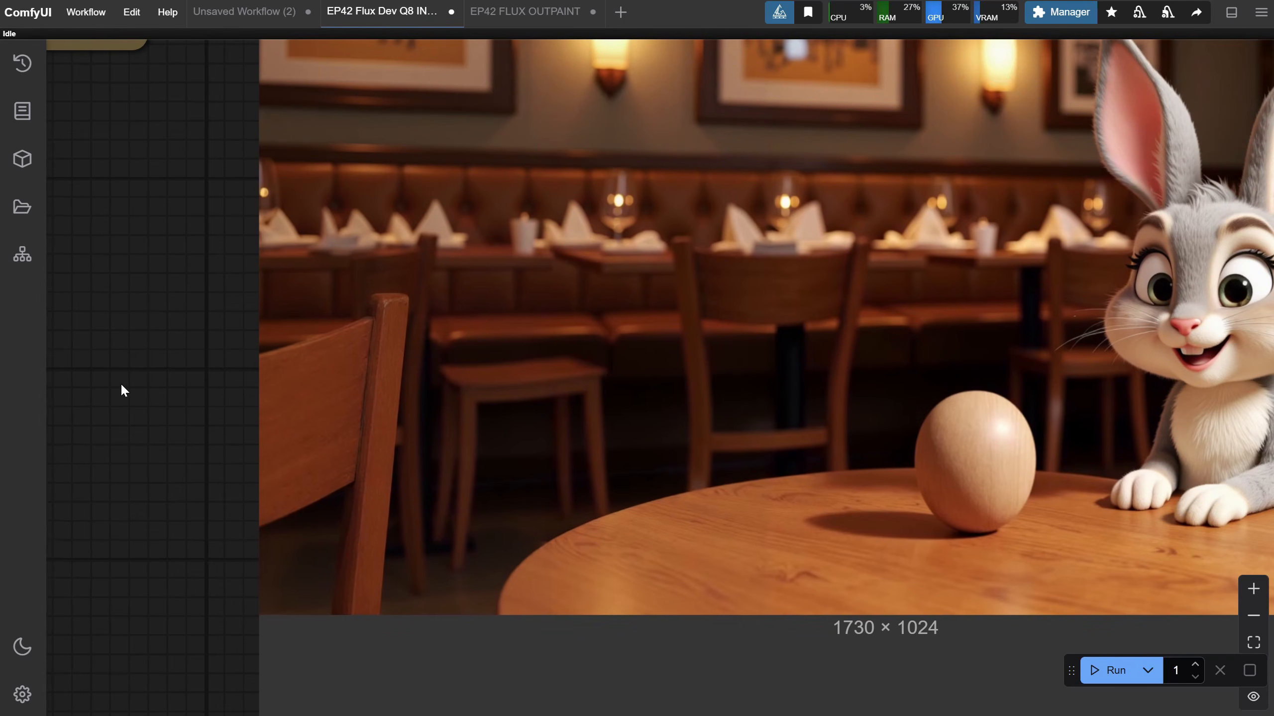
{"action": "left_click_drag", "start_coordinate": [143, 201], "coordinate": [242, 456]}
{"action": "scroll", "coordinate": [414, 337], "scroll_direction": "down", "scroll_amount": 7}
{"action": "scroll", "coordinate": [415, 336], "scroll_direction": "down", "scroll_amount": 2}
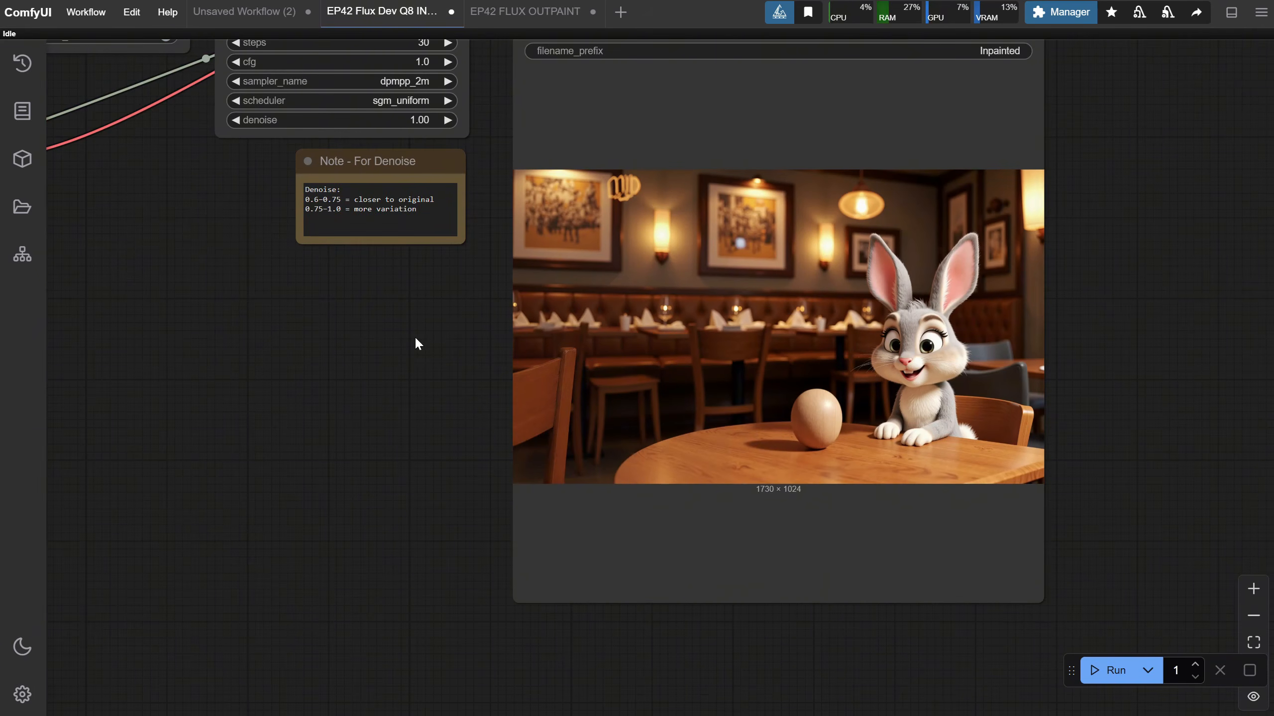
- Copy the widened output into the Load Image node and mask a large bunny-sized area left of the wooden egg
{"action": "right_click", "coordinate": [647, 287]}
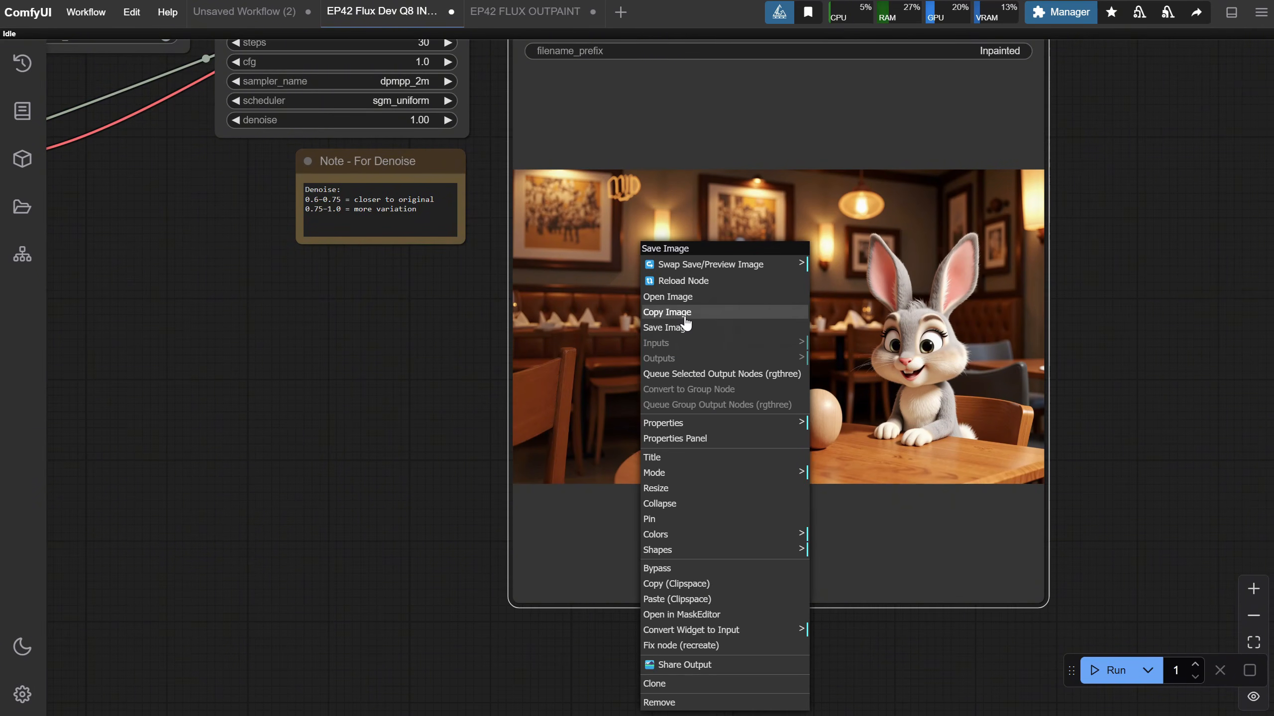
{"action": "left_click", "coordinate": [683, 311]}
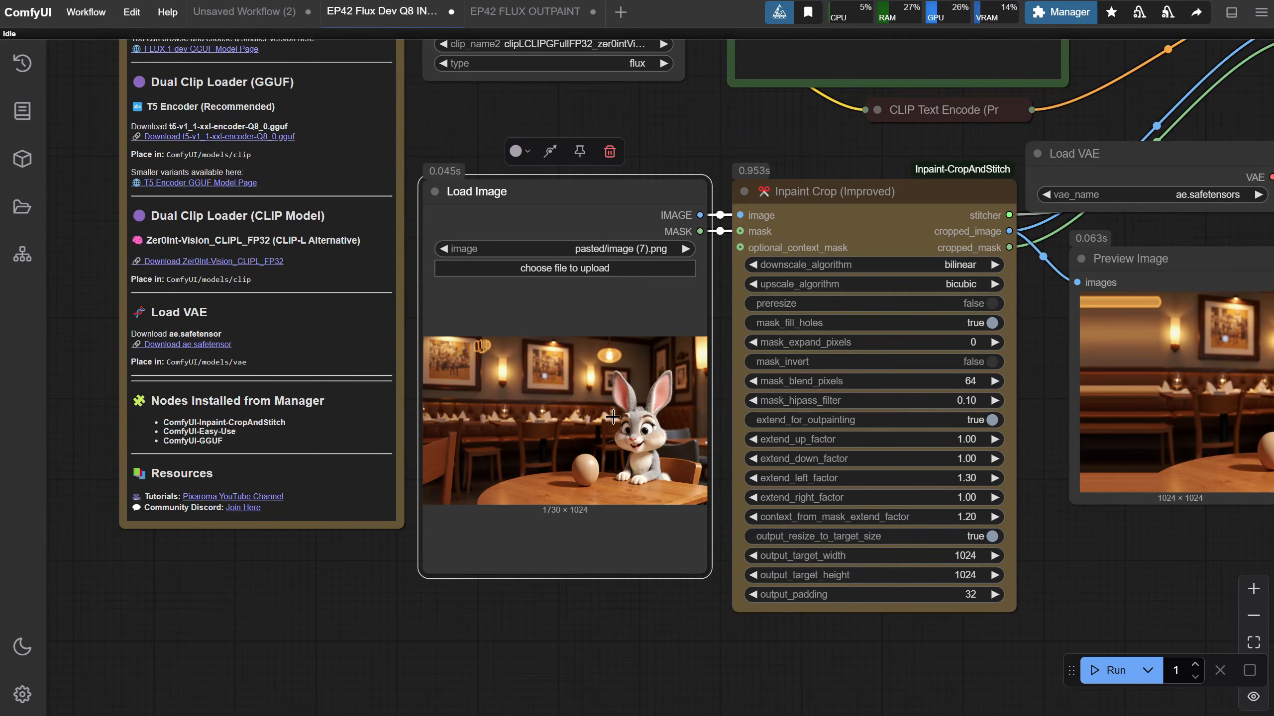
{"action": "right_click", "coordinate": [592, 416]}
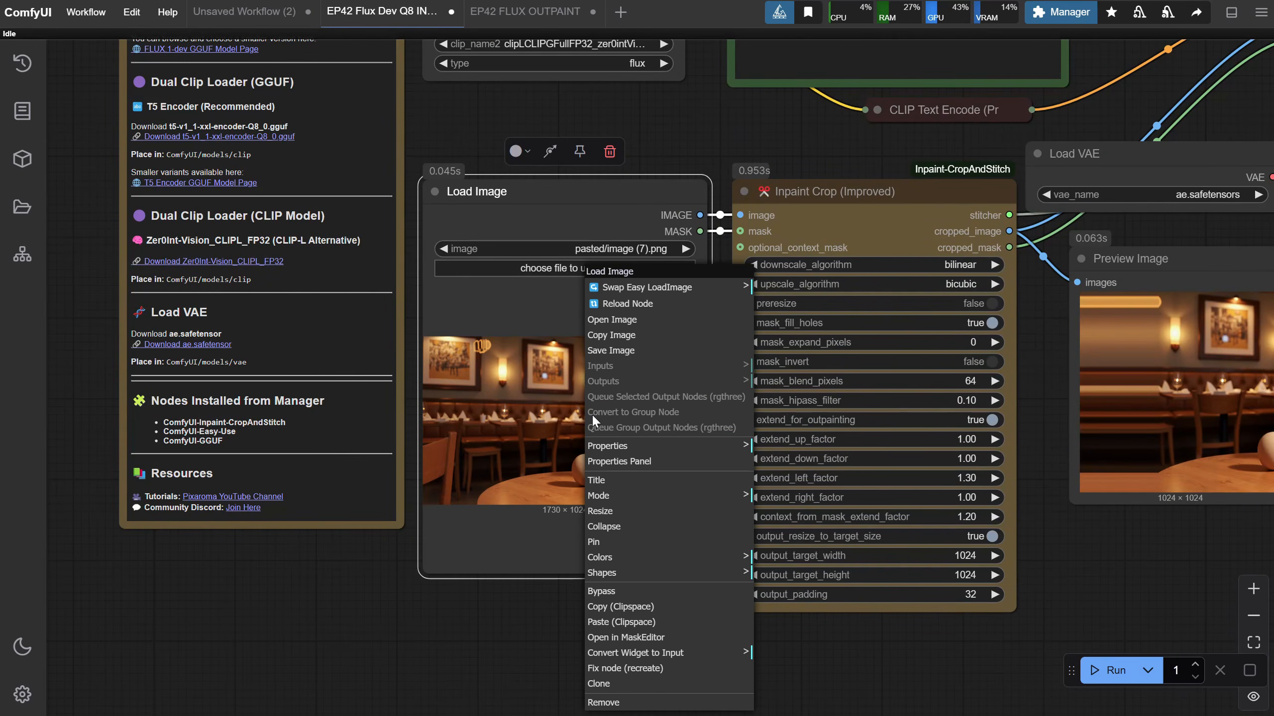
{"action": "left_click", "coordinate": [658, 641]}
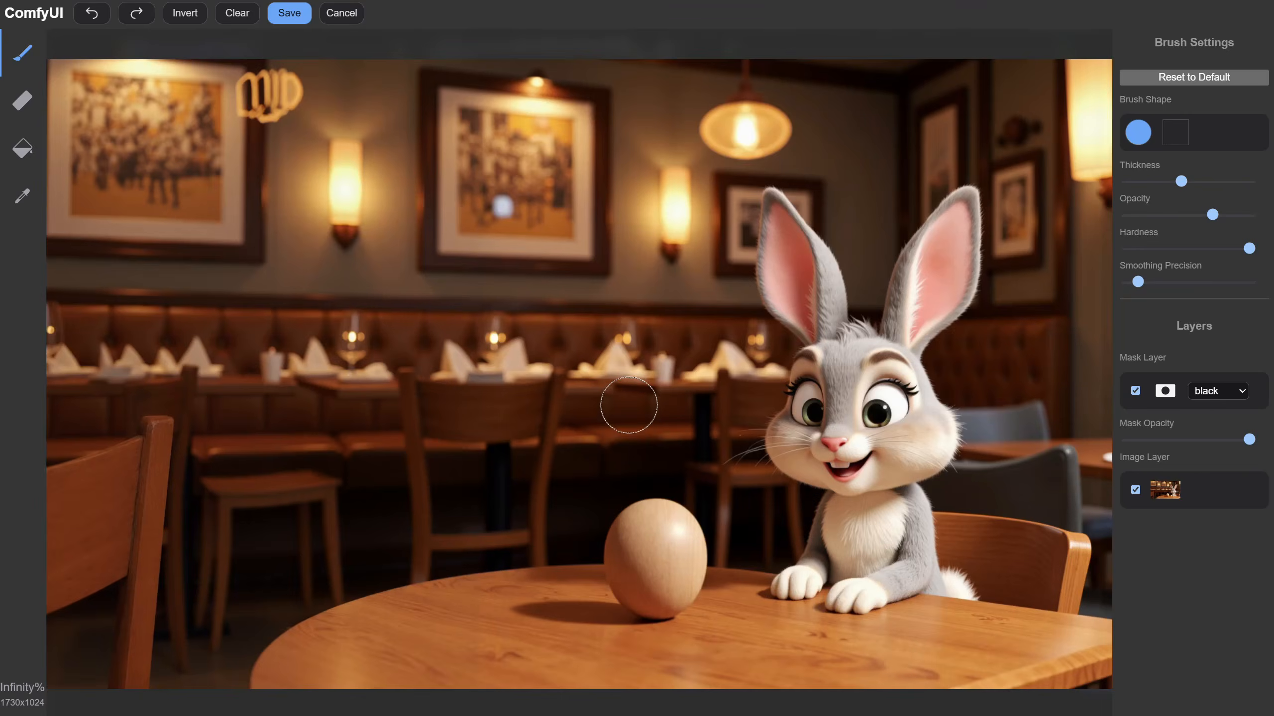
{"action": "scroll", "coordinate": [534, 512], "scroll_direction": "up", "scroll_amount": 1}
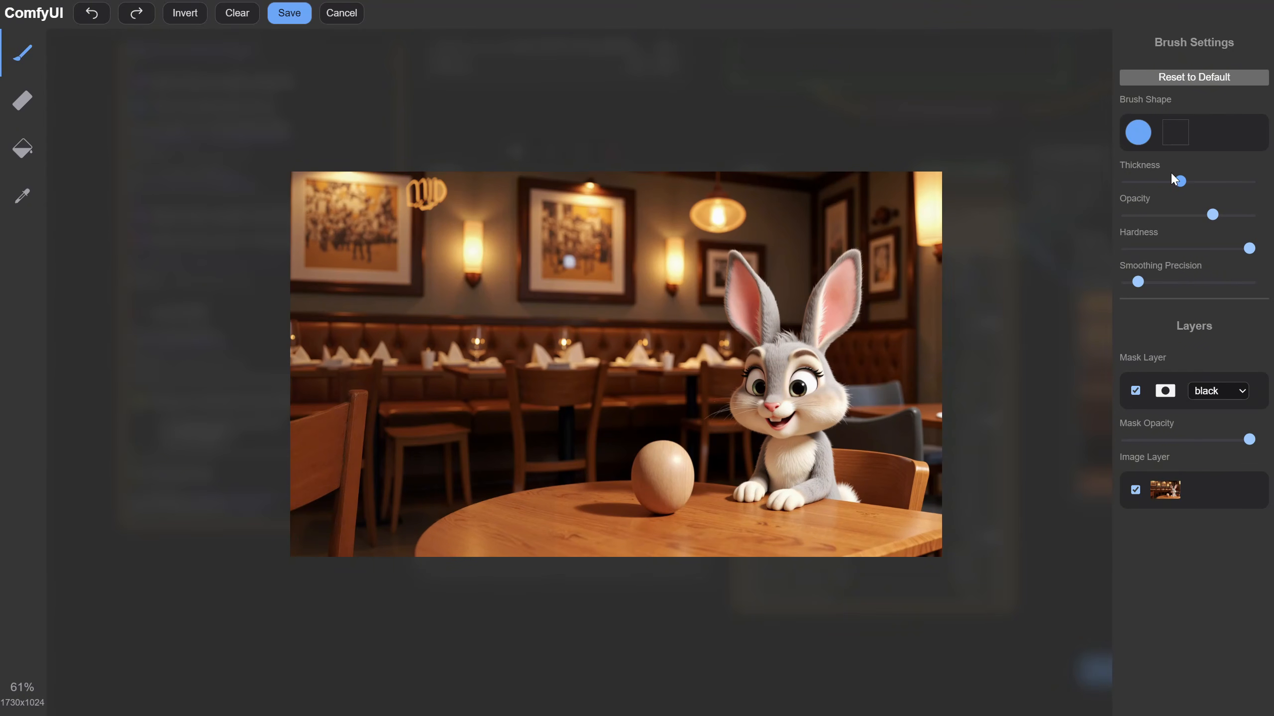
{"action": "left_click_drag", "start_coordinate": [1173, 180], "coordinate": [1197, 176]}
{"action": "left_click", "coordinate": [1219, 182]}
{"action": "mouse_move", "coordinate": [567, 542]}
{"action": "left_mouse_down"}
{"action": "mouse_move", "coordinate": [432, 341]}
{"action": "mouse_move", "coordinate": [482, 311]}
{"action": "mouse_move", "coordinate": [539, 561]}
{"action": "mouse_move", "coordinate": [489, 353]}
{"action": "mouse_move", "coordinate": [455, 549]}
{"action": "mouse_move", "coordinate": [631, 573]}
{"action": "left_mouse_up"}
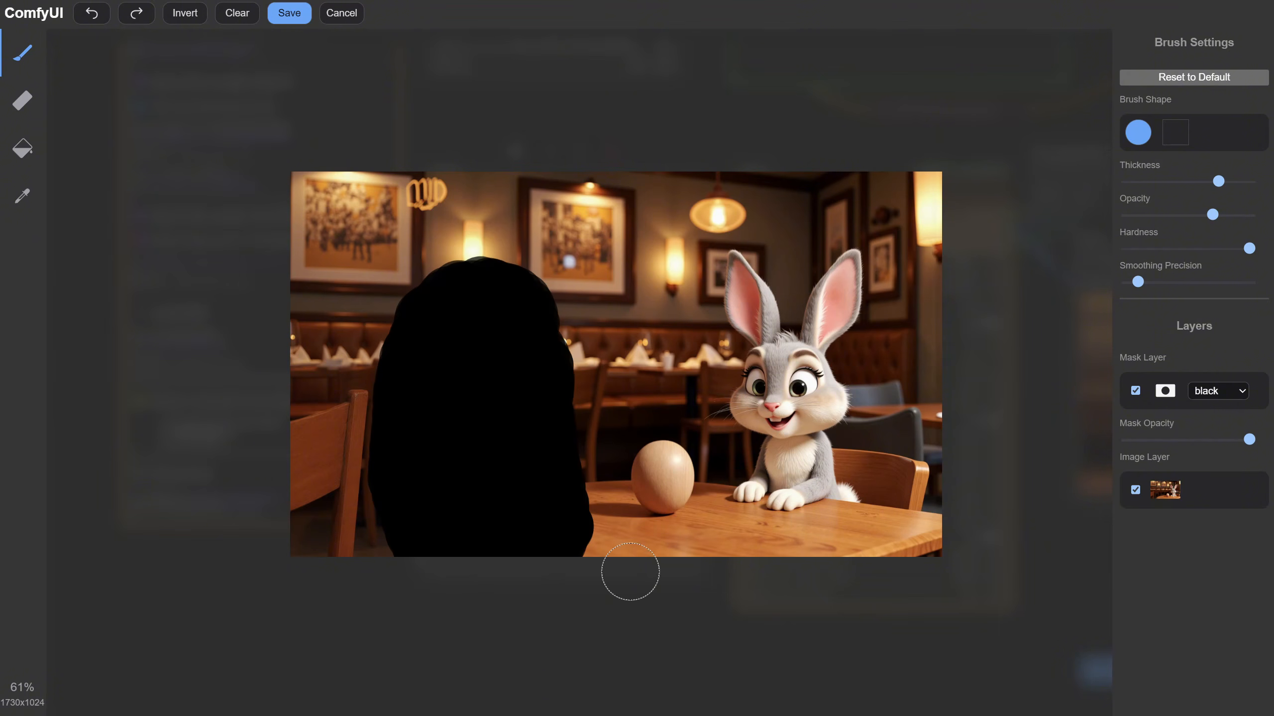
{"action": "left_click", "coordinate": [289, 12]}
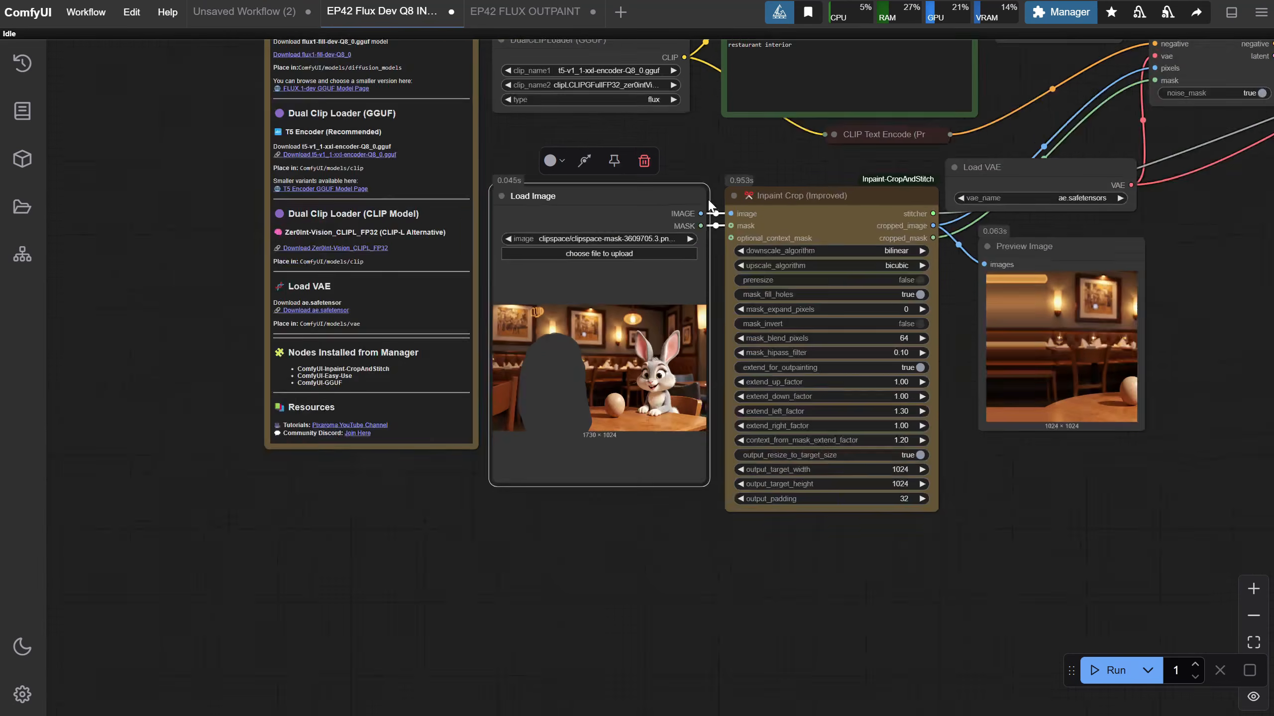
- Replace the positive prompt with "a cartooon bunny looking at the other bunny, both sitting at the table"
{"action": "scroll", "coordinate": [624, 346], "scroll_direction": "up", "scroll_amount": 5}
{"action": "left_click_drag", "start_coordinate": [699, 131], "coordinate": [635, 269]}
{"action": "left_click_drag", "start_coordinate": [777, 130], "coordinate": [606, 119]}
{"action": "type", "text": "a cartooon bunny"}
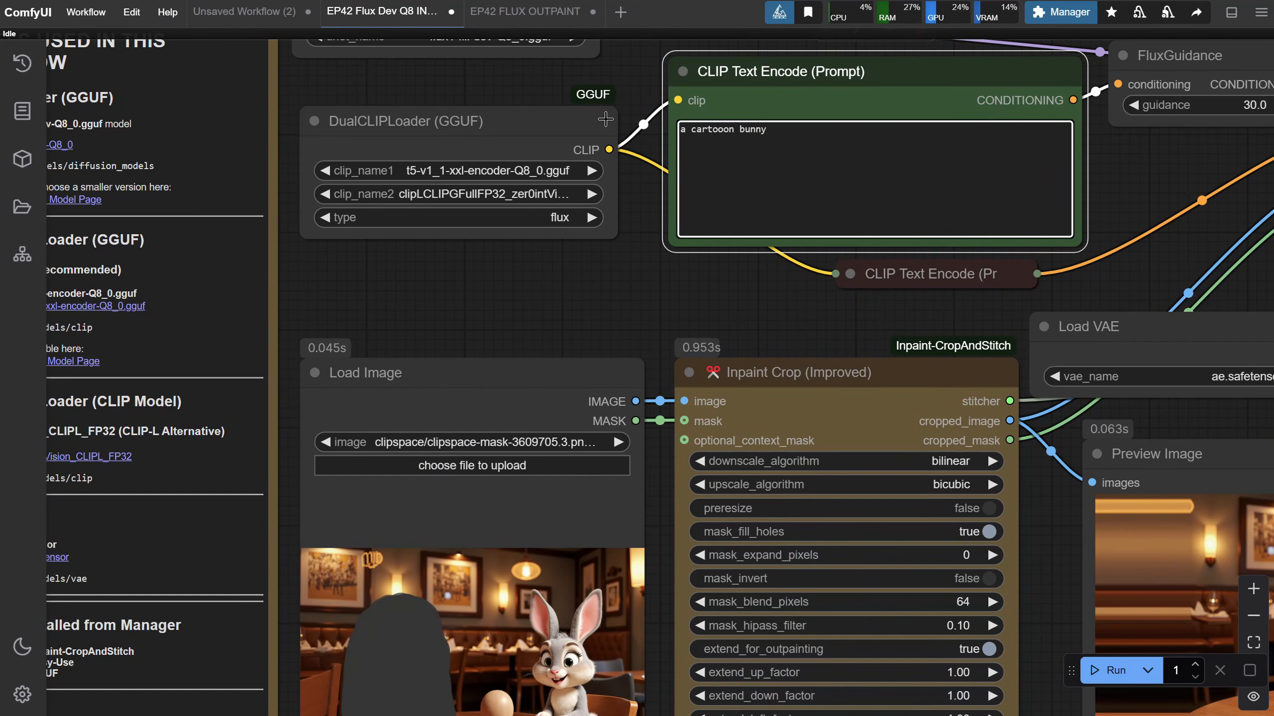
{"action": "type", "text": " looking at the other bunny, both sitting at the table"}
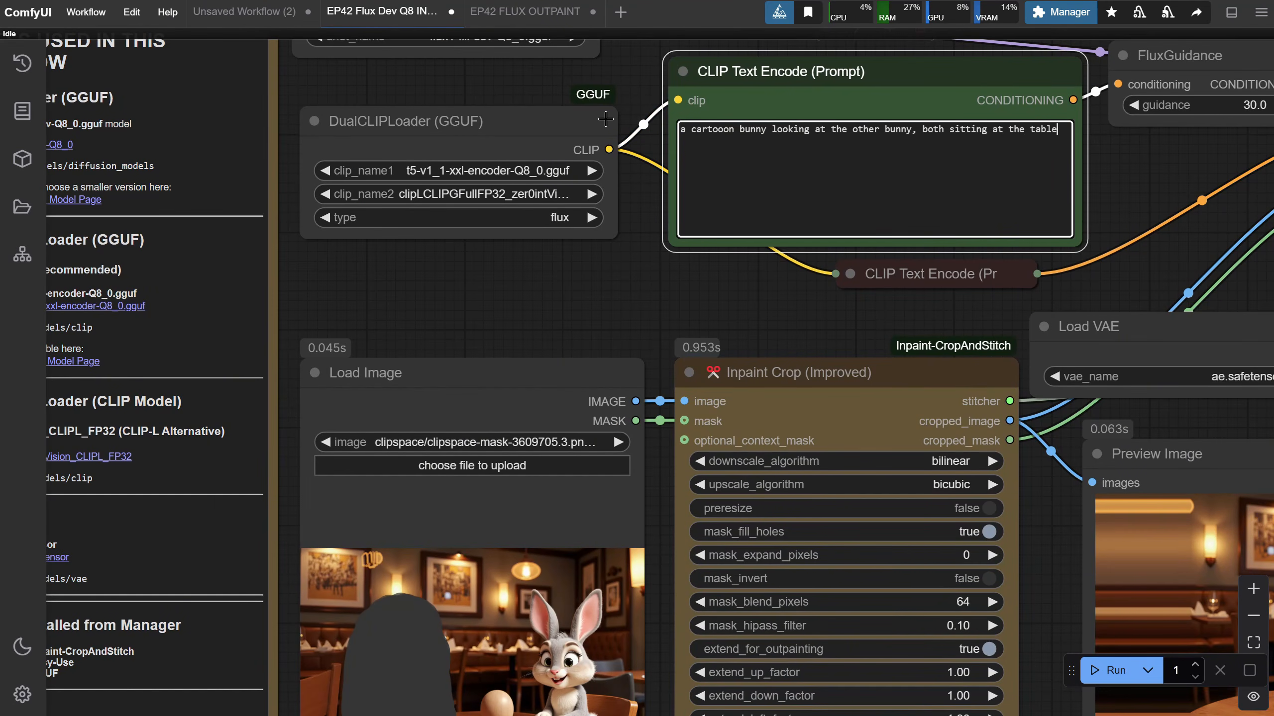
- Disable extend_for_outpainting in the Inpaint Crop node and run the workflow
{"action": "scroll", "coordinate": [721, 186], "scroll_direction": "down", "scroll_amount": 4}
{"action": "scroll", "coordinate": [898, 497], "scroll_direction": "up", "scroll_amount": 4}
{"action": "left_click", "coordinate": [900, 508]}
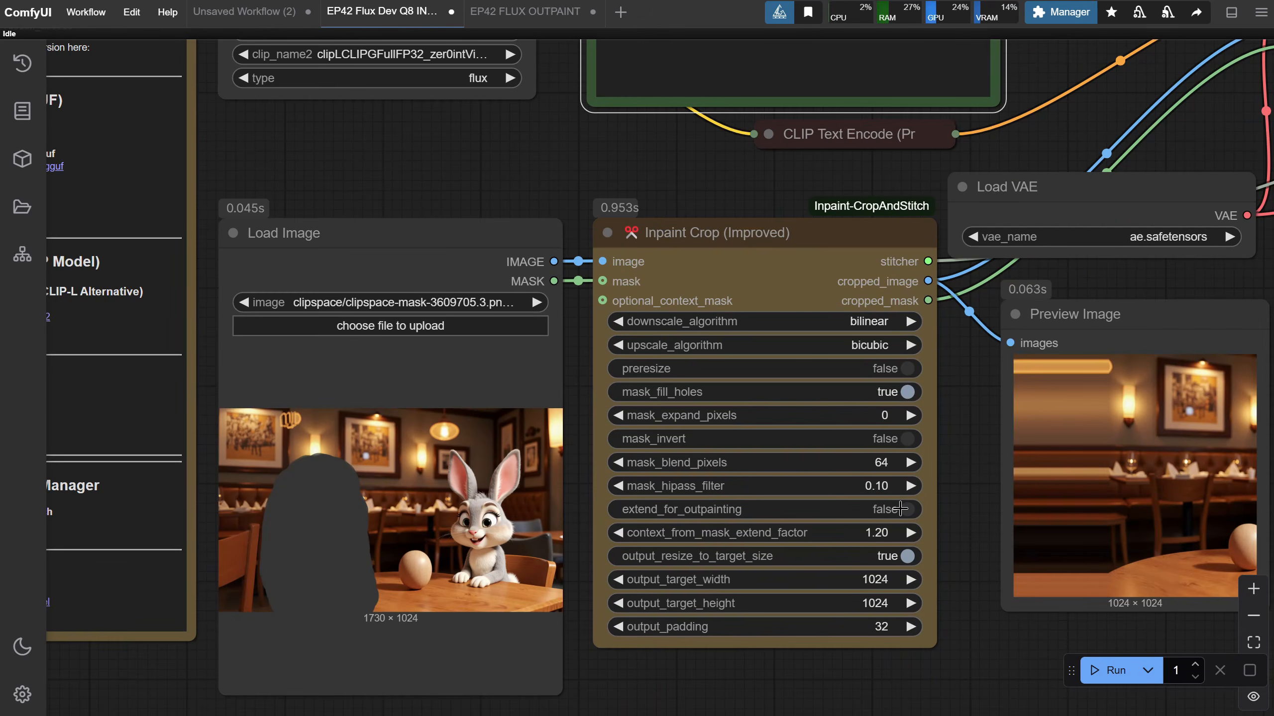
{"action": "scroll", "coordinate": [900, 509], "scroll_direction": "down", "scroll_amount": 4}
{"action": "left_click", "coordinate": [1110, 672]}
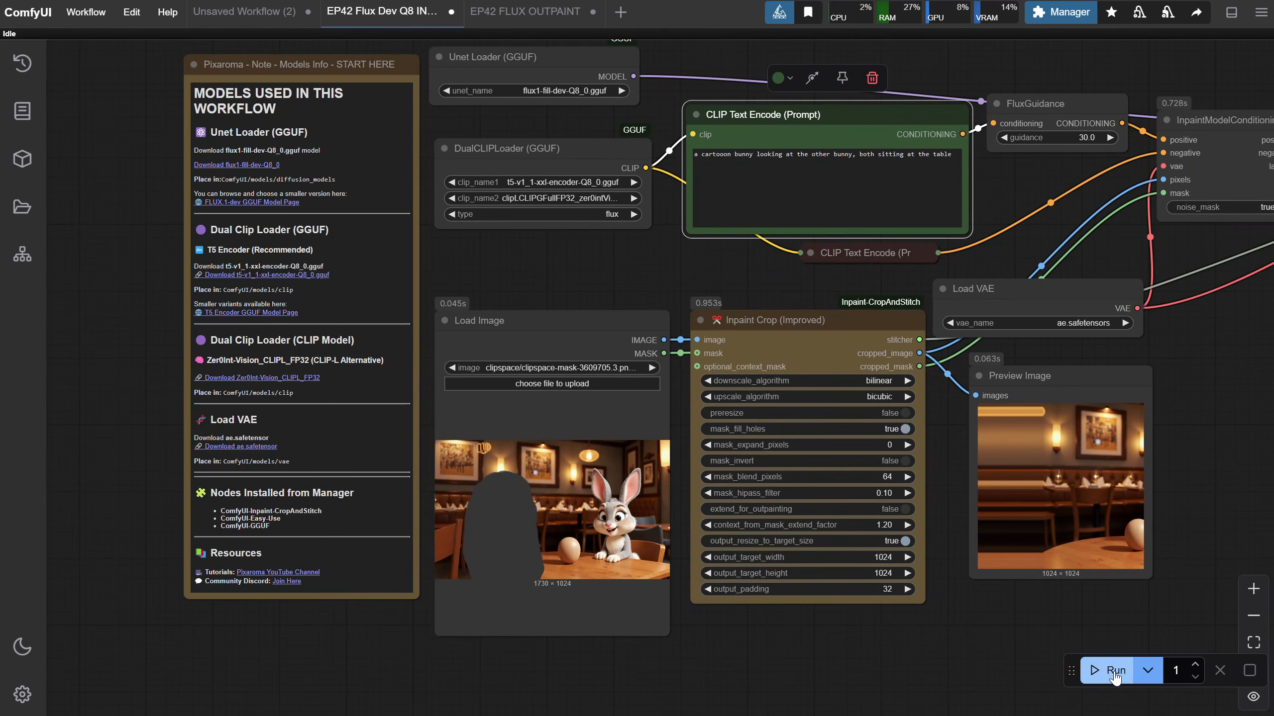
- Set context_from_mask_extend_factor to 1.5 in the Inpaint Crop node and run the workflow
{"action": "left_click_drag", "start_coordinate": [1230, 514], "coordinate": [925, 499]}
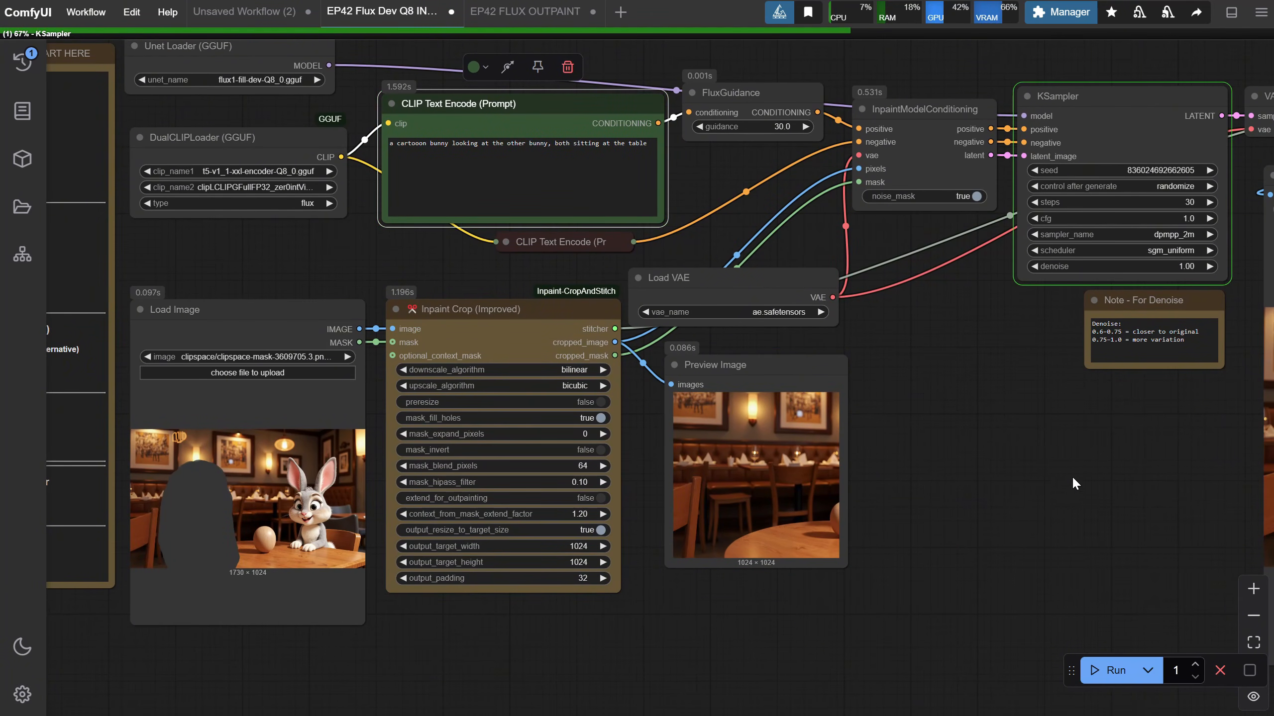
{"action": "left_click_drag", "start_coordinate": [1072, 477], "coordinate": [376, 461]}
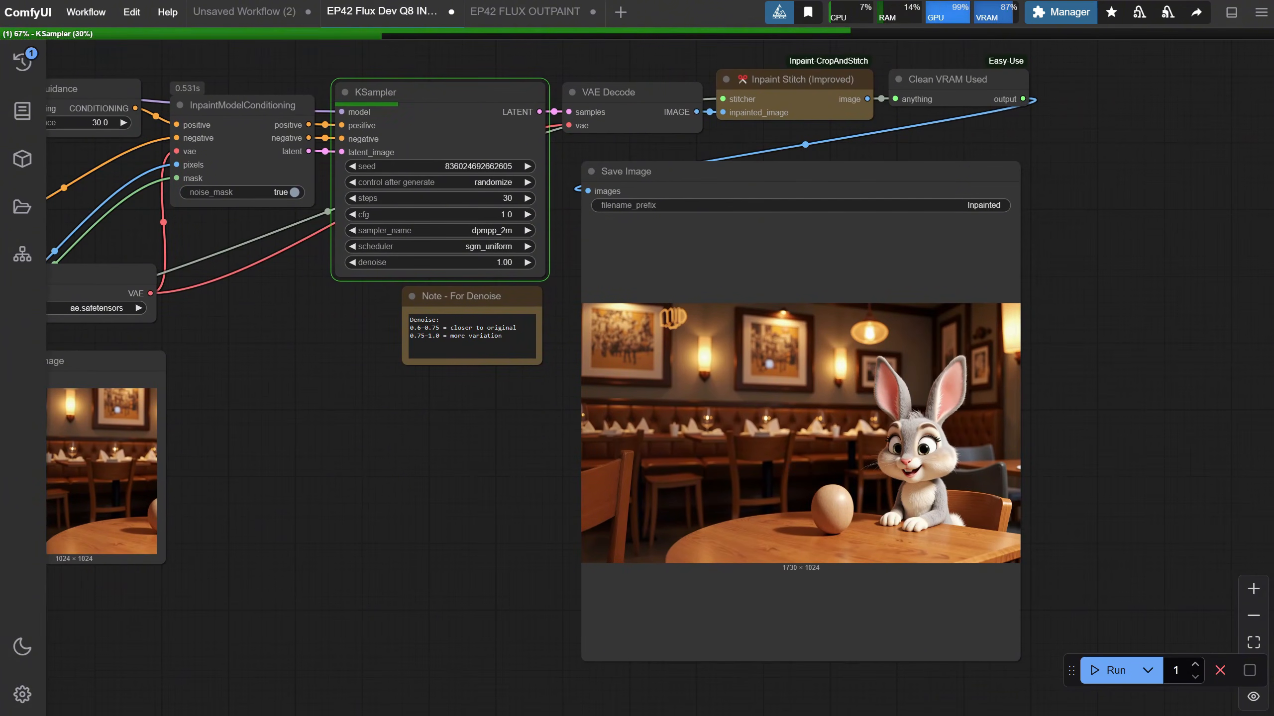
{"action": "scroll", "coordinate": [619, 442], "scroll_direction": "up", "scroll_amount": 7}
{"action": "scroll", "coordinate": [772, 419], "scroll_direction": "down", "scroll_amount": 4}
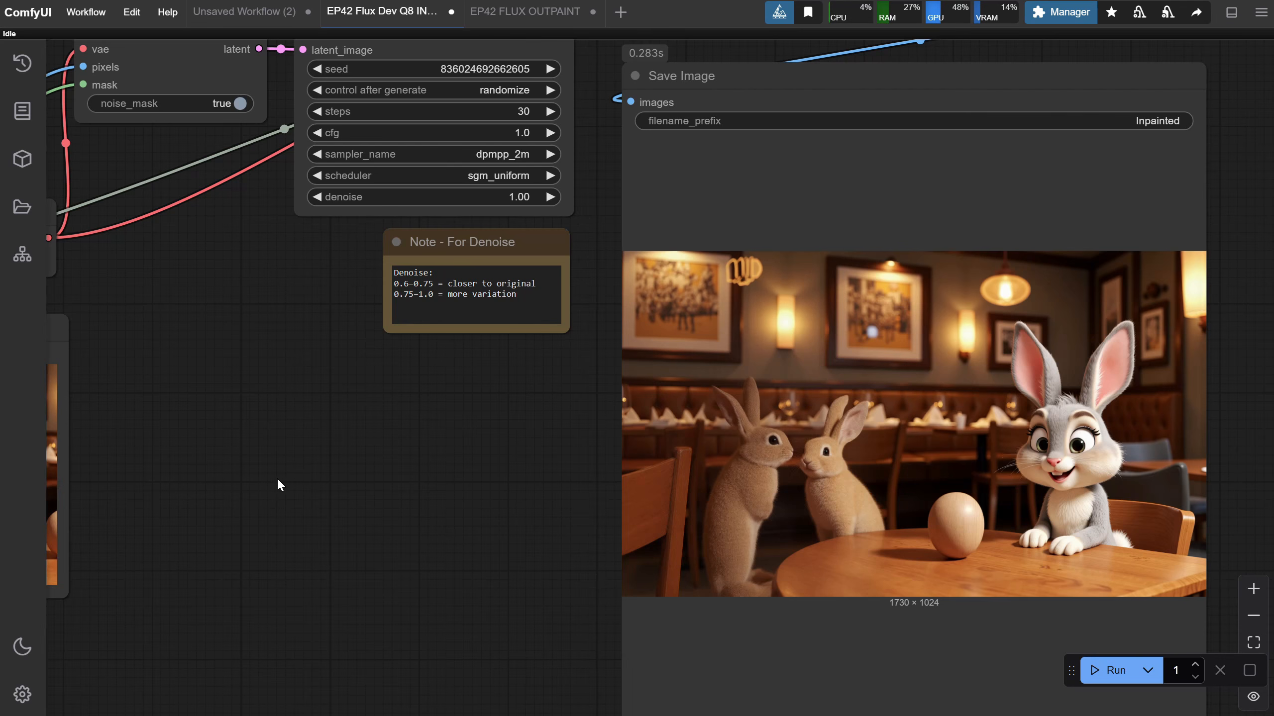
{"action": "left_click_drag", "start_coordinate": [265, 456], "coordinate": [905, 380]}
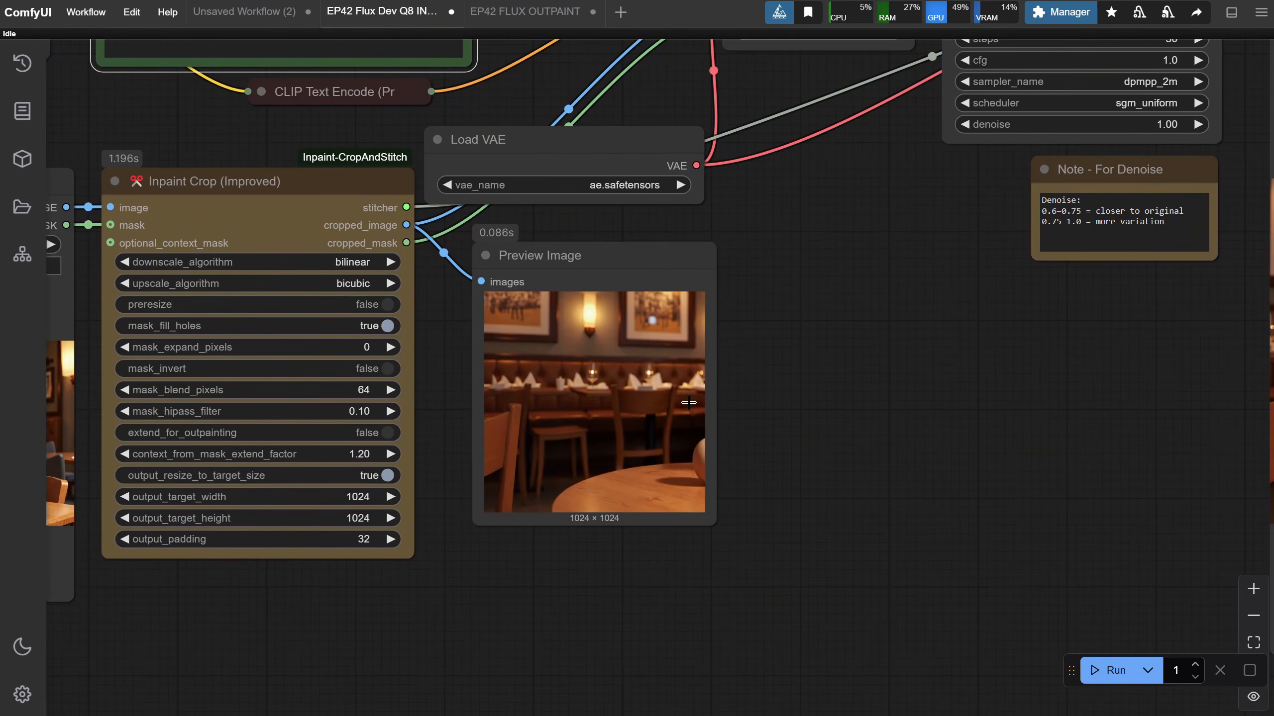
{"action": "left_click_drag", "start_coordinate": [573, 556], "coordinate": [750, 570]}
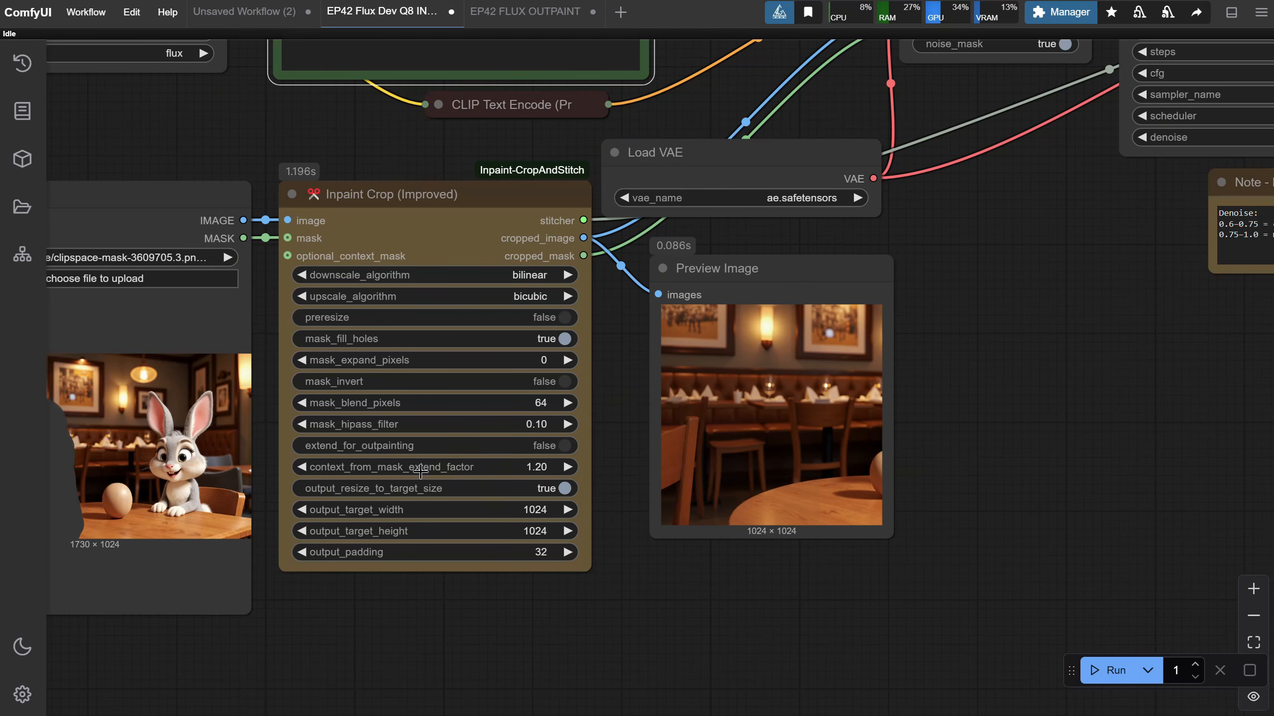
{"action": "left_click", "coordinate": [539, 468]}
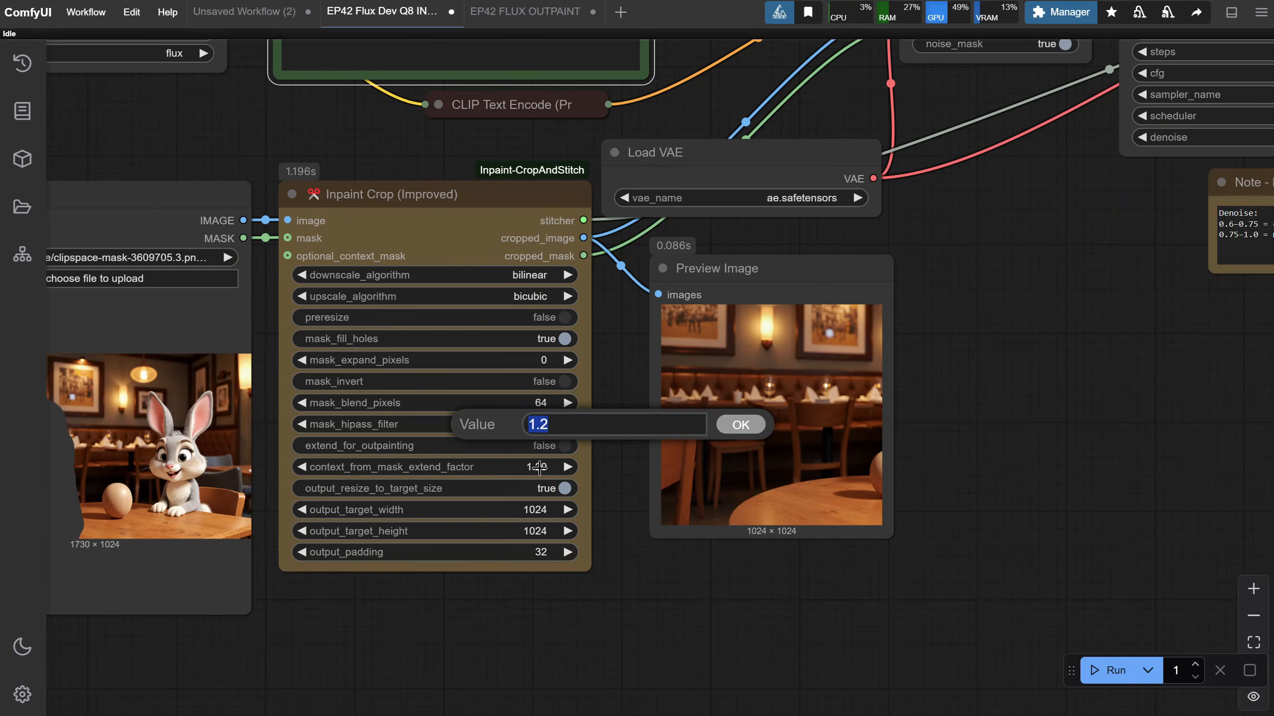
{"action": "type", "text": "1.5"}
{"action": "key", "text": "Return"}
{"action": "left_click", "coordinate": [1108, 671]}
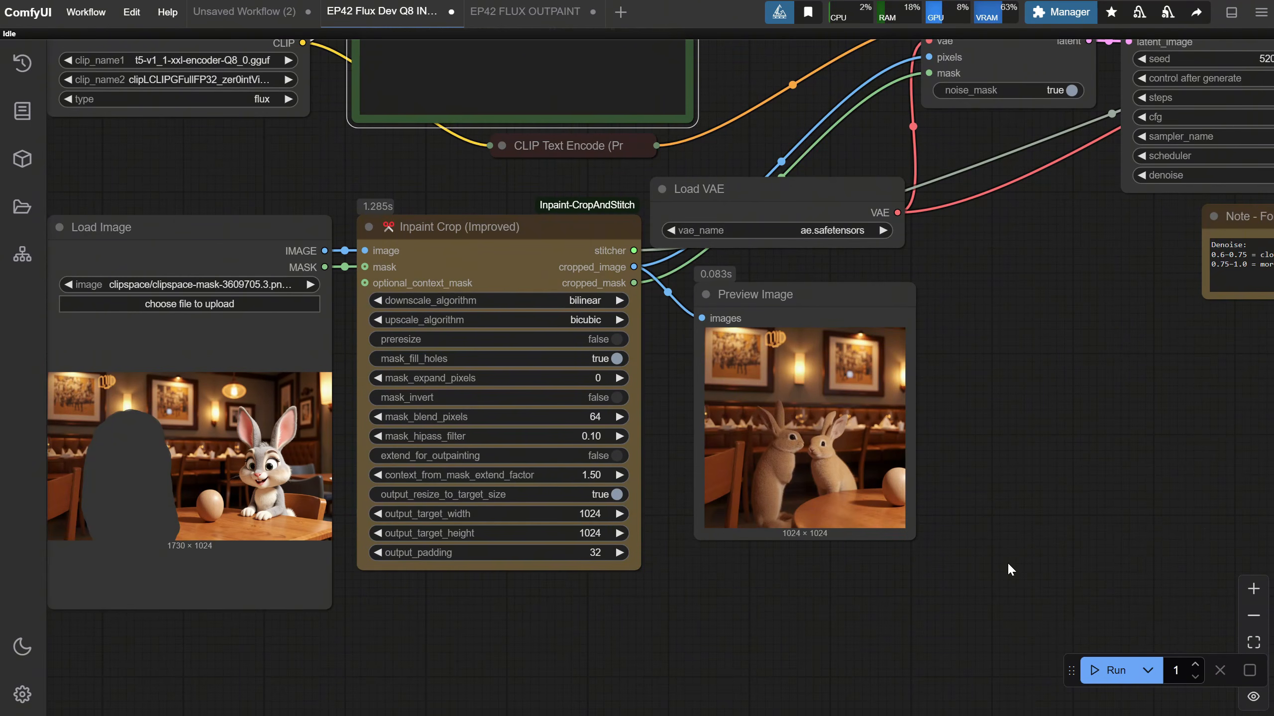
- Try a context_from_mask_extend_factor of 1.8 in the Inpaint Crop node, run the workflow and cancel the run
{"action": "left_click", "coordinate": [597, 474]}
{"action": "type", "text": "1."}
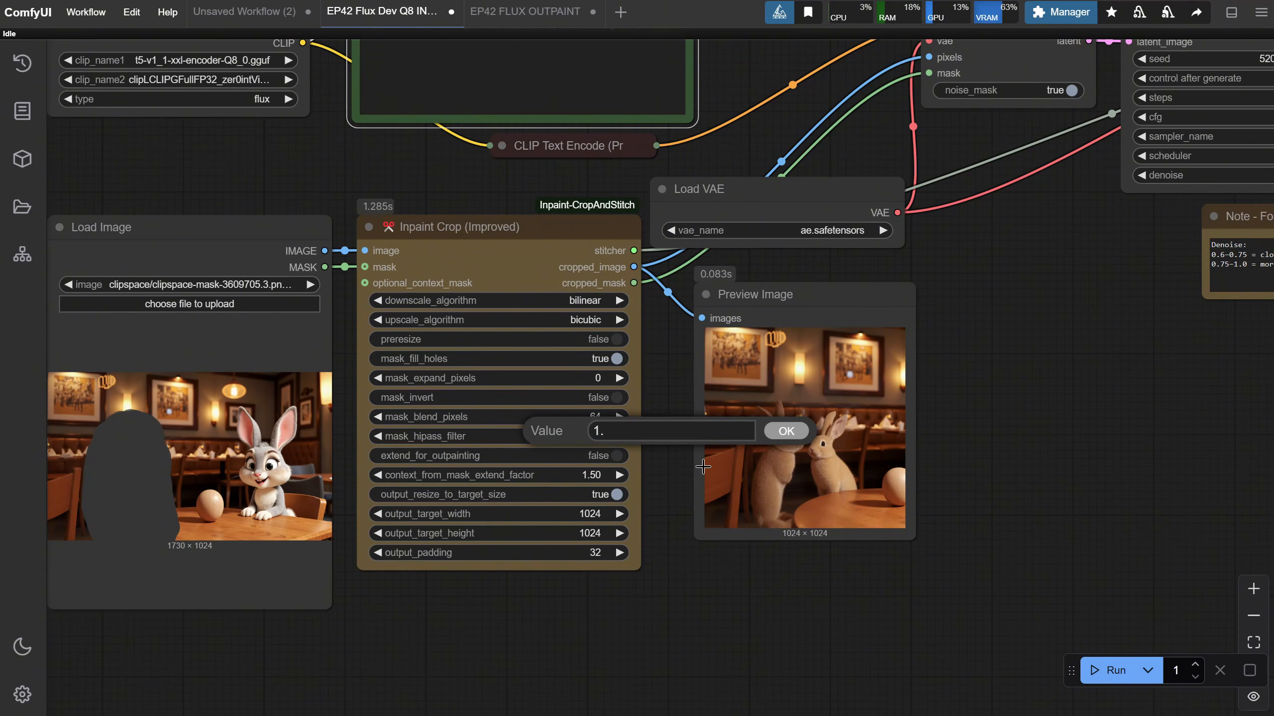
{"action": "type", "text": "8"}
{"action": "key", "text": "Return"}
{"action": "left_click", "coordinate": [1108, 670]}
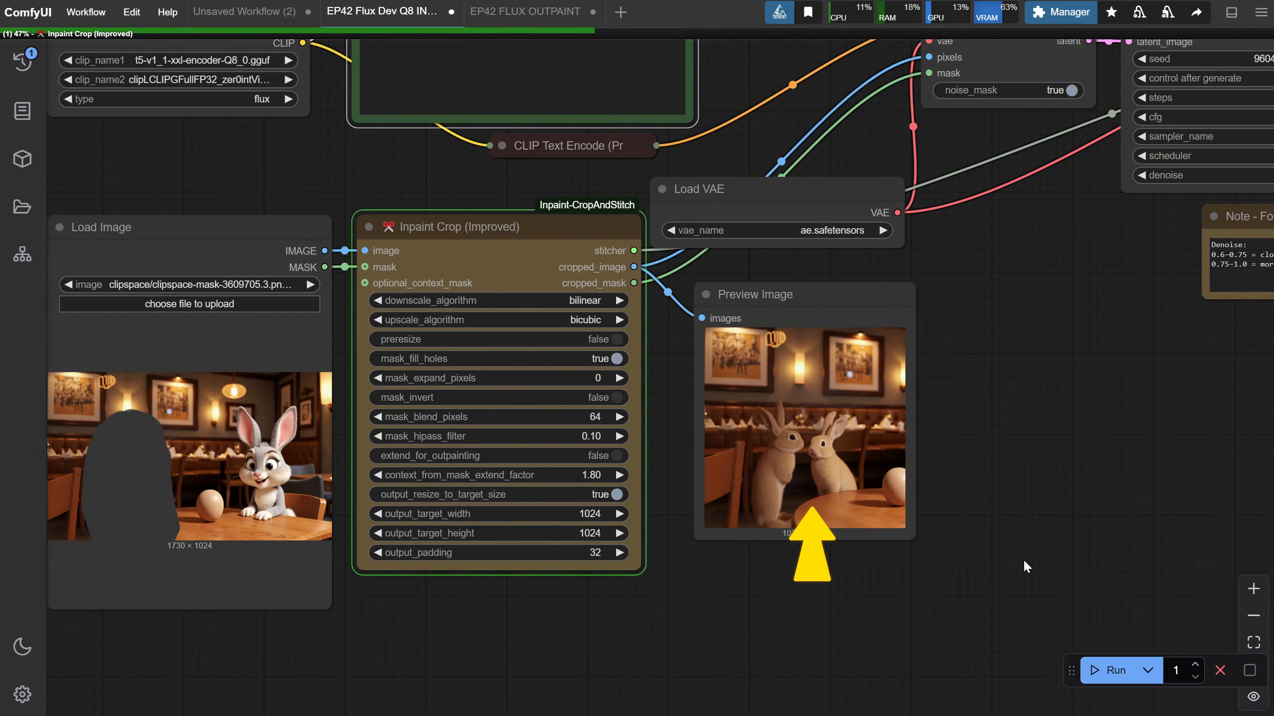
{"action": "left_click", "coordinate": [1220, 671]}
- Set context_from_mask_extend_factor to 3.00, run the workflow and examine the inpainted bunny in the saved image
{"action": "left_click", "coordinate": [591, 475]}
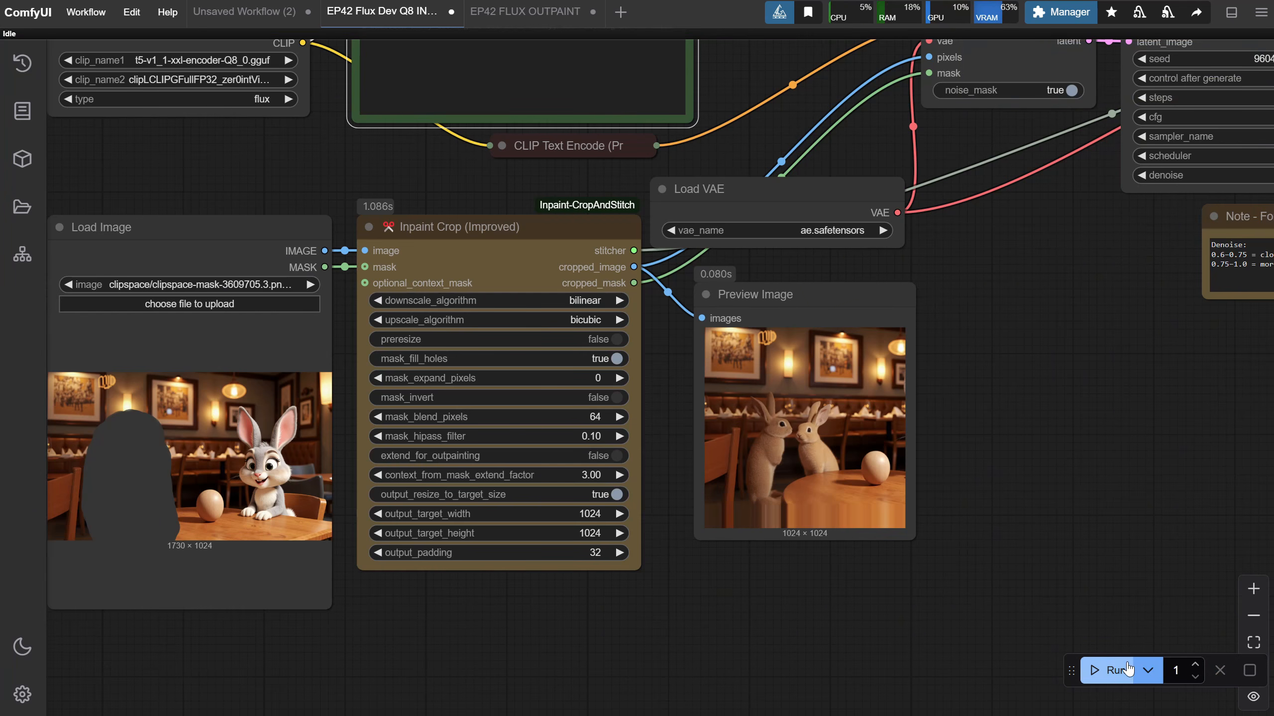
{"action": "left_click", "coordinate": [1108, 670]}
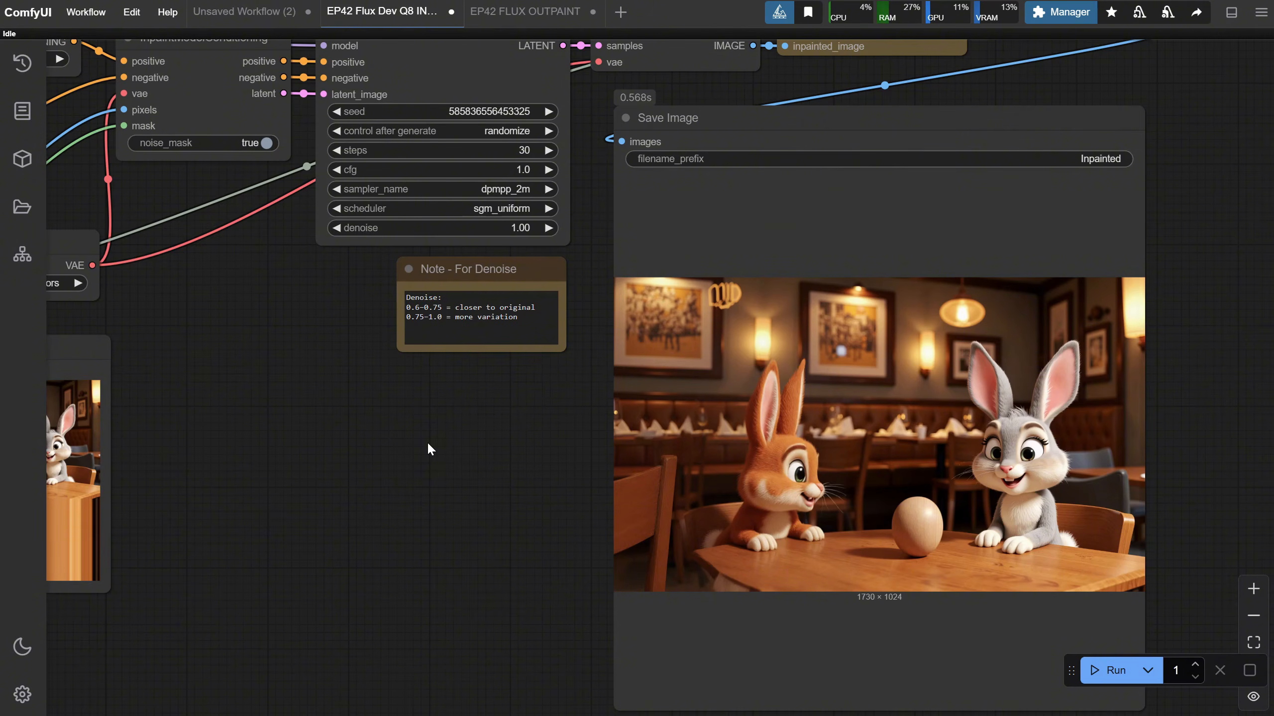
{"action": "scroll", "coordinate": [543, 497], "scroll_direction": "up", "scroll_amount": 4}
{"action": "scroll", "coordinate": [544, 497], "scroll_direction": "up", "scroll_amount": 3}
{"action": "left_click_drag", "start_coordinate": [544, 497], "coordinate": [745, 423]}
{"action": "scroll", "coordinate": [737, 421], "scroll_direction": "down", "scroll_amount": 6}
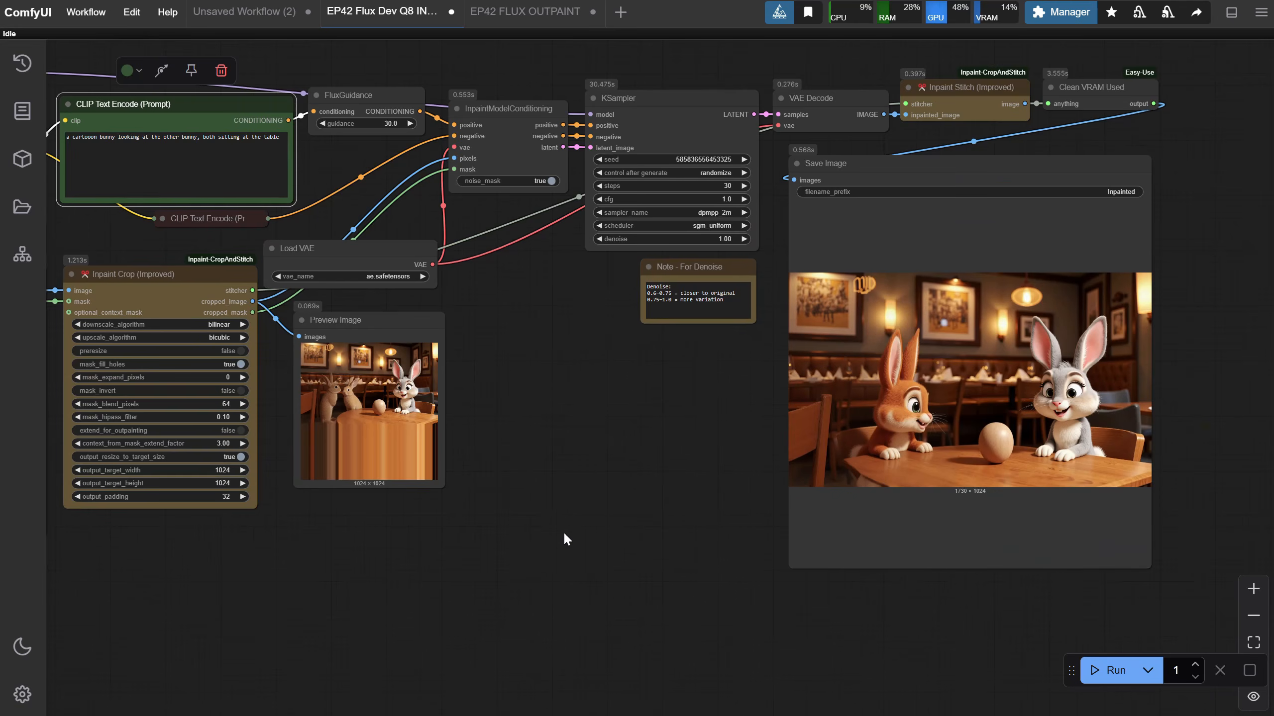
- Insert "pink" before the bunny description in the positive prompt, run the workflow and inspect the saved image
{"action": "left_click_drag", "start_coordinate": [565, 534], "coordinate": [936, 654]}
{"action": "scroll", "coordinate": [452, 366], "scroll_direction": "up", "scroll_amount": 6}
{"action": "left_click", "coordinate": [439, 172]}
{"action": "type", "text": "pi"}
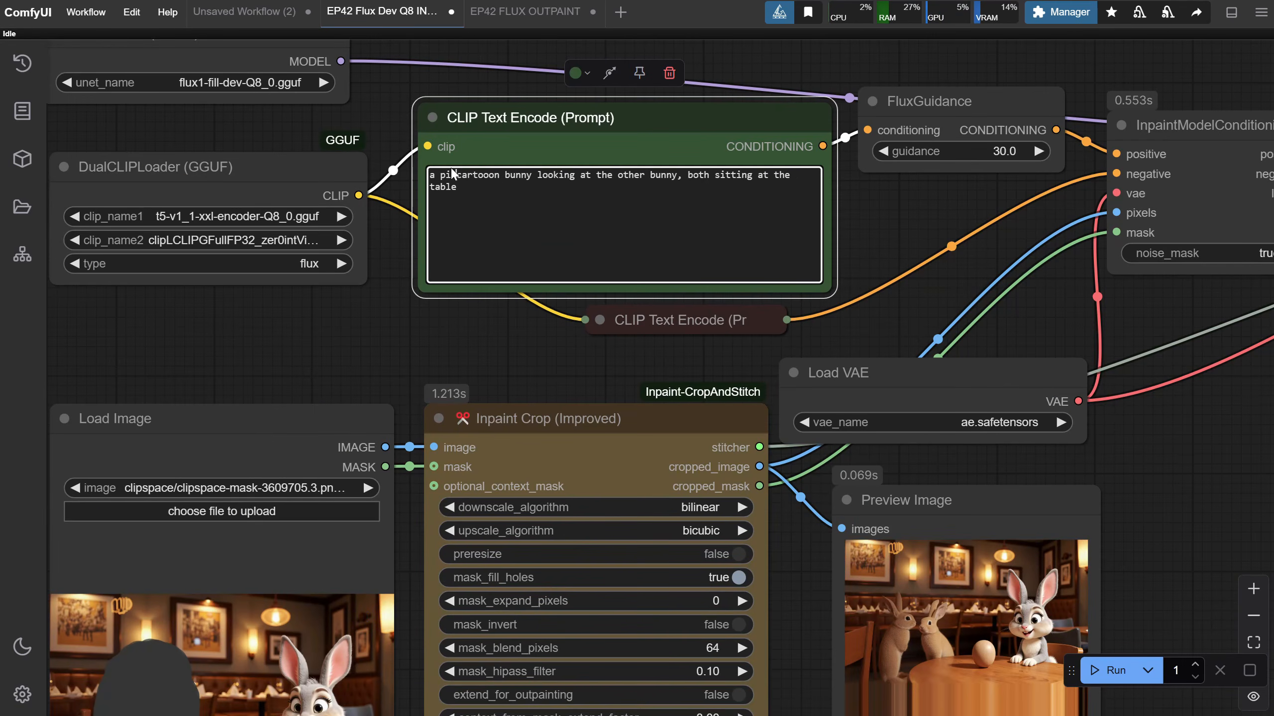
{"action": "type", "text": "nk"}
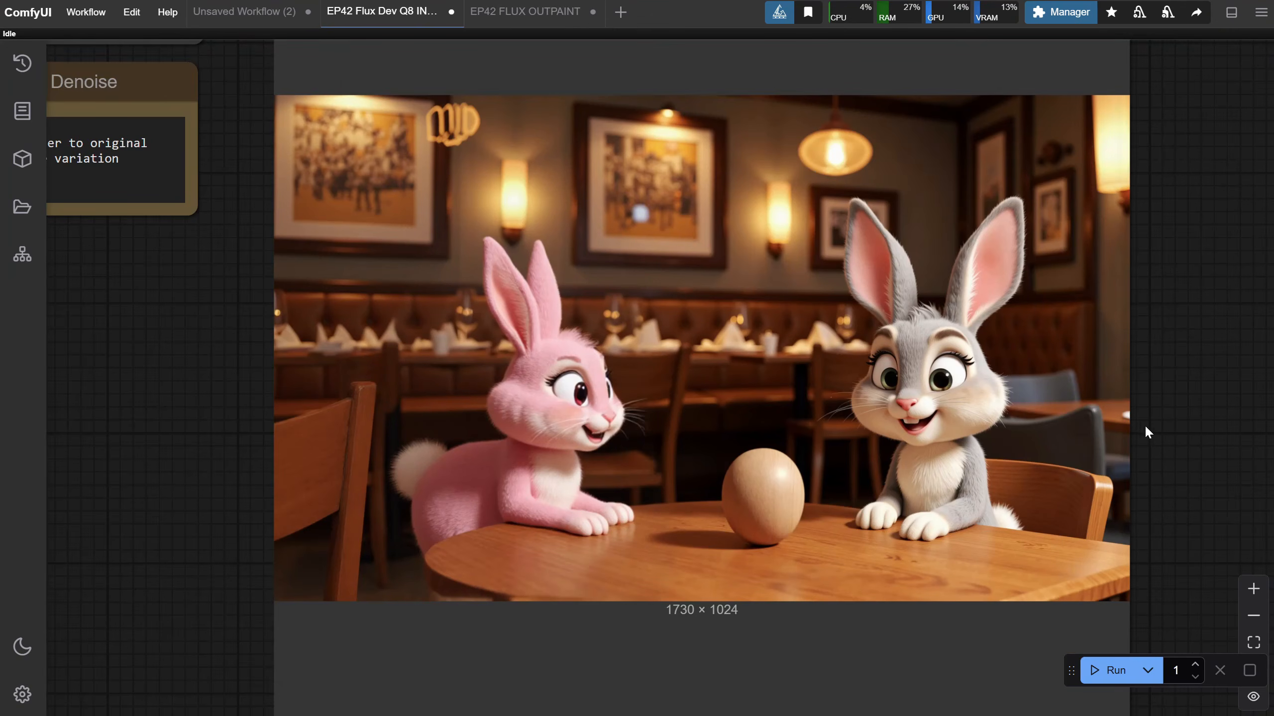
{"action": "scroll", "coordinate": [1201, 452], "scroll_direction": "up", "scroll_amount": 2}
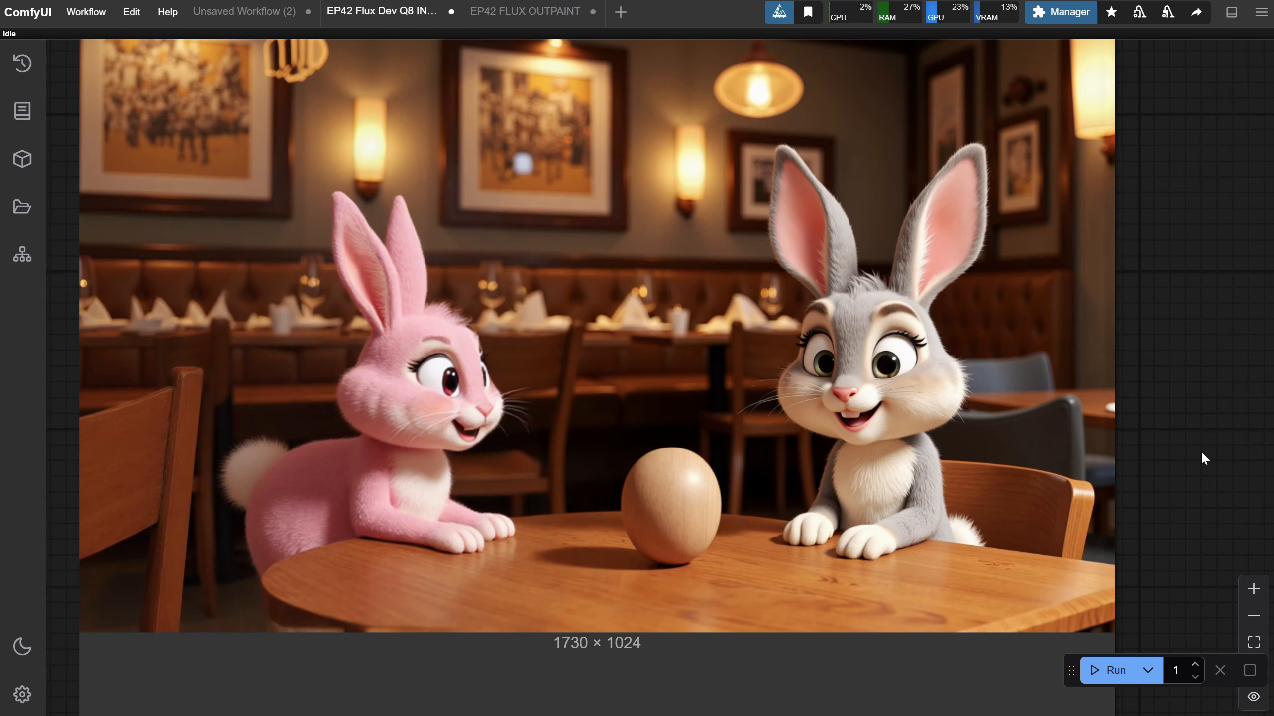
{"action": "scroll", "coordinate": [1200, 451], "scroll_direction": "down", "scroll_amount": 4}
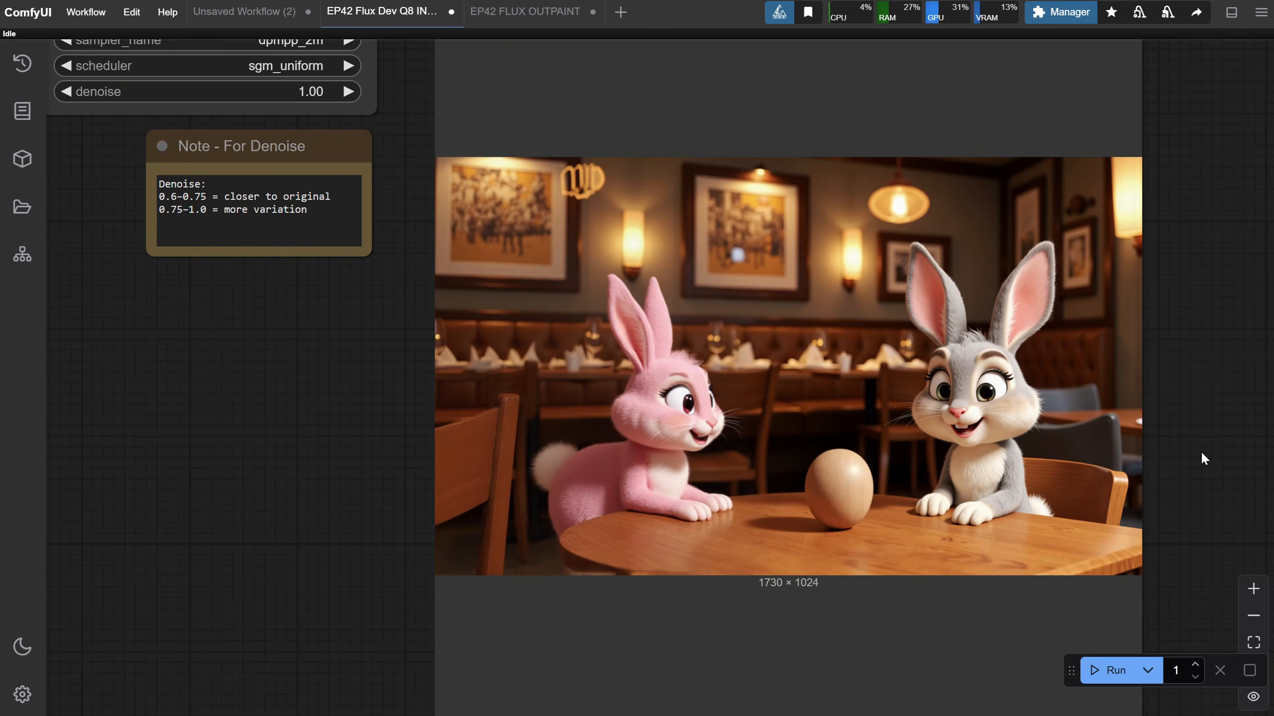
{"action": "scroll", "coordinate": [1202, 454], "scroll_direction": "down", "scroll_amount": 4}
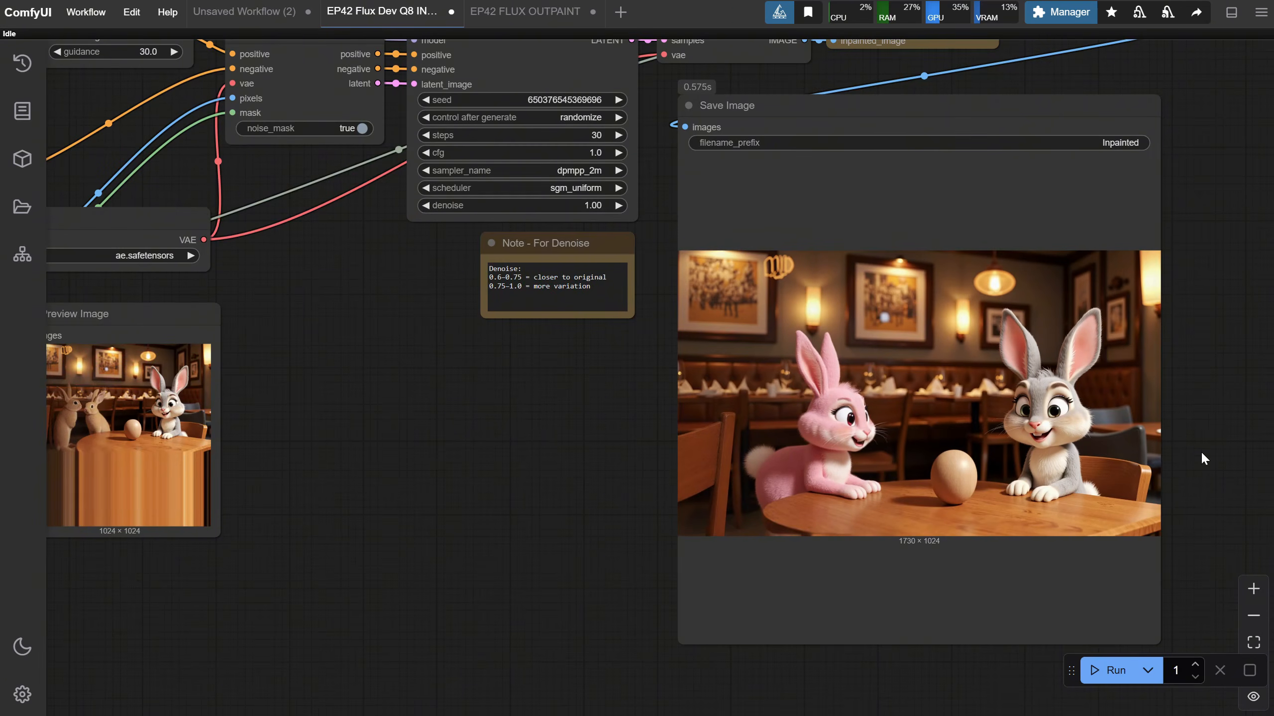
{"action": "scroll", "coordinate": [1203, 458], "scroll_direction": "down", "scroll_amount": 4}
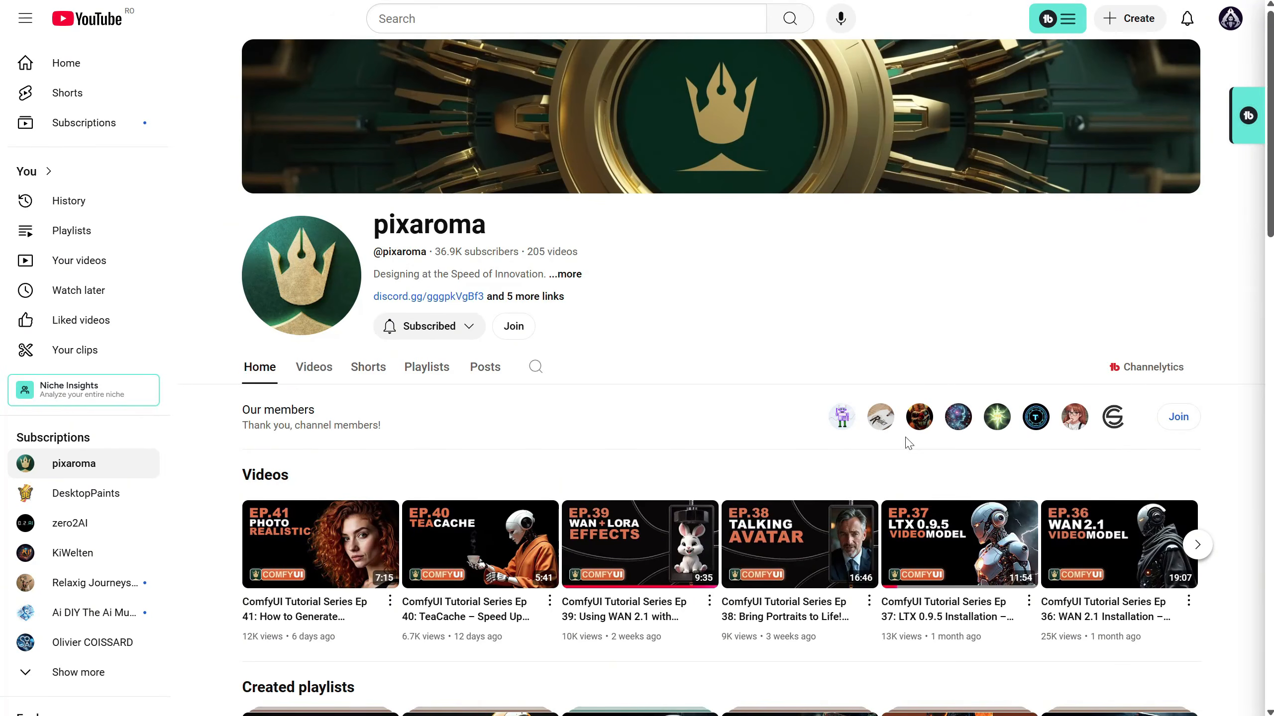
- Join the Pixaroma Discord server through the invite link on its YouTube channel page and open the pixaroma-workflows channel
{"action": "left_click", "coordinate": [454, 301]}
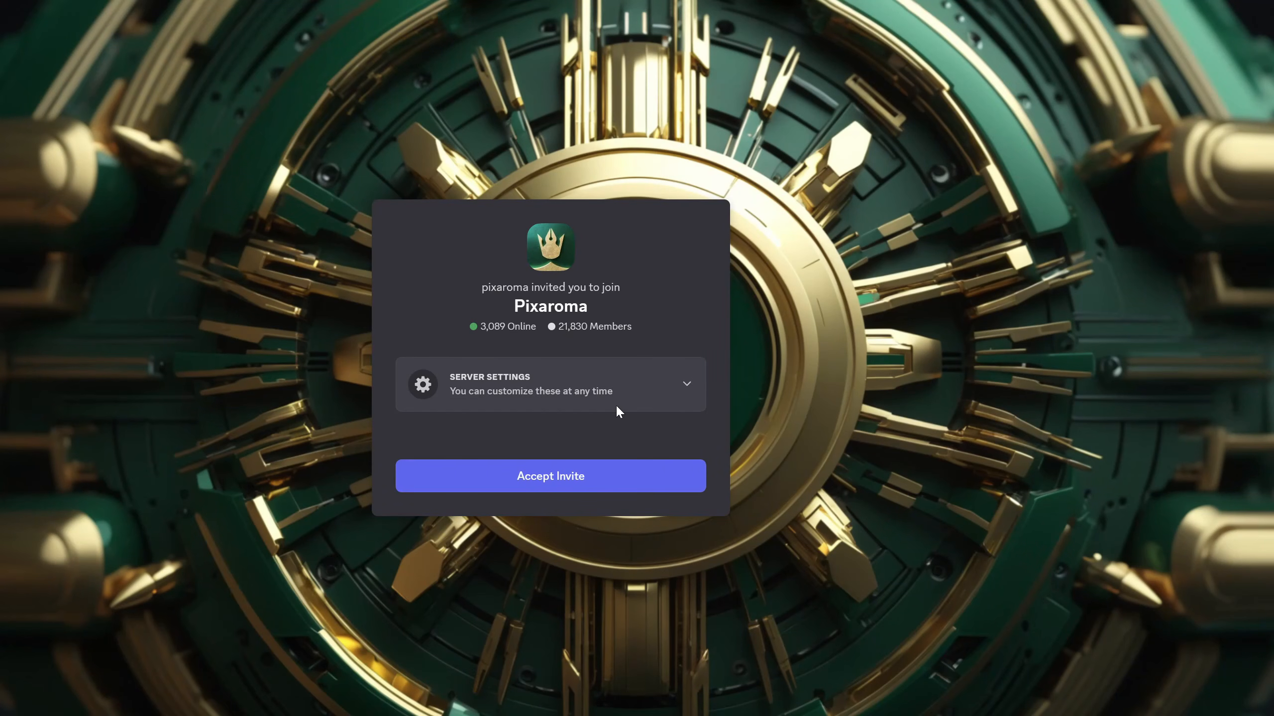
{"action": "left_click", "coordinate": [569, 479]}
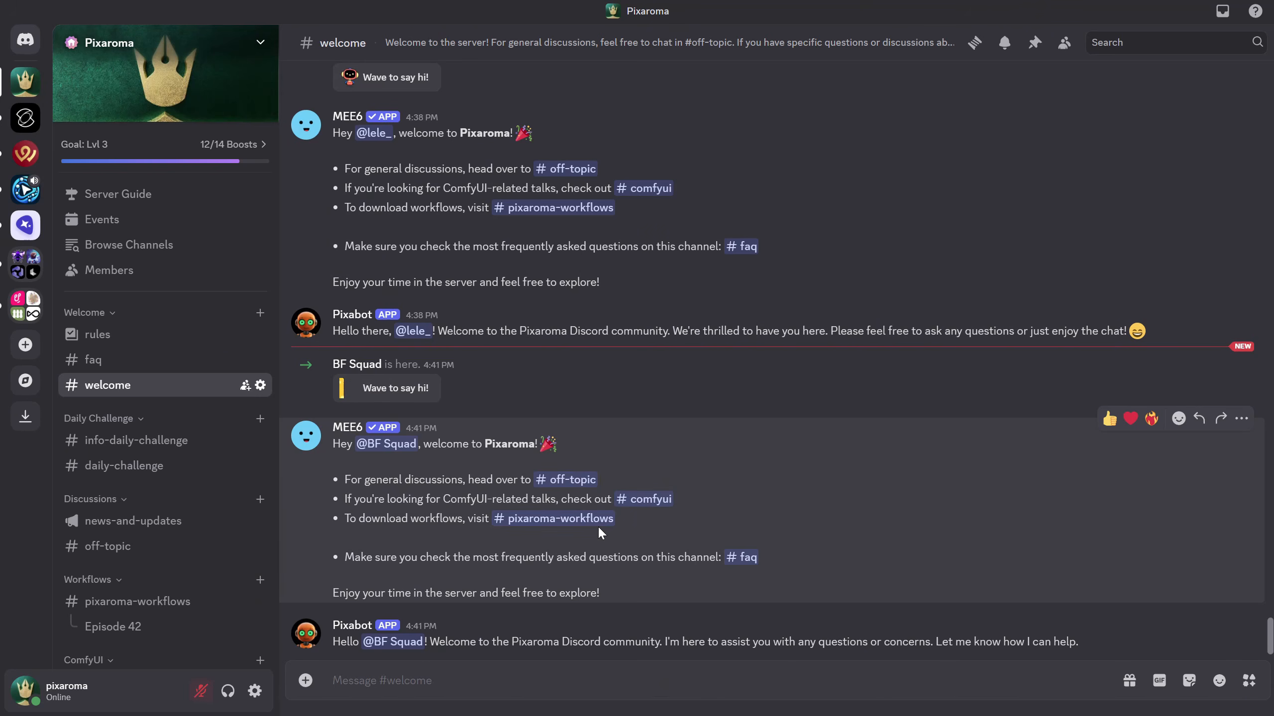
{"action": "scroll", "coordinate": [193, 450], "scroll_direction": "down", "scroll_amount": 3}
{"action": "mouse_move", "coordinate": [161, 455]}
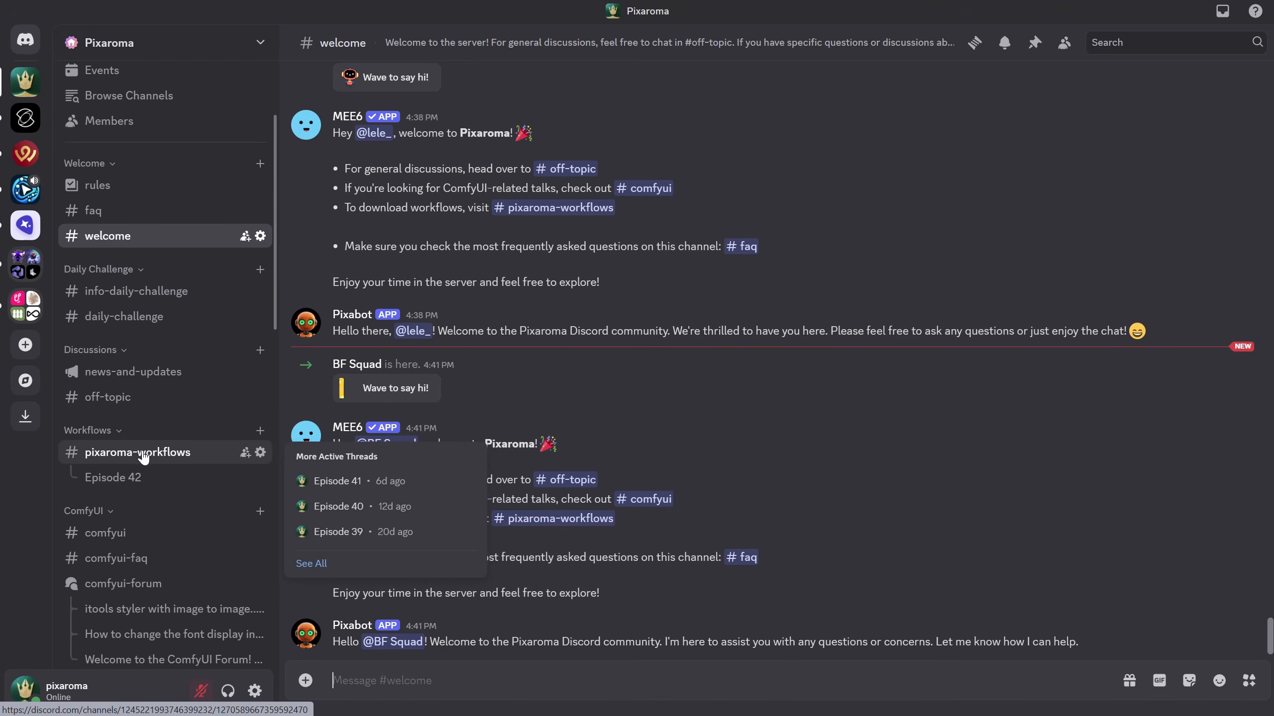
{"action": "left_click", "coordinate": [105, 453]}
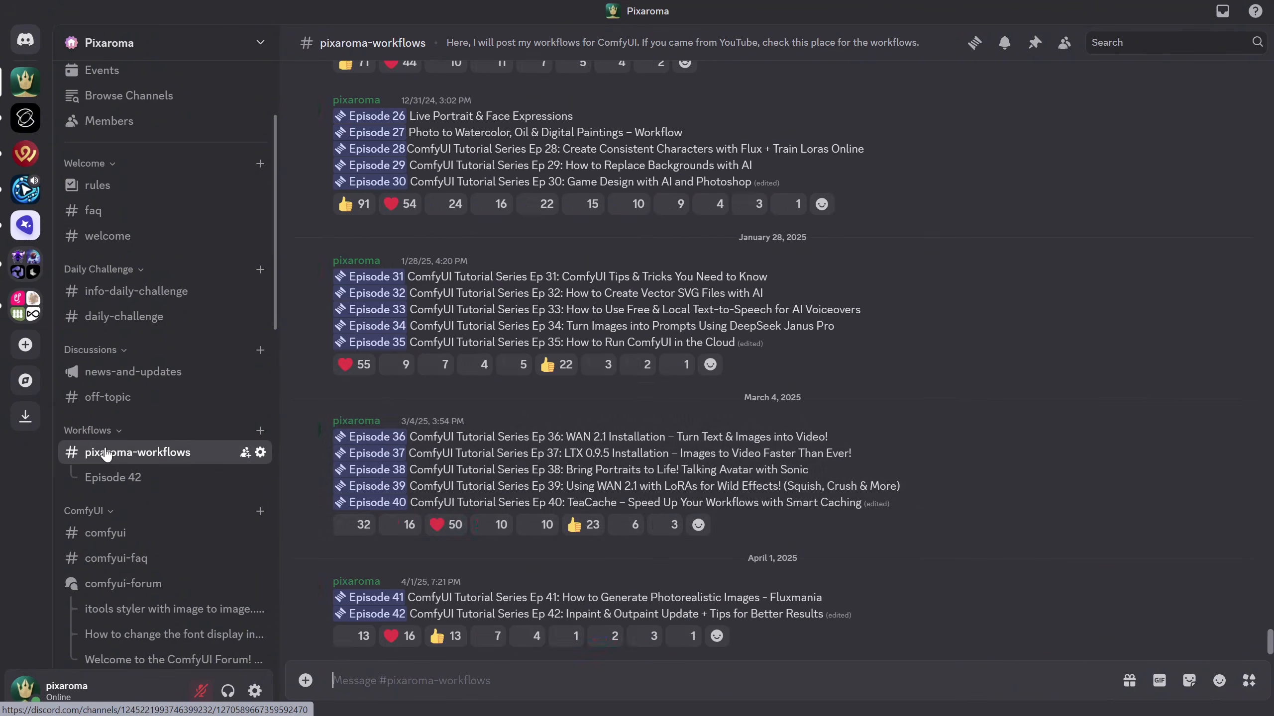
- Browse the list of episodes in pixaroma-workflows and open the Episode 42 thread
{"action": "scroll", "coordinate": [874, 440], "scroll_direction": "up", "scroll_amount": 15}
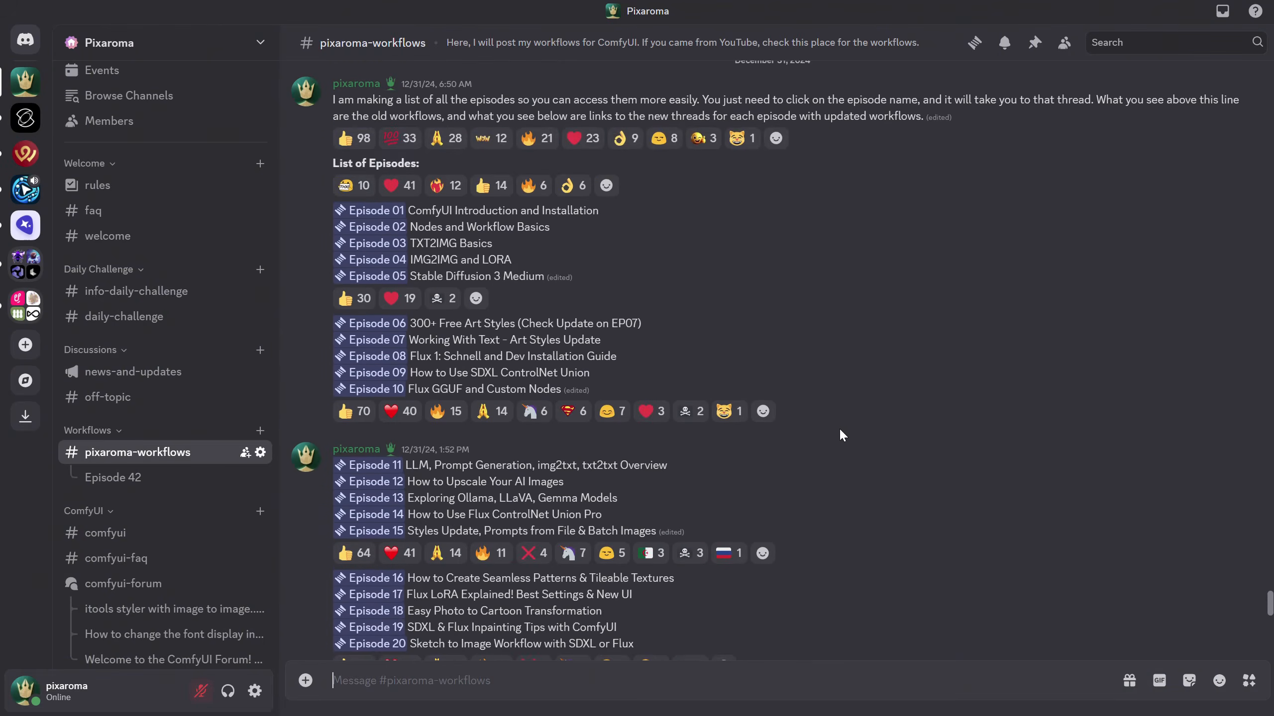
{"action": "scroll", "coordinate": [840, 428], "scroll_direction": "down", "scroll_amount": 15}
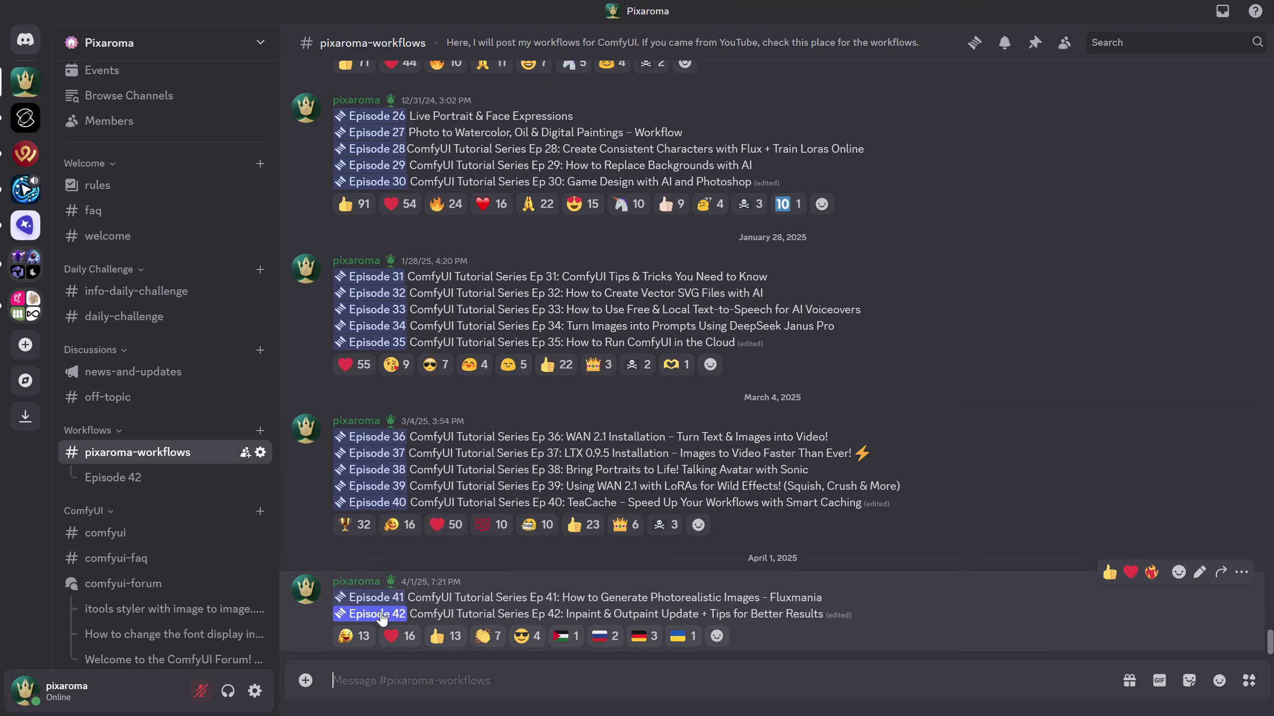
{"action": "left_click", "coordinate": [383, 616]}
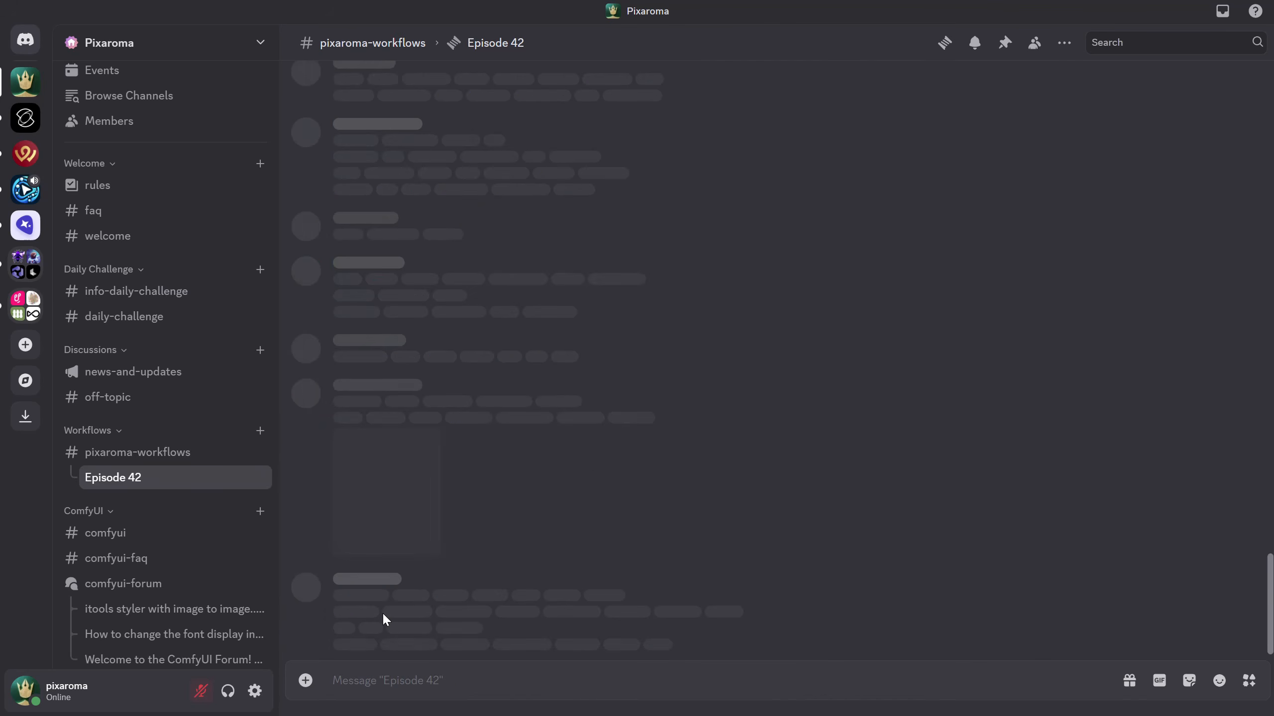
- Review the Episode 42 thread for the Flux and SDXL inpaint and outpaint workflow files, required models and custom nodes
{"action": "scroll", "coordinate": [855, 467], "scroll_direction": "up", "scroll_amount": 20}
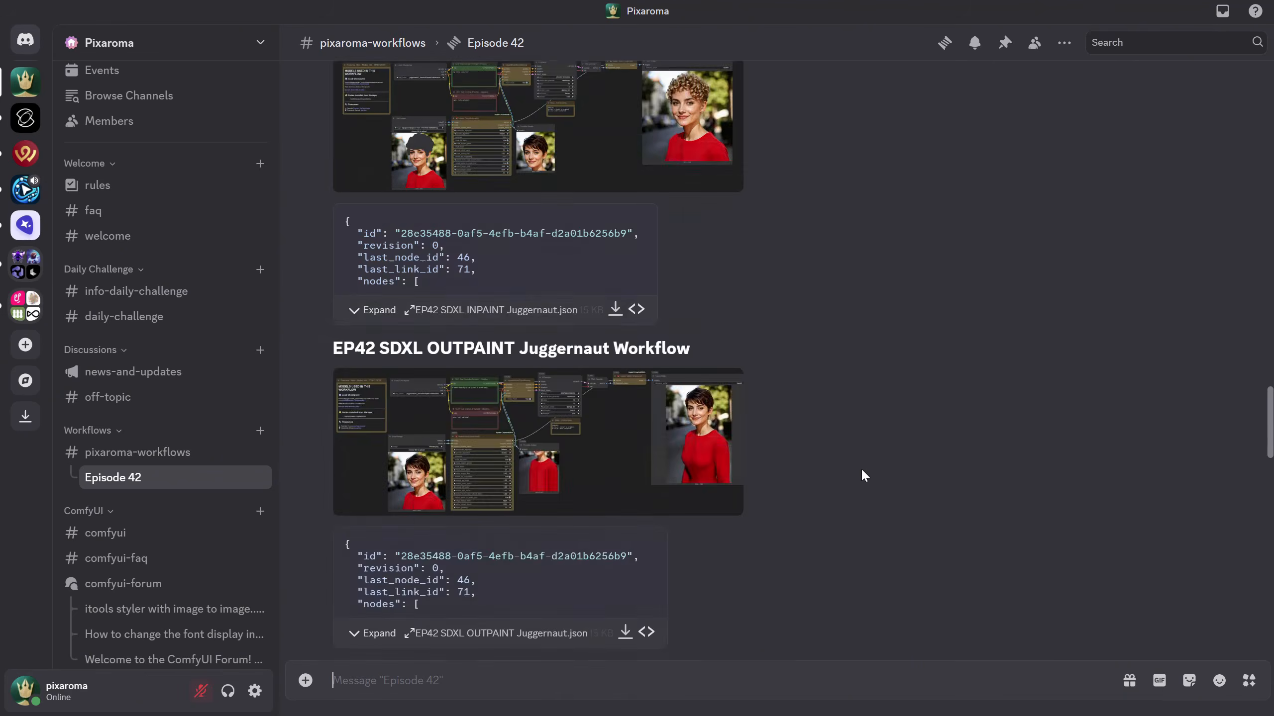
{"action": "scroll", "coordinate": [859, 460], "scroll_direction": "up", "scroll_amount": 10}
{"action": "scroll", "coordinate": [858, 456], "scroll_direction": "down", "scroll_amount": 6}
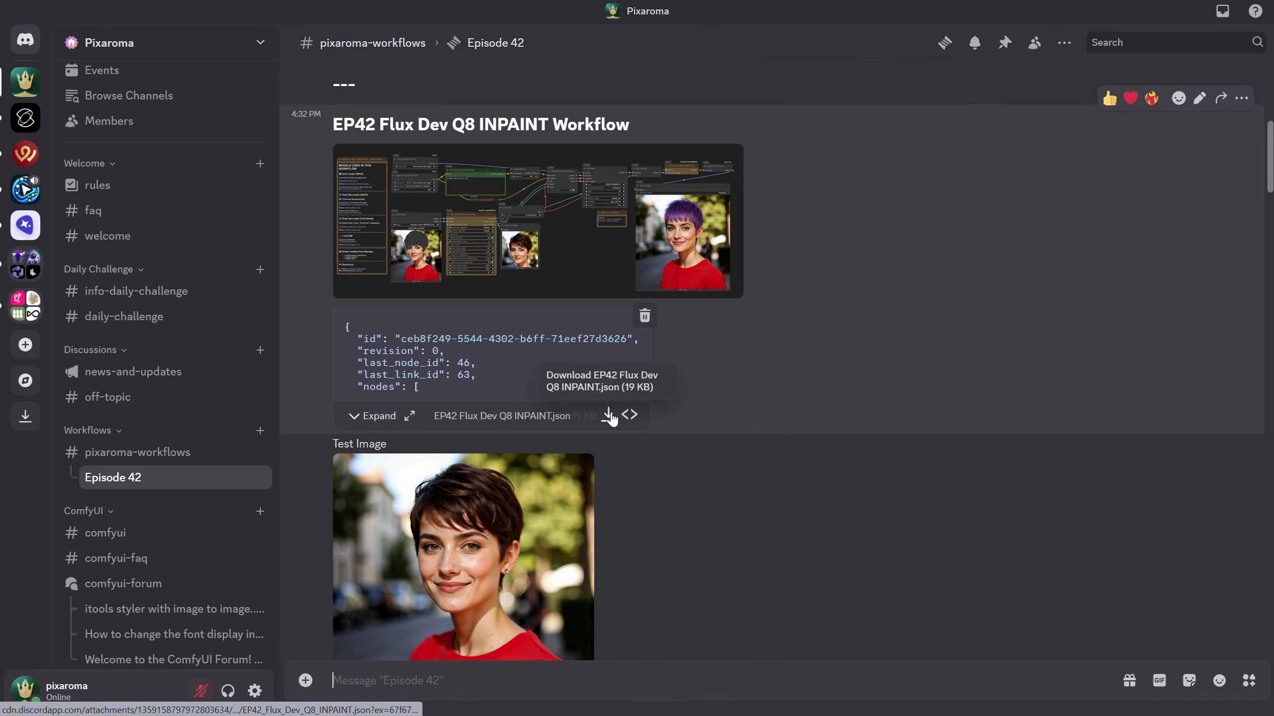
{"action": "scroll", "coordinate": [690, 334], "scroll_direction": "down", "scroll_amount": 10}
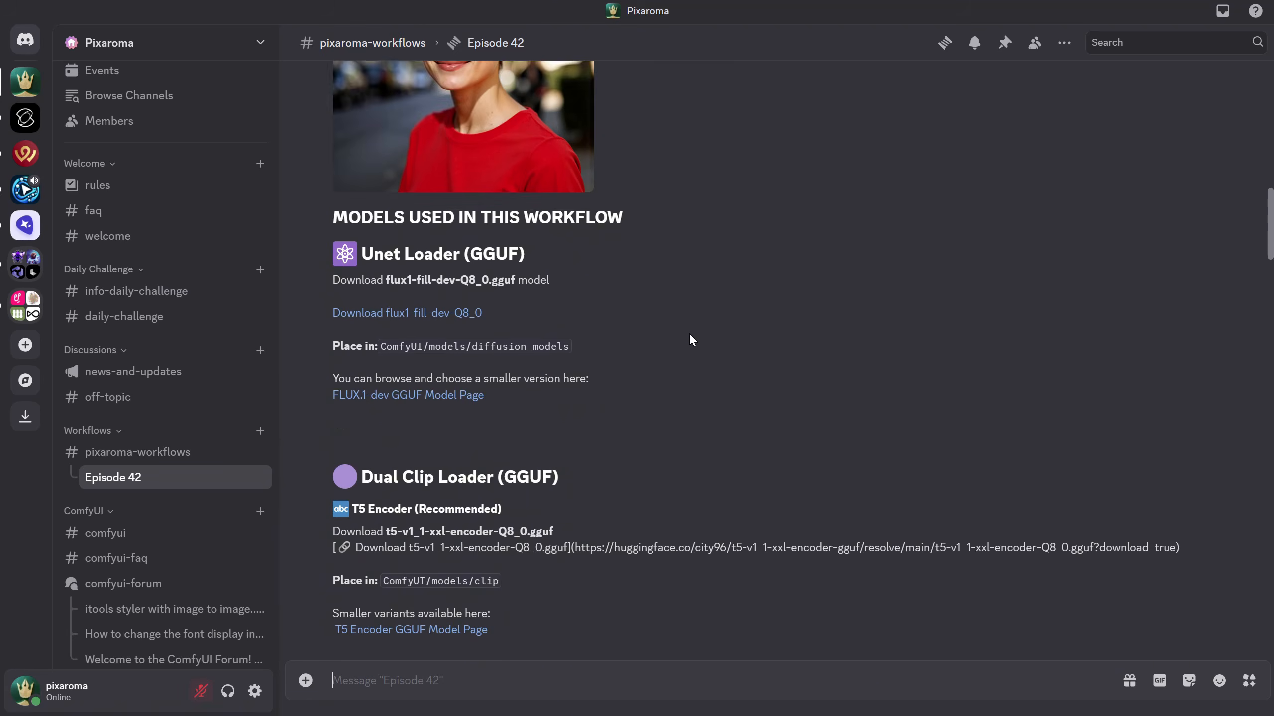
{"action": "scroll", "coordinate": [689, 340], "scroll_direction": "down", "scroll_amount": 12}
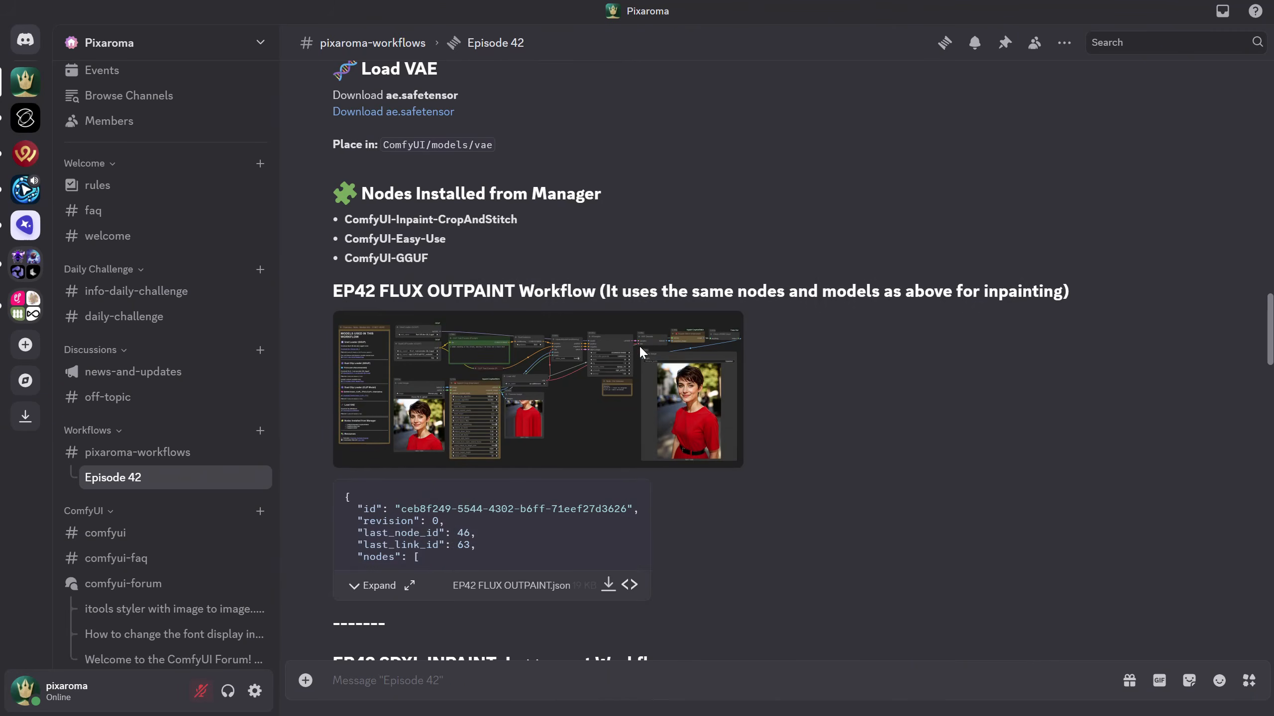
{"action": "scroll", "coordinate": [640, 351], "scroll_direction": "down", "scroll_amount": 5}
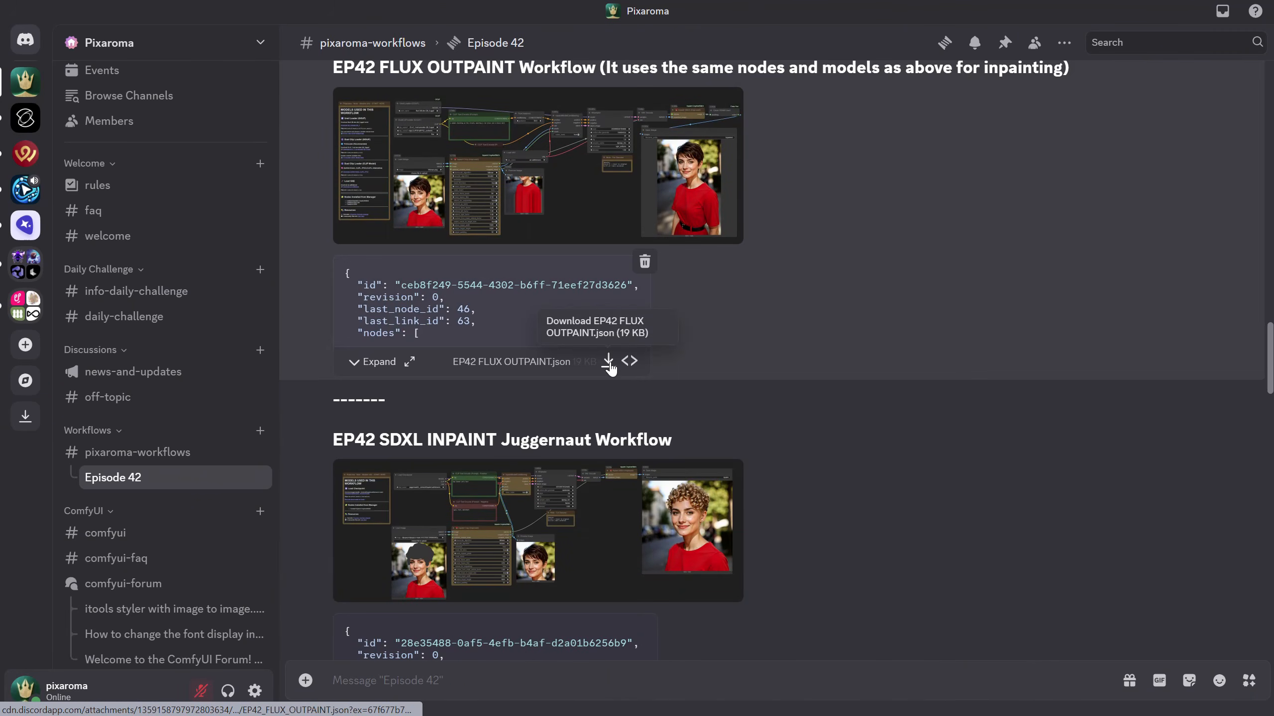
{"action": "scroll", "coordinate": [793, 398], "scroll_direction": "down", "scroll_amount": 5}
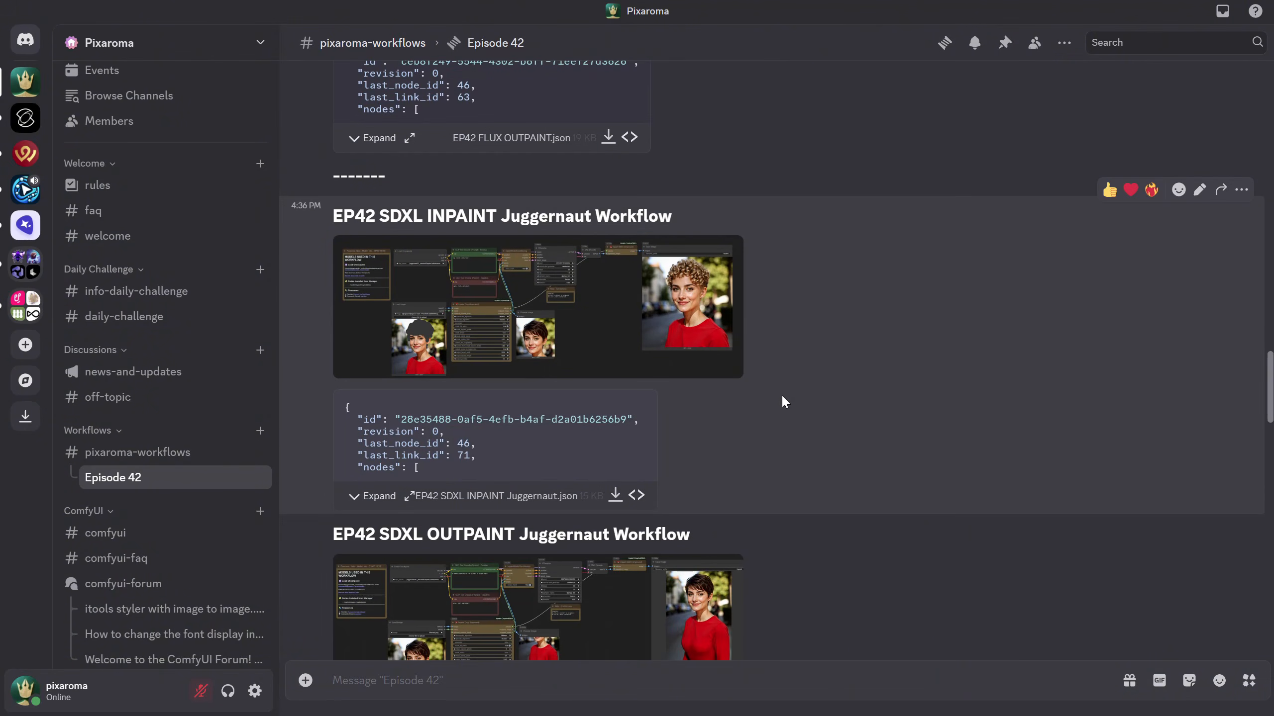
{"action": "scroll", "coordinate": [781, 394], "scroll_direction": "down", "scroll_amount": 7}
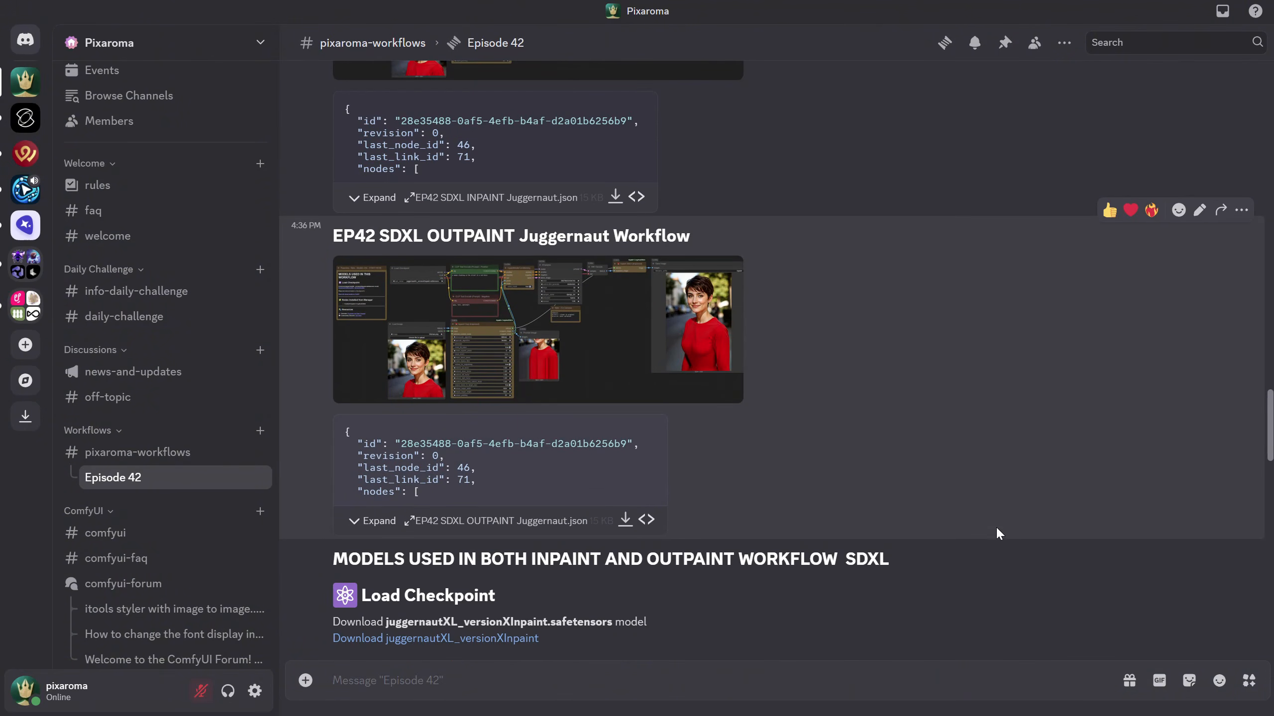